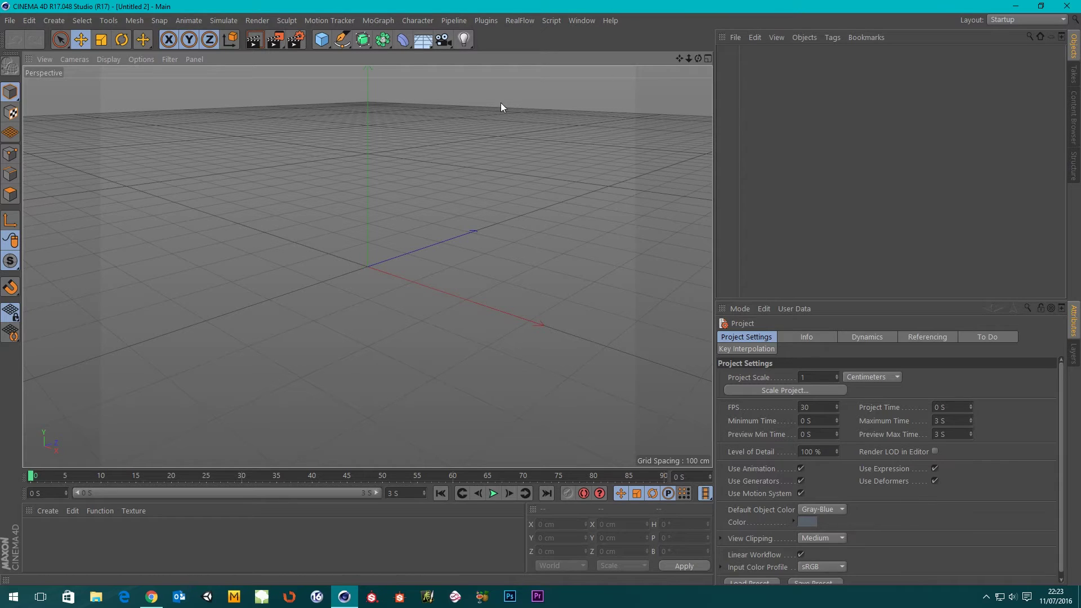
Add a cube primitive and set the perspective view's display to Gouraud Shading (Lines)
left_click(319, 41)
left_click(430, 55)
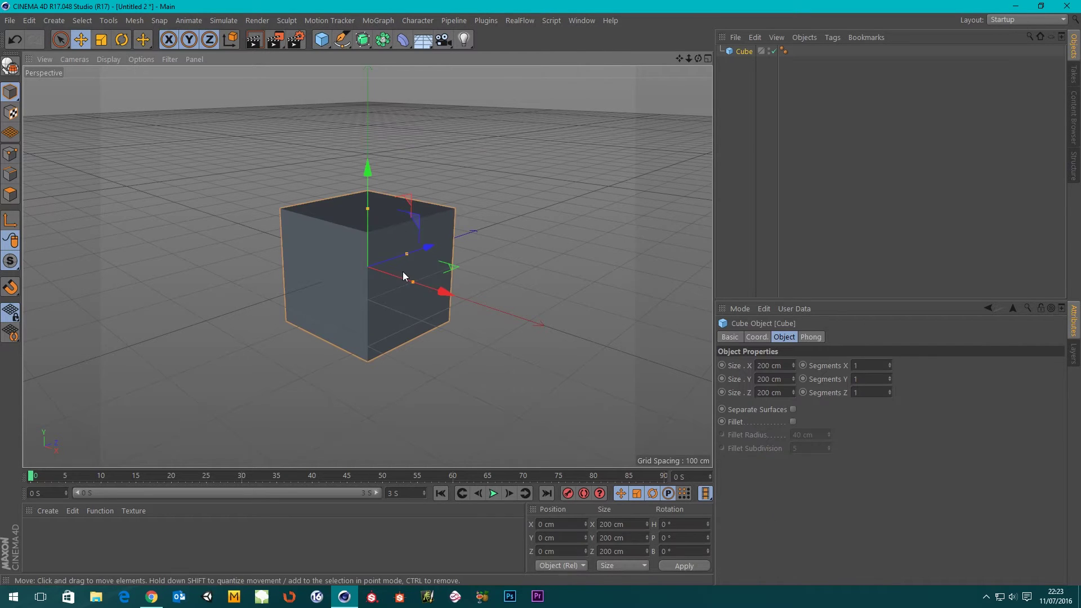
left_click(110, 60)
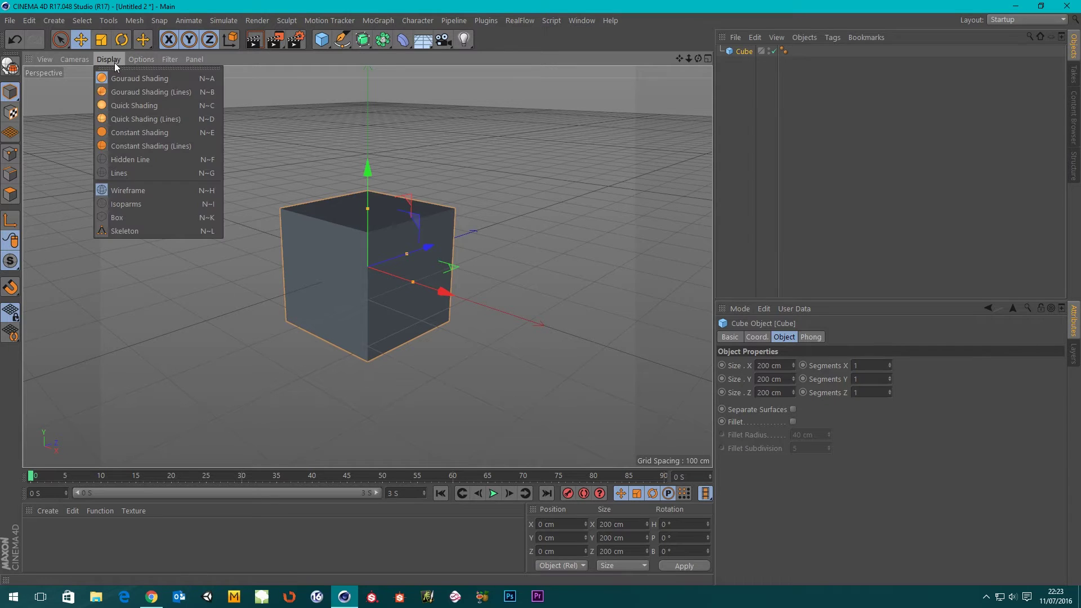
left_click(119, 89)
Thin the cube to about 27 cm along Z and move it to -110 cm on the X axis
scroll(354, 242, "up", 2)
left_click_drag(353, 242, 373, 251, "alt")
middle_click(513, 237)
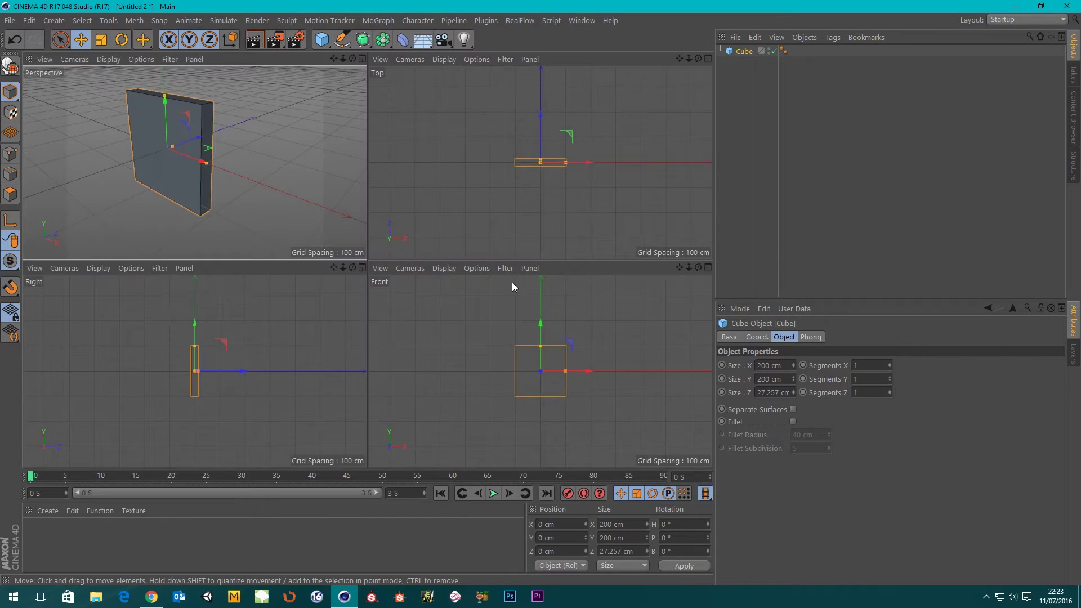
middle_click(515, 359)
scroll(502, 293, "up", 10)
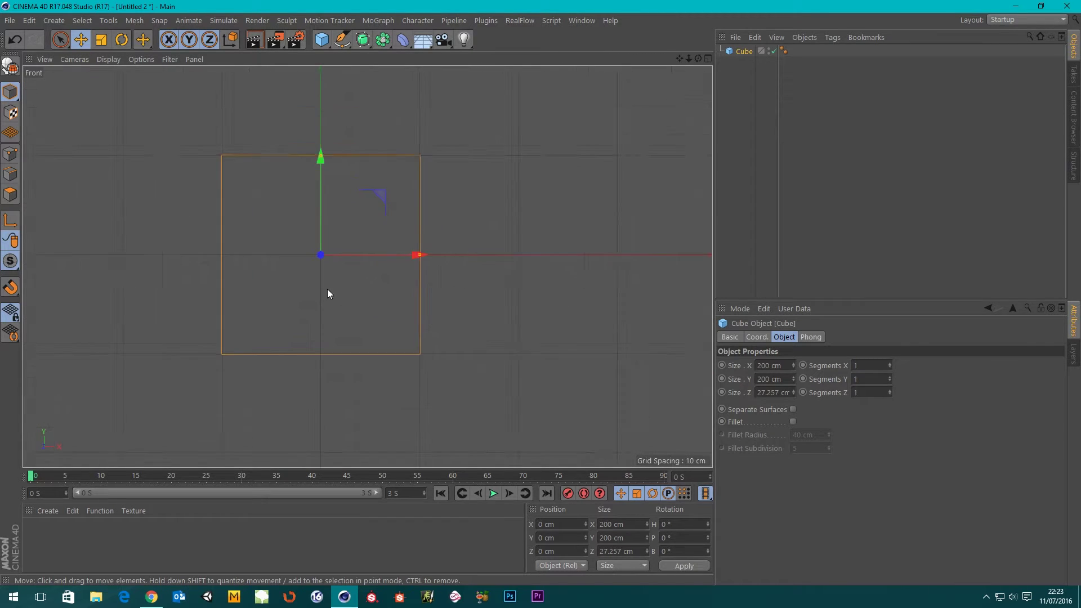
middle_click_drag(353, 288, 437, 321, "alt")
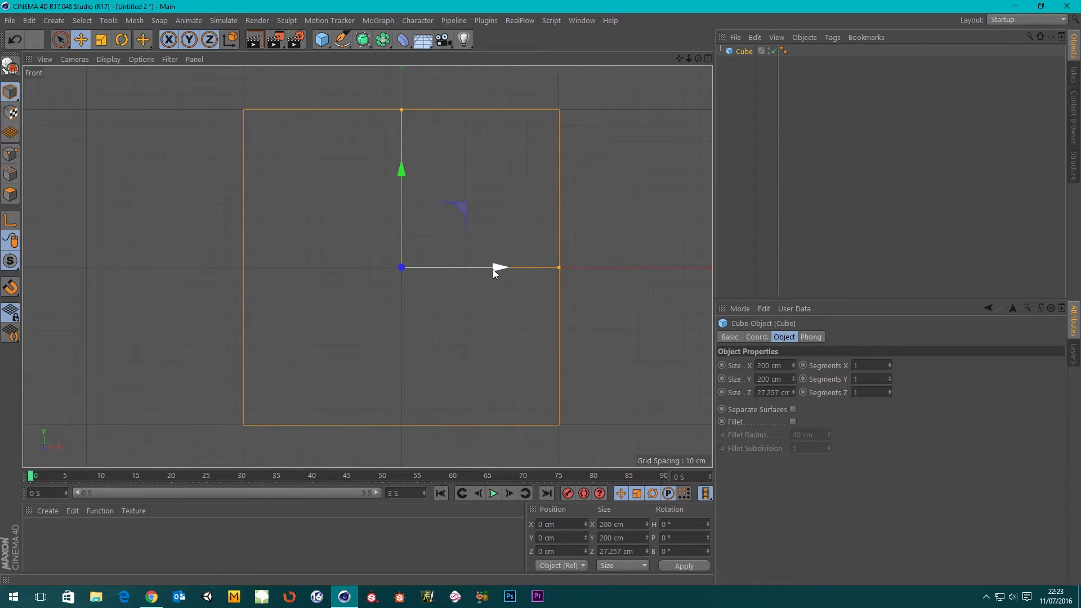
left_click_drag(491, 269, 318, 296)
middle_click(491, 268)
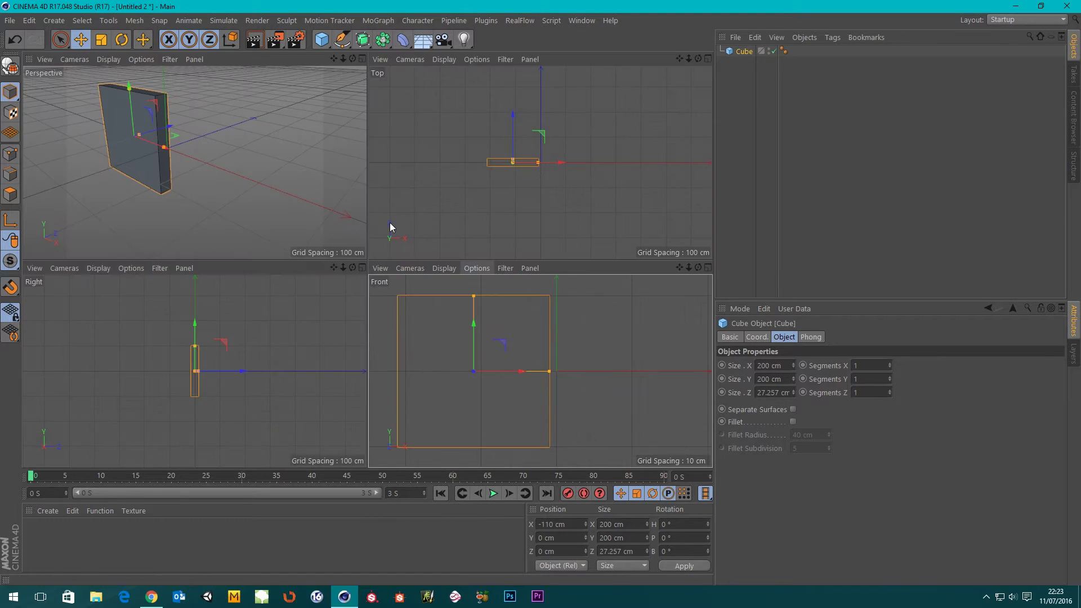
Duplicate the thin cube along the X axis, placing the copy at 110 cm
middle_click(305, 176)
left_click_drag(372, 196, 452, 223, "alt")
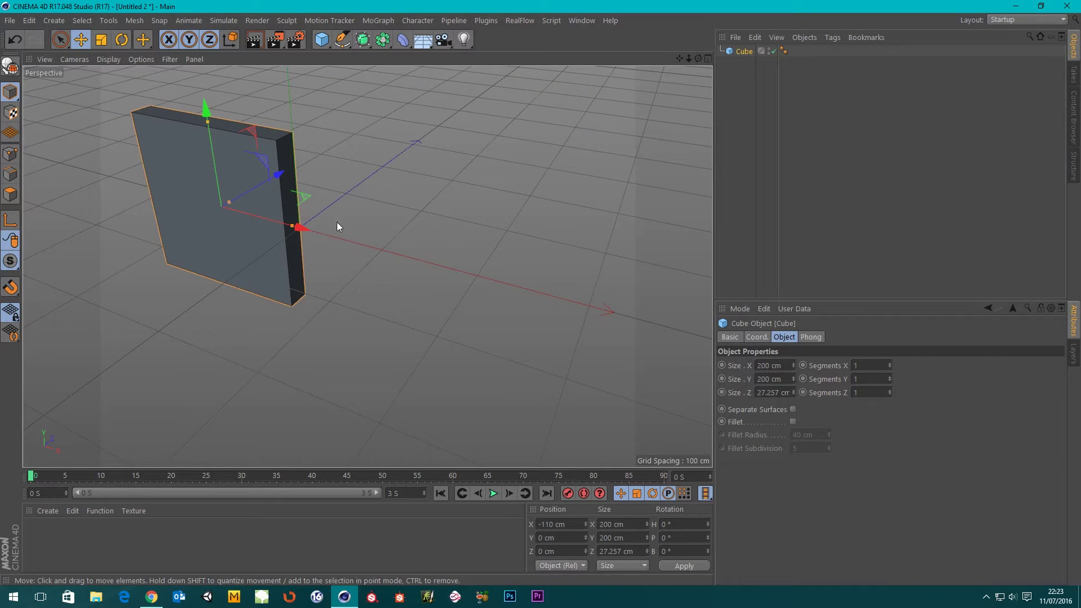
middle_click(387, 219)
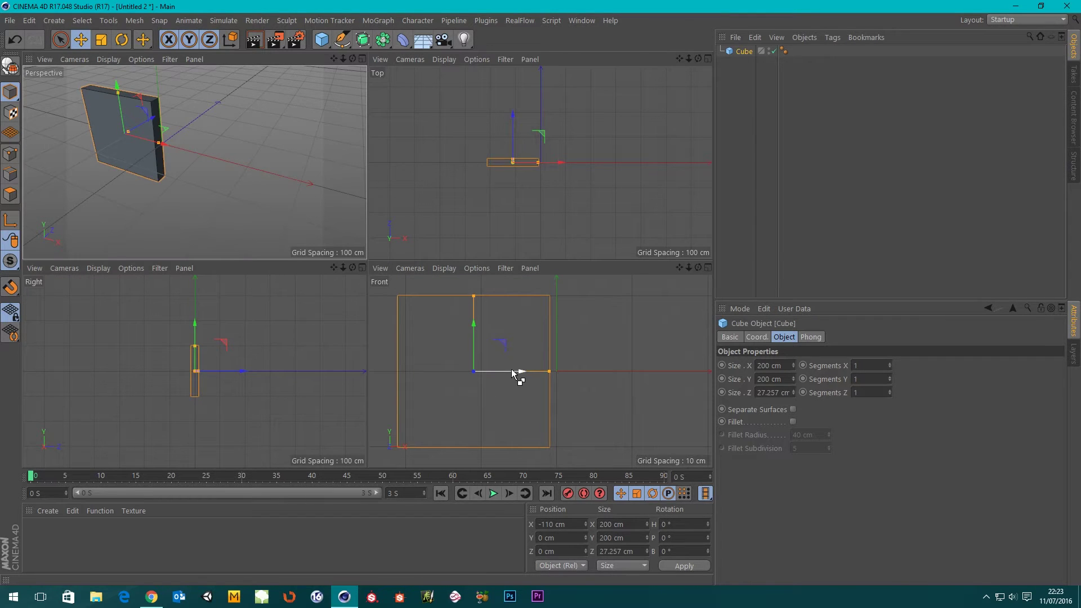
left_click_drag(511, 373, 677, 346, "ctrl")
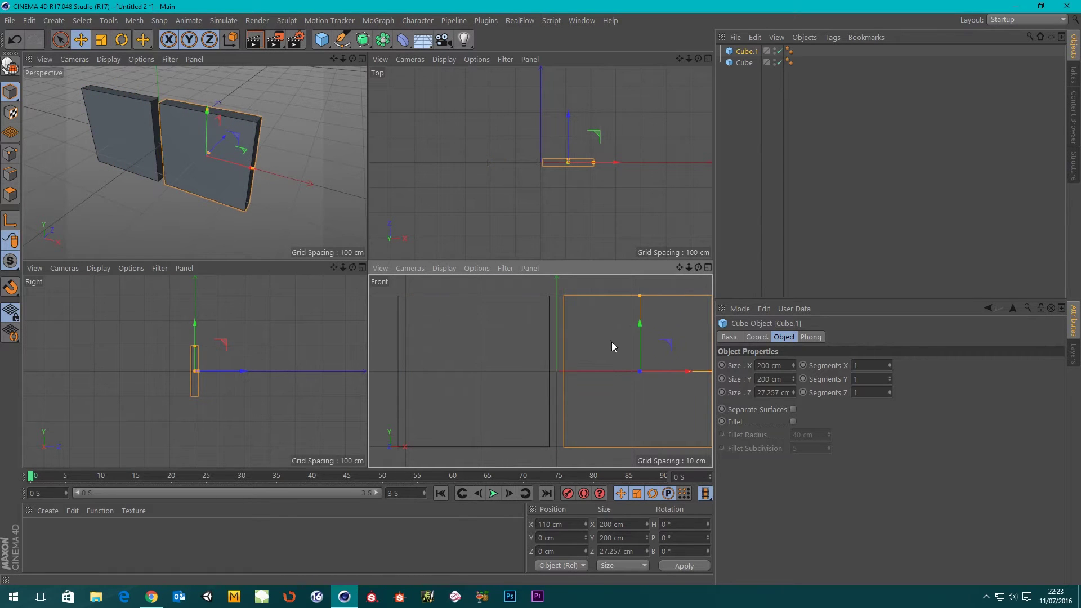
Add a dynamics Connector object to the scene between the two cubes
middle_click(212, 133)
scroll(321, 197, "down", 5)
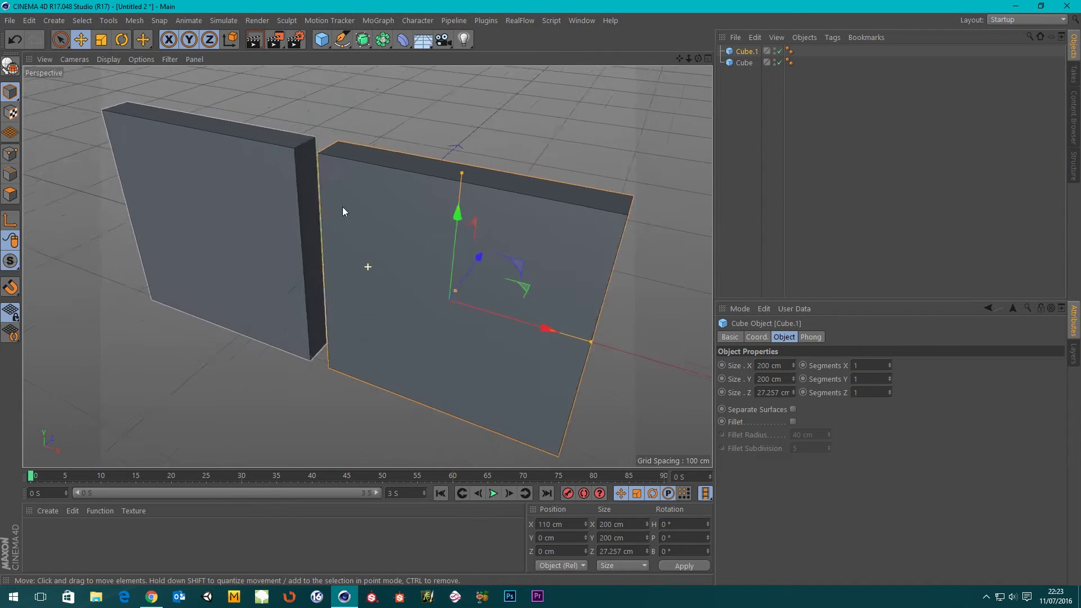
left_click(222, 20)
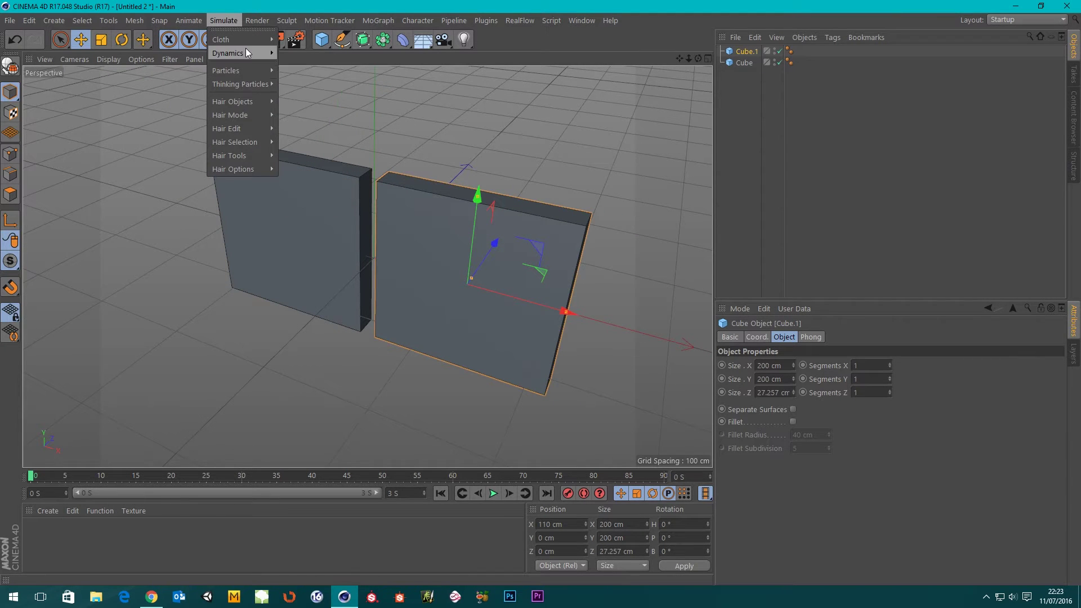
mouse_move(250, 51)
left_click(306, 56)
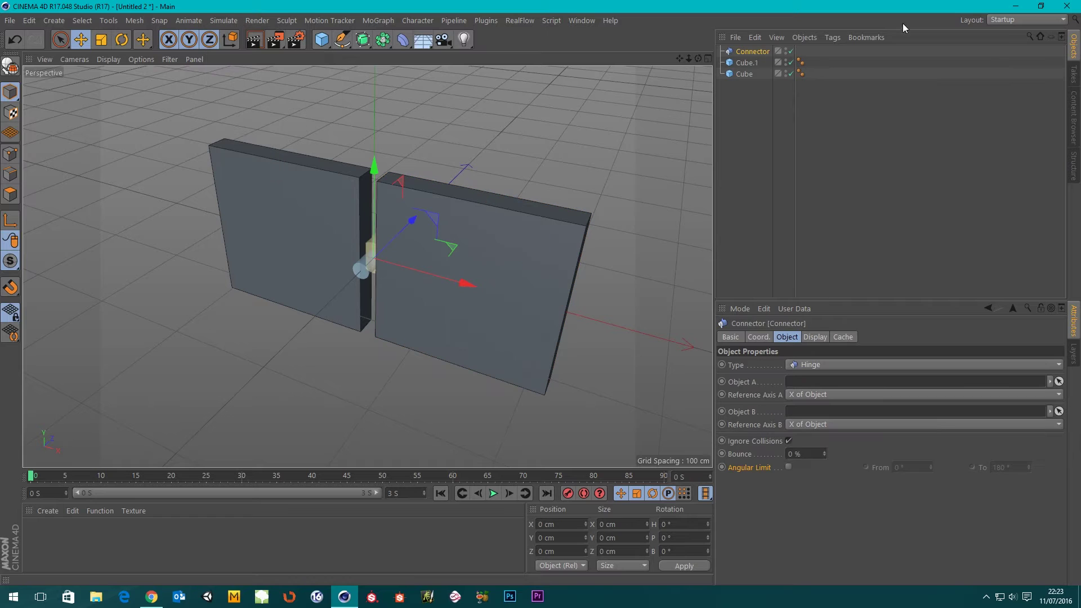
Rename the duplicated cube on the positive X side to "b"
double_click(746, 63)
type("a")
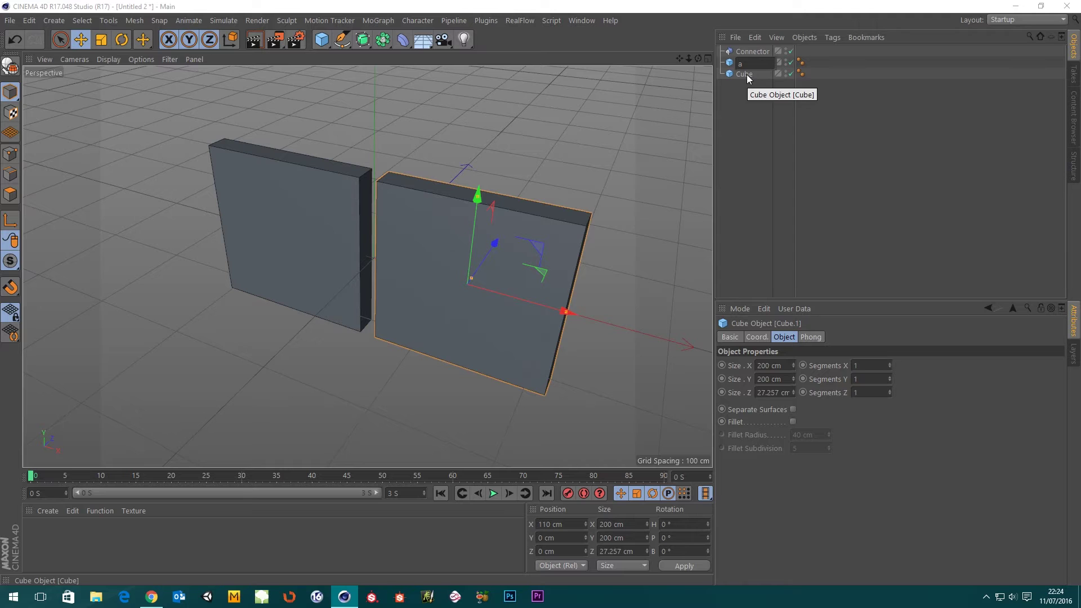
key("BackSpace")
type("b")
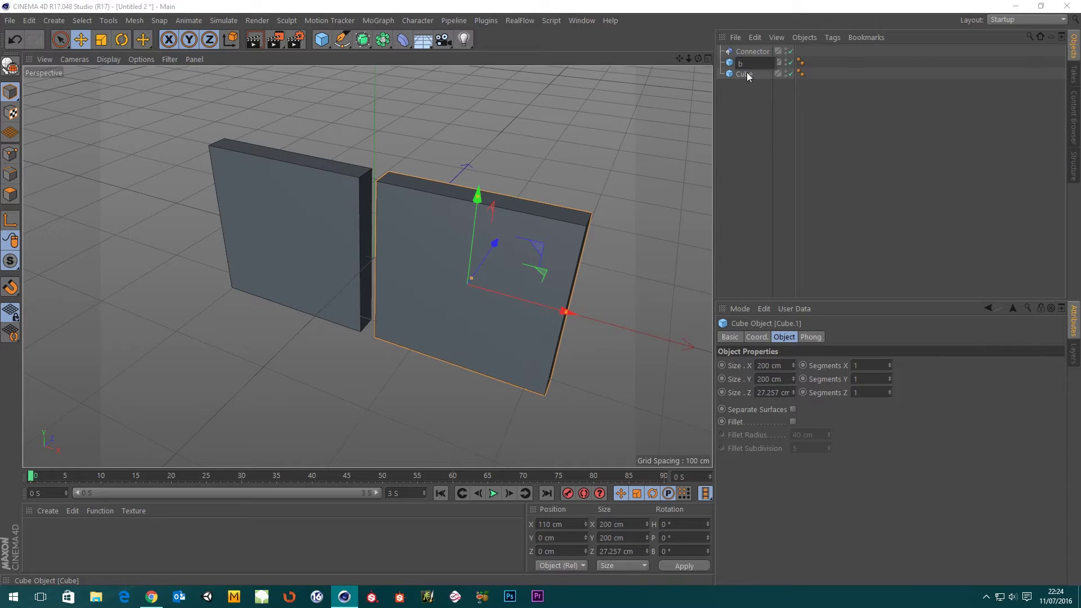
key("Return")
Rename the original cube to "a" and place b below it in the object hierarchy
left_click(743, 74)
double_click(746, 72)
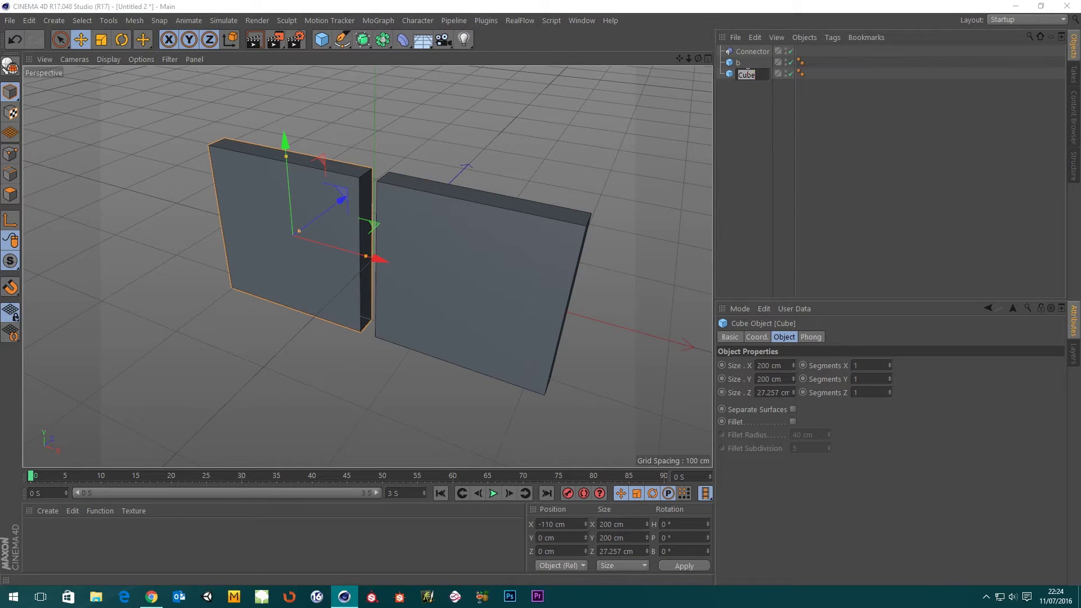
type("a")
key("Return")
left_click_drag(739, 66, 737, 99)
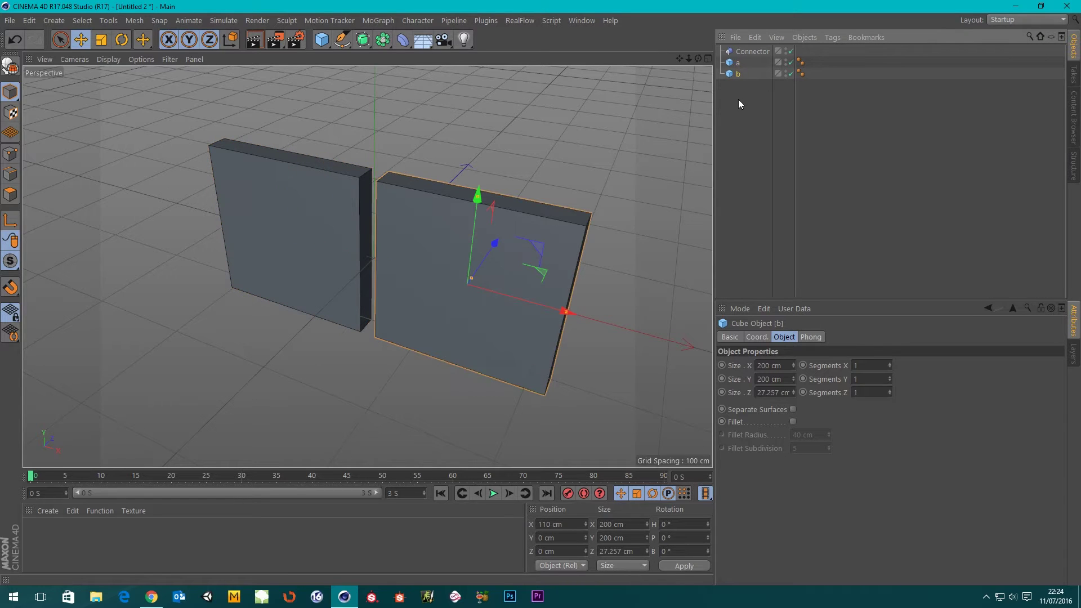
Keep the connector's type as Hinge and assign cube a as Object A and cube b as Object B
left_click(750, 52)
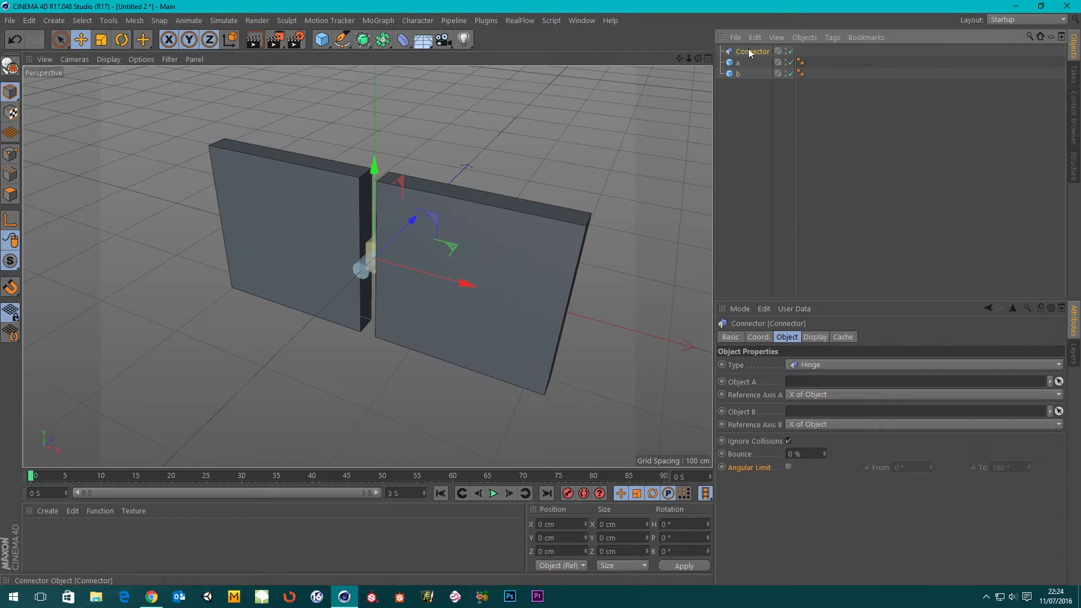
left_click(763, 339)
left_click(788, 338)
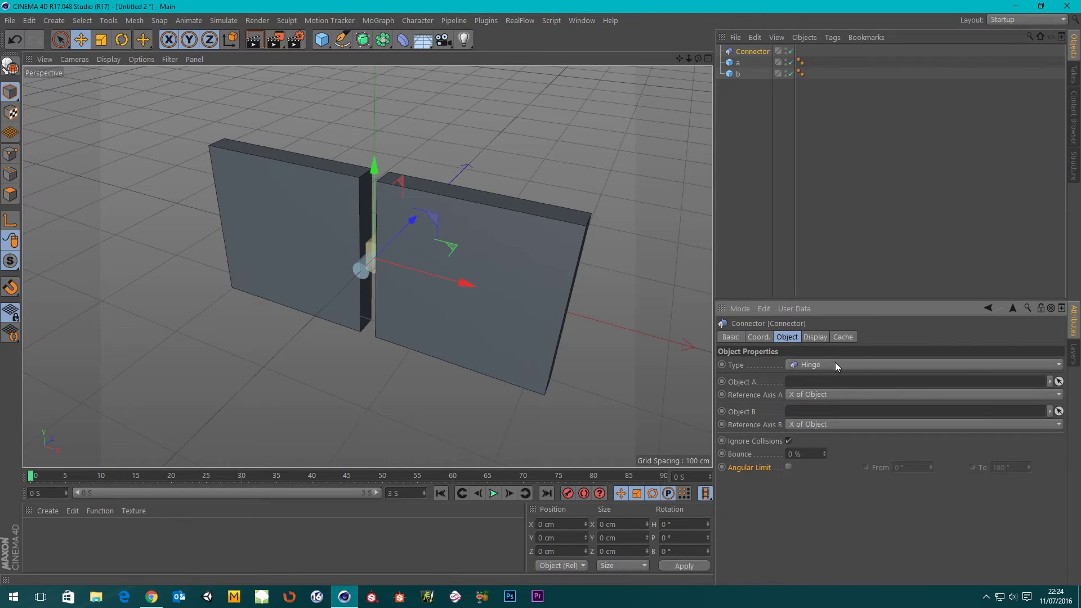
left_click(811, 366)
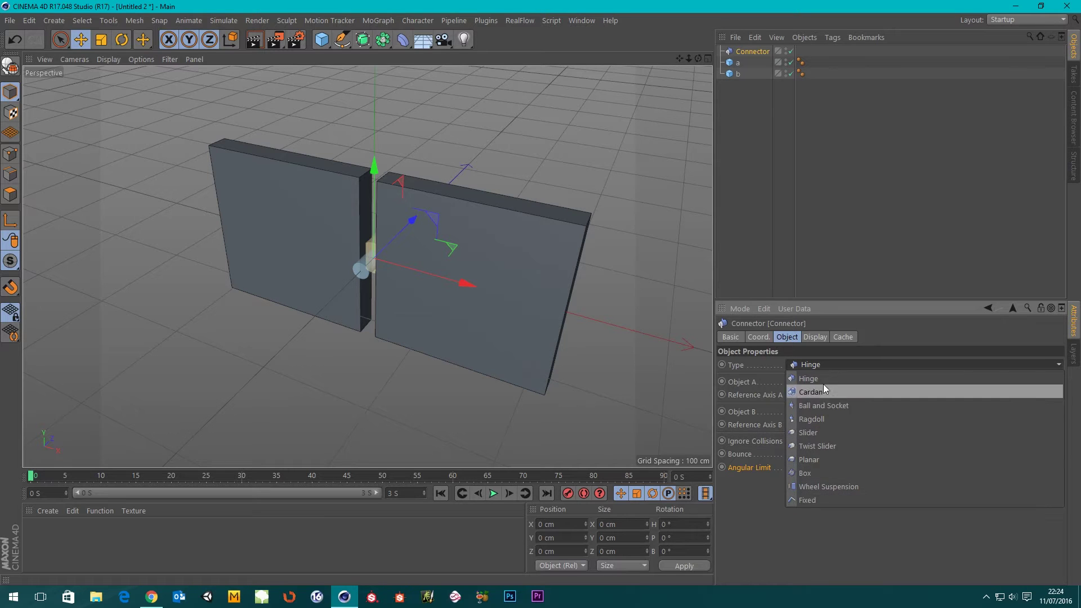
left_click(819, 363)
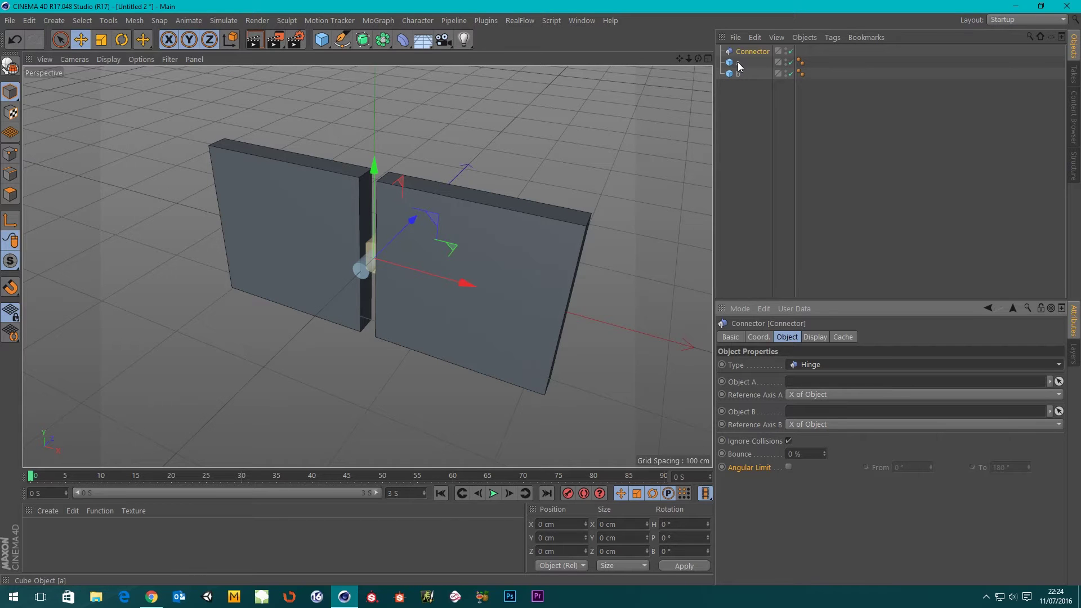
left_click_drag(738, 62, 804, 289)
left_click_drag(809, 388, 810, 387)
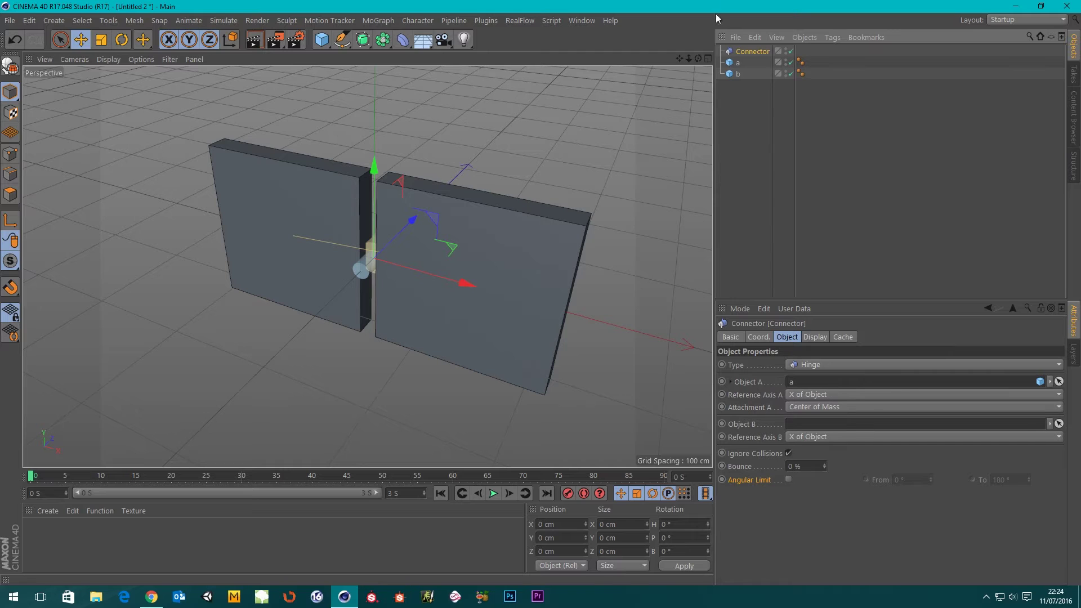
left_click_drag(820, 435, 820, 435)
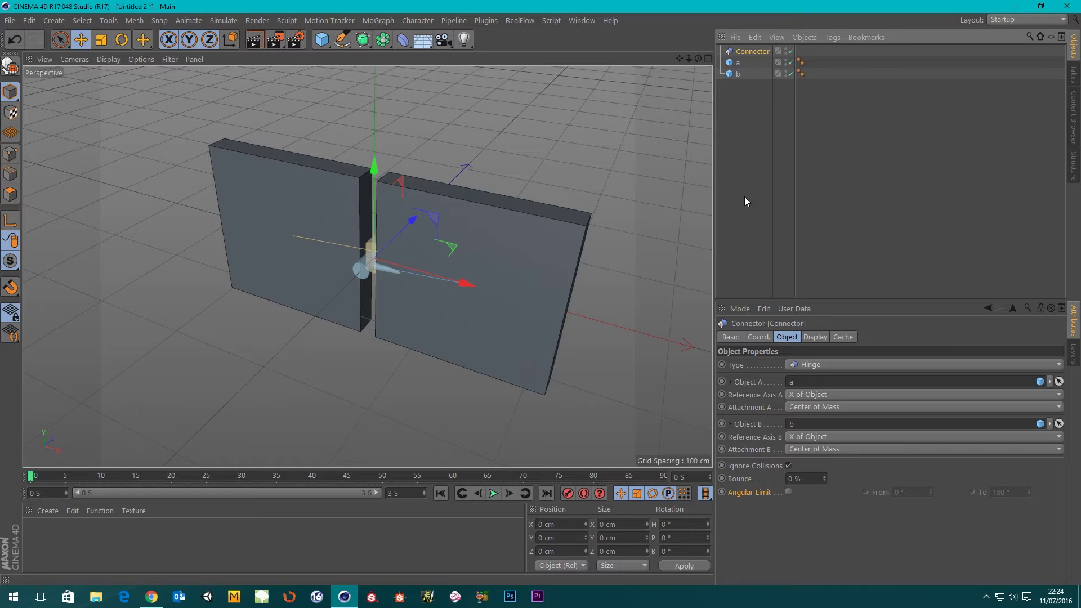
Try a different draw size for the connector's display and undo the change
scroll(366, 253, "up", 3)
left_click_drag(366, 254, 693, 300, "alt")
scroll(692, 299, "up", 3)
scroll(389, 250, "down", 2)
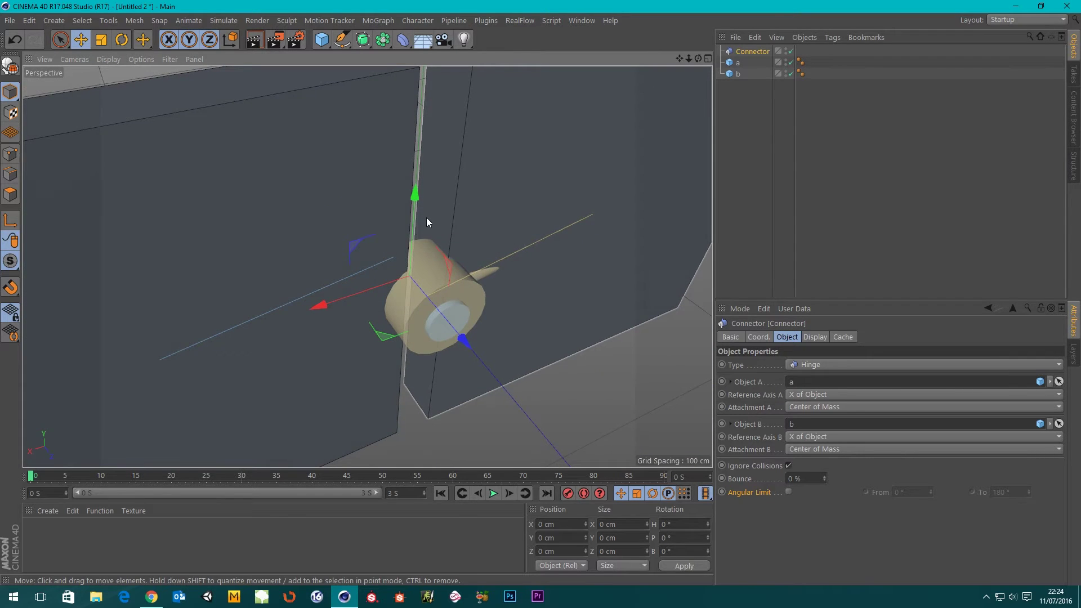
left_click_drag(430, 224, 343, 248, "alt")
left_click(814, 337)
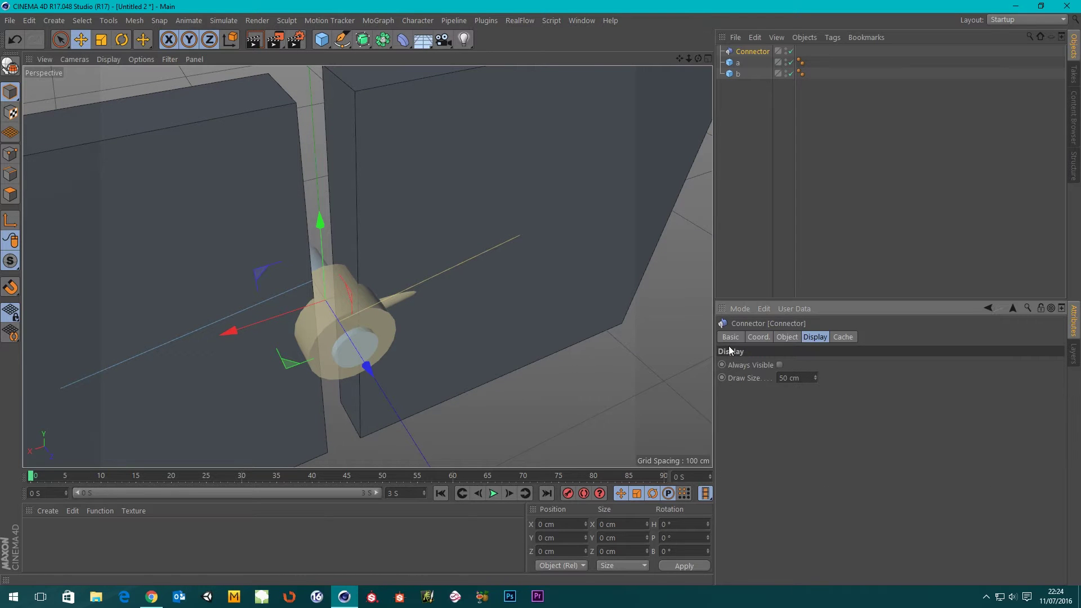
left_click_drag(815, 375, 856, 374)
left_click_drag(316, 259, 510, 270, "alt")
key("ctrl+z")
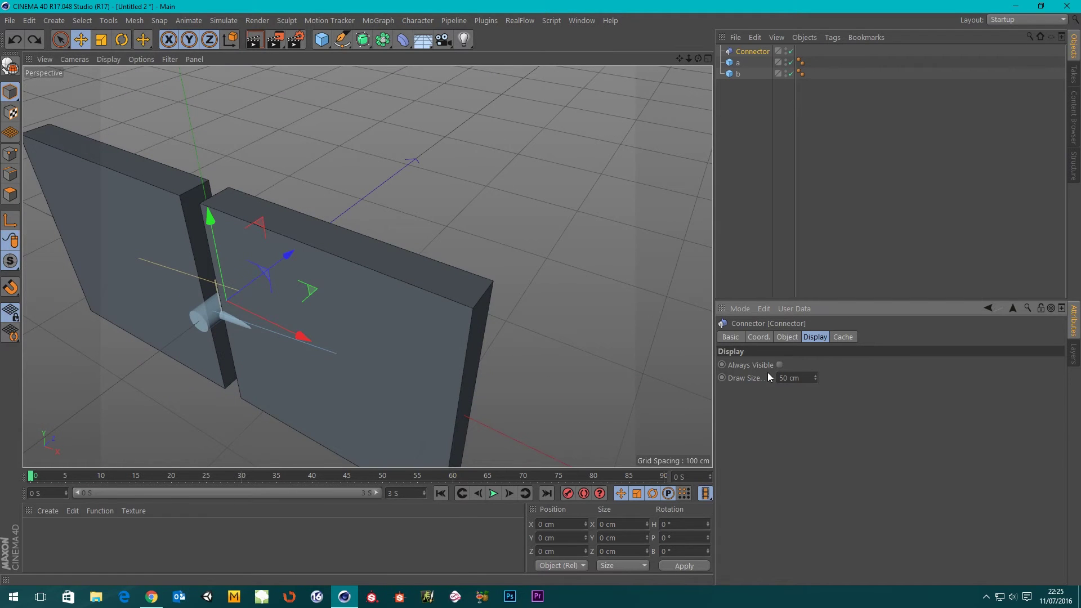
Set the connector's pitch rotation (R.P) to 90° to stand the hinge axis upright
scroll(264, 317, "up", 5)
left_click_drag(299, 305, 108, 288, "alt")
right_click_drag(363, 350, 350, 301, "alt")
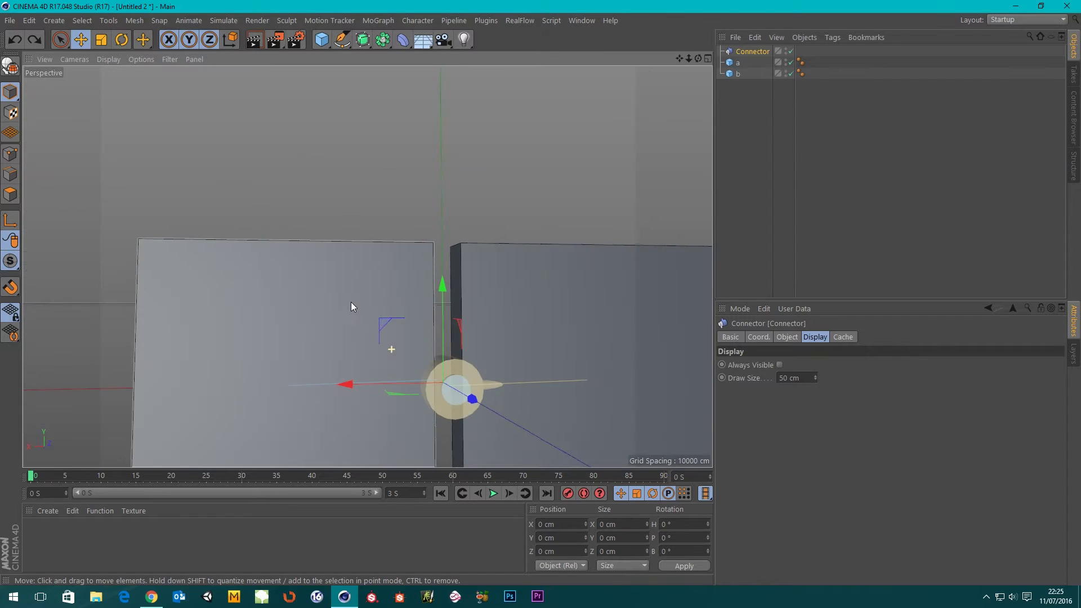
left_click_drag(350, 302, 408, 257, "alt")
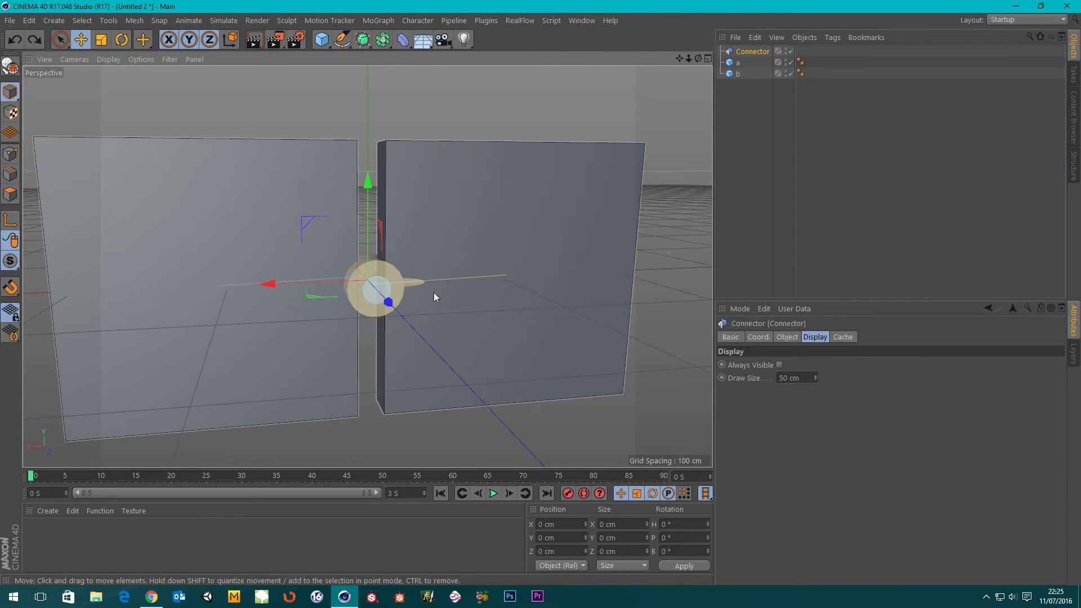
left_click_drag(341, 241, 606, 282, "alt")
left_click(768, 337)
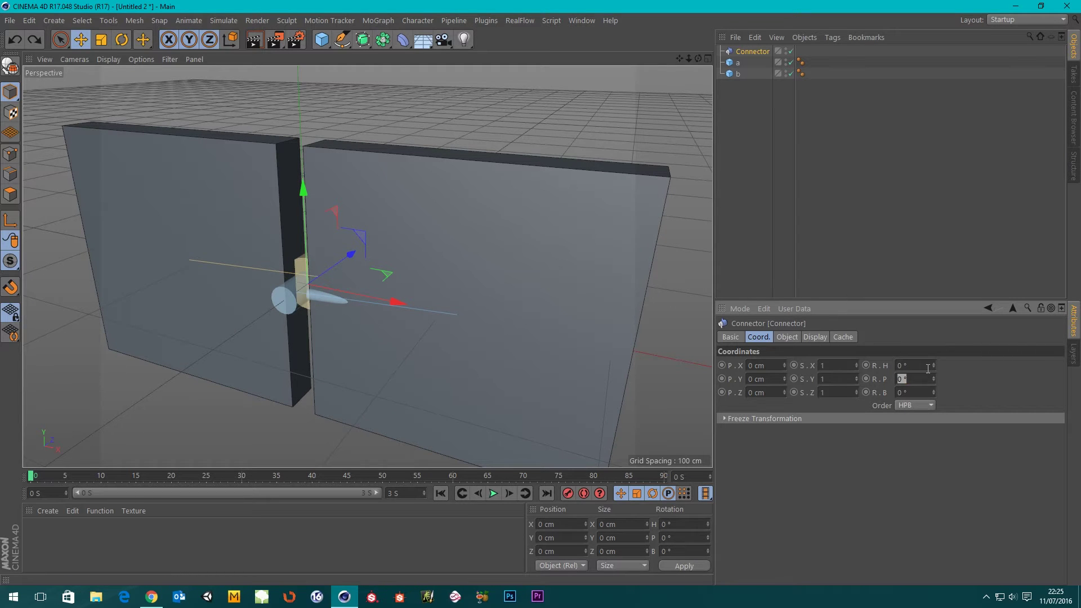
key("Return")
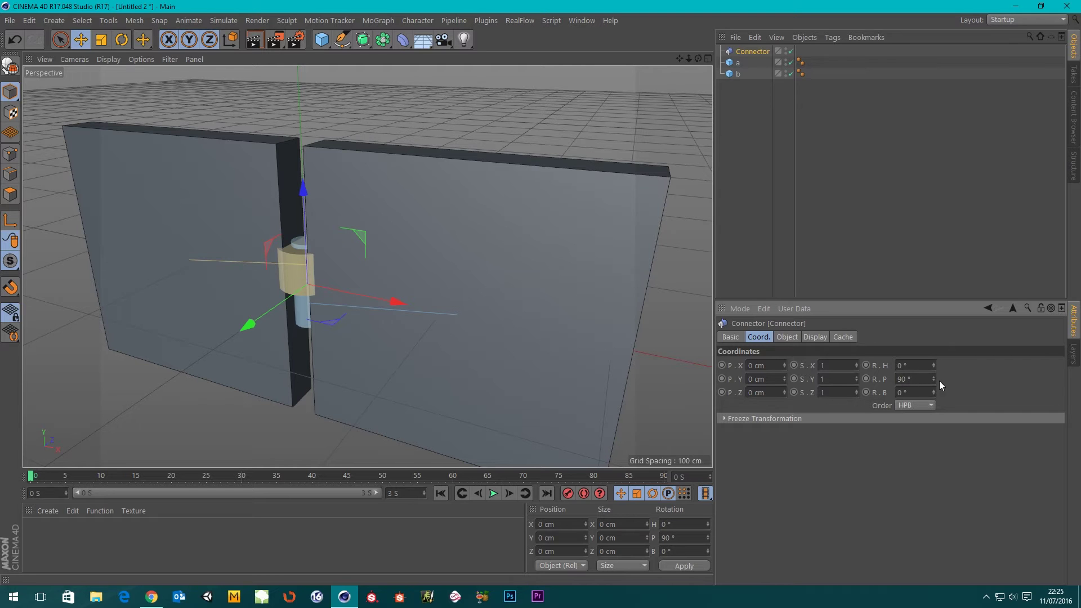
Select all objects and raise the two cubes and the connector together above ground level
scroll(387, 309, "down", 3)
left_click_drag(395, 253, 446, 272, "alt")
scroll(404, 347, "up", 5)
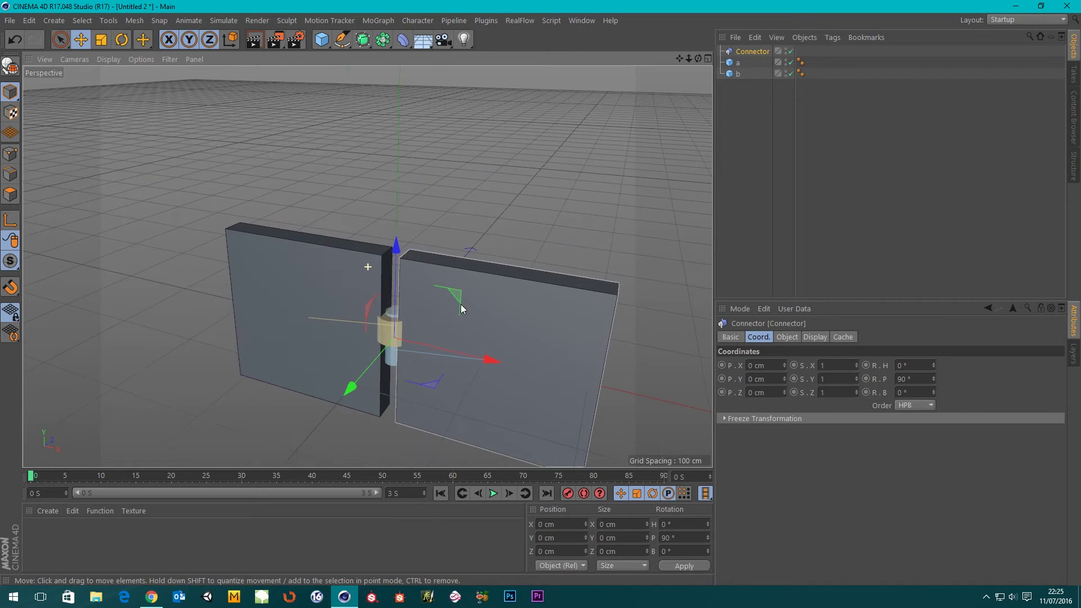
scroll(417, 299, "down", 3)
scroll(447, 270, "down", 2)
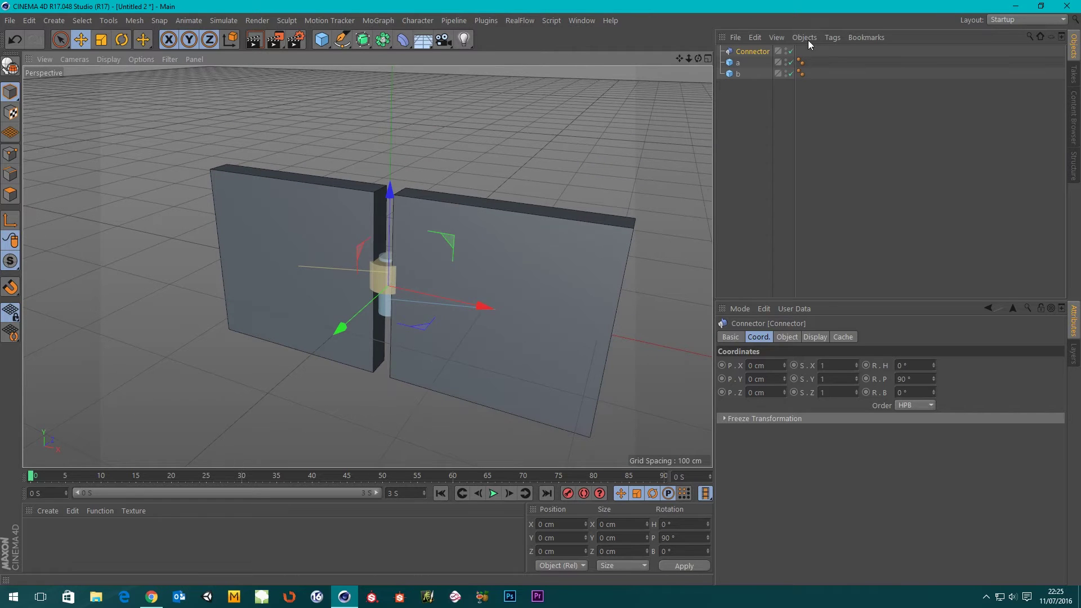
key("ctrl+a")
left_click_drag(388, 207, 378, 73)
Add a Floor object beneath the two hinged cubes
left_click_drag(422, 40, 464, 56)
left_click_drag(445, 140, 403, 293, "alt")
scroll(439, 225, "up", 3)
left_click_drag(439, 225, 411, 265, "alt")
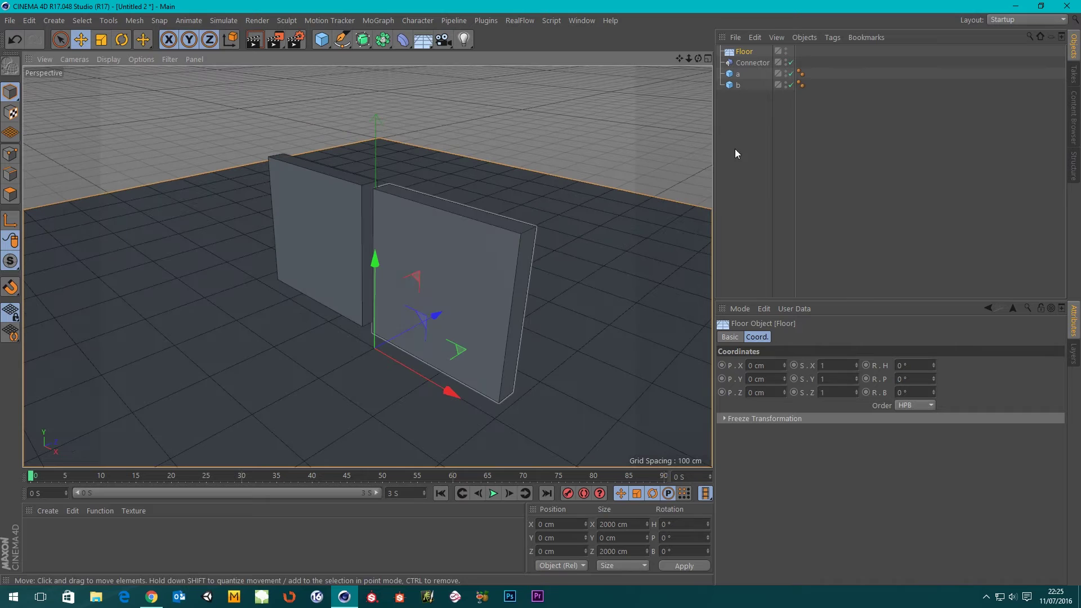
Apply a Collider Body simulation tag to the floor
right_click(741, 53)
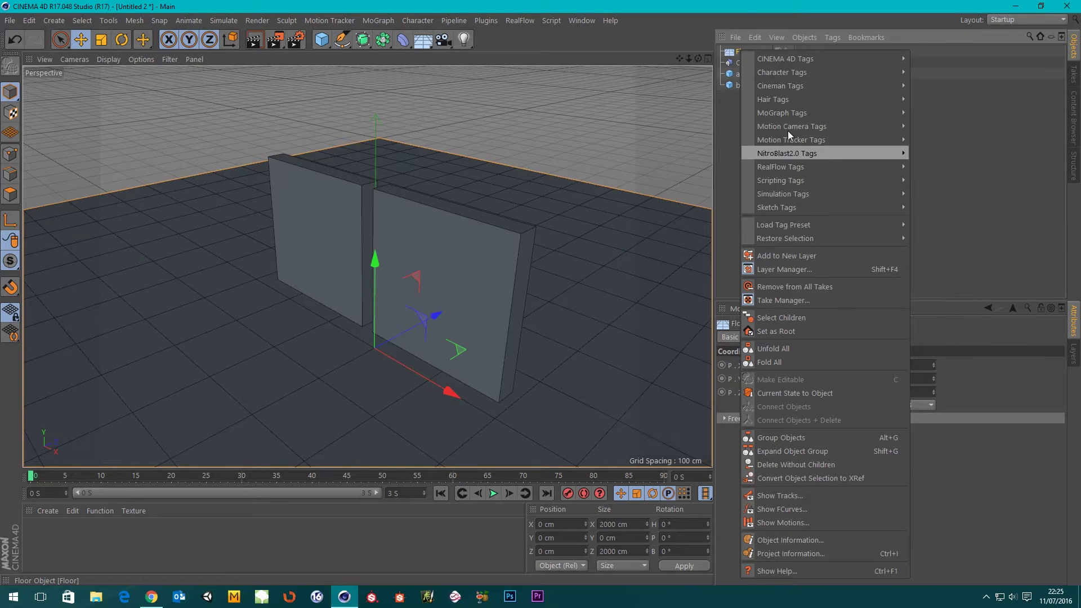
left_click(736, 54)
right_click(742, 50)
mouse_move(811, 195)
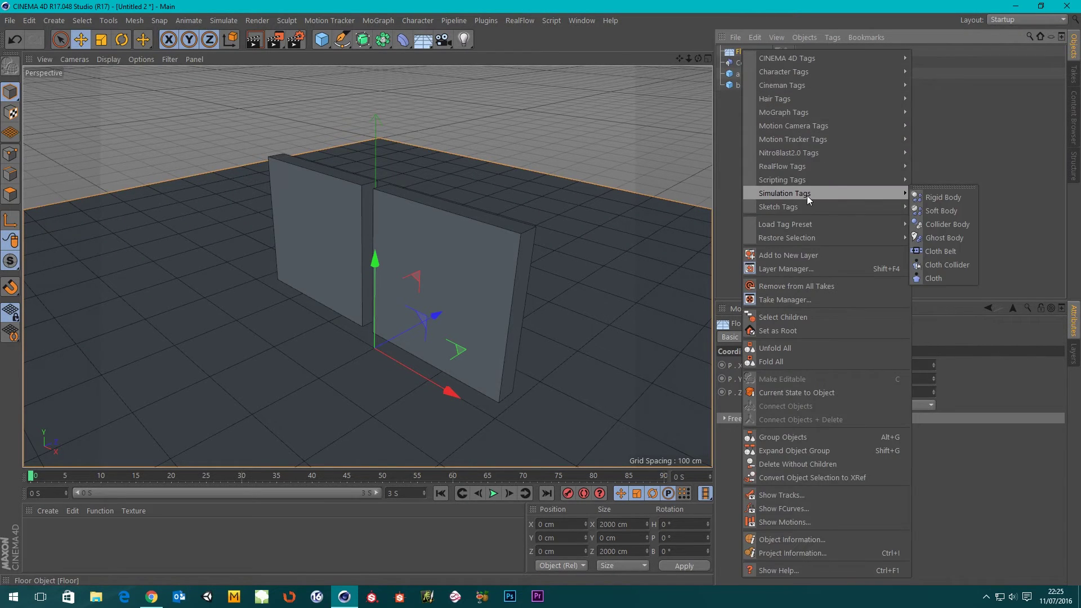
left_click(944, 224)
left_click(738, 81)
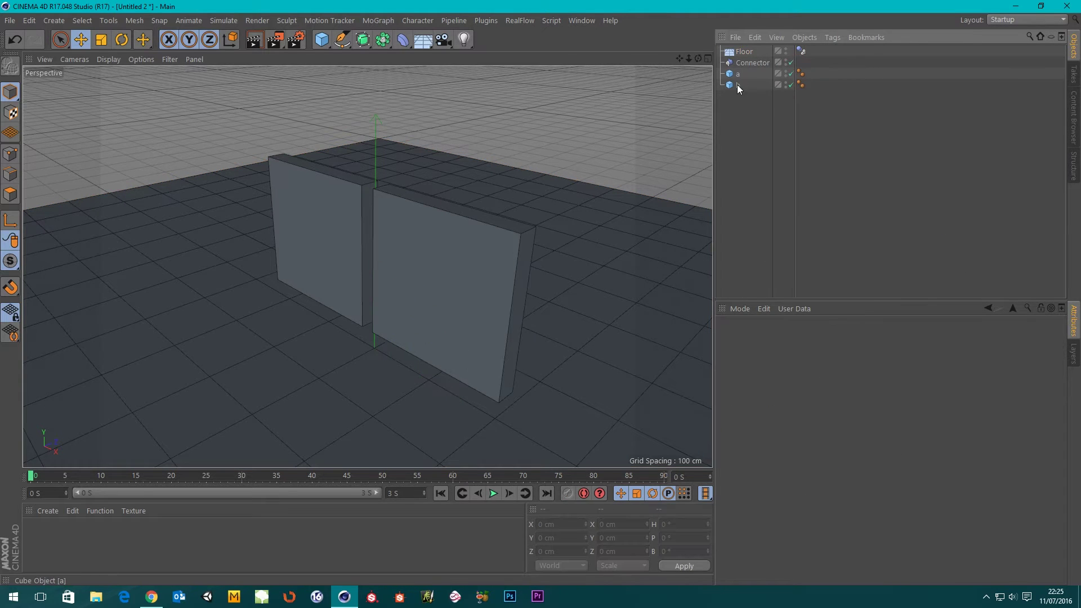
Apply a Rigid Body simulation tag to both cubes, a and b
left_click(738, 85)
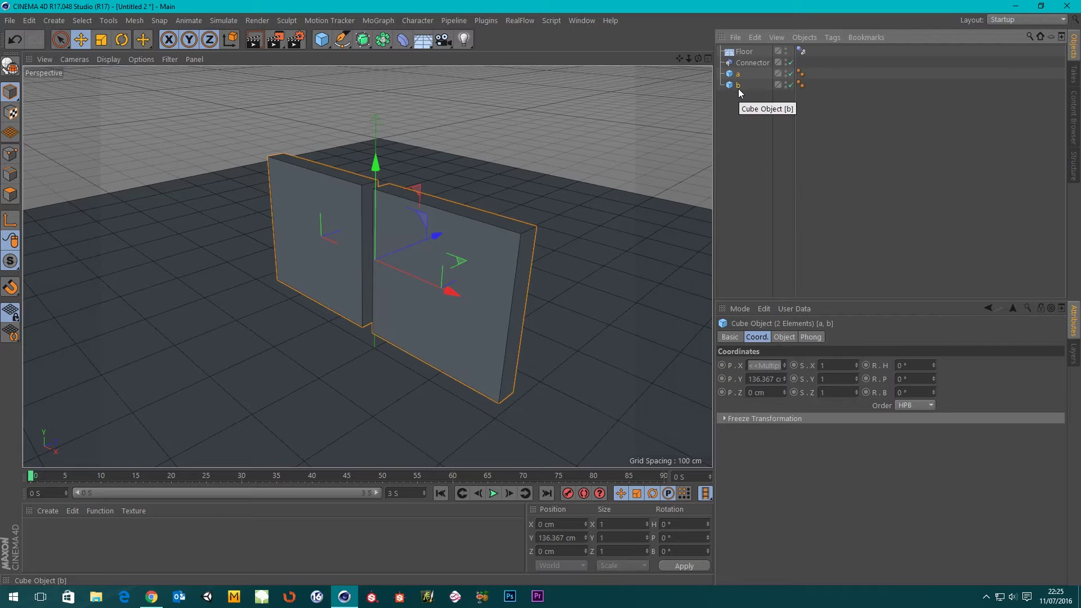
right_click(738, 89)
mouse_move(859, 201)
left_click(937, 204)
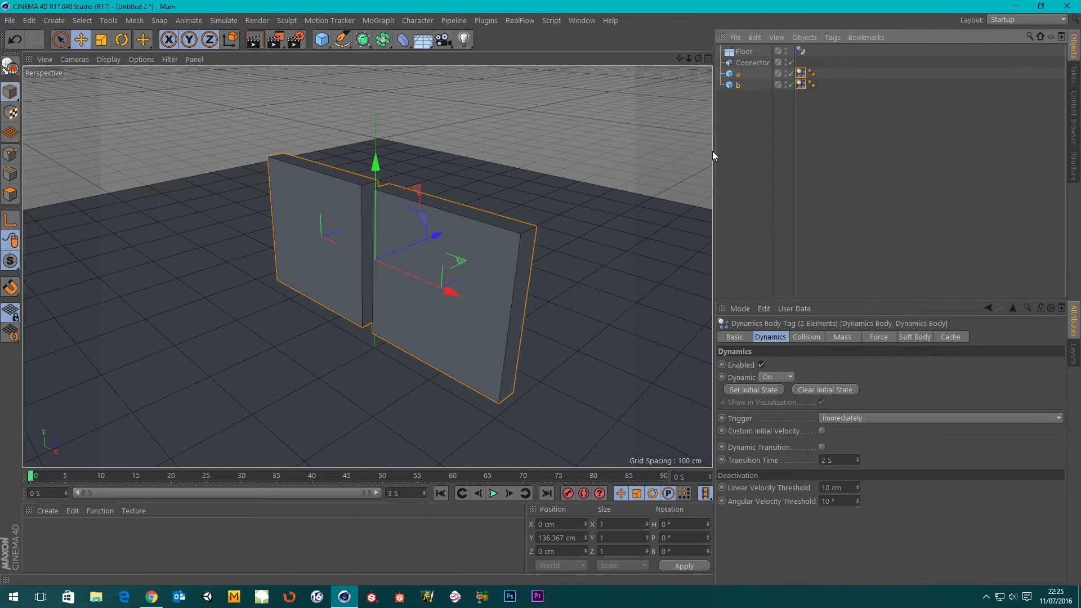
left_click(756, 120)
Extend the animation length to 15 seconds and stretch the preview range to cover all of it
scroll(368, 276, "down", 3)
mouse_move(368, 276)
left_mouse_down("alt")
mouse_move(320, 237)
mouse_move(354, 286)
left_mouse_up("alt")
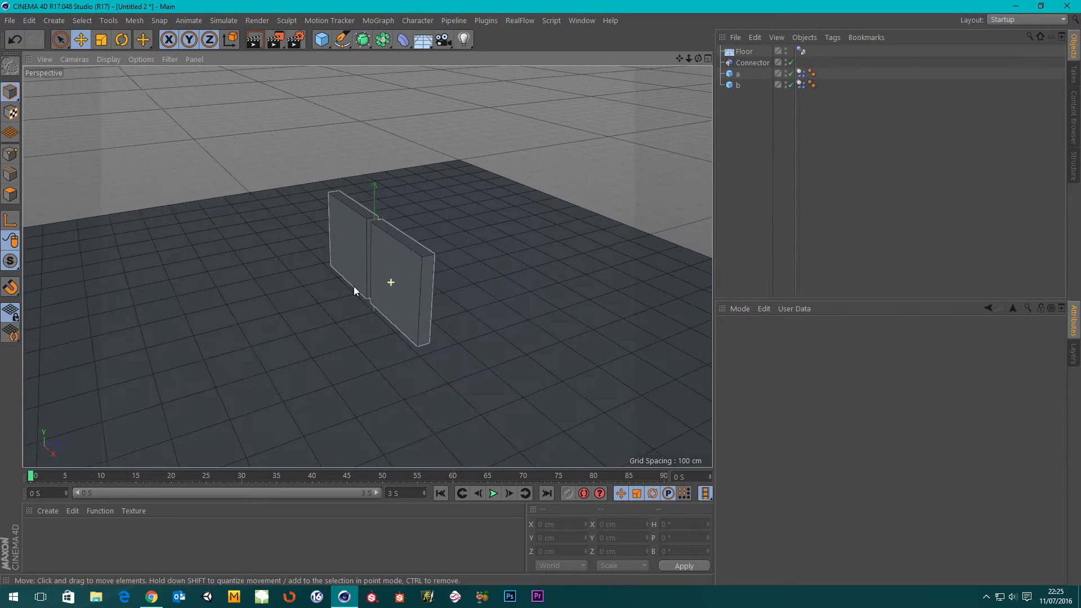
scroll(353, 286, "up", 8)
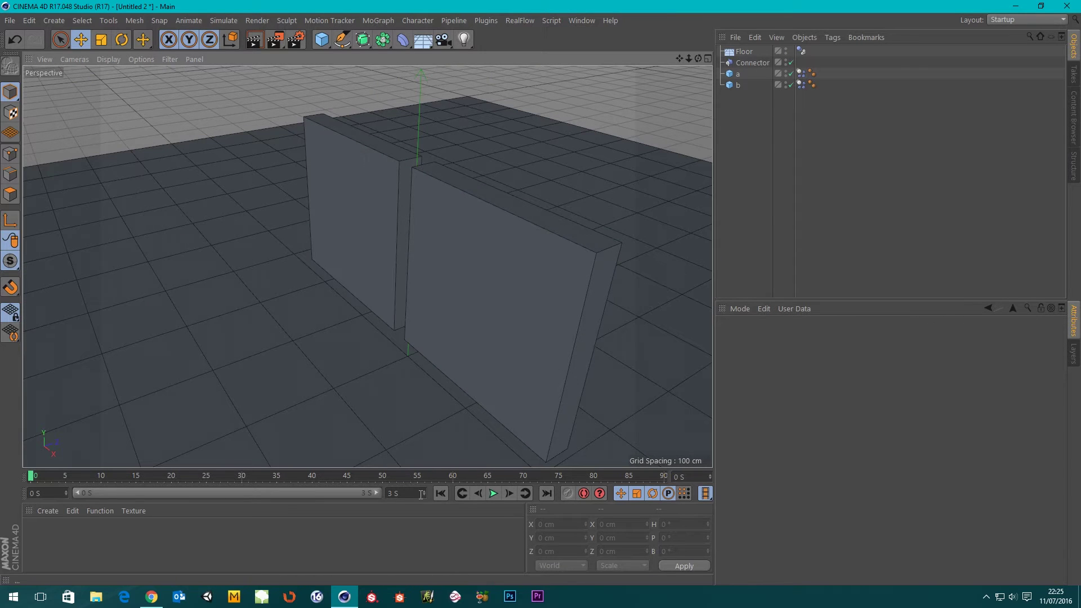
left_click(406, 494)
type("15")
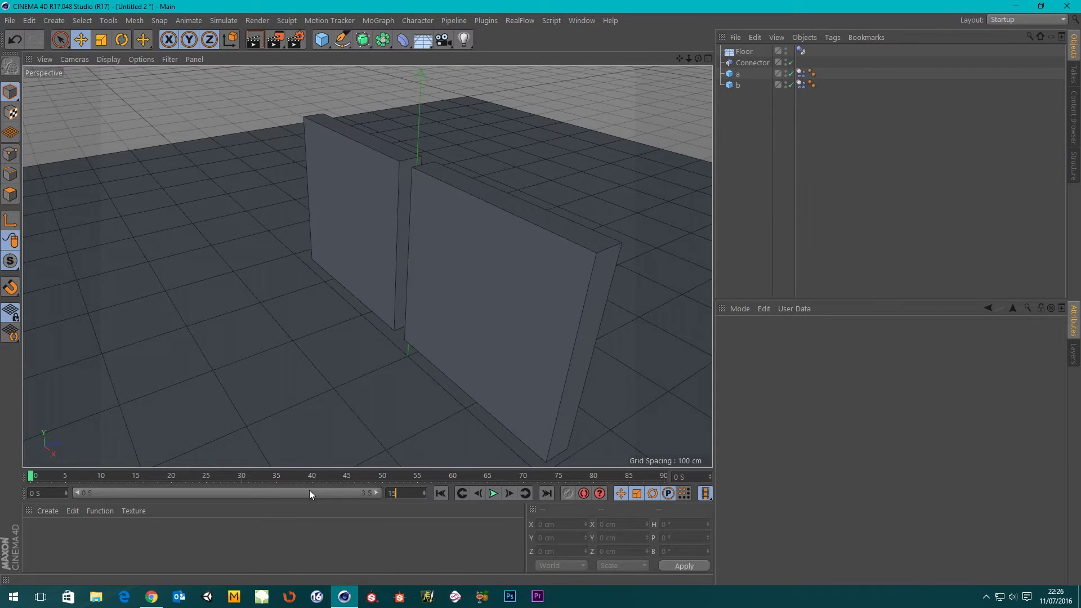
key("Return")
left_click_drag(142, 493, 400, 497)
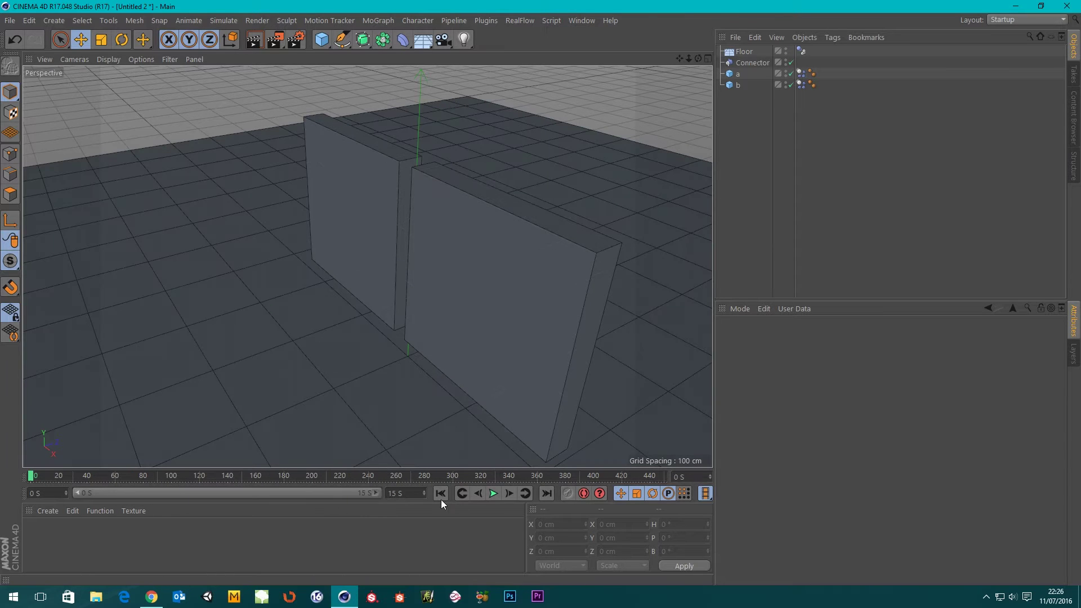
Play the simulation to watch how the two rigid cubes behave on the floor, and return to the start
left_click(494, 494)
scroll(418, 356, "down", 3)
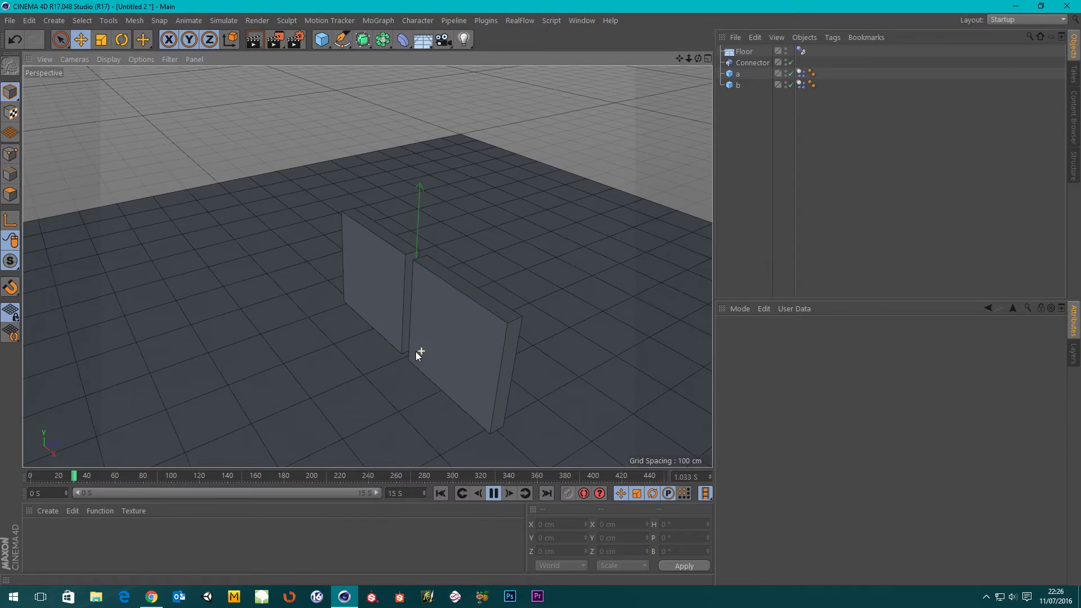
scroll(417, 355, "up", 1)
left_click(493, 493)
left_click(441, 494)
scroll(436, 304, "up", 6)
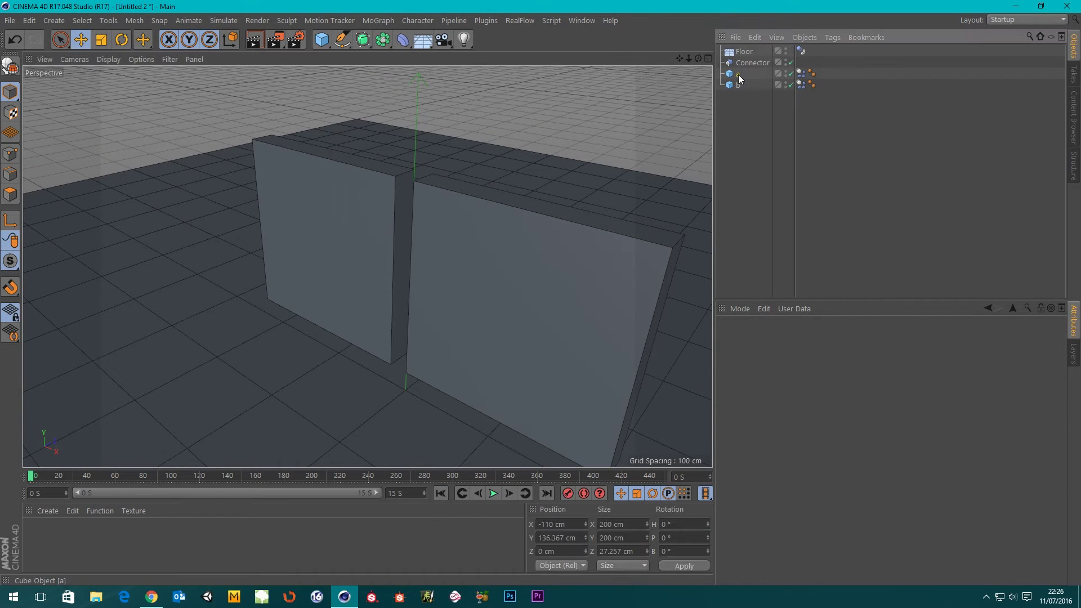
Delete the dynamics body tag from cube a
left_click(738, 74)
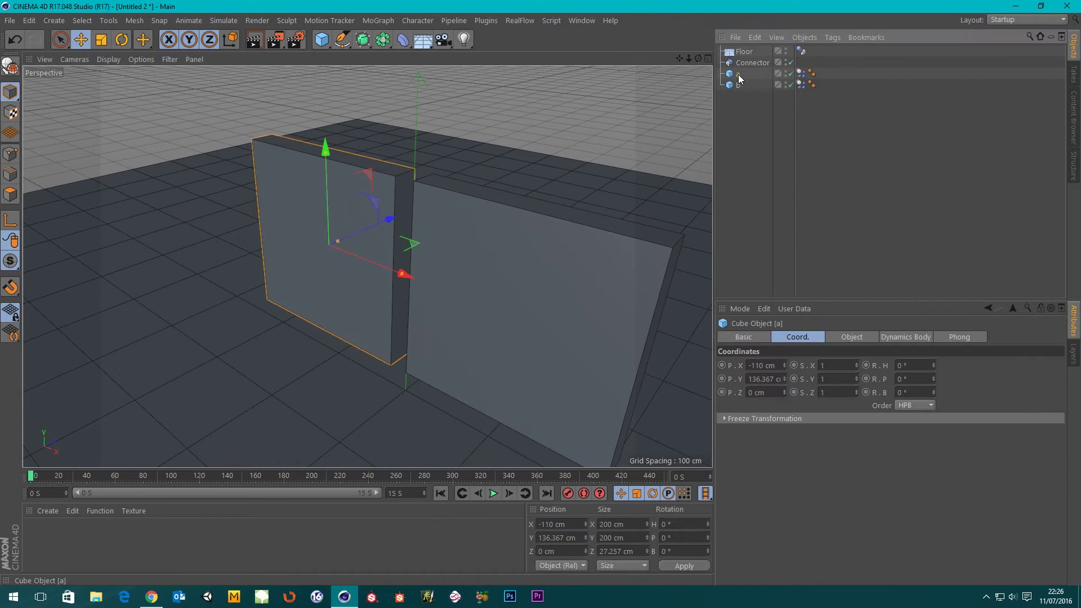
left_click(801, 74)
key("Delete")
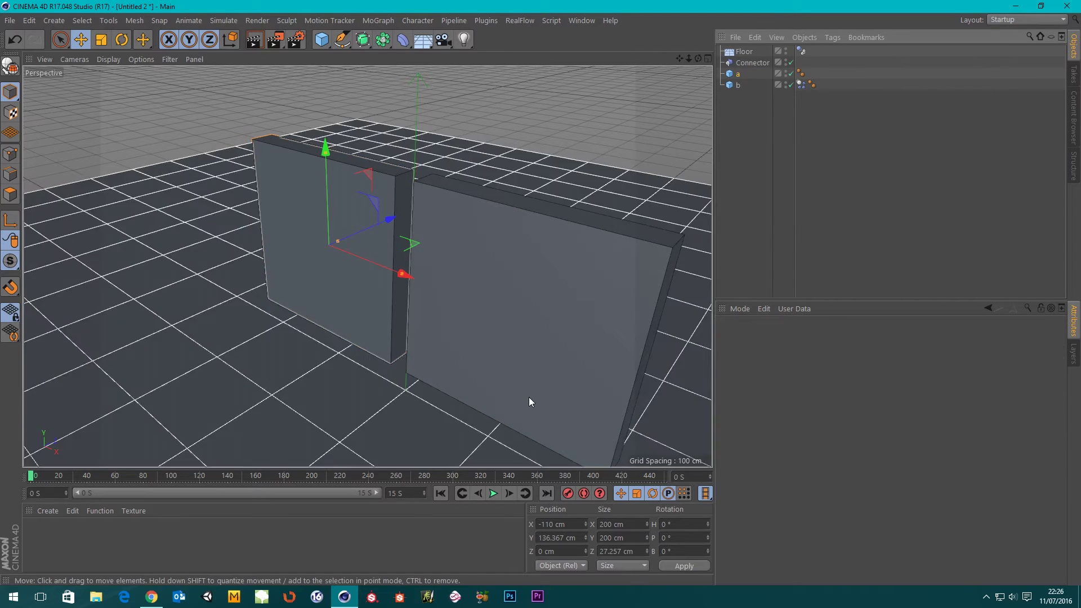
Play the simulation with only cube b dynamic, stop it and return to the first frame
left_click(493, 493)
left_click_drag(394, 281, 408, 383, "alt")
left_click(493, 493)
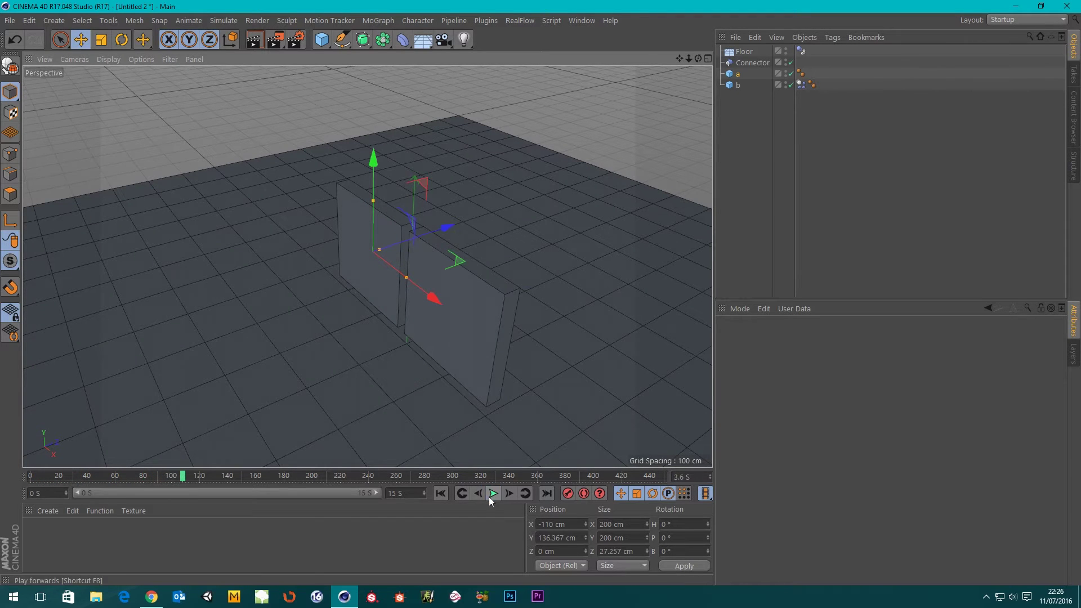
left_click(441, 494)
left_click_drag(439, 326, 437, 265, "alt")
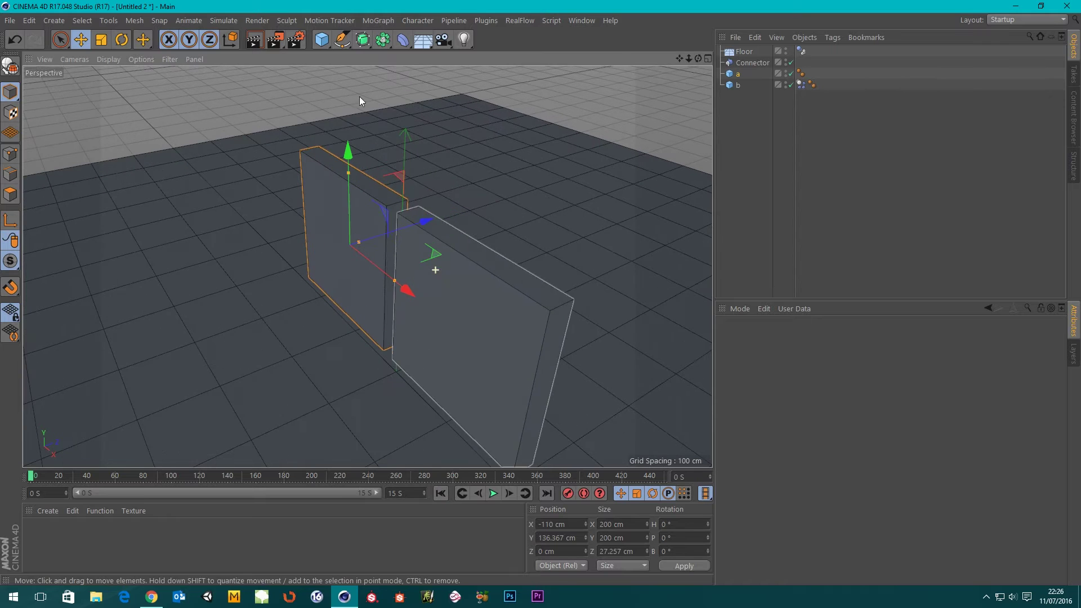
Add a sphere about 58 cm in radius and place it in front of cube b at about X 113, Y 202, Z -217 cm
left_click(322, 39)
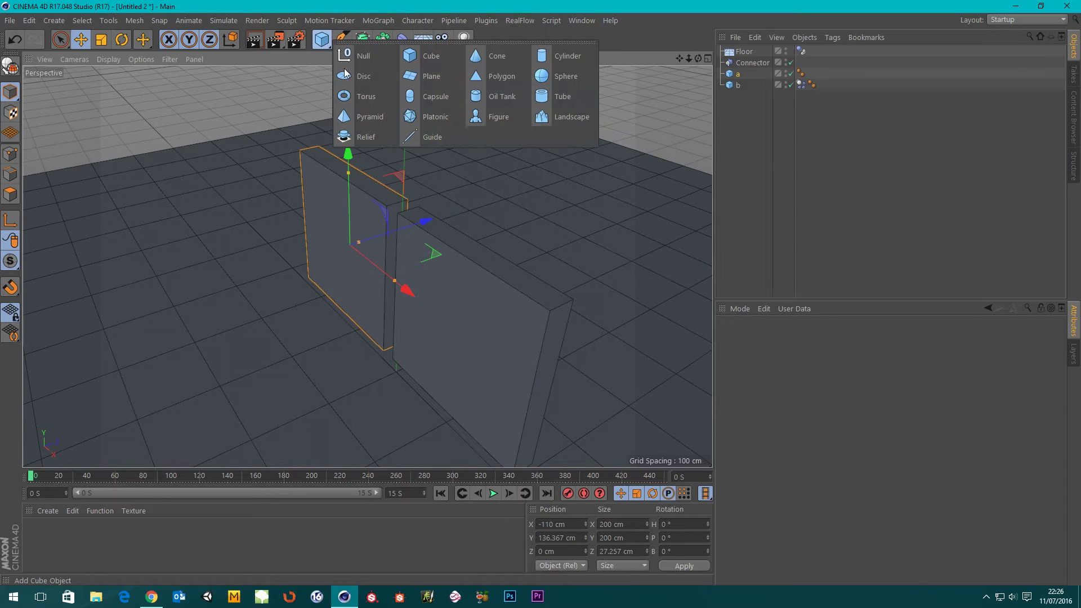
left_click(565, 77)
left_click_drag(409, 343, 498, 365, "alt")
left_click_drag(370, 316, 369, 252)
left_click_drag(465, 320, 516, 326)
key("ctrl+z")
left_click_drag(508, 364, 347, 318, "alt")
left_click_drag(595, 349, 381, 338)
left_click_drag(339, 264, 331, 191)
scroll(331, 190, "down", 5)
left_click_drag(494, 347, 484, 322, "alt")
scroll(491, 326, "up", 5)
scroll(441, 345, "up", 5)
left_click_drag(426, 360, 468, 319, "alt")
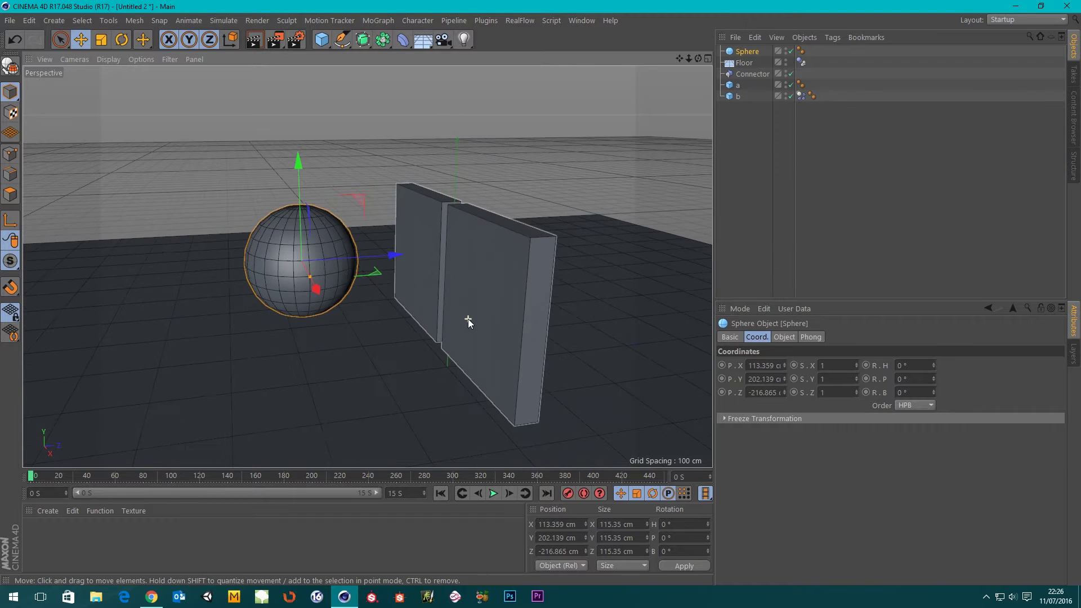
Apply a Rigid Body simulation tag to the sphere
left_click(781, 338)
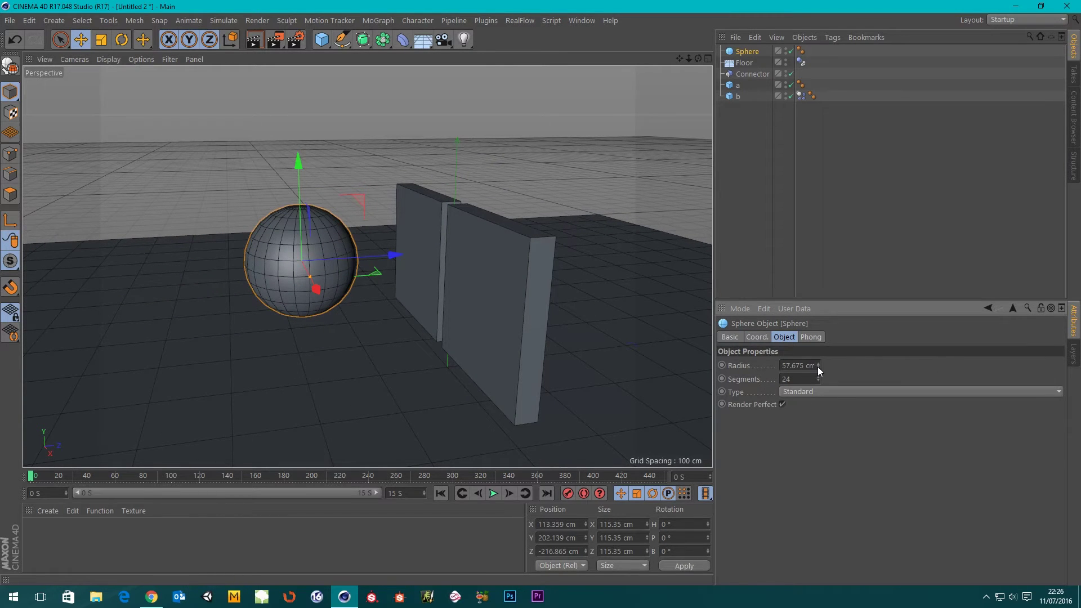
right_click(748, 51)
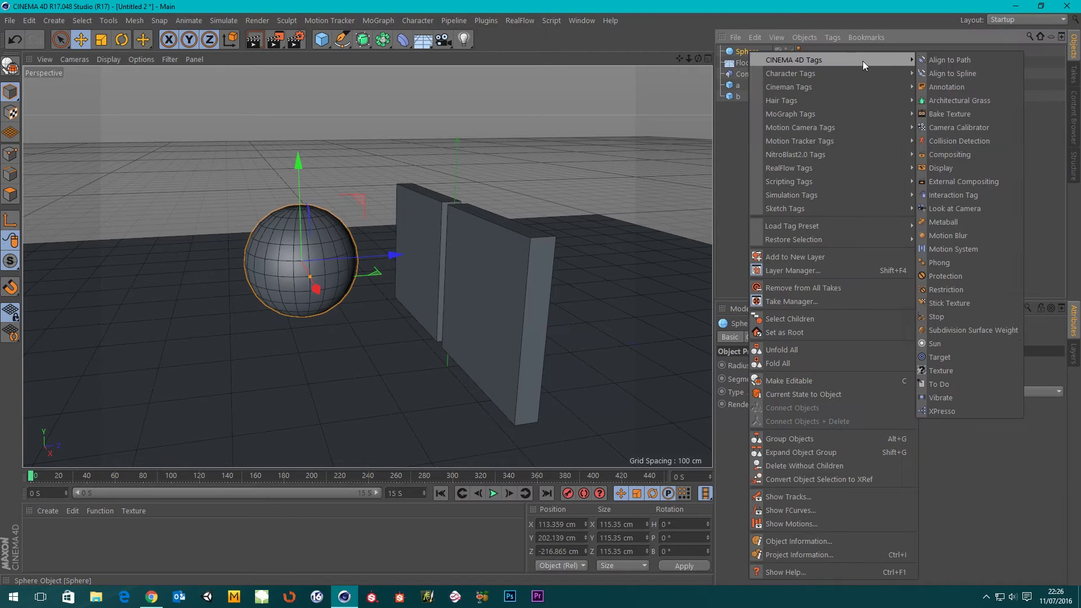
mouse_move(811, 86)
mouse_move(813, 196)
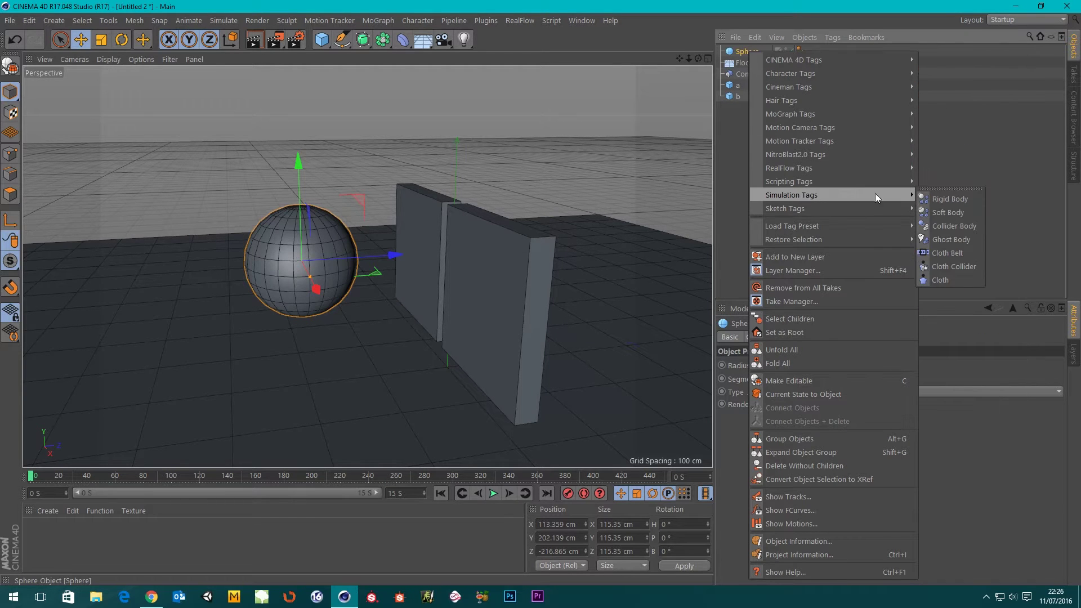
left_click(950, 198)
mouse_move(400, 340)
left_mouse_down("alt")
mouse_move(393, 320)
mouse_move(403, 324)
left_mouse_up("alt")
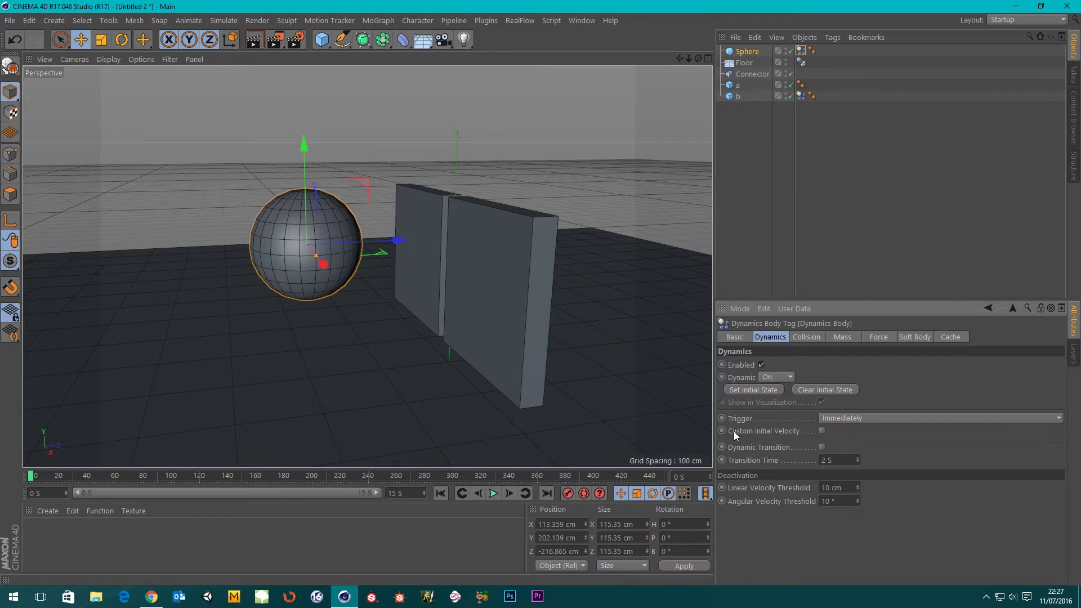
Enable Custom Initial Velocity on the sphere's dynamics tag and set its linear Z velocity to 400 cm
left_click(822, 431)
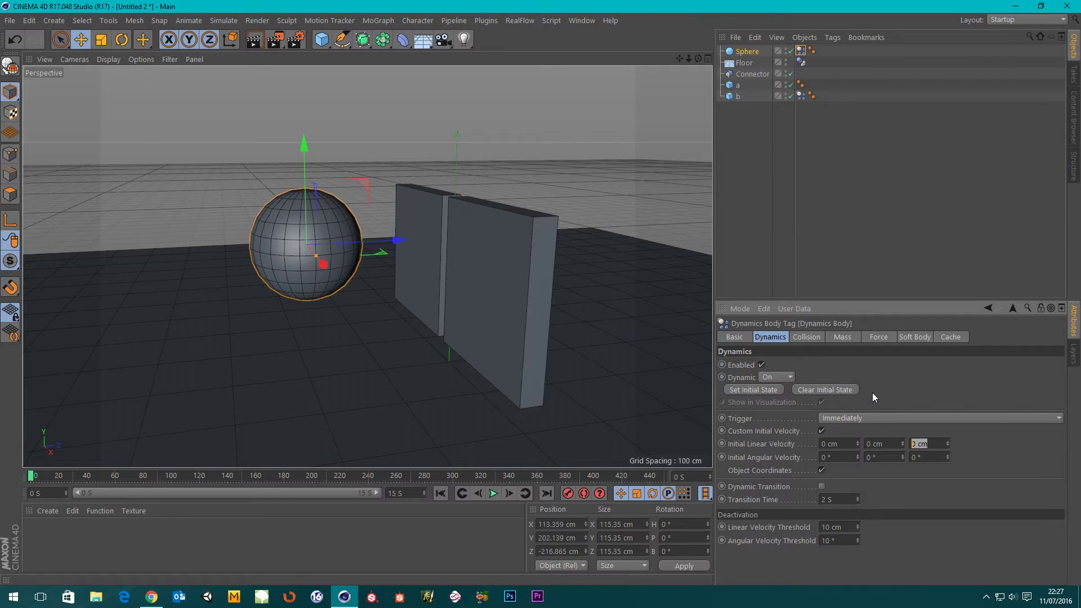
type("400")
key("Return")
Play the simulation and inspect from several angles how the sphere swings the hinged cube, and return to the start
left_click(494, 494)
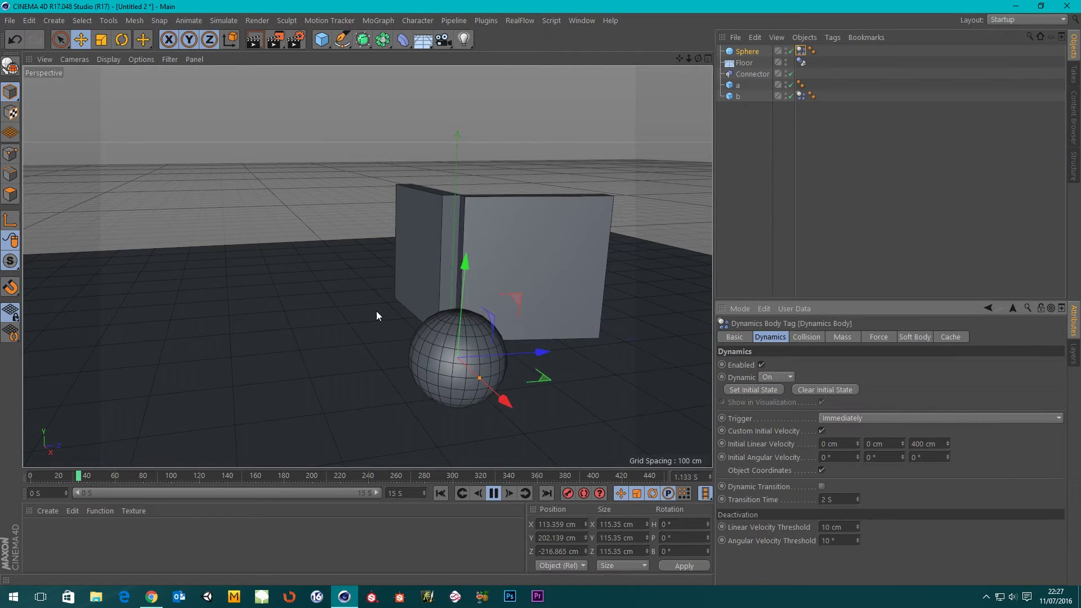
left_click_drag(389, 302, 363, 258, "alt")
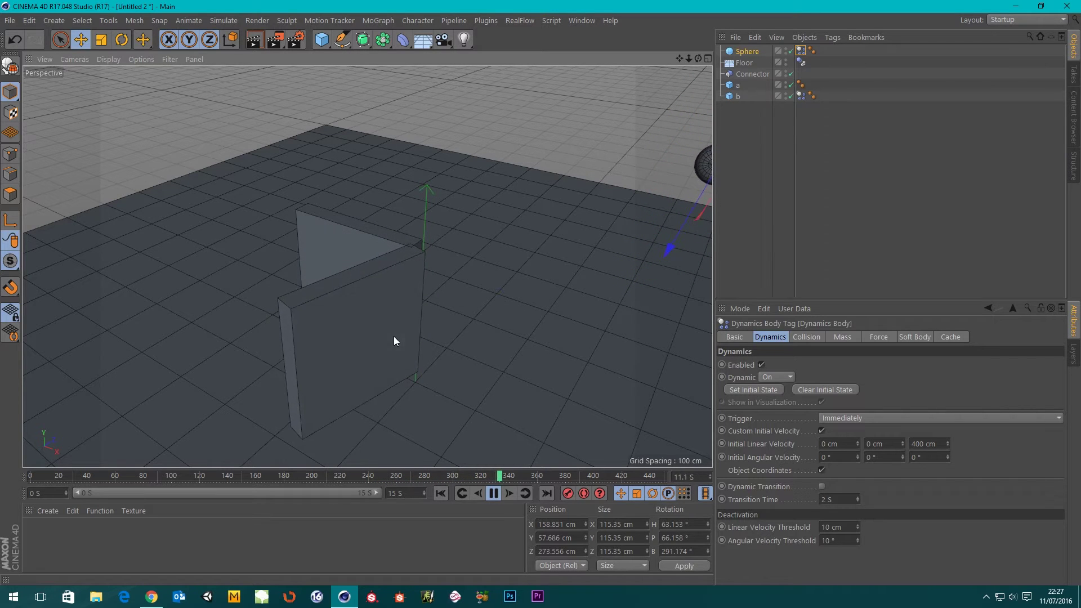
left_click_drag(434, 341, 349, 307, "alt")
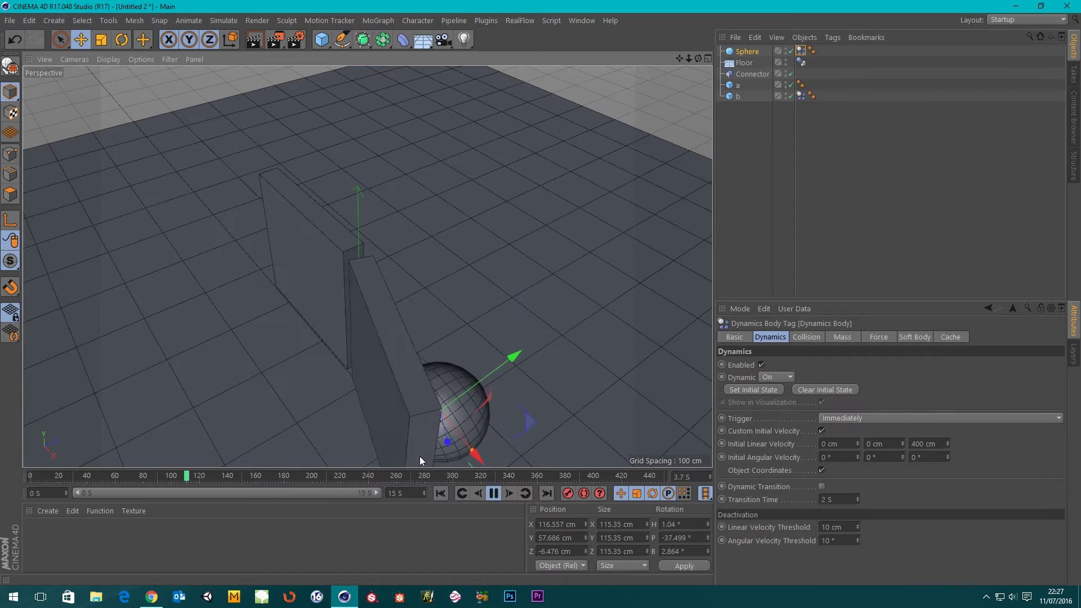
left_click(495, 493)
left_click(441, 494)
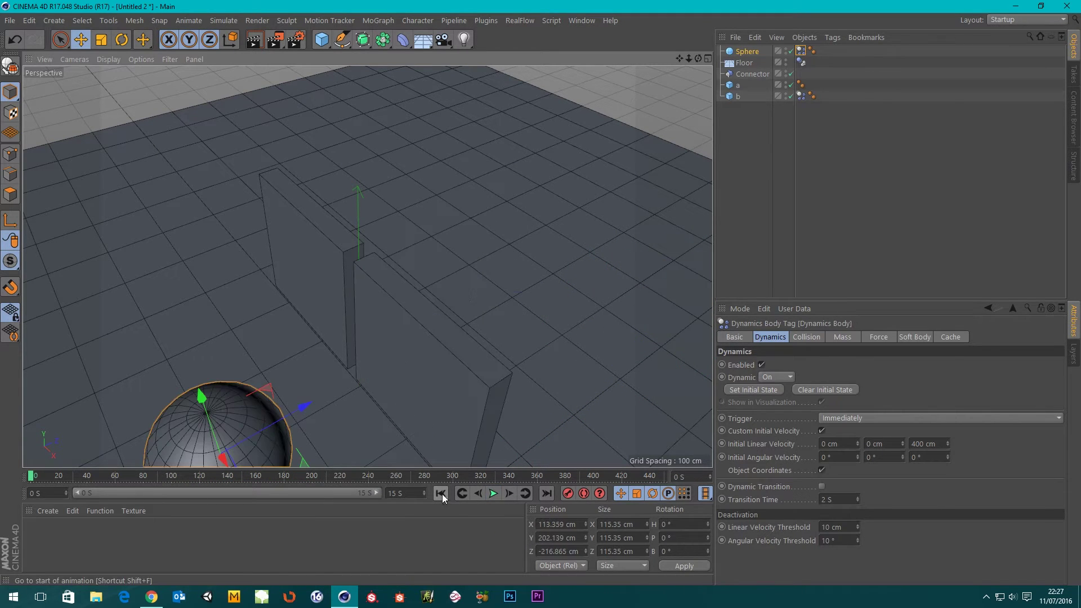
Apply a Collider Body simulation tag to cube a
left_click(739, 85)
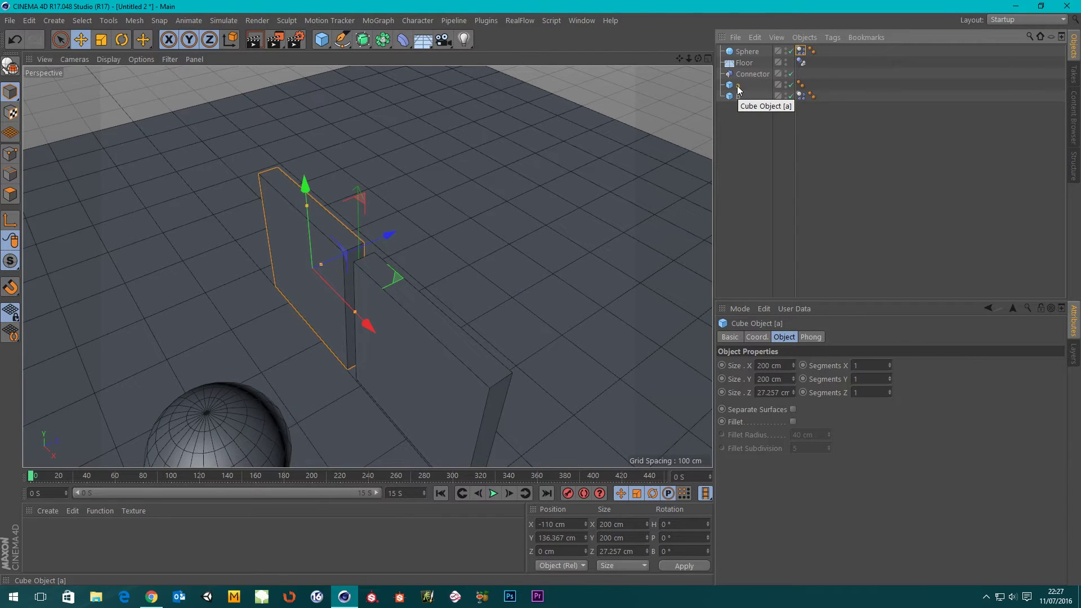
right_click(739, 89)
mouse_move(808, 208)
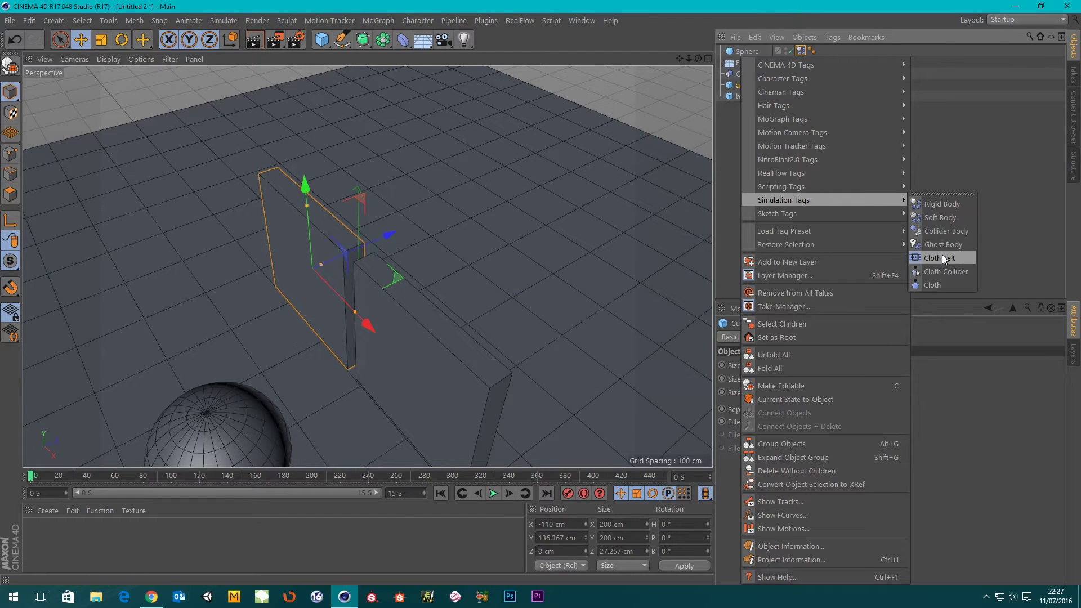
left_click(946, 231)
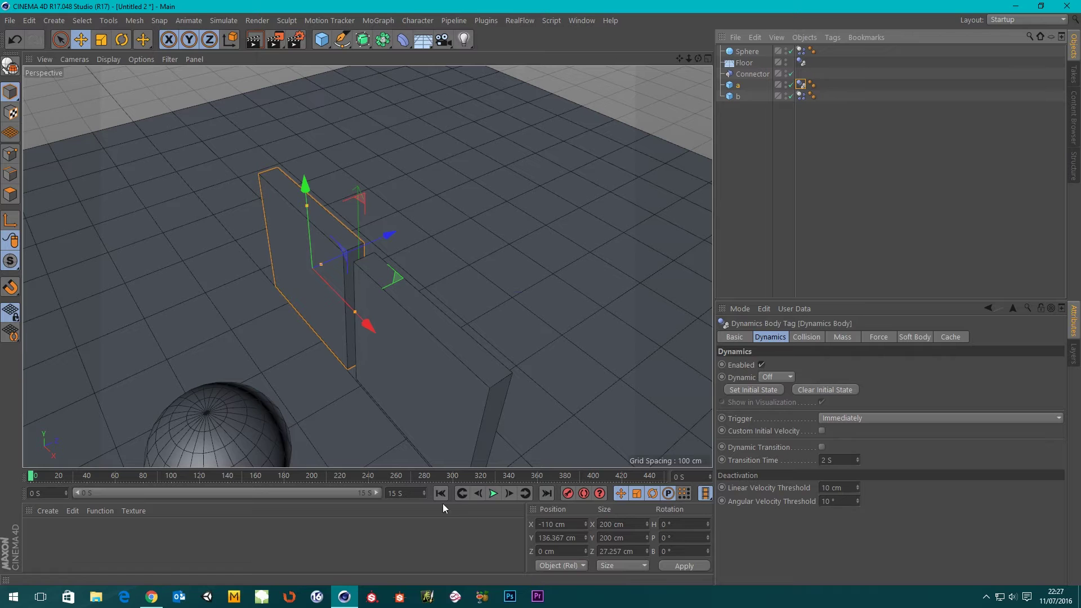
Play the simulation with cube a as a collider, stop it and return to the first frame
left_click(494, 495)
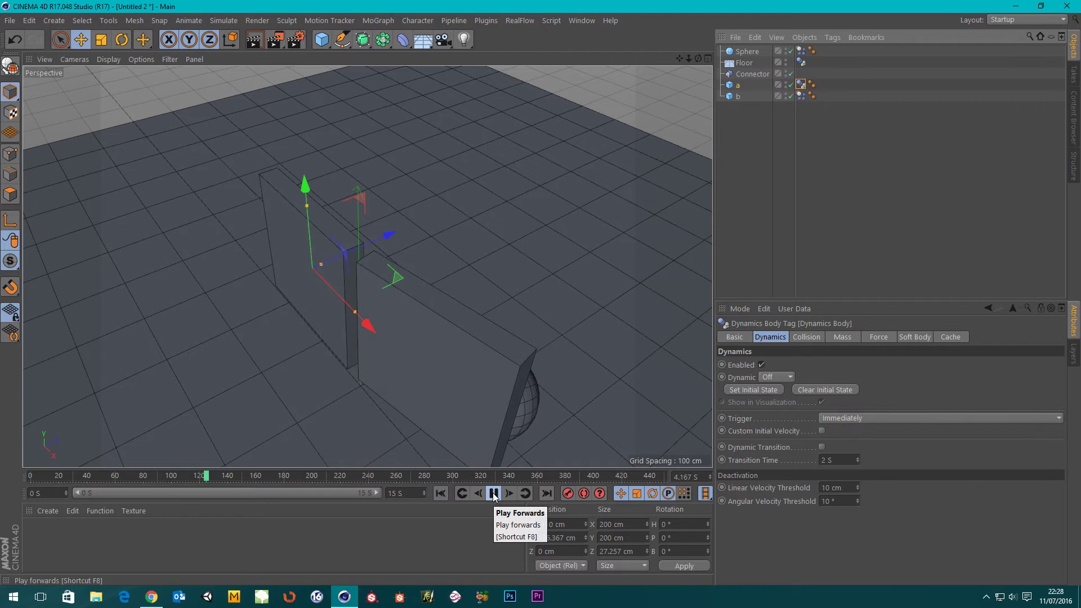
left_click(494, 494)
left_click(438, 495)
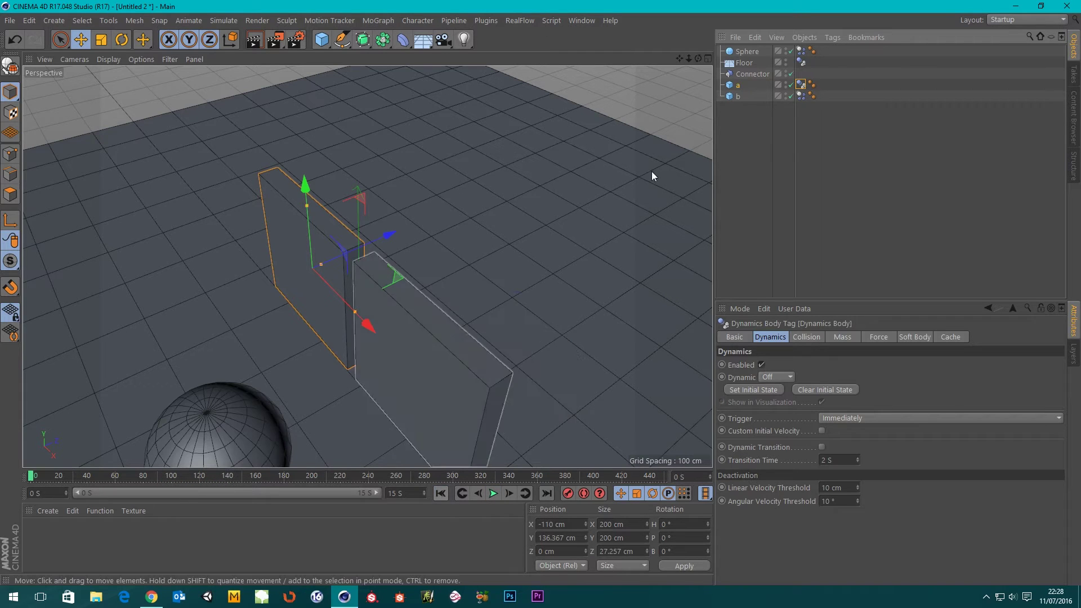
Try the simulation with the connector's Ignore Collisions option off, return to the start and enable the option again
left_click(754, 74)
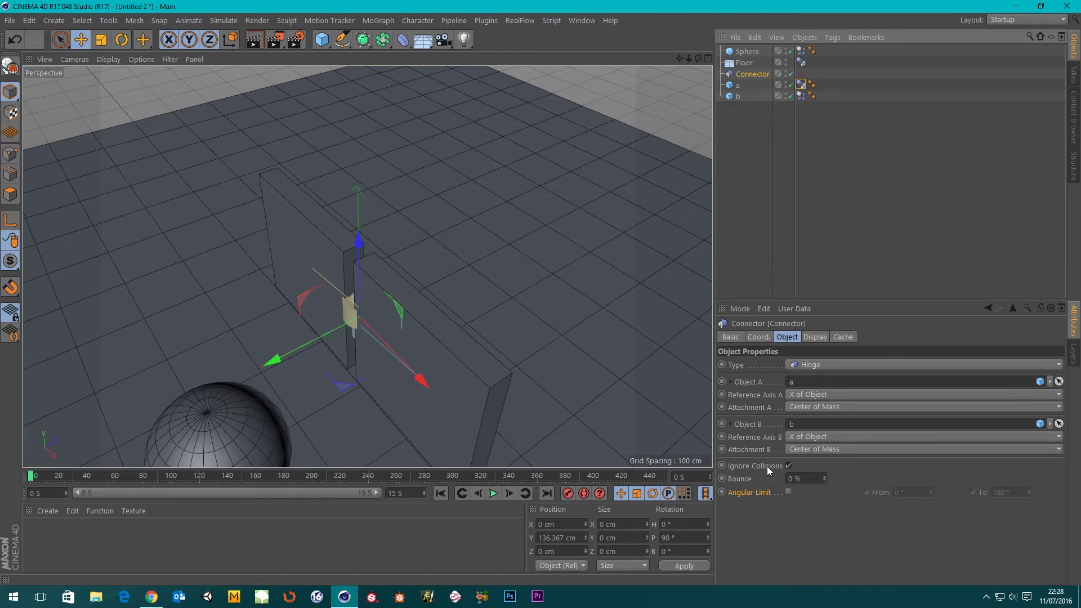
left_click(787, 466)
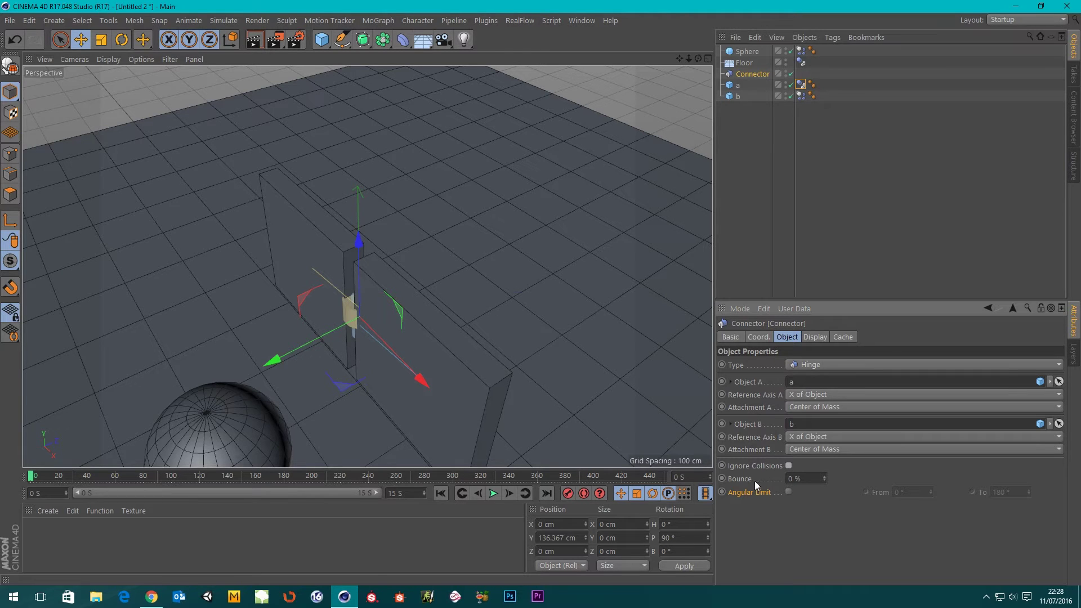
left_click(493, 494)
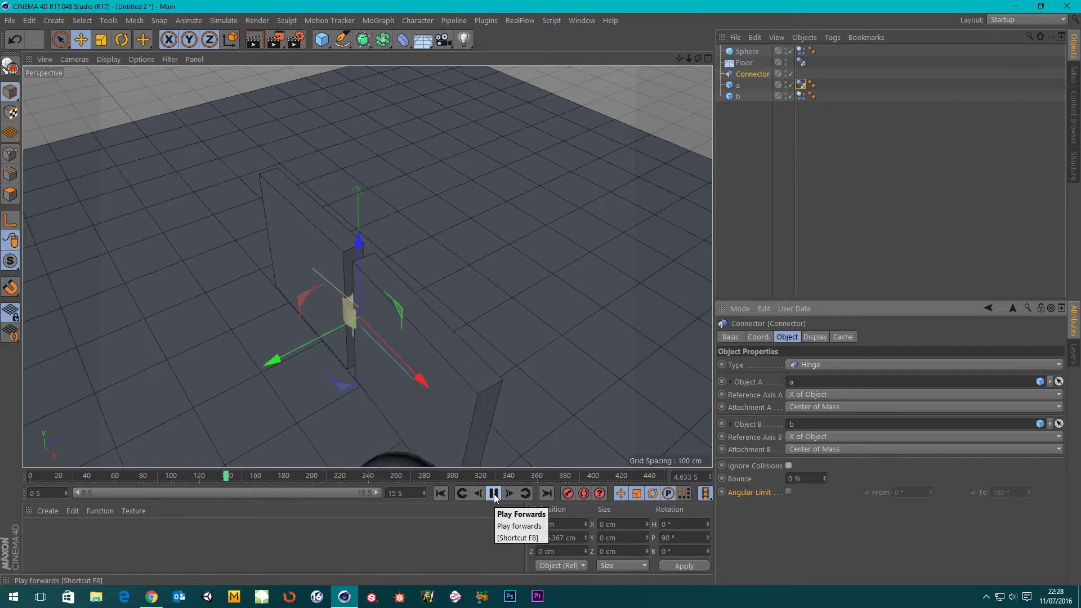
left_click(495, 495)
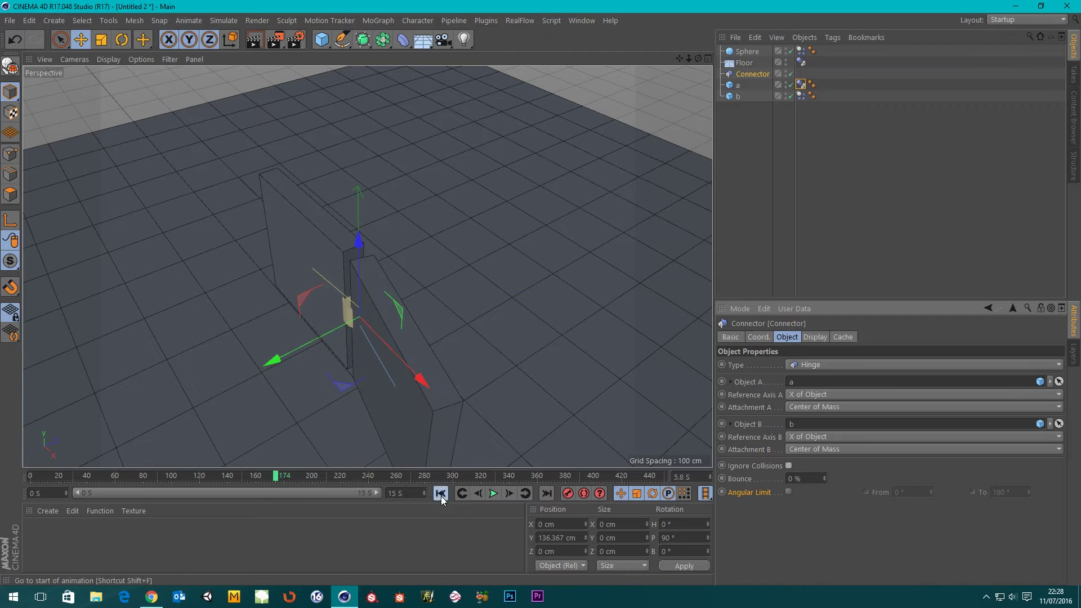
left_click(441, 494)
left_click(789, 465)
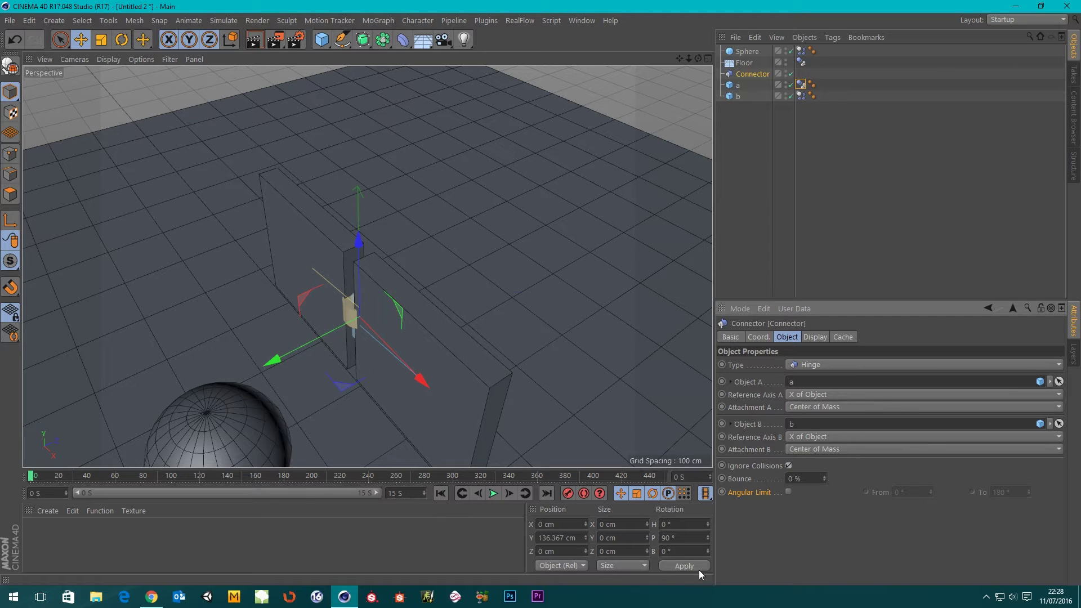
Enable the connector's Angular Limit and play the simulation to see the effect on the hinge
left_click(788, 491)
scroll(304, 355, "up", 8)
left_click_drag(393, 299, 445, 304, "alt")
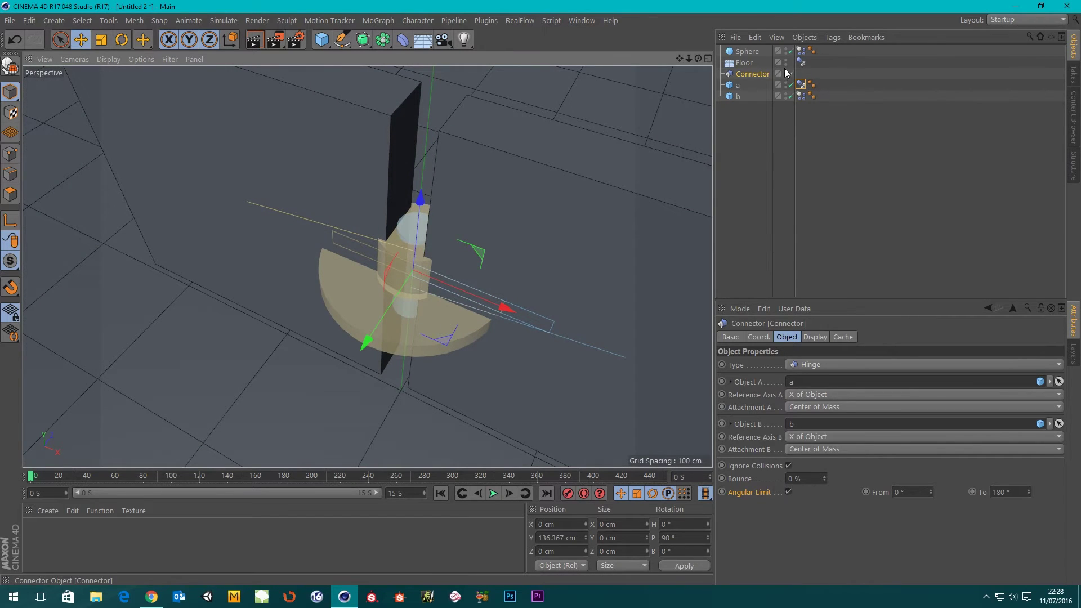
left_click_drag(515, 277, 449, 390, "alt")
left_click(494, 493)
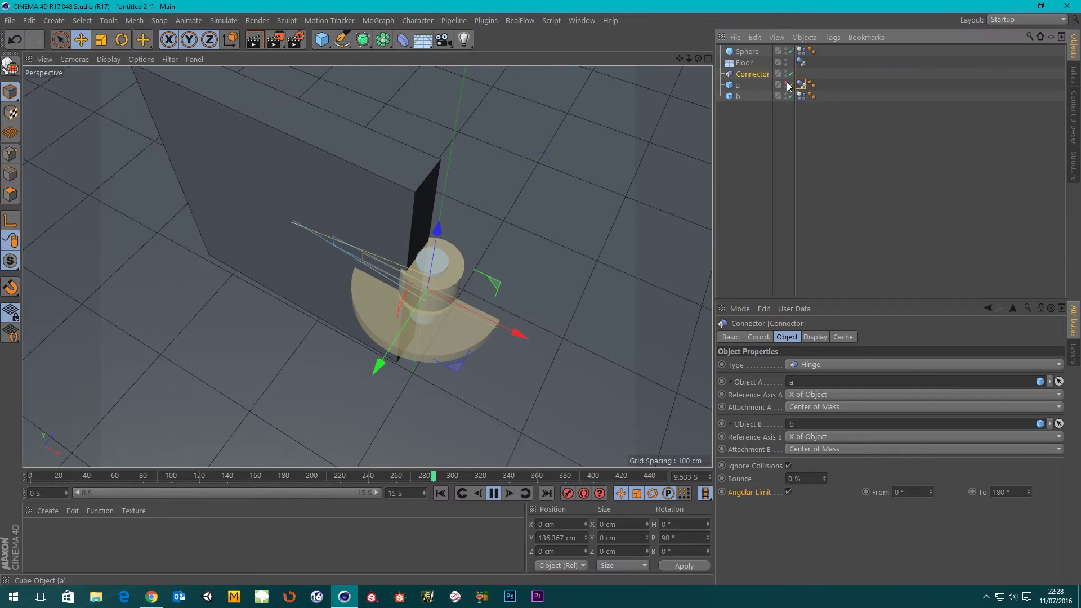
Hide cubes a and b in the viewport, stop the simulation and return to the first frame with the connector in close view
left_click(786, 94)
left_click(493, 493)
left_click(441, 494)
left_click_drag(443, 428, 576, 275, "alt")
right_click_drag(577, 275, 453, 293, "alt")
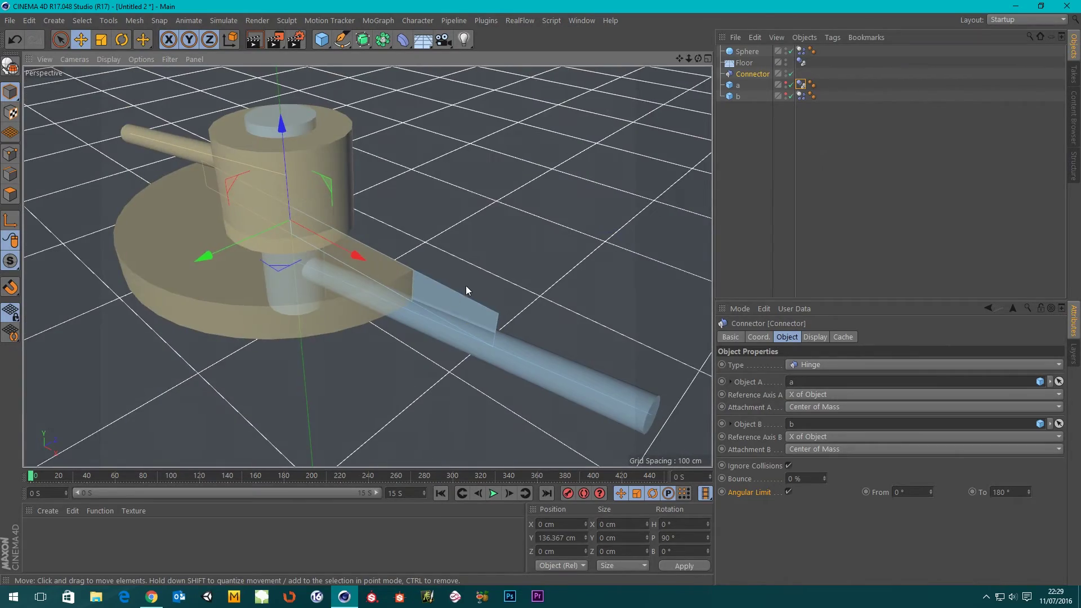
Play the simulation with only the connector and sphere showing, inspect the connector's swing from several angles, and return to the start
left_click(493, 494)
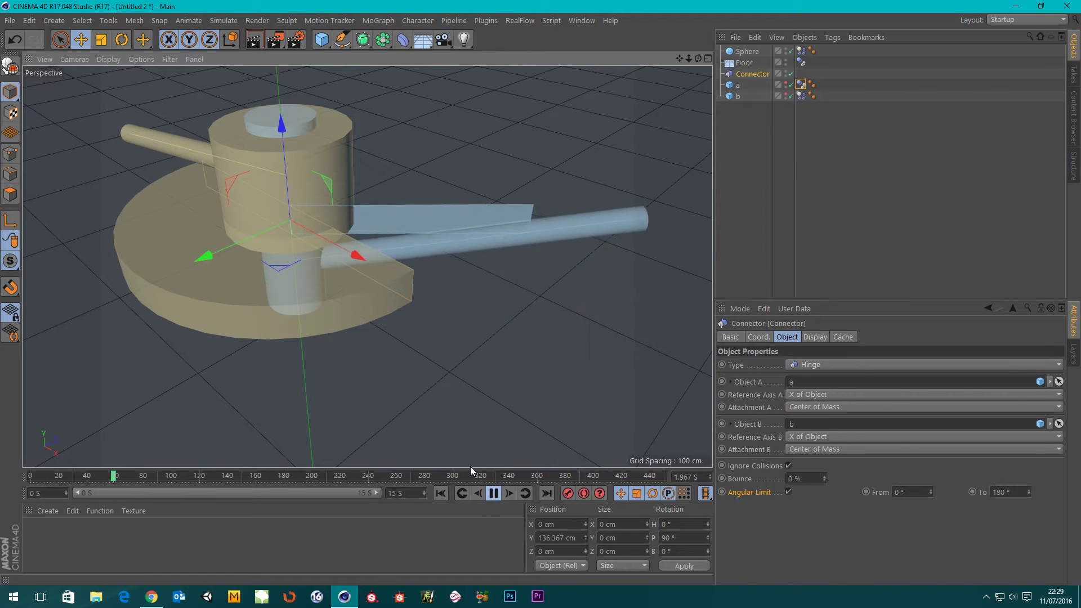
scroll(345, 304, "down", 2)
left_click_drag(352, 291, 587, 319, "alt")
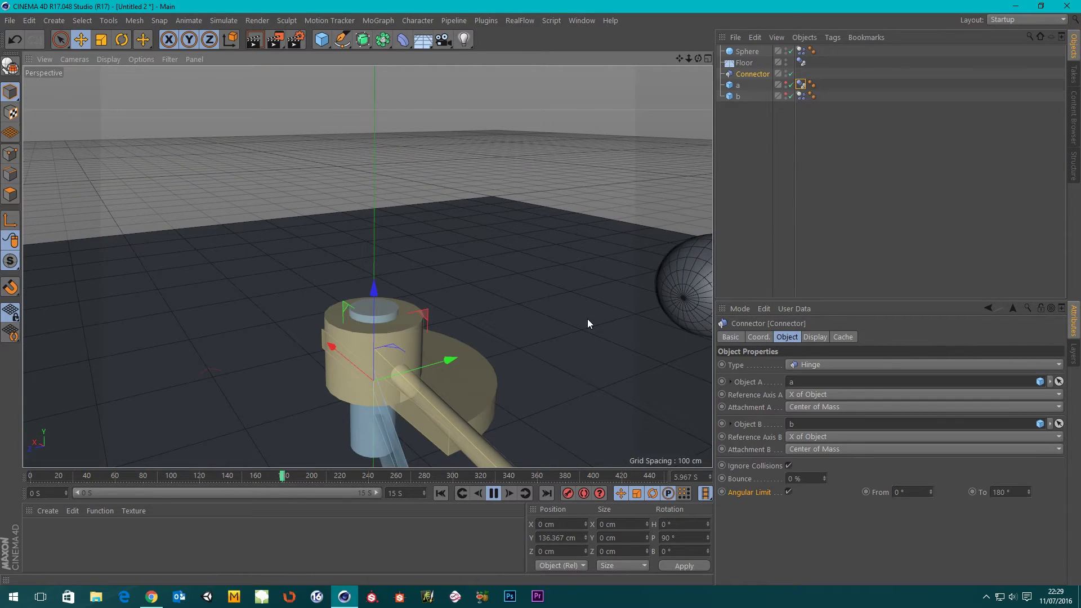
left_click_drag(489, 343, 305, 241, "alt")
left_click(493, 493)
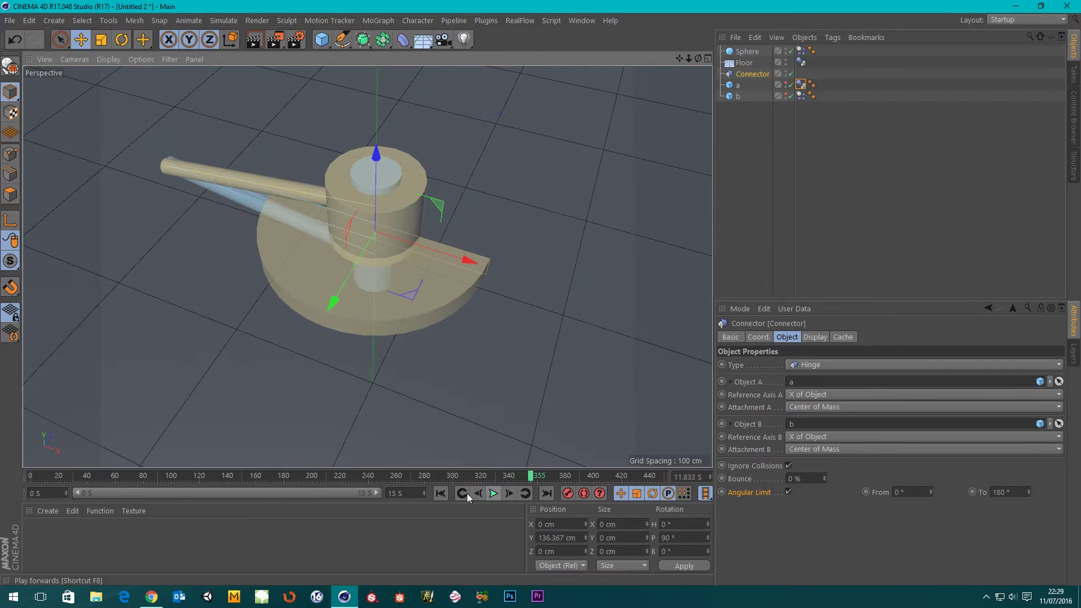
left_click(442, 493)
mouse_move(430, 336)
left_mouse_down("alt")
mouse_move(420, 284)
mouse_move(409, 279)
mouse_move(431, 329)
left_mouse_up("alt")
Try a From angle of 49° for the connector's angular limit in the simulation, return to the start and undo the change
left_click_drag(930, 492, 930, 470)
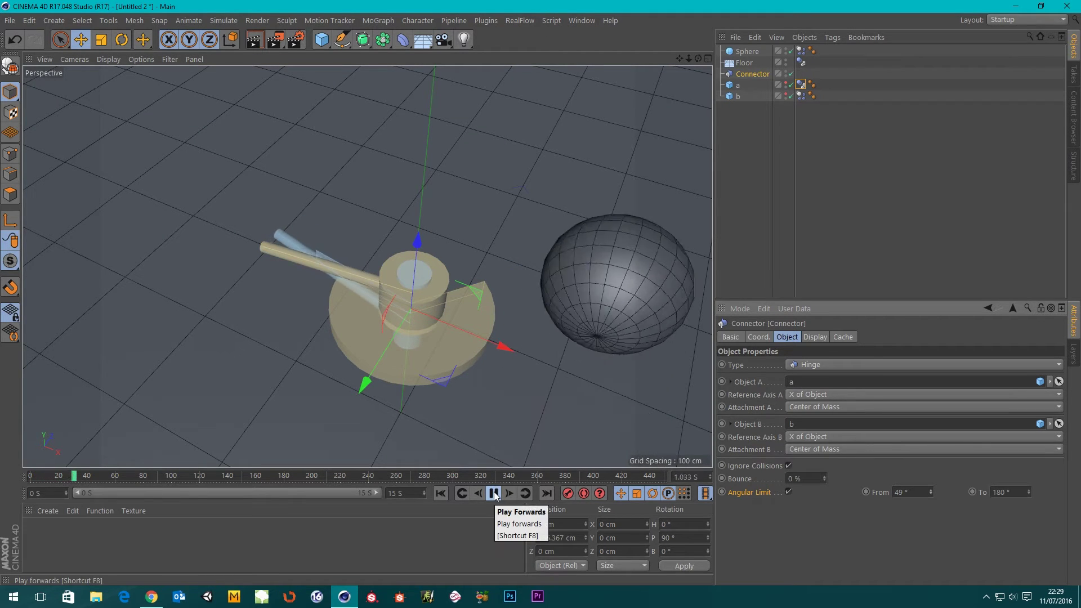
left_click(441, 494)
key("ctrl+z")
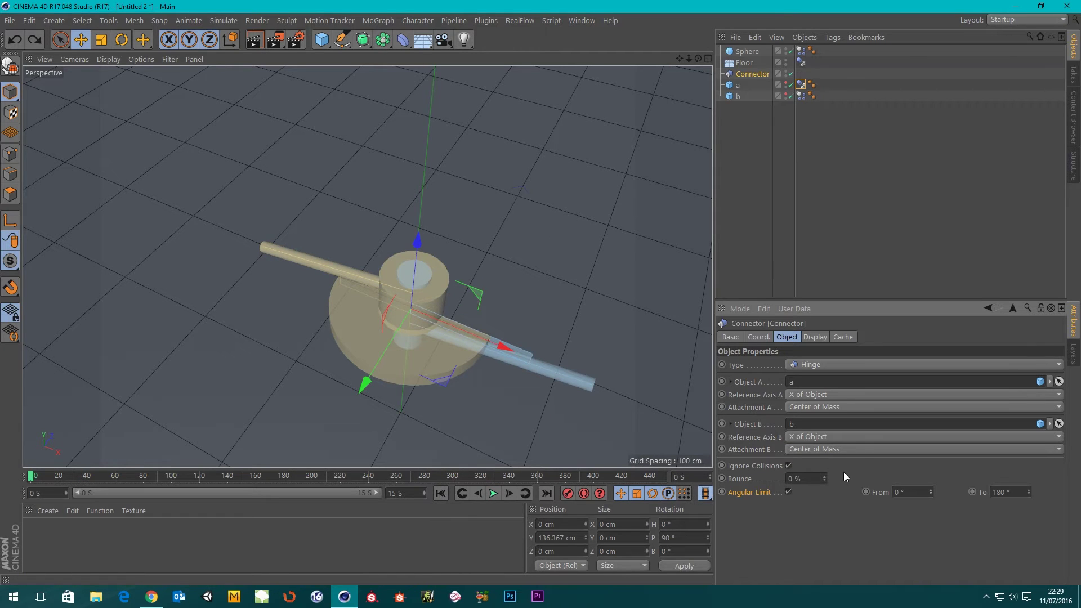
Try a To angle of 210° for the angular limit, play the simulation and show cubes a and b again
left_click_drag(1030, 491, 1030, 481)
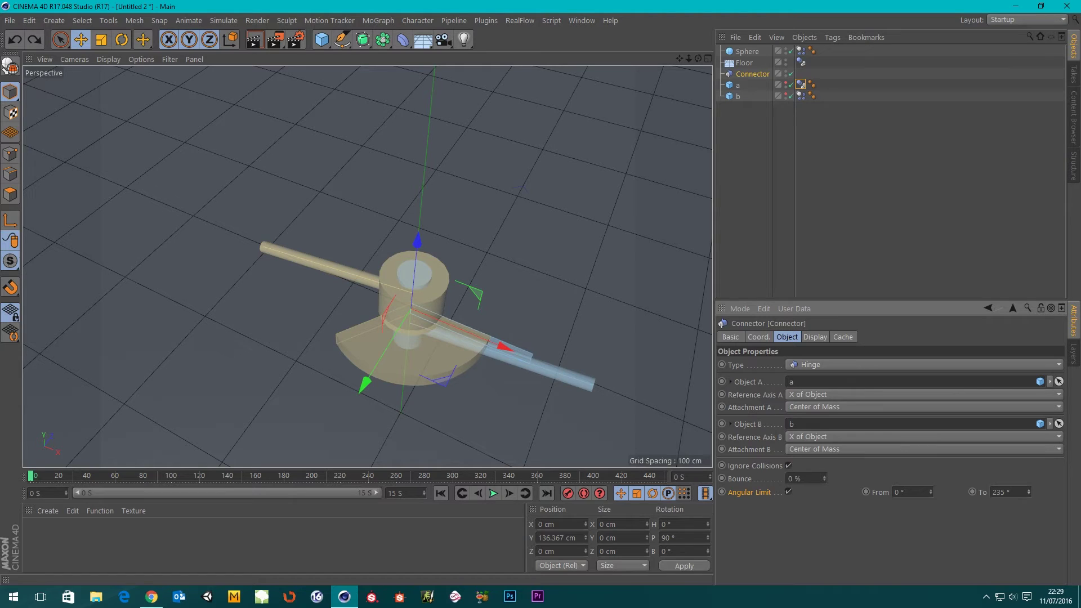
left_click_drag(1030, 491, 1030, 496)
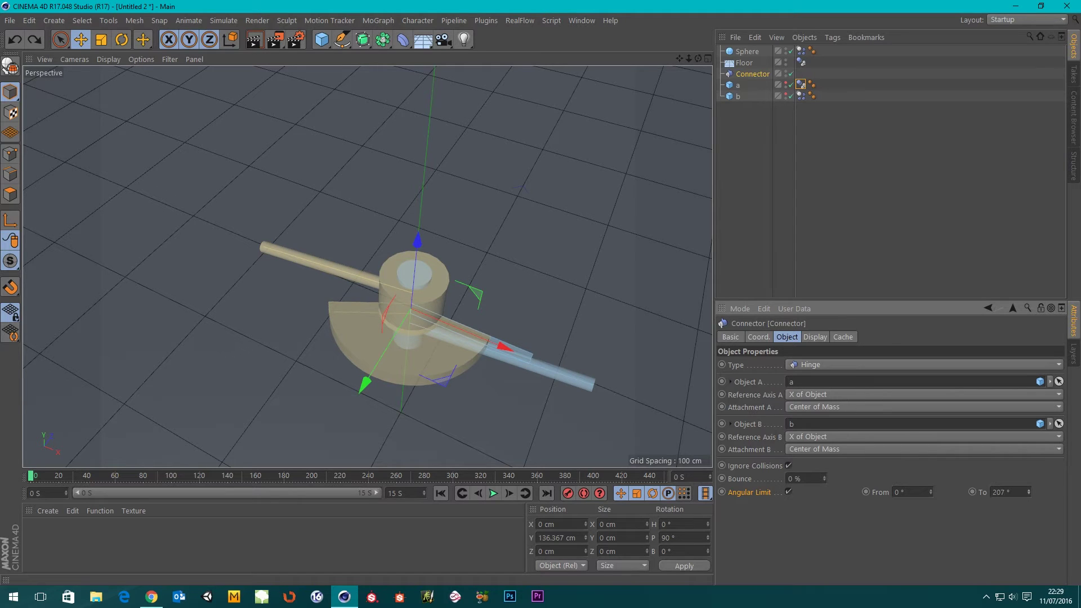
left_click(494, 493)
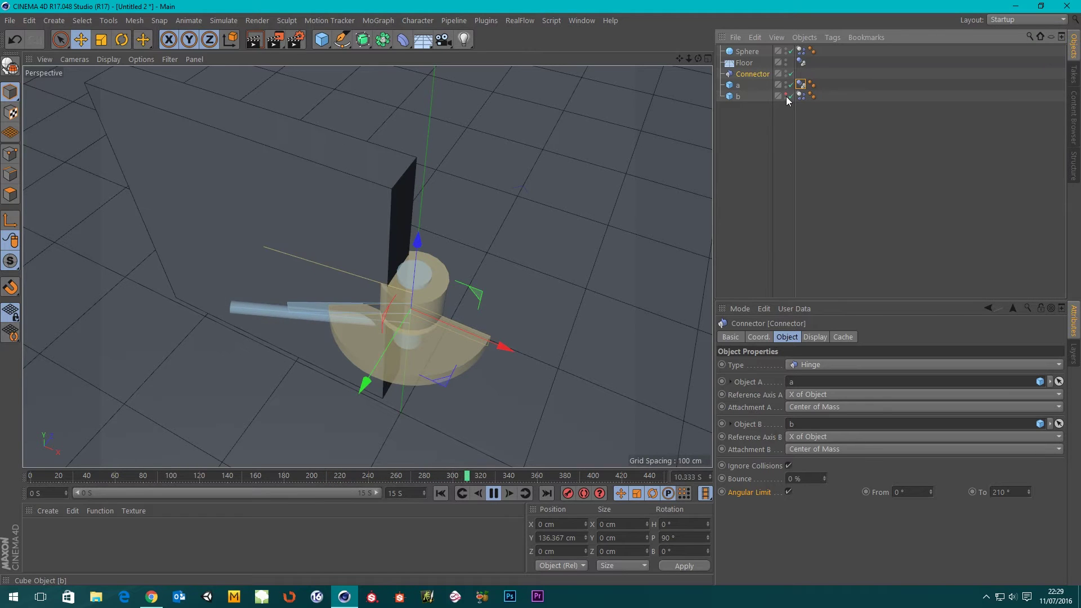
left_click_drag(377, 188, 346, 236, "alt")
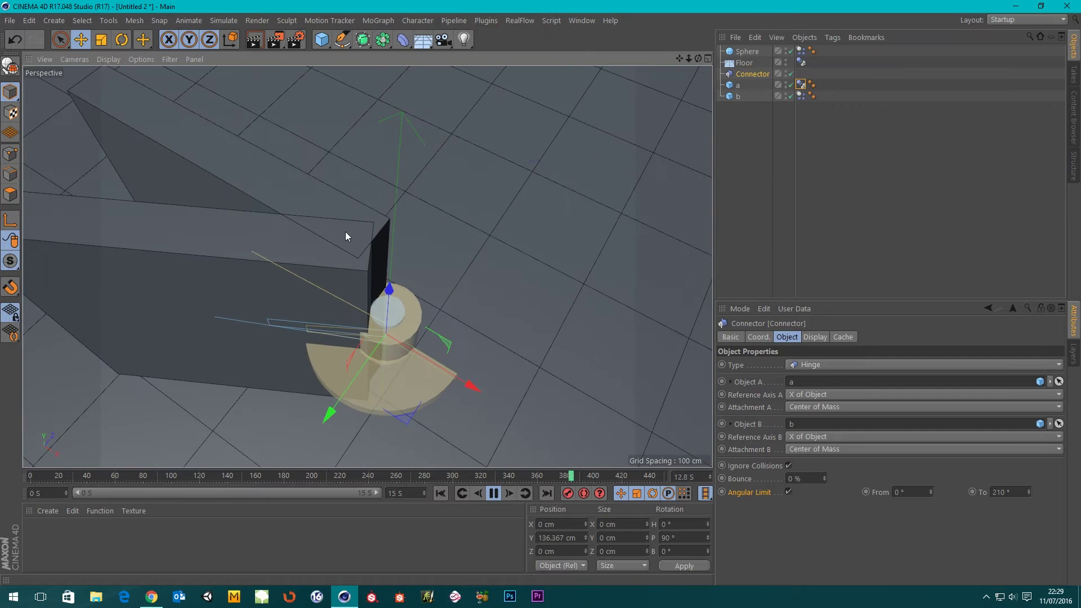
Reduce the angular limit's To angle in stages to 79° while the simulation plays, checking the hinge after each change
left_click(1029, 490)
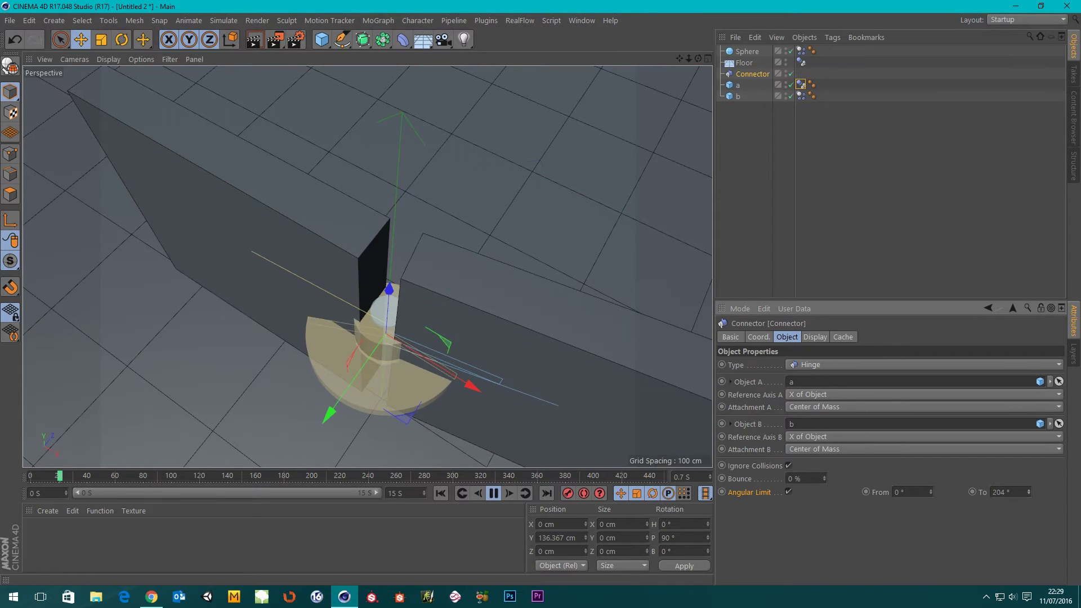
left_click_drag(303, 284, 270, 336, "alt")
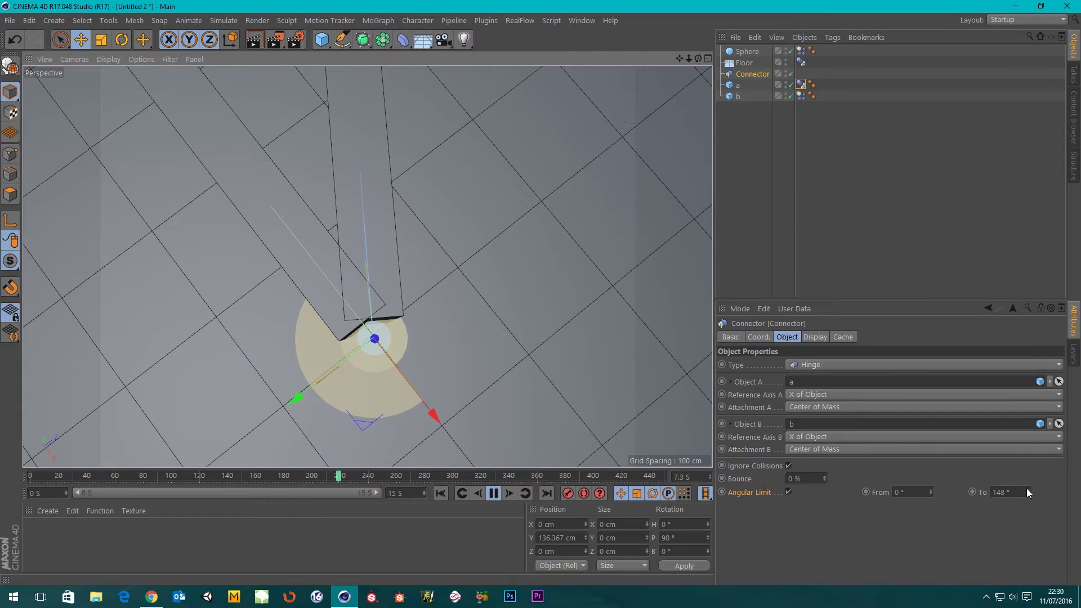
left_click_drag(1028, 490, 1028, 483)
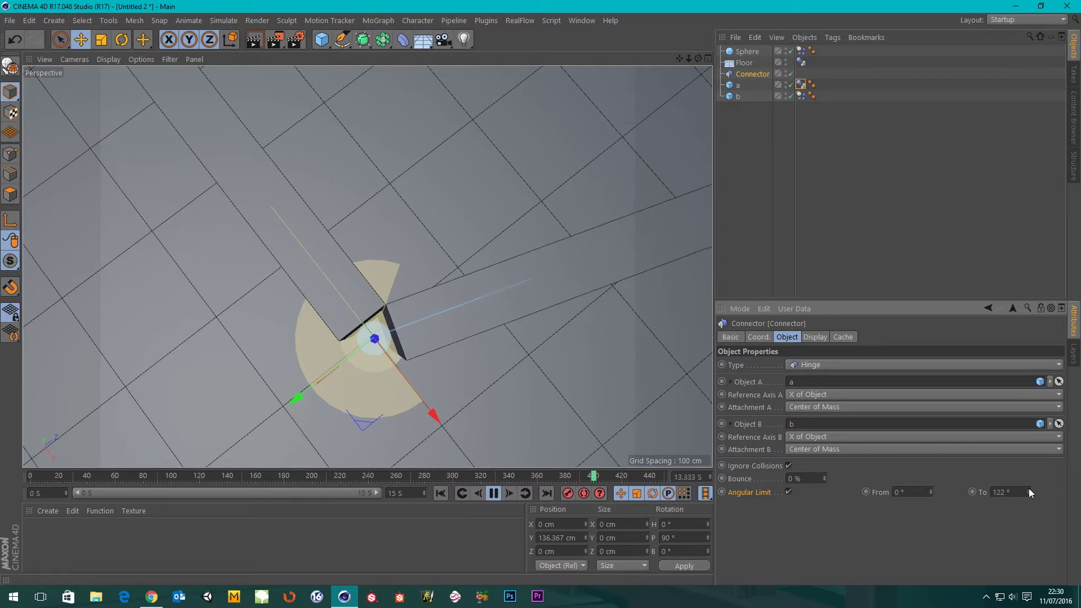
left_click_drag(1028, 488, 1028, 484)
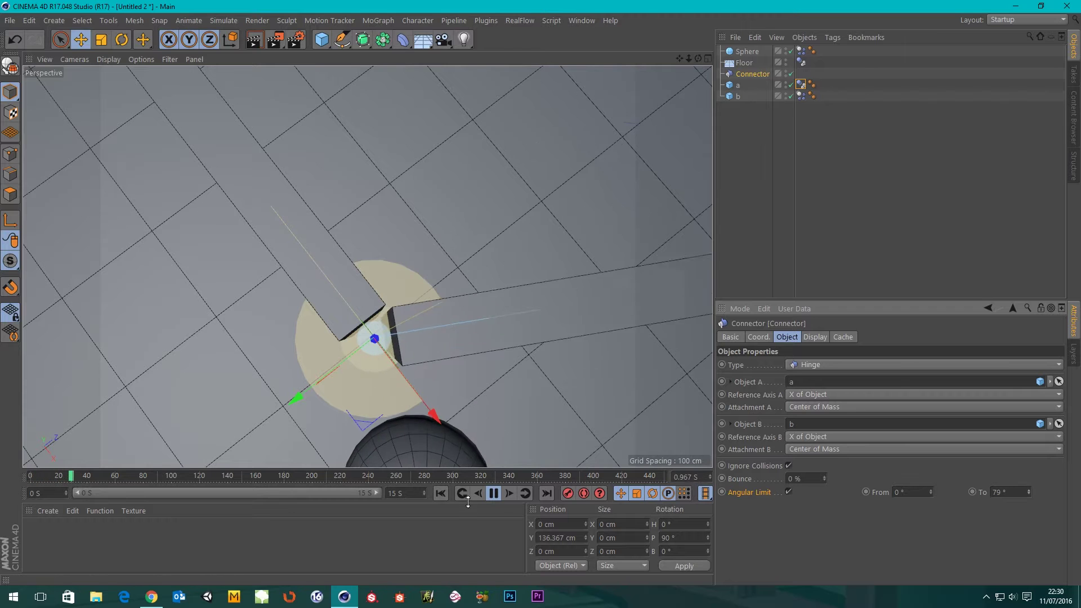
left_click_drag(285, 338, 297, 275, "alt")
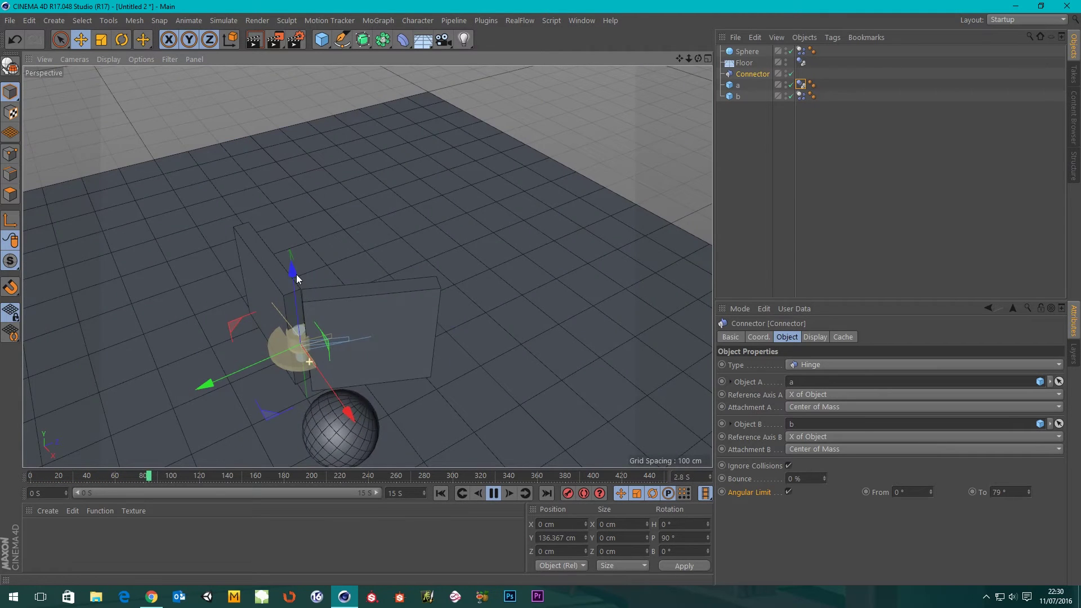
left_click_drag(245, 338, 415, 374, "alt")
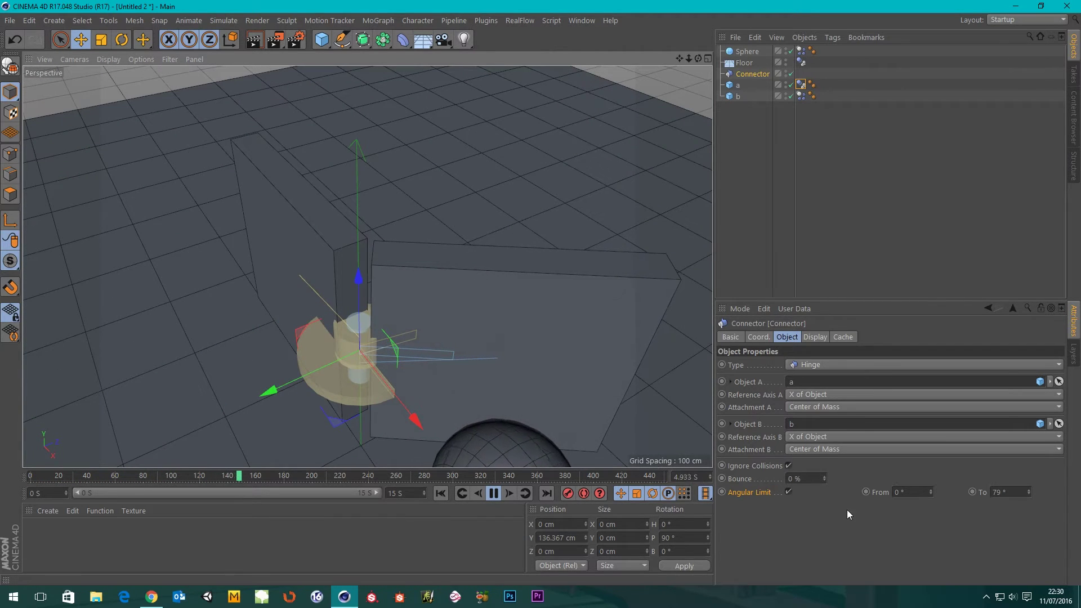
Replay the simulation from the first frame several times to examine how cube b behaves at the limit with 0% Bounce
left_click(441, 493)
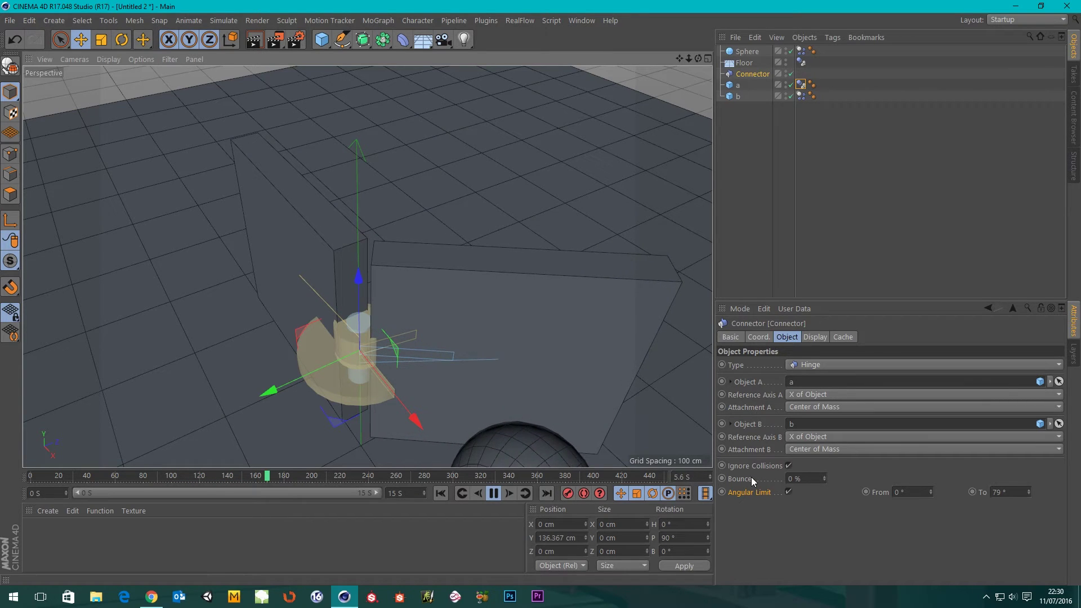
left_click(777, 477)
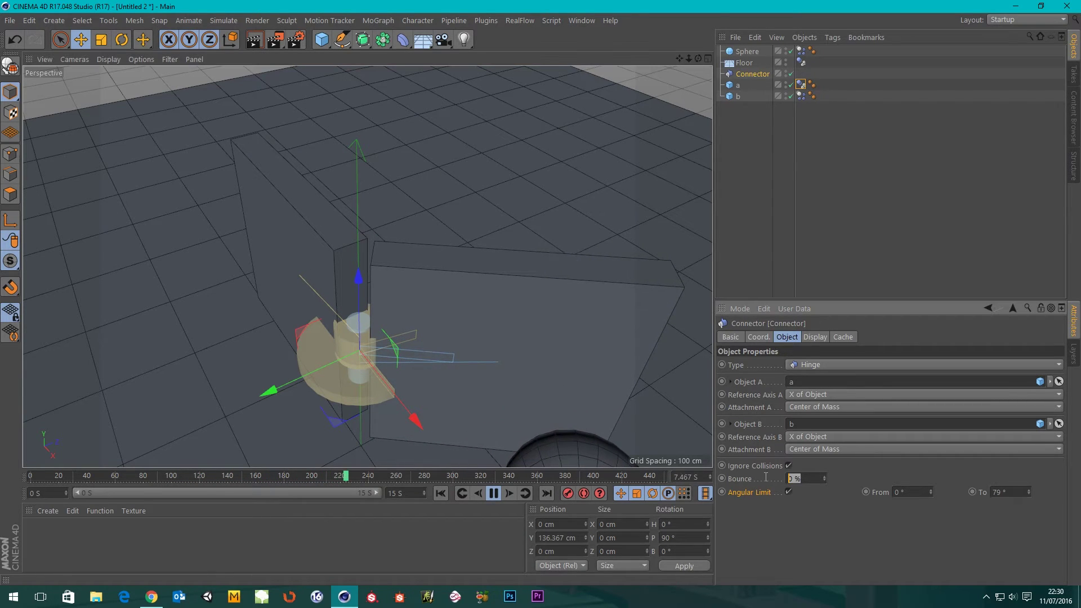
left_click(440, 494)
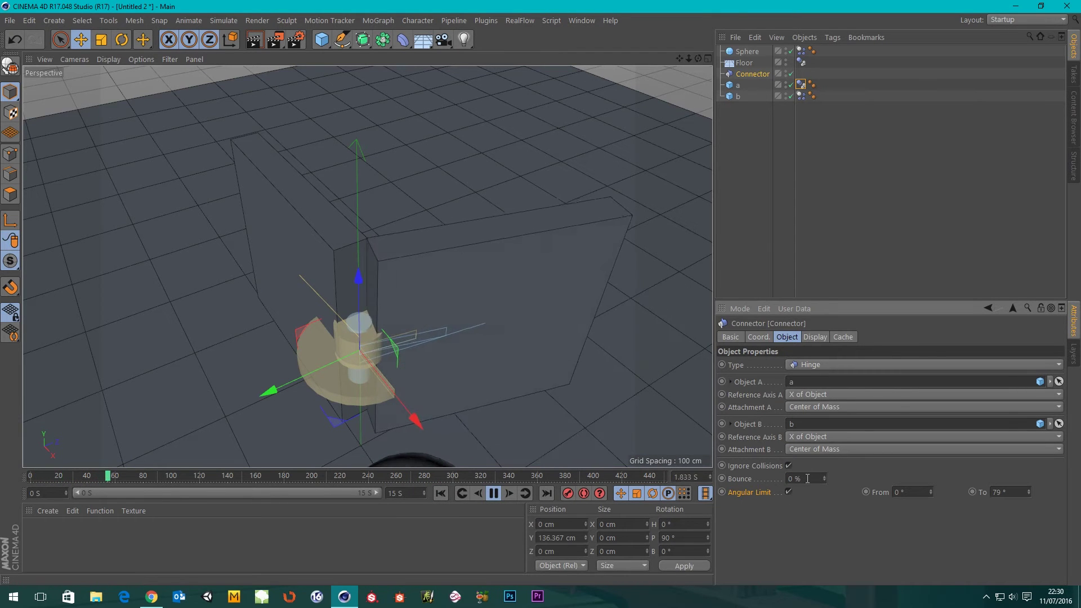
left_click(436, 496)
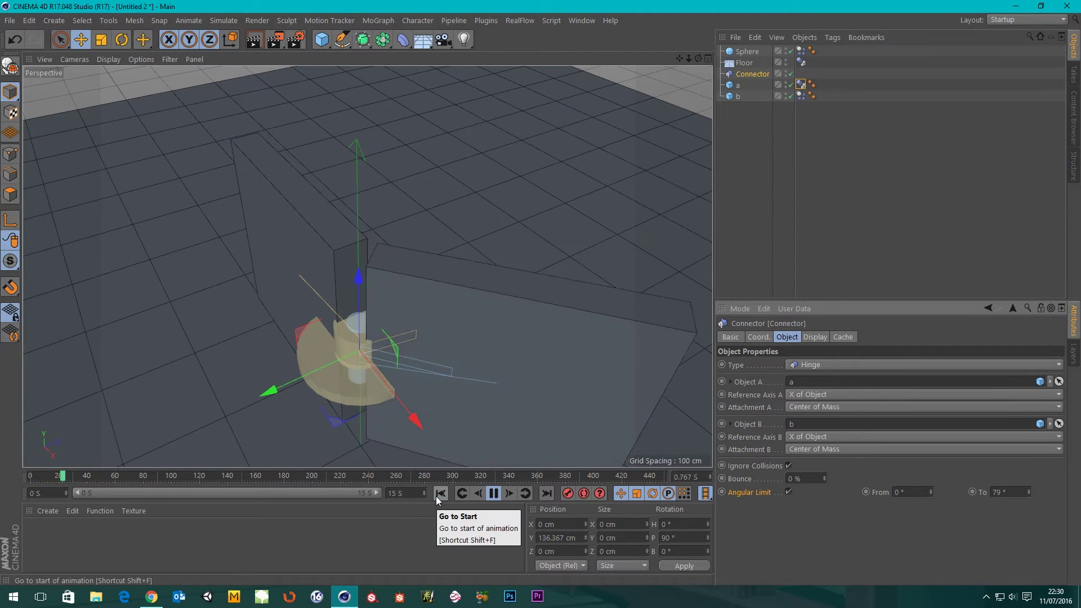
Set the connector's Bounce to 50% and replay the simulation from the start
left_click(795, 478)
type("50")
key("Return")
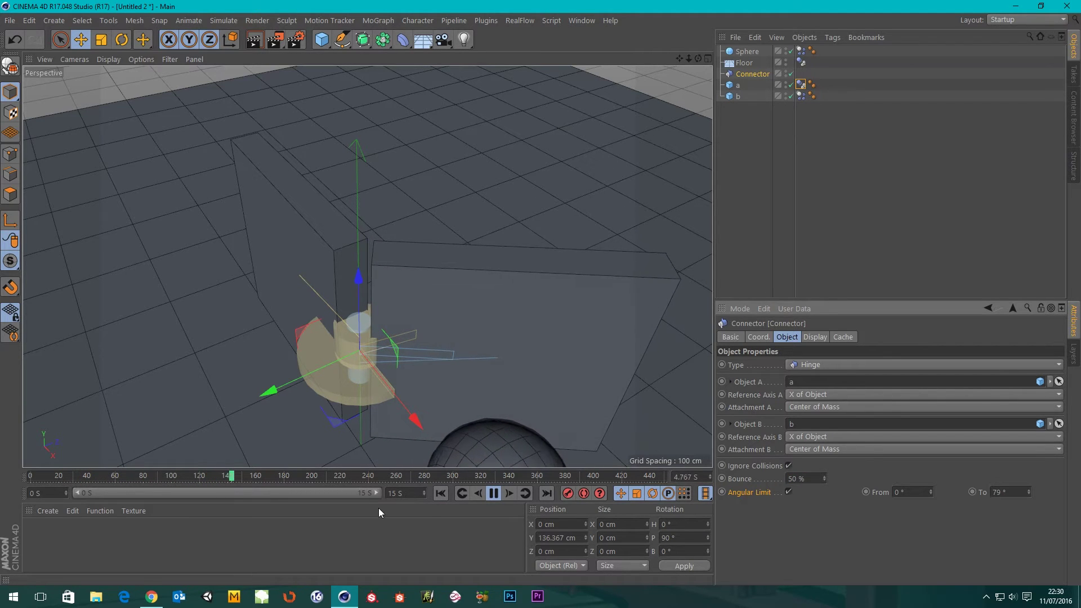
left_click(440, 494)
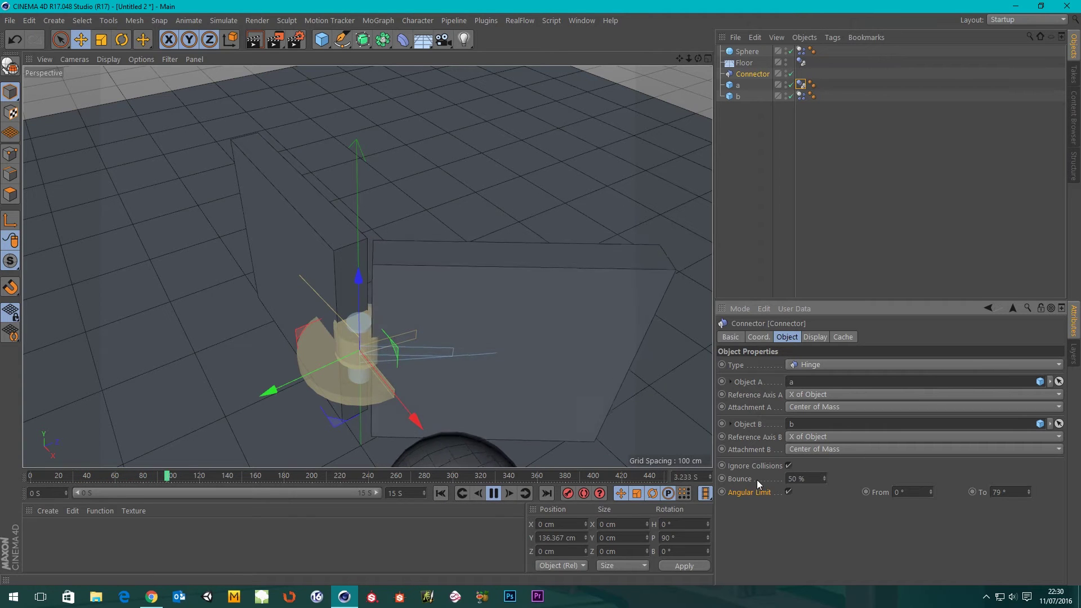
Set the connector's Bounce to 100%, replay the simulation from the start and pause it
double_click(793, 478)
type("100")
key("Return")
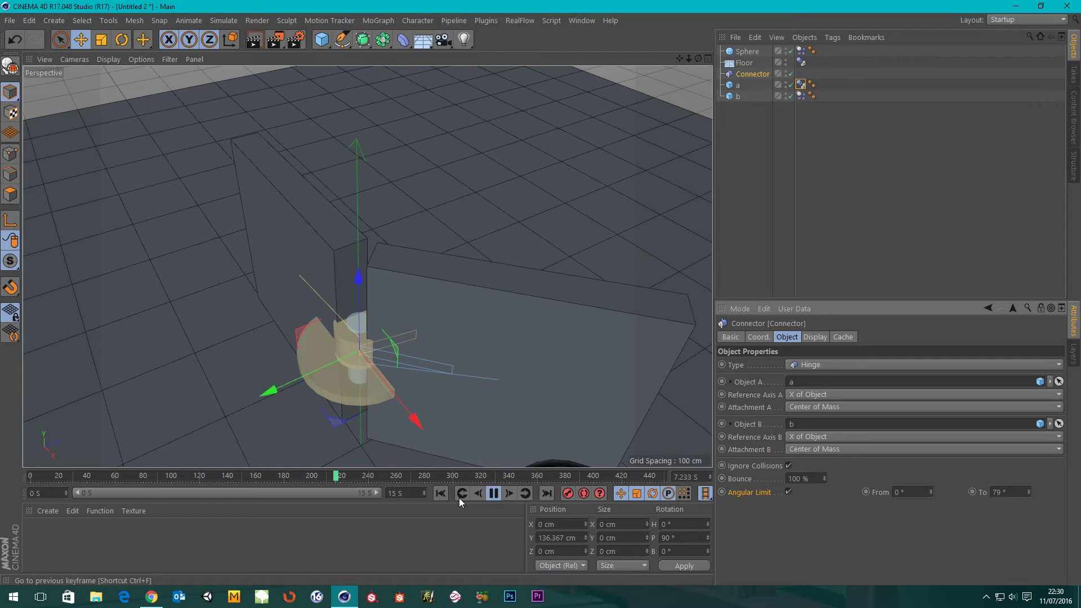
left_click(440, 494)
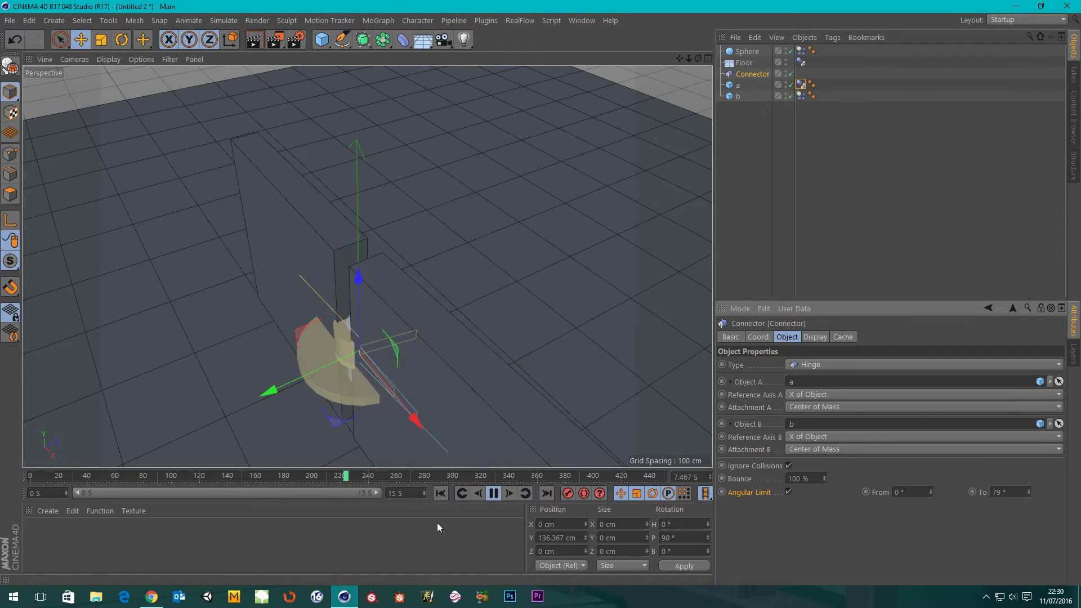
left_click(441, 493)
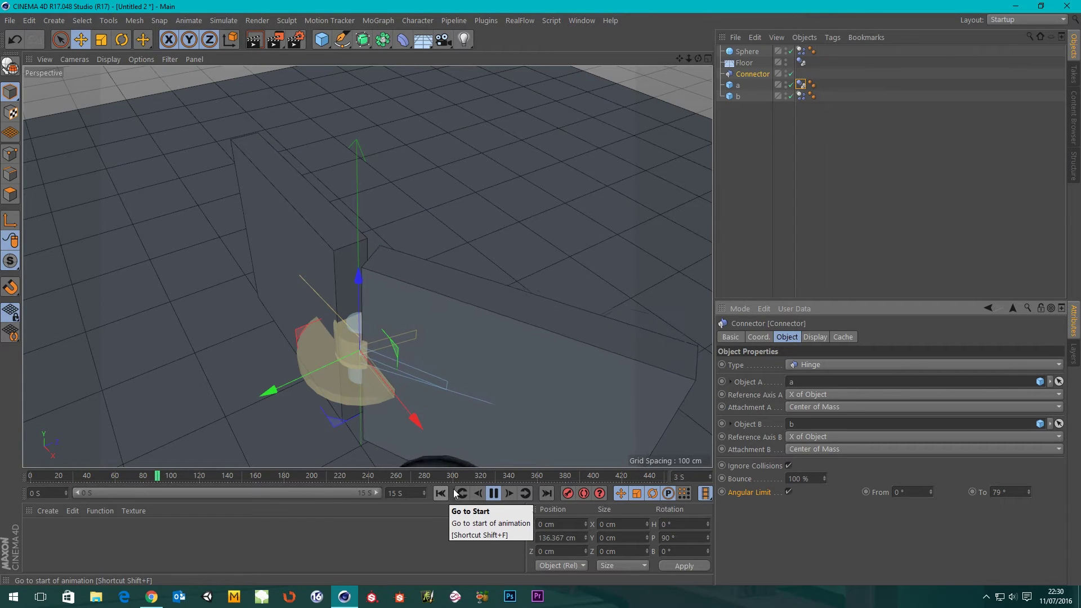
left_click(487, 495)
left_click_drag(405, 361, 417, 320, "alt")
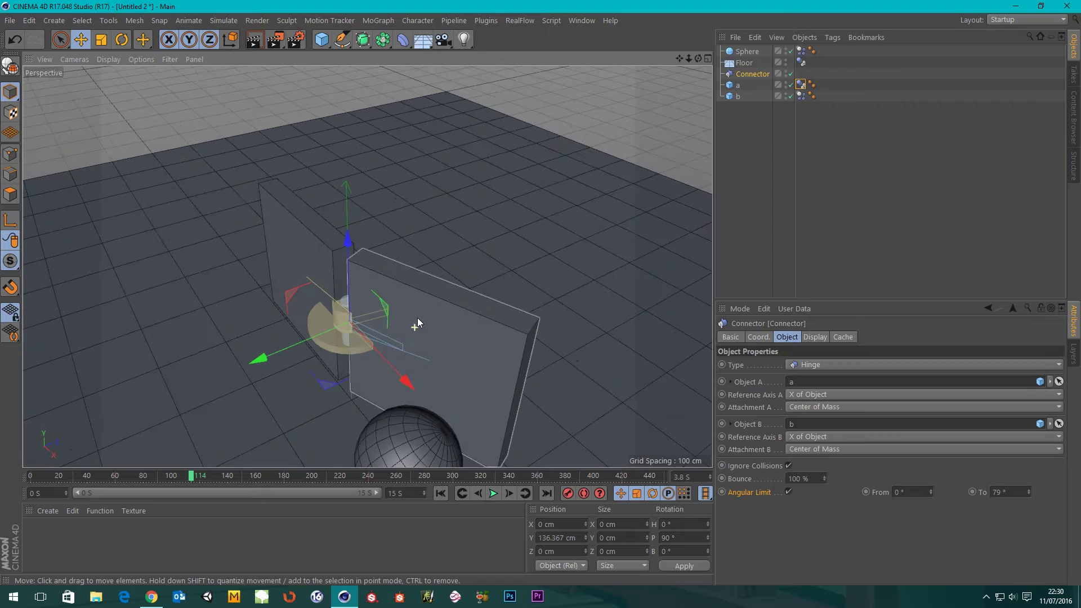
Look through the connector's Display and Cache settings, return the timeline to the first frame and go back to its Object properties
left_click(817, 337)
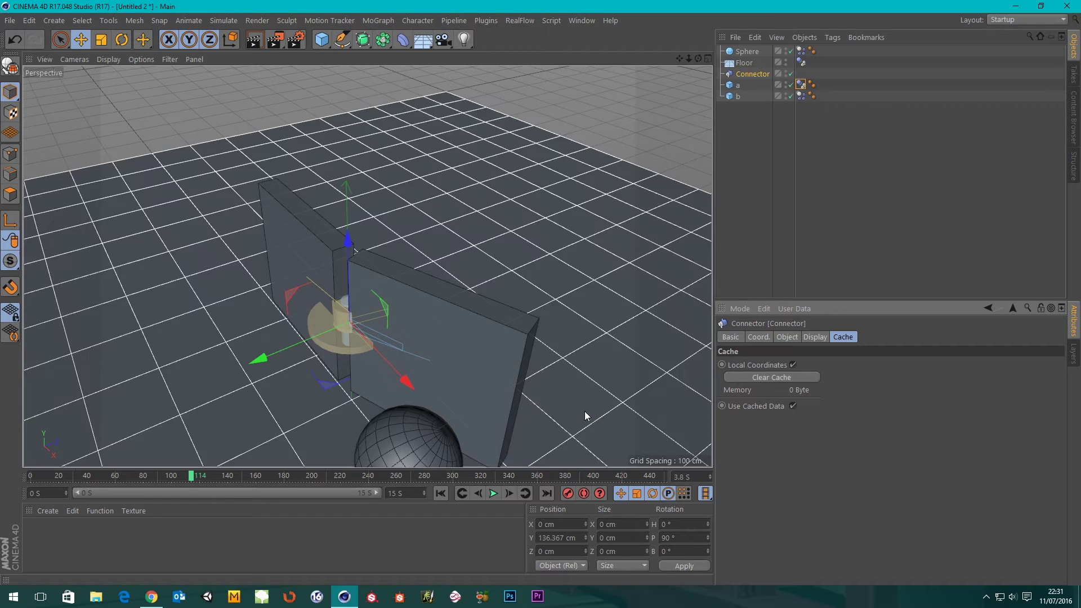
left_click(445, 493)
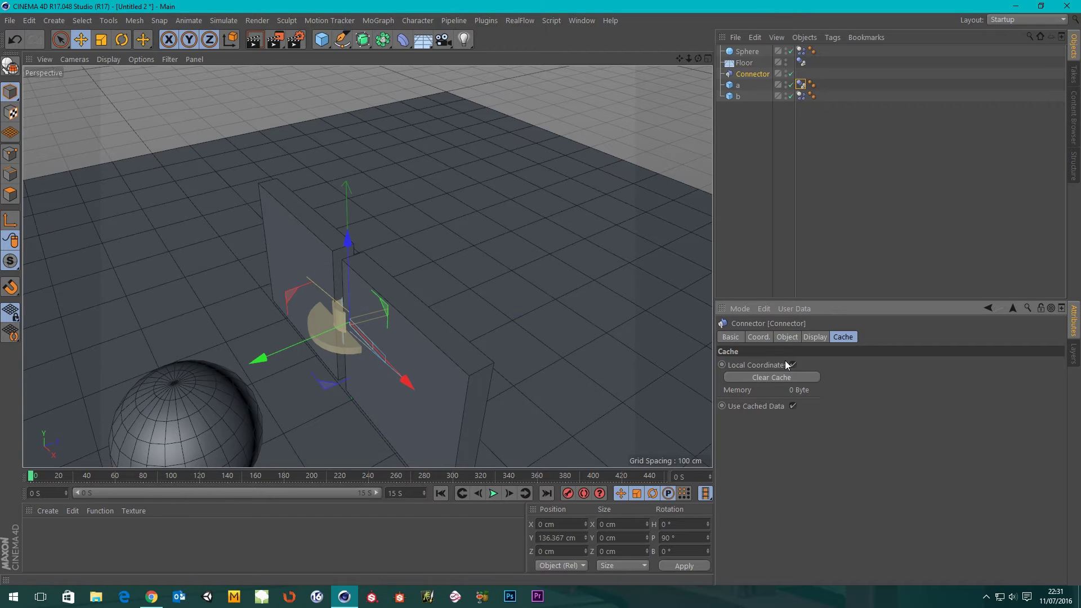
left_click(778, 337)
left_click_drag(451, 338, 413, 340, "alt")
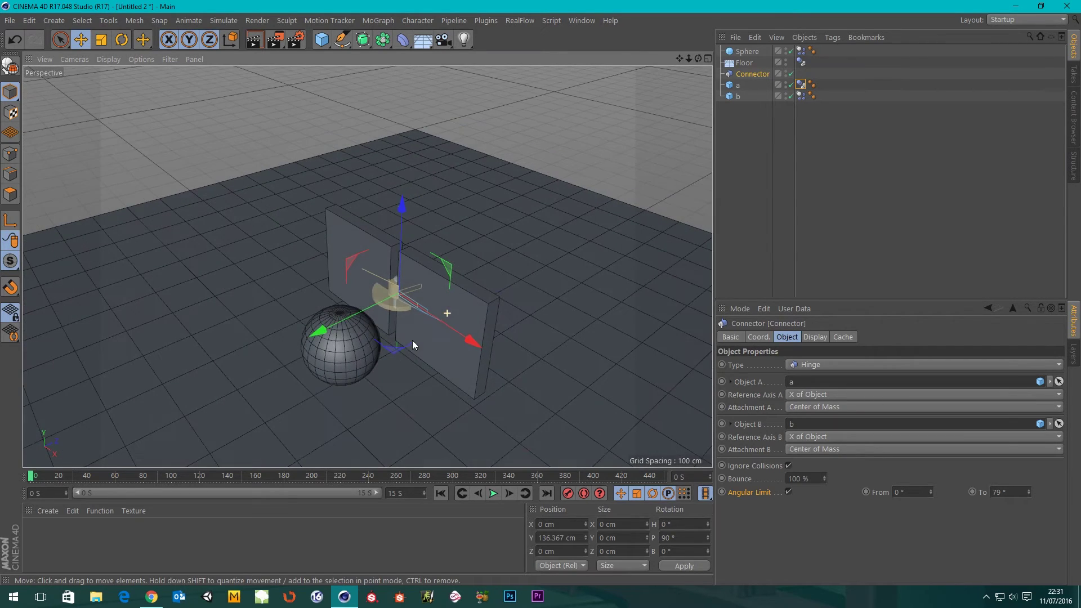
left_click_drag(388, 290, 485, 357, "alt")
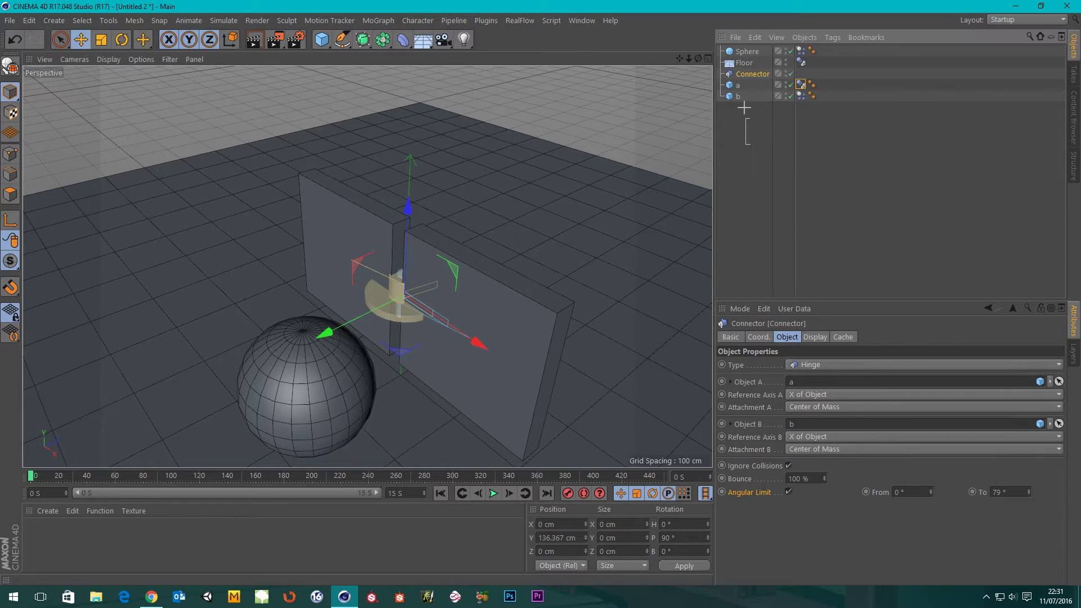
Delete the sphere, floor, connector and both cubes to leave an empty scene
left_click_drag(738, 50, 740, 52)
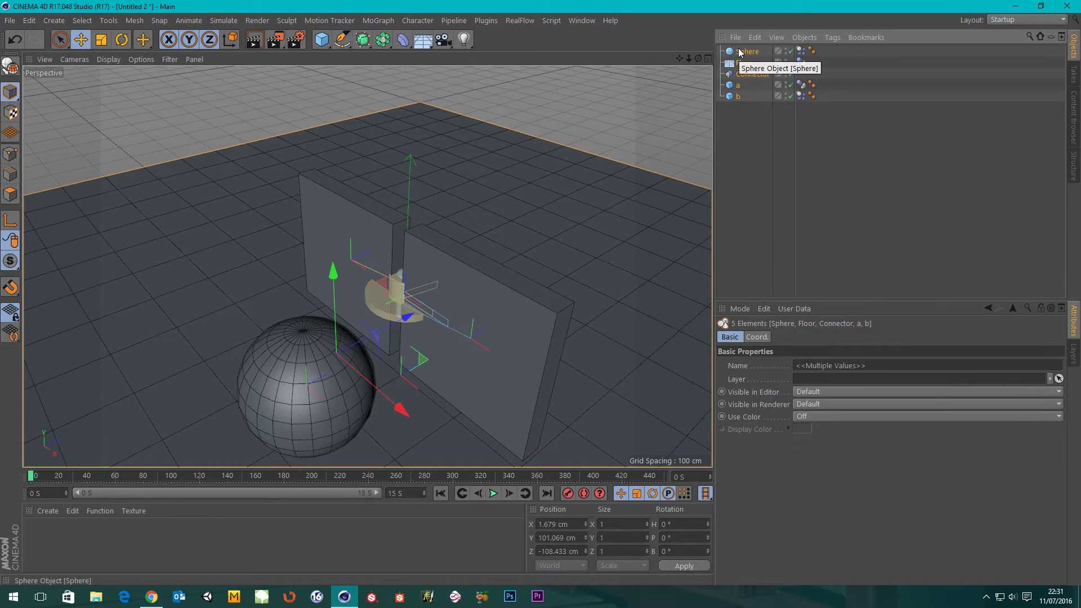
key("Delete")
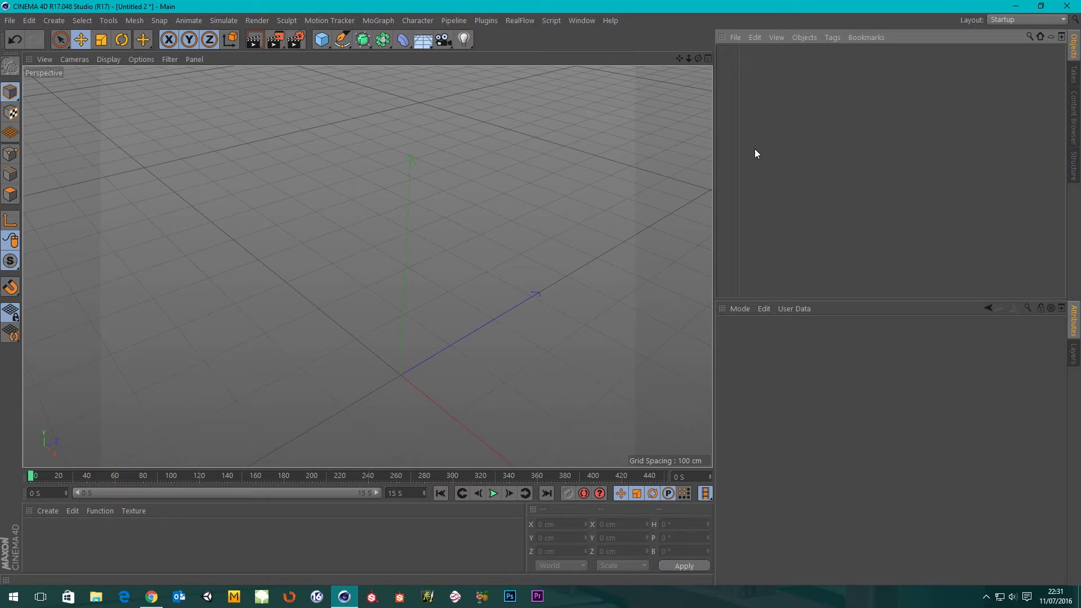
left_click_drag(338, 345, 311, 359, "alt")
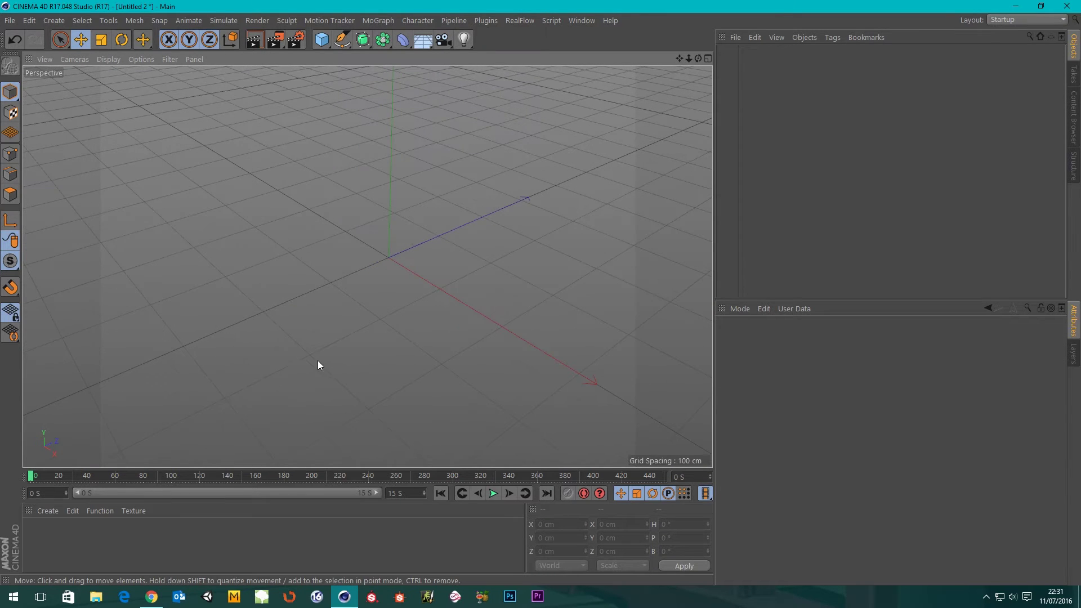
Watch the Double Pendulum reference video in the browser, jumping back near its beginning, and close the browser
left_click_drag(344, 294, 415, 330, "alt")
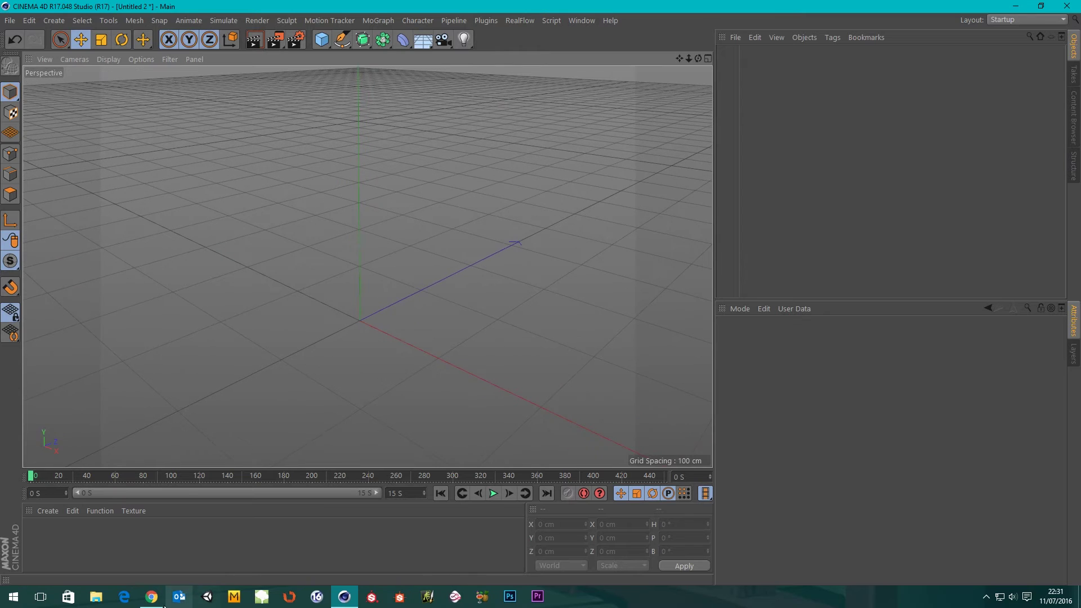
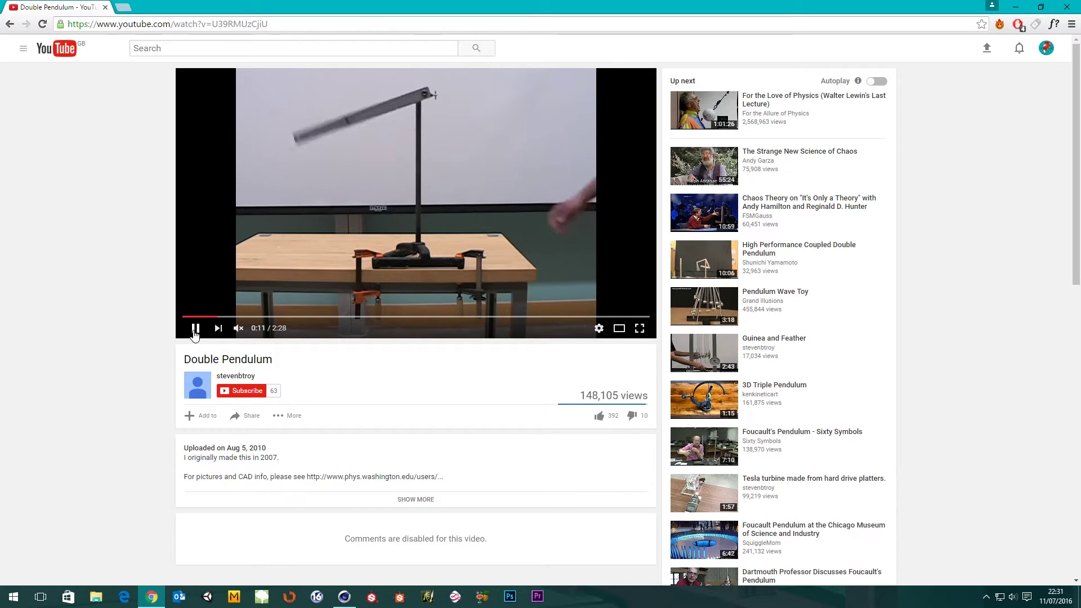
left_click(194, 330)
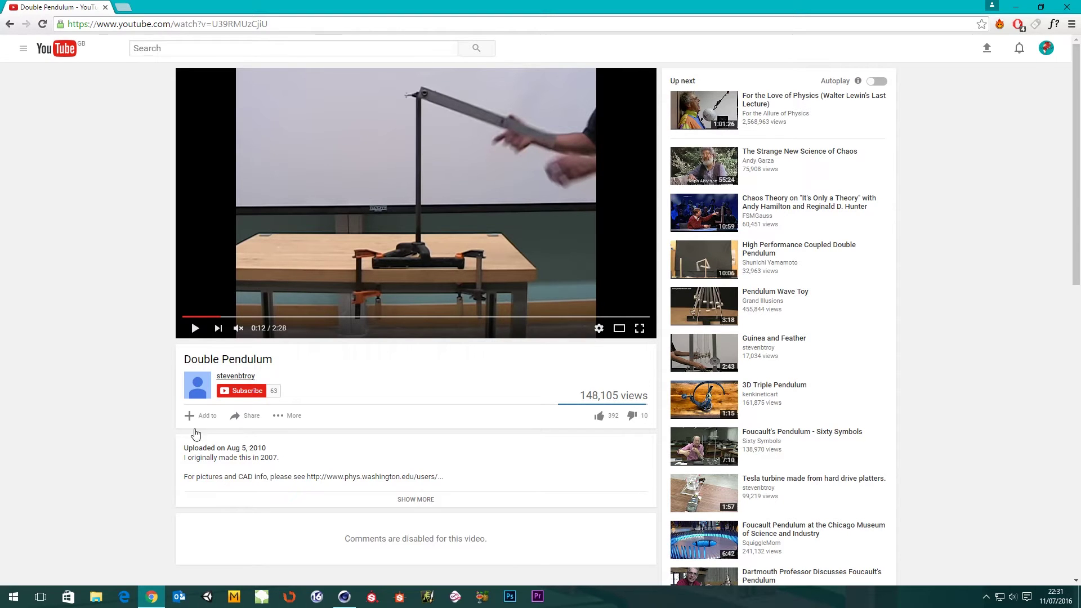
left_click(192, 329)
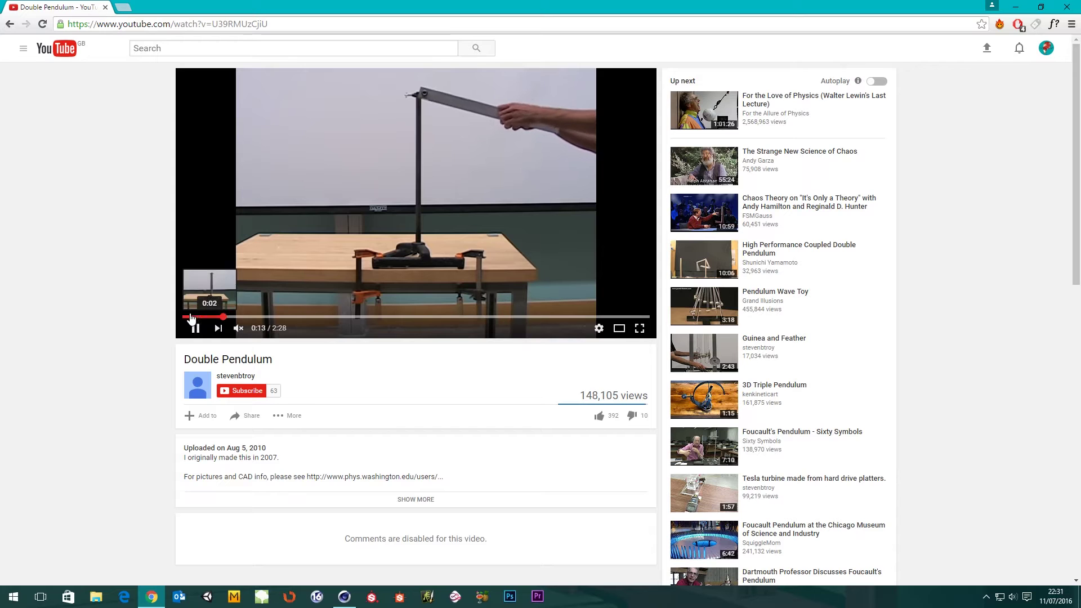
left_click(192, 317)
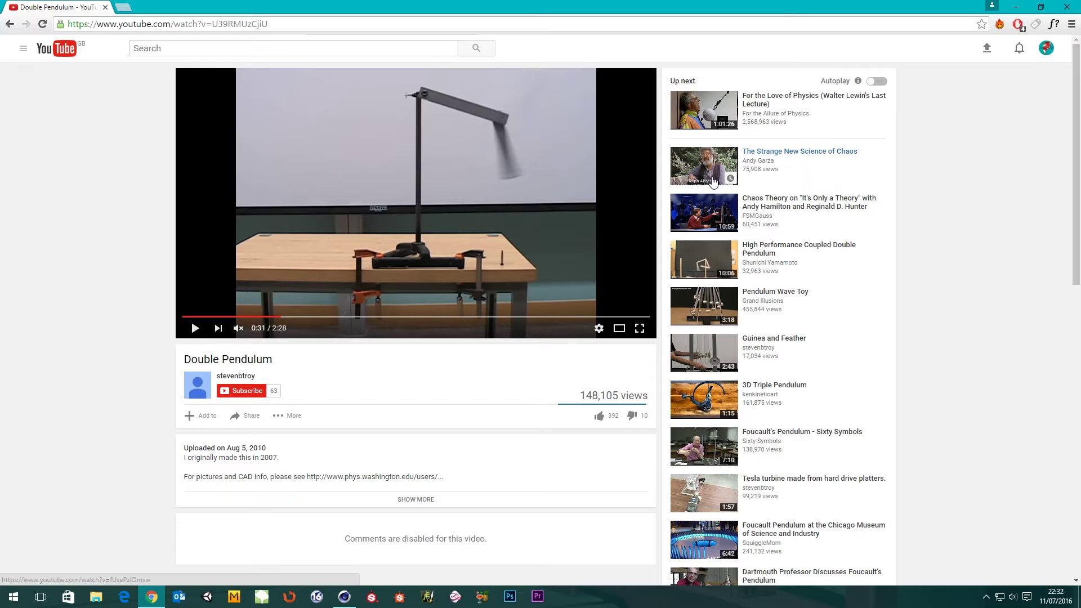
left_click(1072, 8)
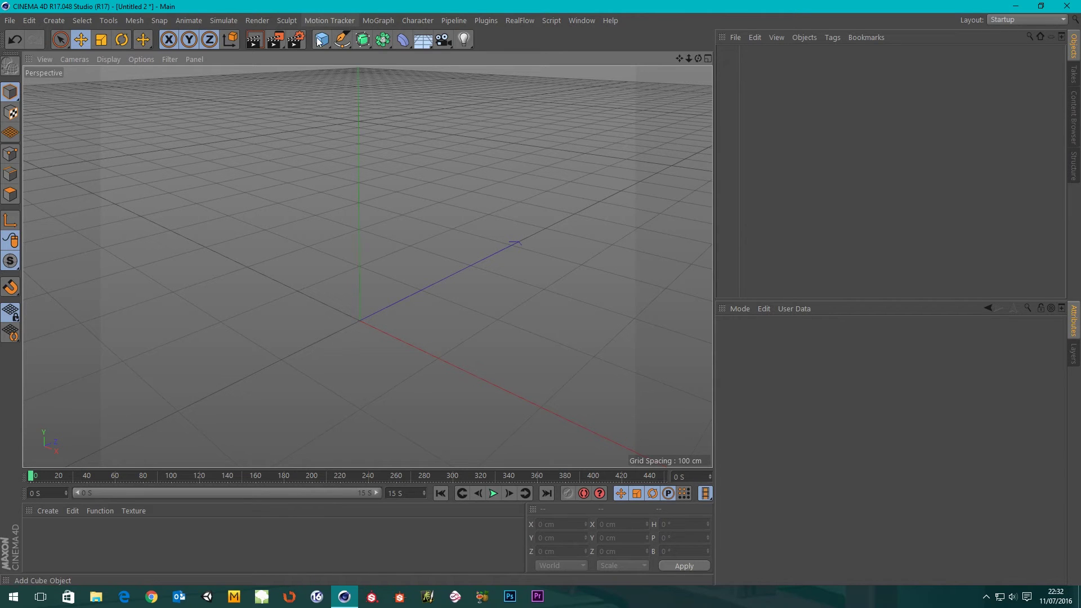
Add a cube at the origin and set its X size to 5 cm
left_click_drag(321, 39, 435, 62)
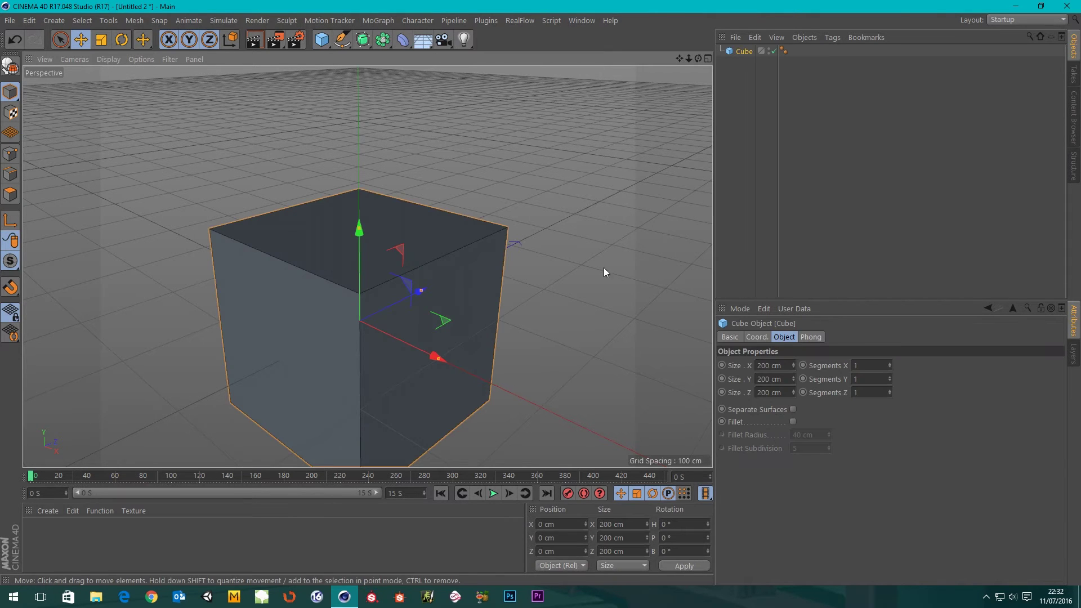
left_click_drag(794, 365, 784, 365)
double_click(784, 365)
type("5")
key("Return")
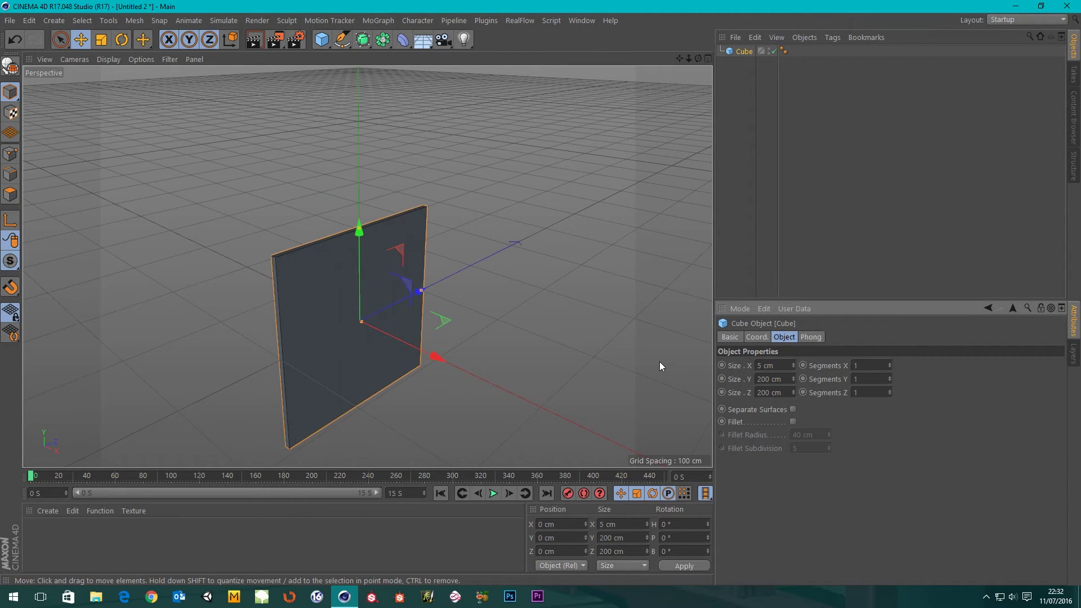
scroll(258, 268, "up", 3)
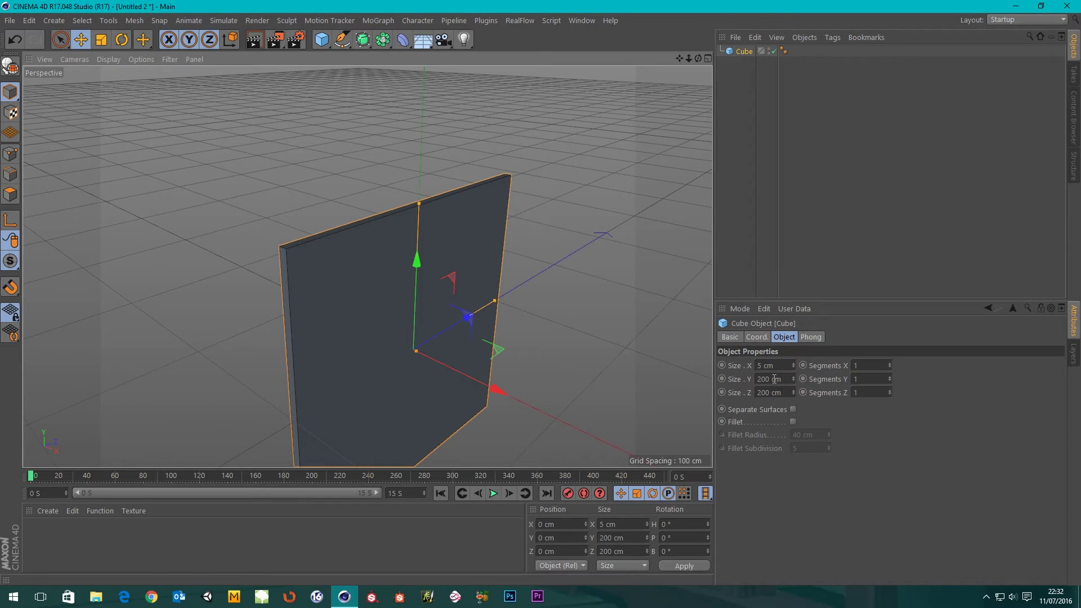
Set the cube's Y size to 100 cm and its Z size to 2 cm
double_click(784, 379)
type("100")
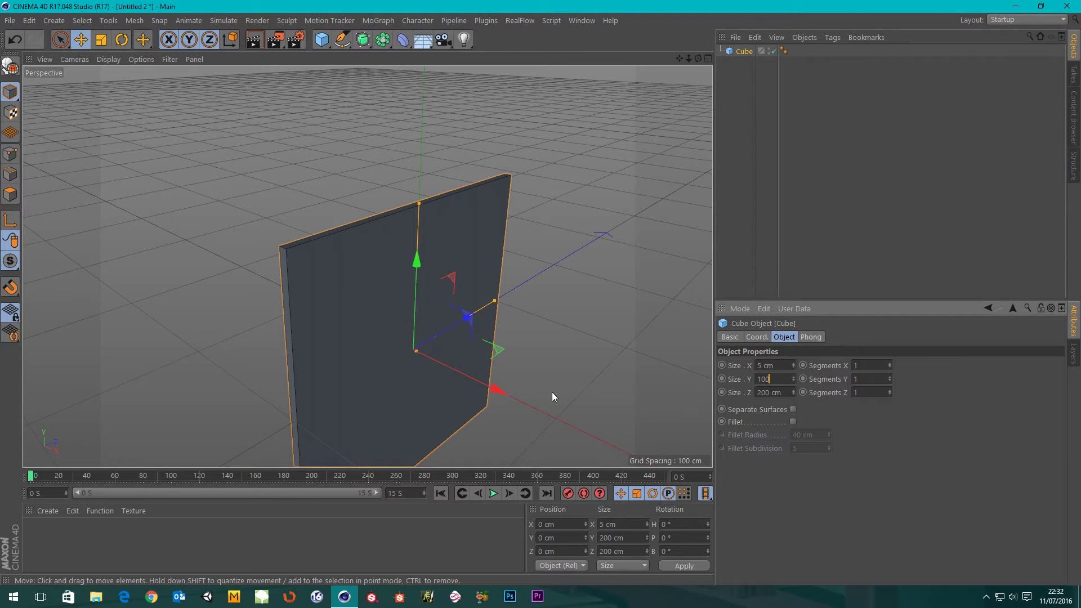
key("Return")
double_click(770, 393)
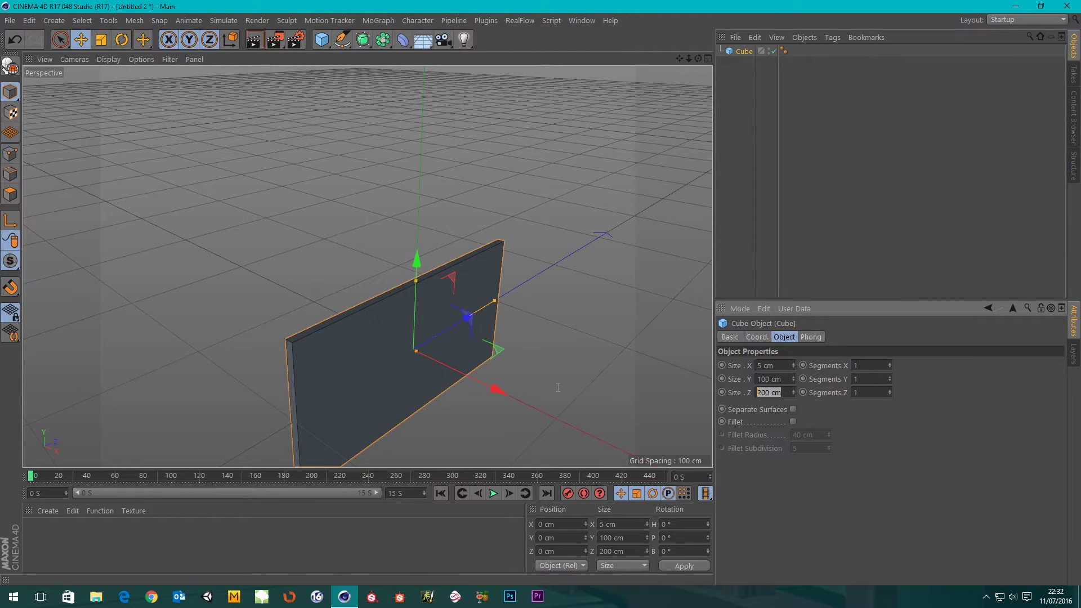
type("2")
key("Return")
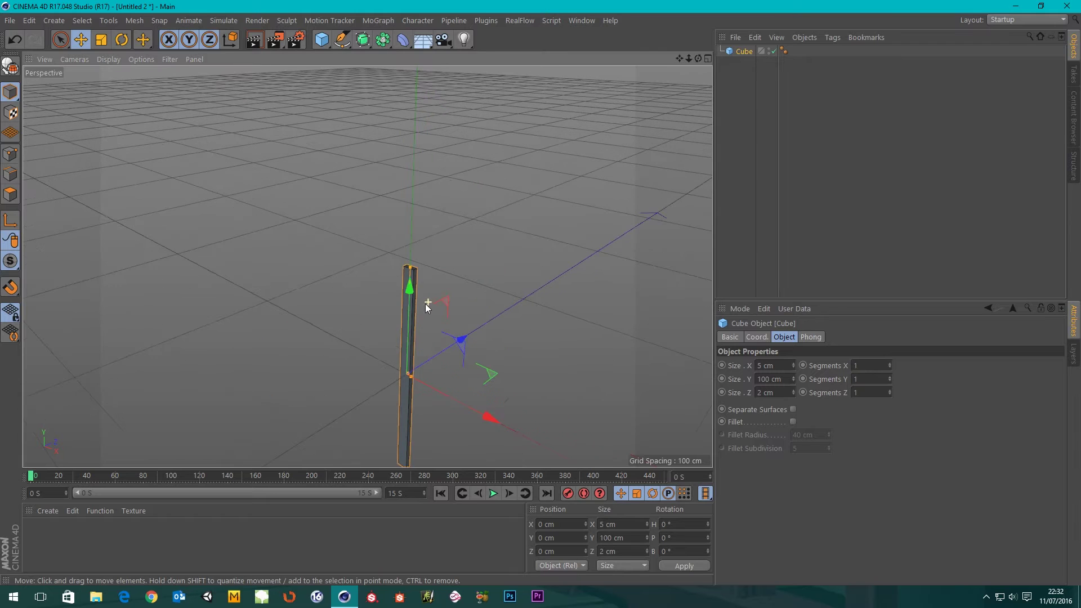
Widen the thin bar by setting its X size to 10 cm
scroll(424, 303, "up", 10)
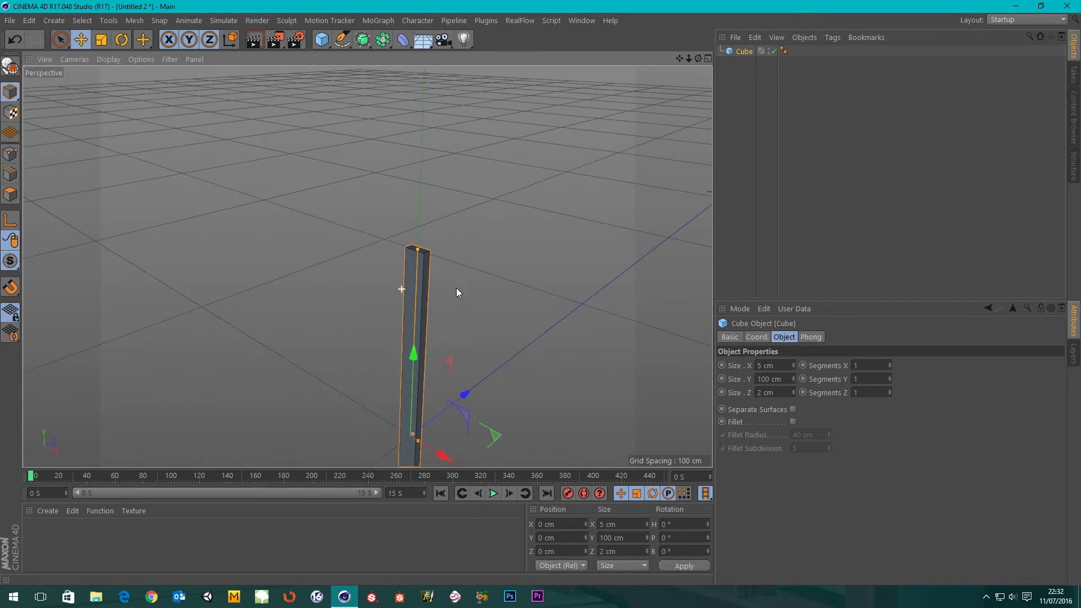
double_click(782, 366)
type("10")
key("Return")
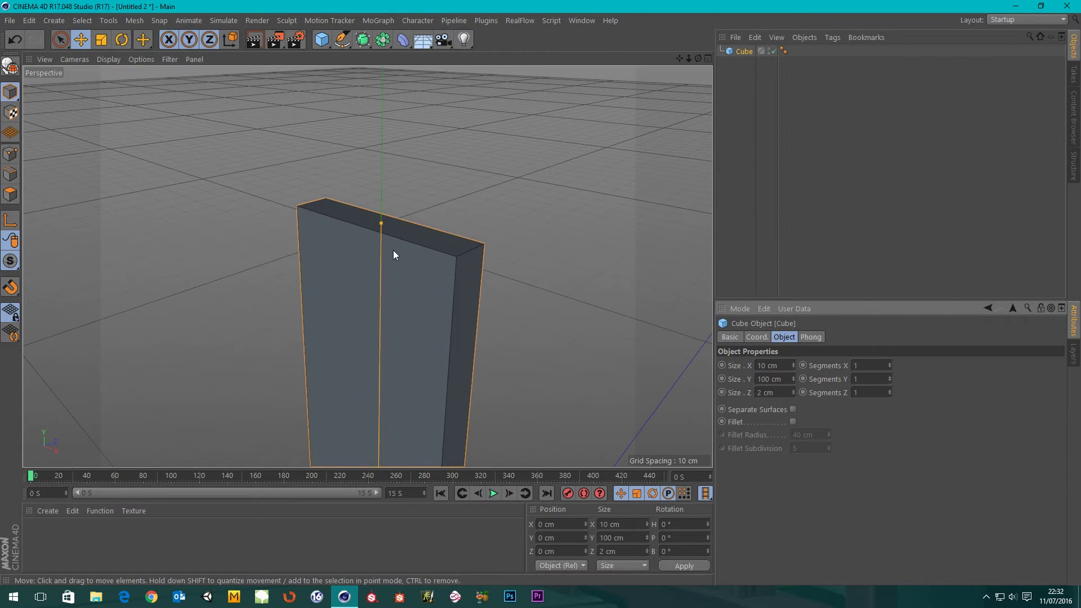
Raise the bar's Y segments to 10
scroll(385, 293, "down", 10)
left_click_drag(357, 372, 379, 255, "alt")
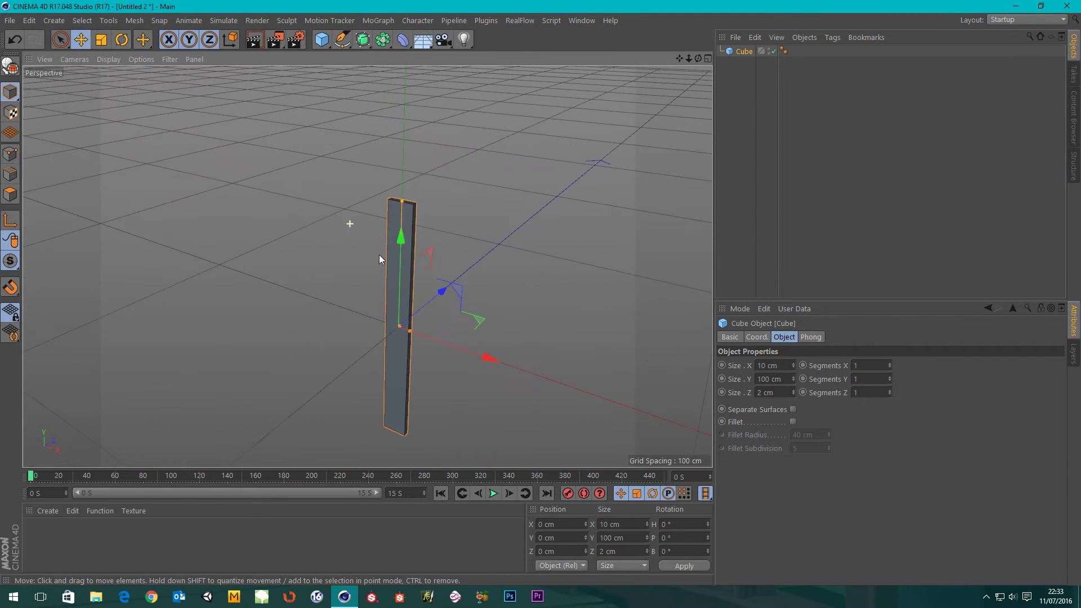
left_click(889, 377)
left_click(890, 377)
left_click(889, 377)
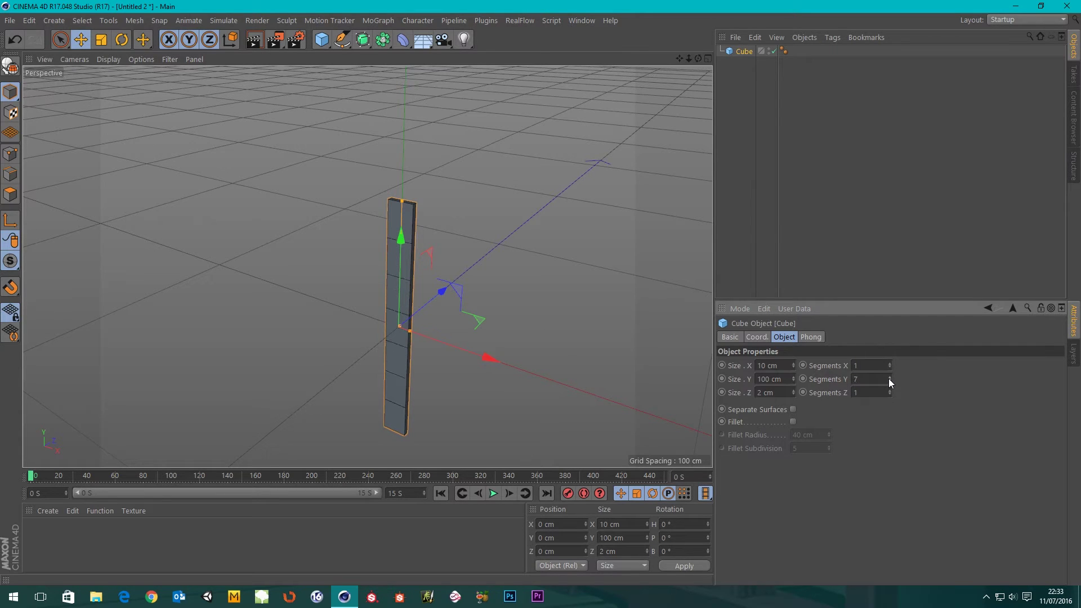
left_click(890, 377)
left_click(889, 377)
left_click(890, 377)
left_click(890, 378)
Show the bar in the Front view and convert it to an editable polygon object
left_click_drag(518, 123, 516, 241, "alt")
middle_click(460, 227)
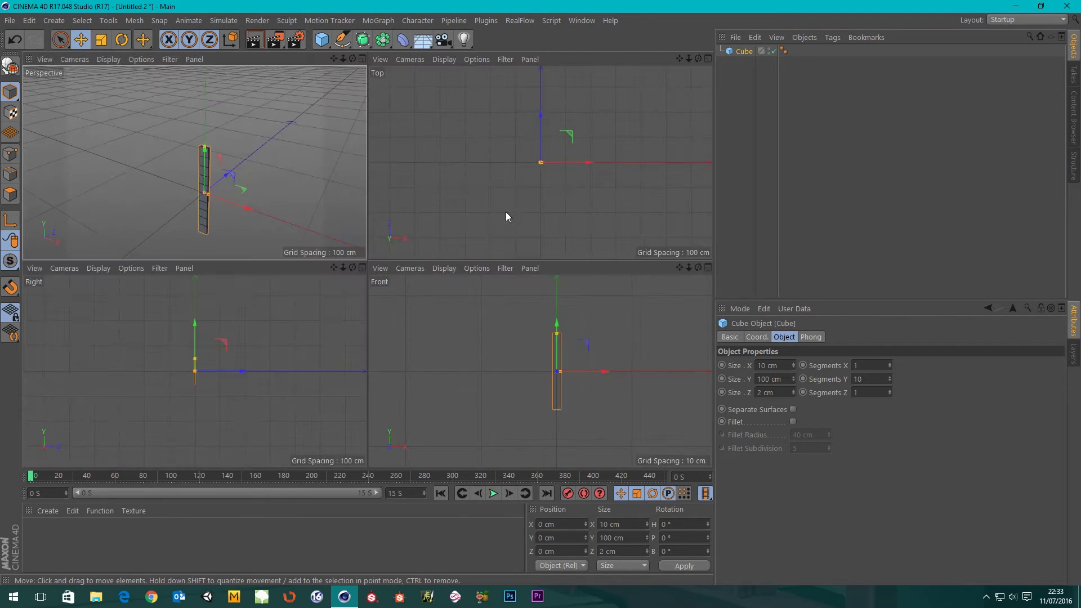
middle_click(496, 327)
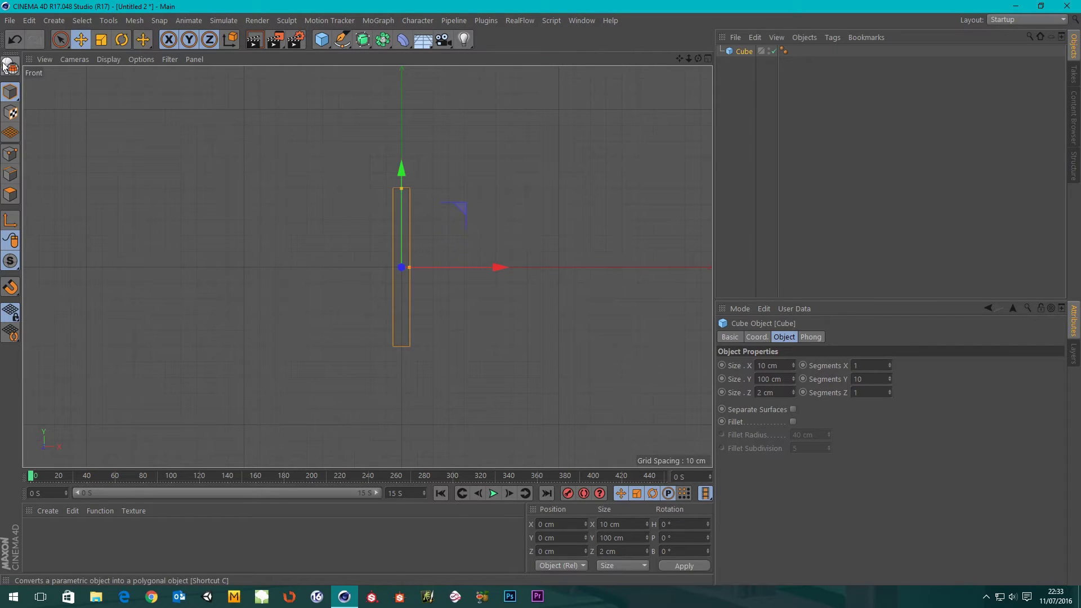
left_click(13, 69)
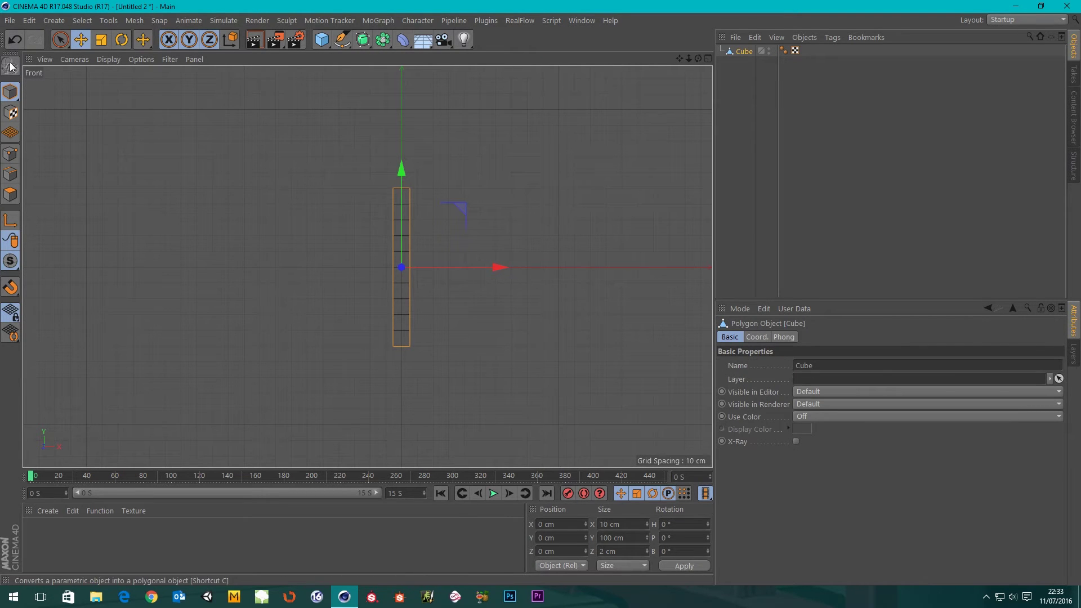
Move only the bar's axis up to the middle of its top segment, at Y 45 cm
scroll(441, 236, "up", 2)
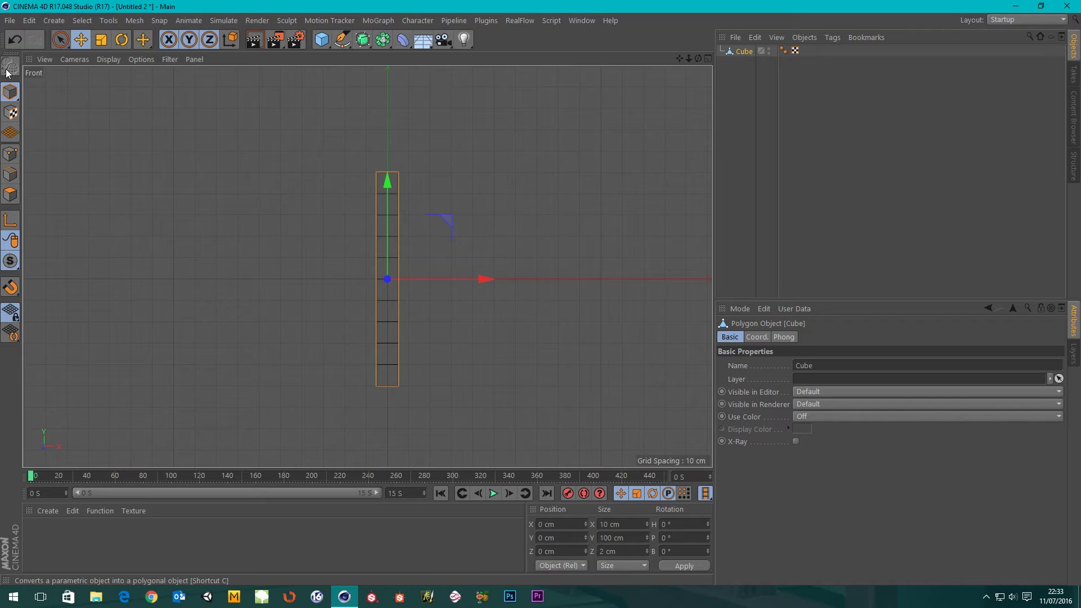
scroll(391, 251, "up", 2)
scroll(478, 271, "up", 2)
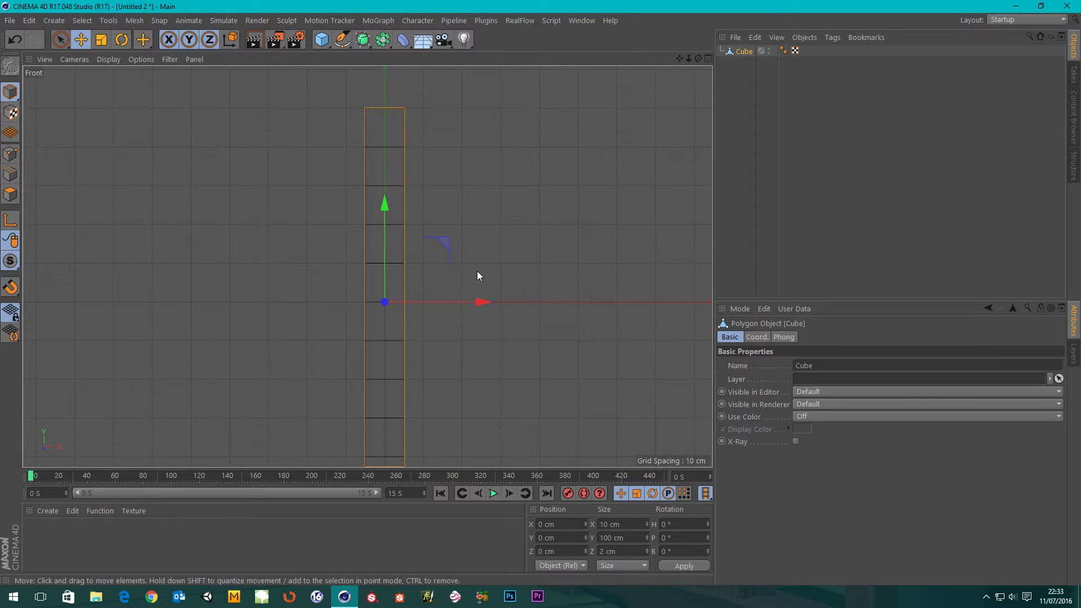
scroll(508, 257, "down", 1)
middle_click_drag(507, 257, 492, 247, "alt")
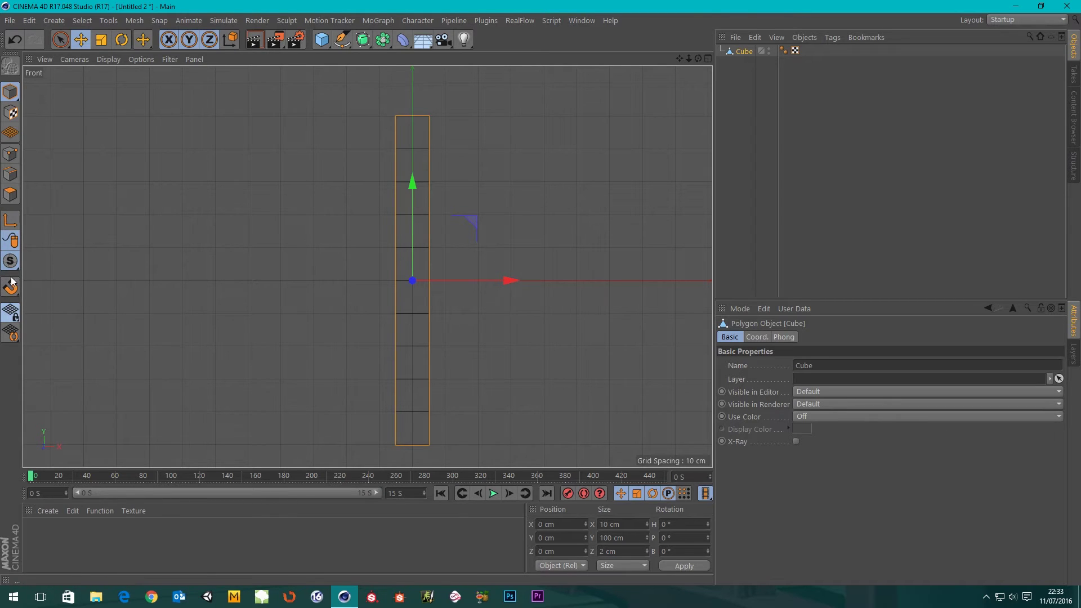
left_click(11, 221)
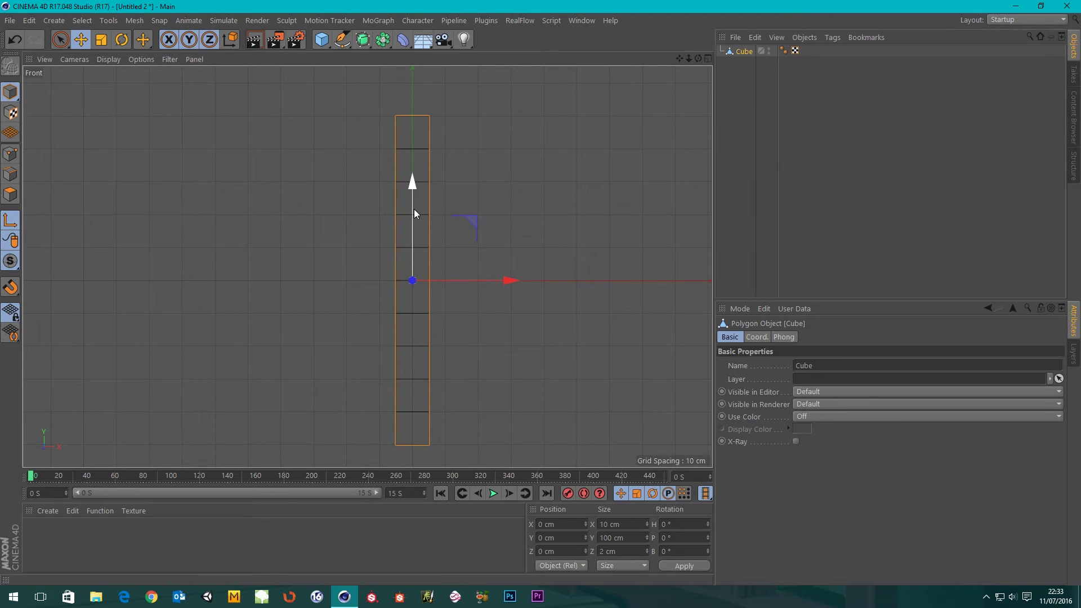
mouse_move(415, 209)
left_mouse_down()
mouse_move(403, 117)
mouse_move(399, 206)
left_mouse_up()
key("ctrl+z")
key("Return")
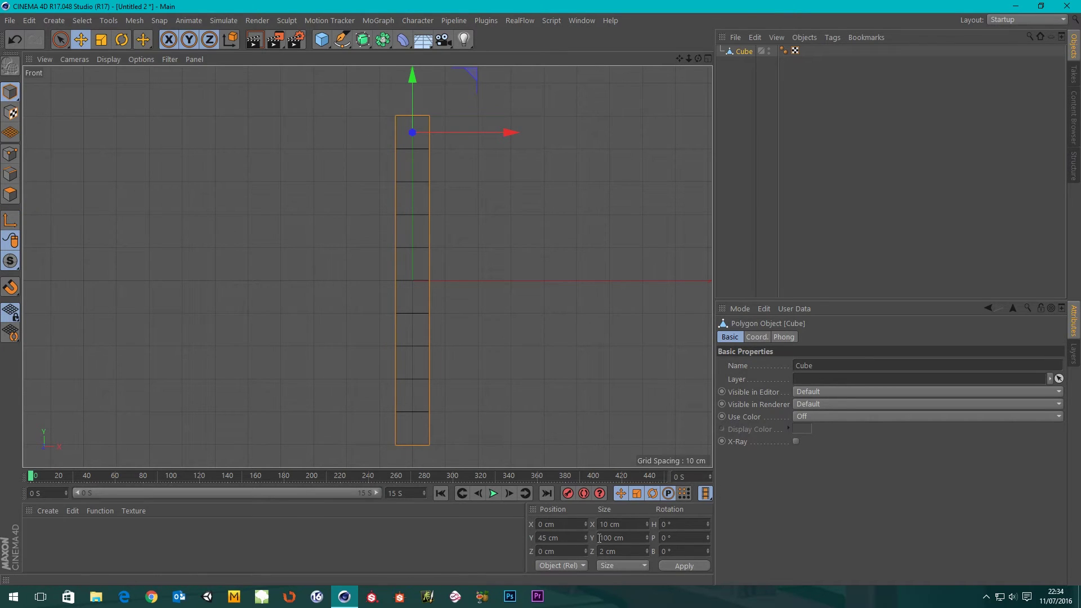
Set the bar's Y position to 0 cm so its pivot sits at the world origin
double_click(575, 537)
type("0")
key("Return")
Return to the Perspective view and rename the bar Pendulum 1
scroll(360, 309, "down", 4)
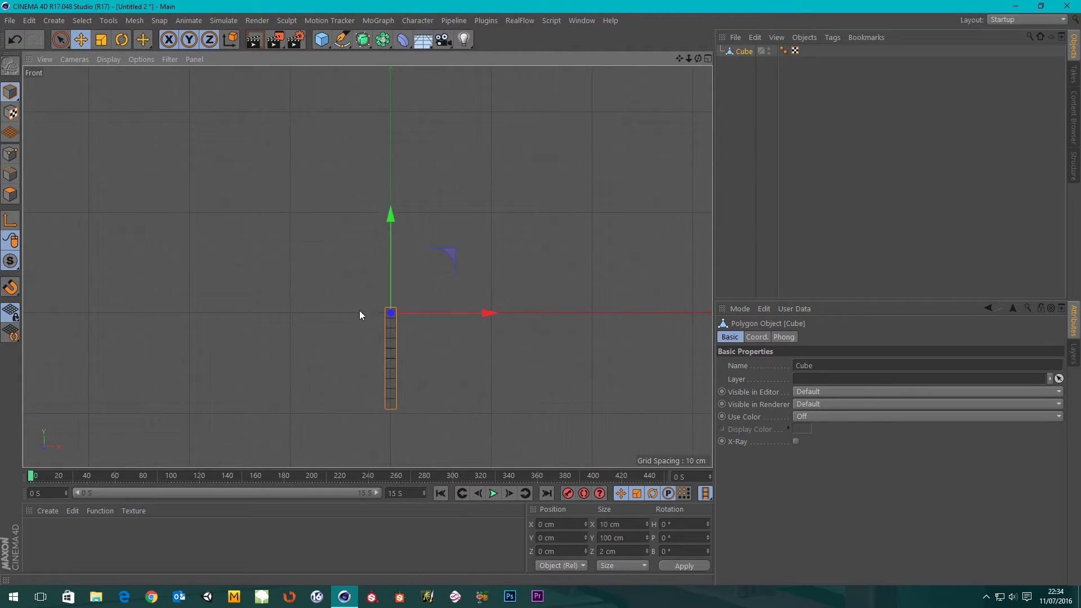
scroll(346, 330, "up", 3)
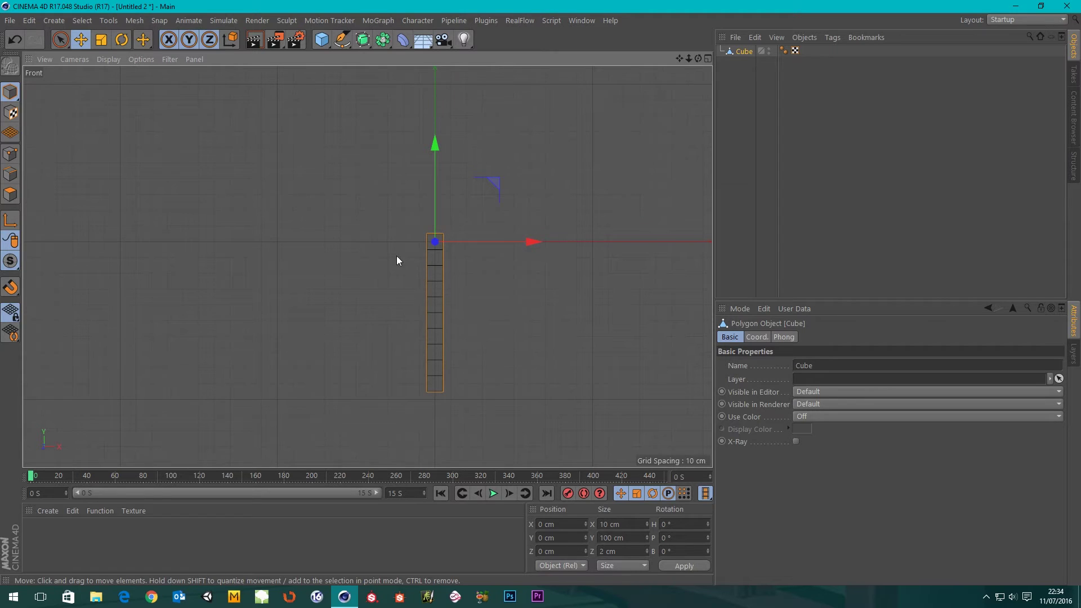
middle_click_drag(396, 259, 347, 253)
middle_click(325, 252)
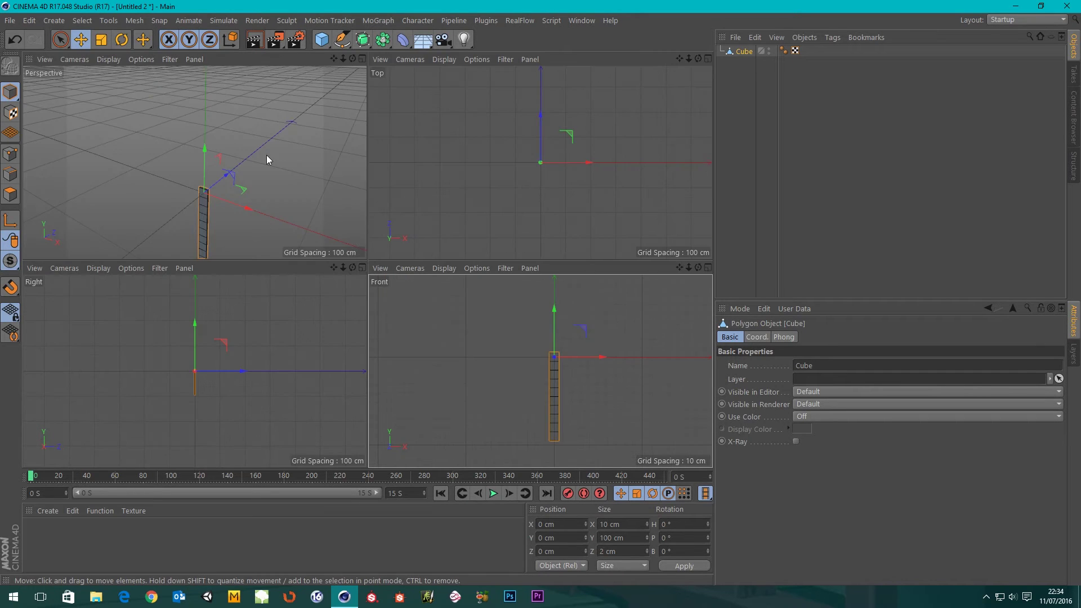
middle_click(267, 157)
left_click_drag(277, 173, 495, 307, "alt")
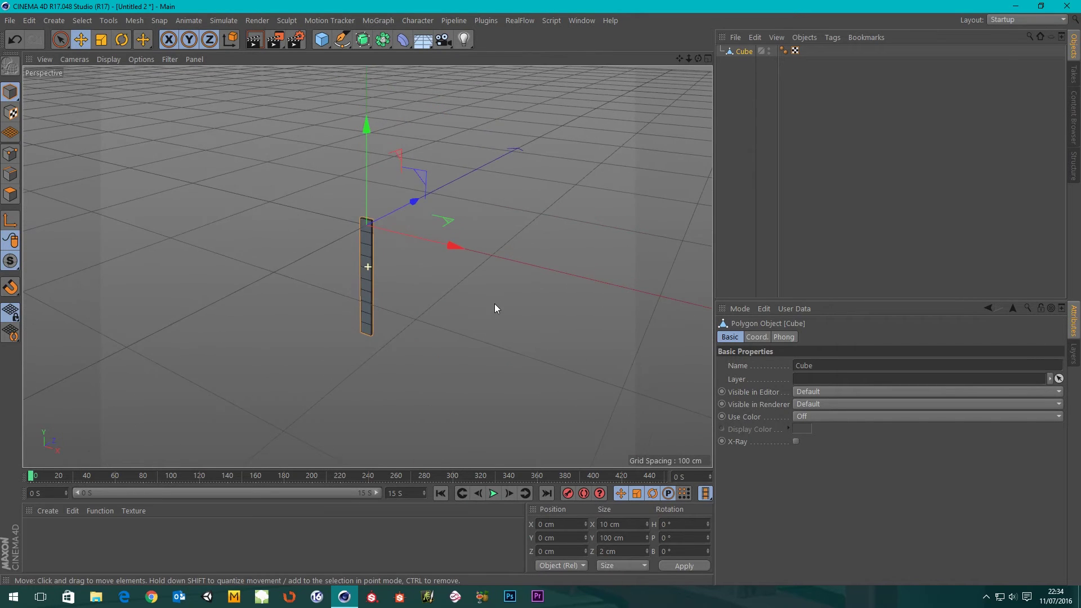
scroll(364, 223, "up", 5)
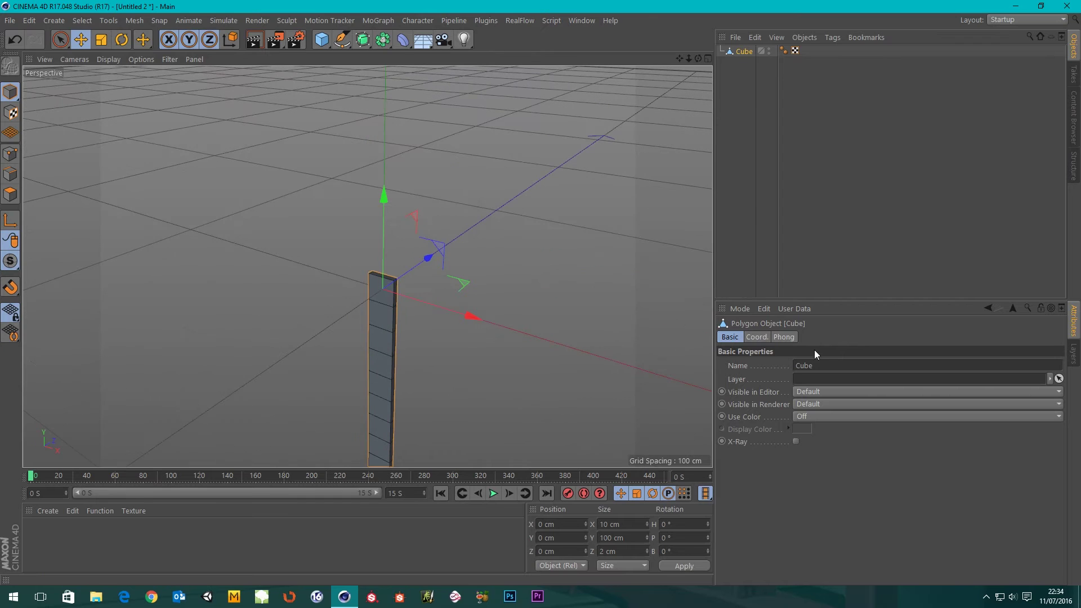
double_click(744, 52)
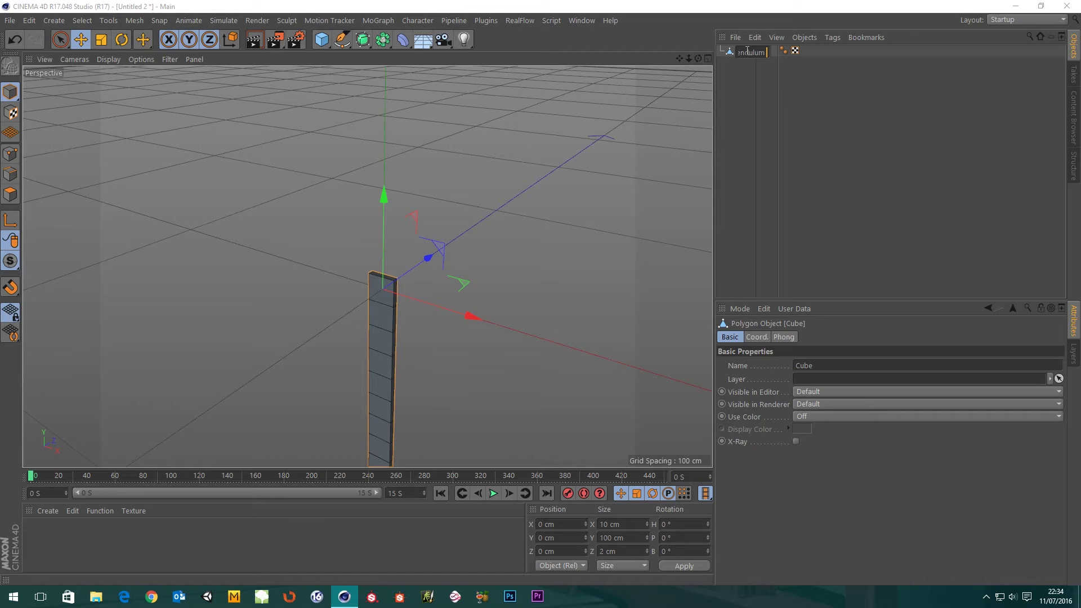
type("Pendulum 1")
key("Return")
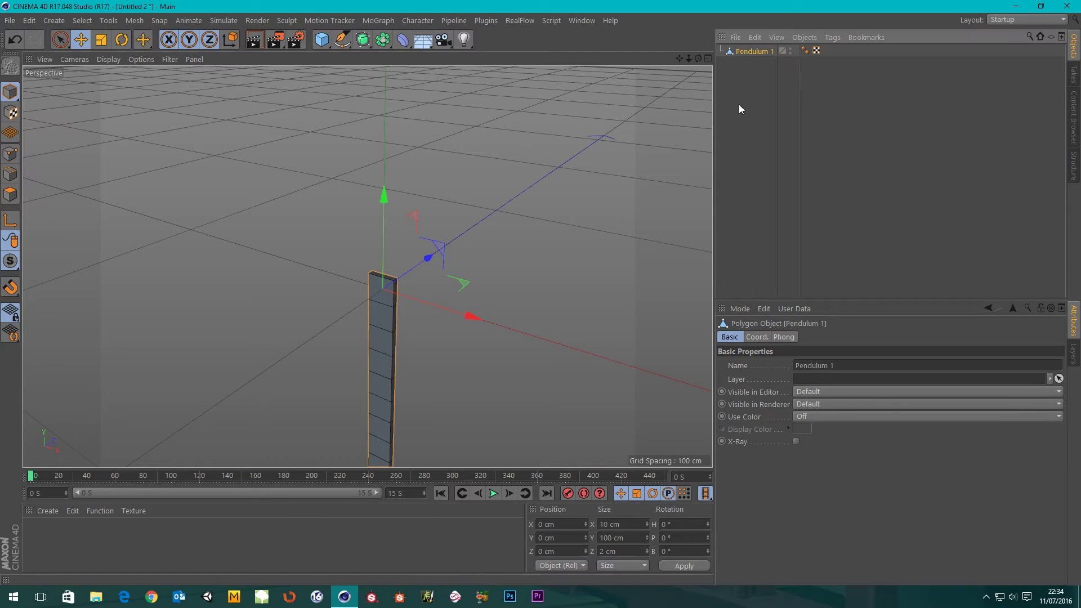
Set Pendulum 1's bank rotation to 180° so it stands upright above its pivot
left_click(755, 337)
left_click_drag(934, 393, 933, 360)
key("ctrl+z")
middle_click_drag(448, 181, 448, 295, "alt")
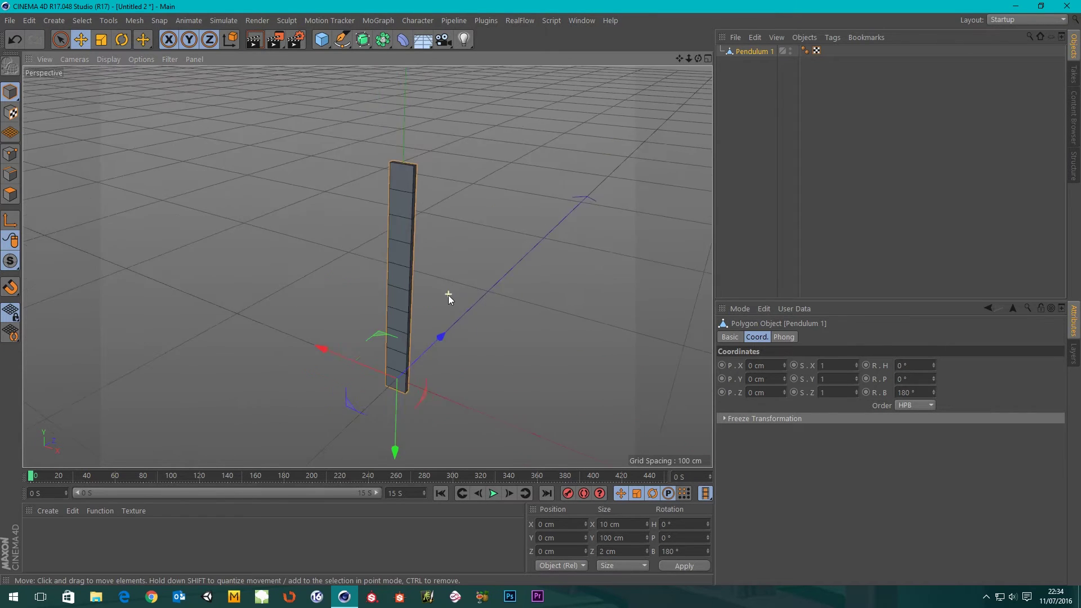
left_click_drag(448, 295, 511, 414, "alt")
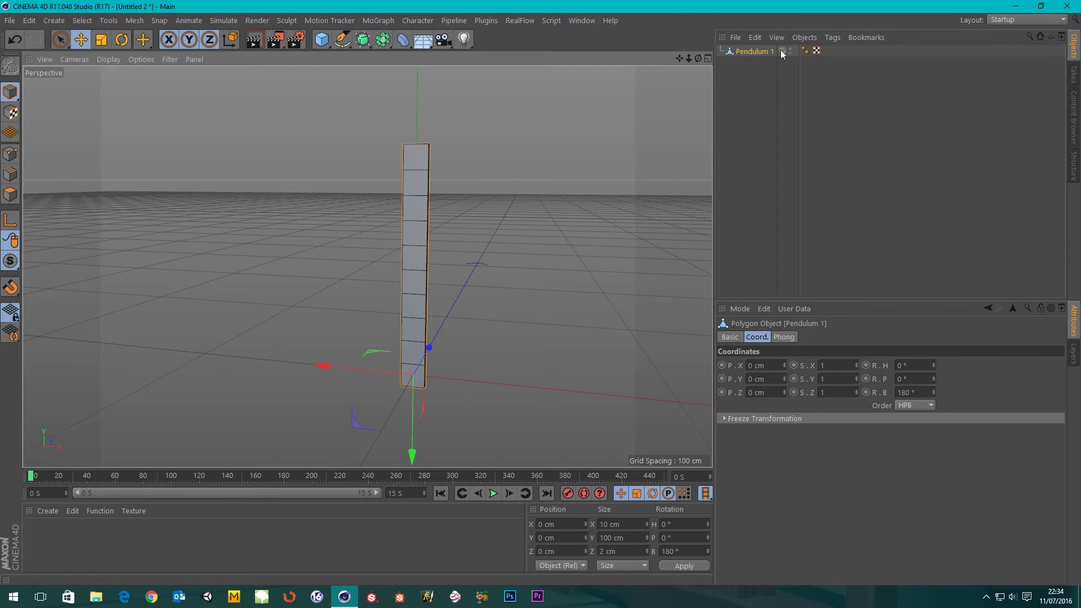
Duplicate the Pendulum 1 bar and rename the copy Pendulum 2, working in the Front view
middle_click(424, 447)
middle_click(501, 348)
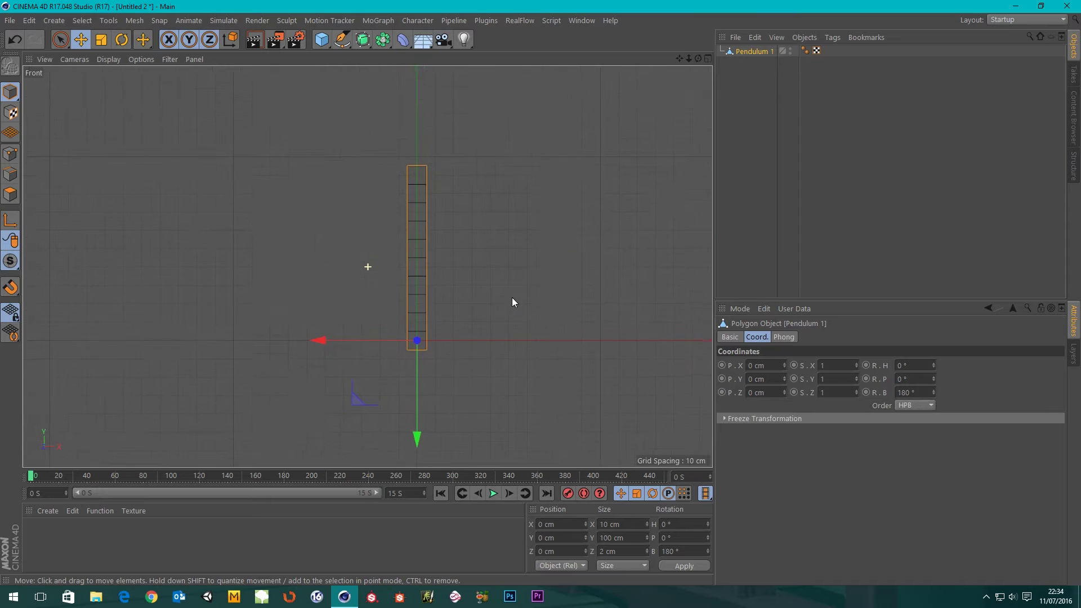
middle_click_drag(511, 298, 445, 395, "alt")
scroll(490, 315, "up", 2)
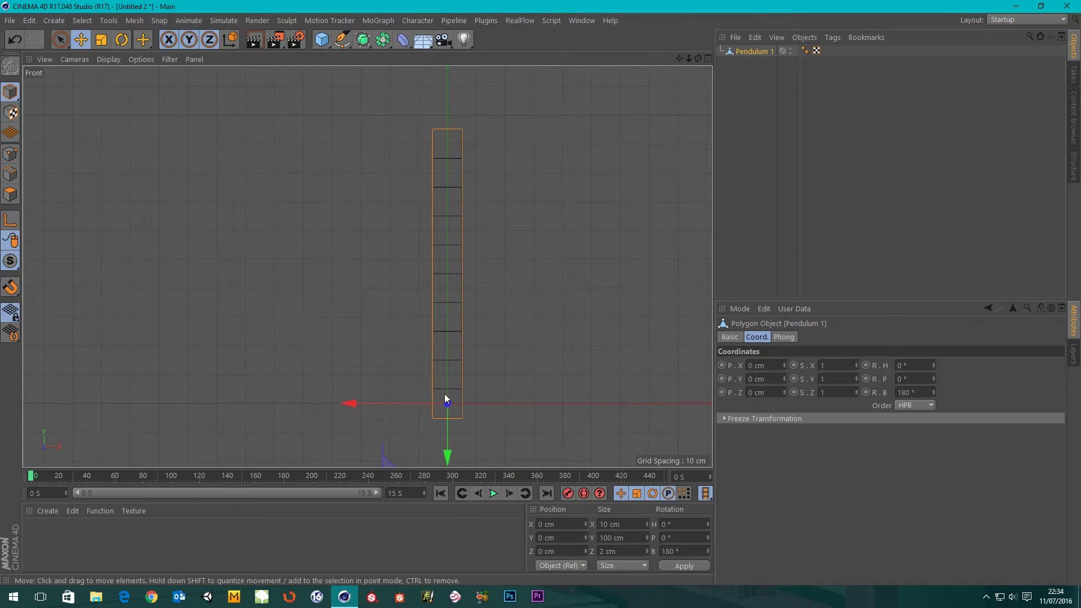
left_click_drag(749, 52, 746, 64, "ctrl")
double_click(757, 63)
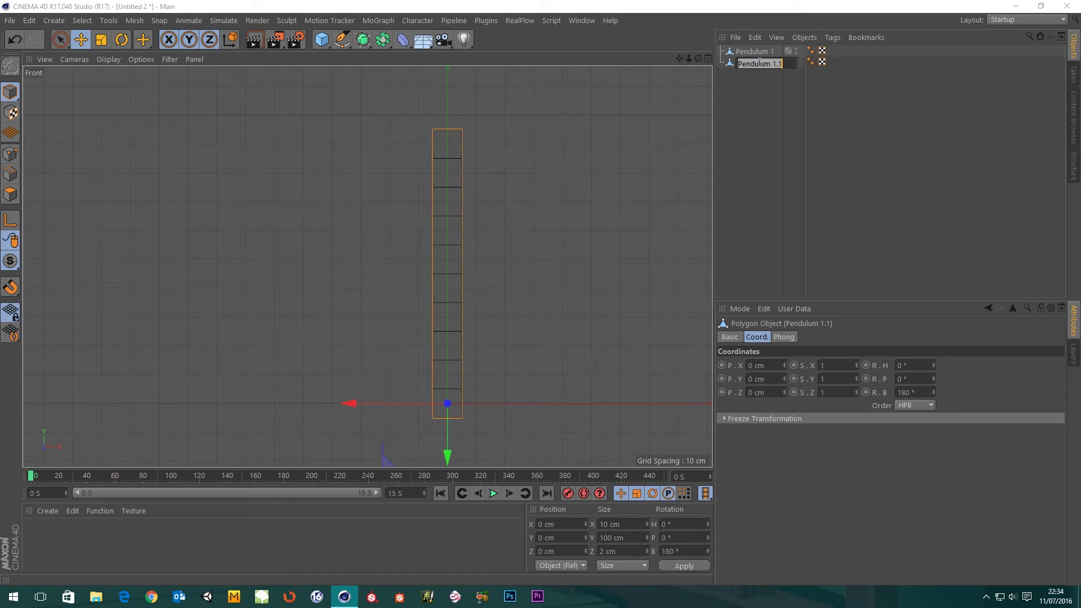
key("End")
type("2")
key("Return")
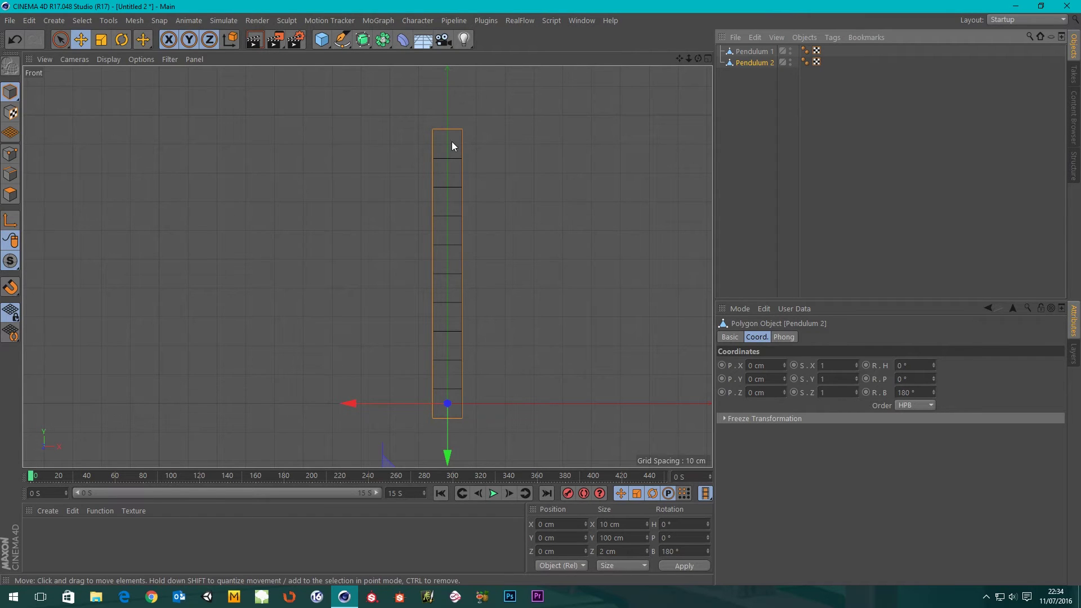
Set Pendulum 2's Y position to 90 cm so its pivot meets the upper end of Pendulum 1
left_click(769, 378)
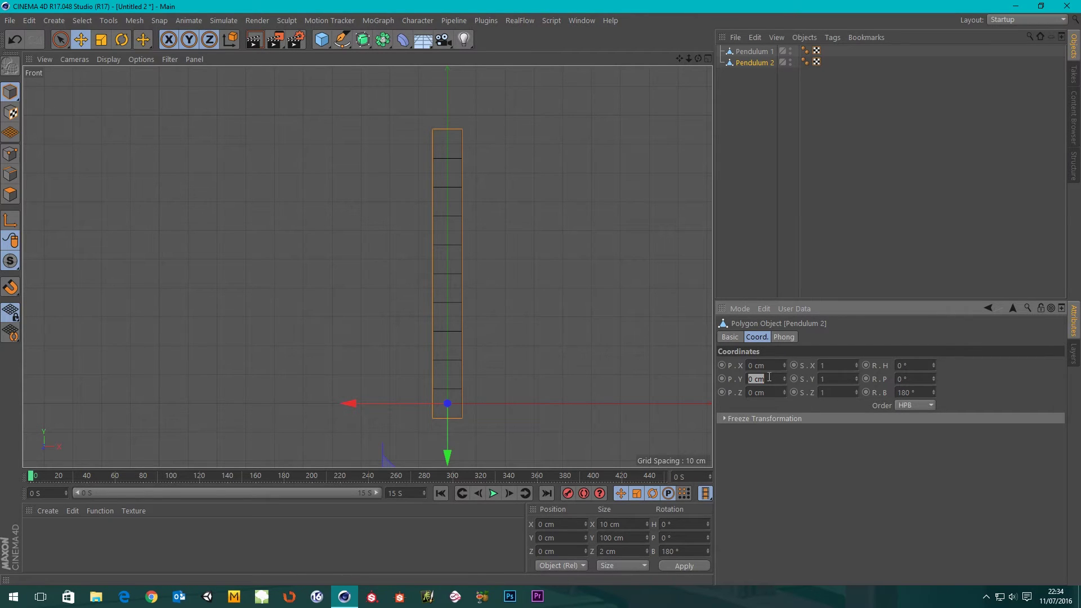
key("Return")
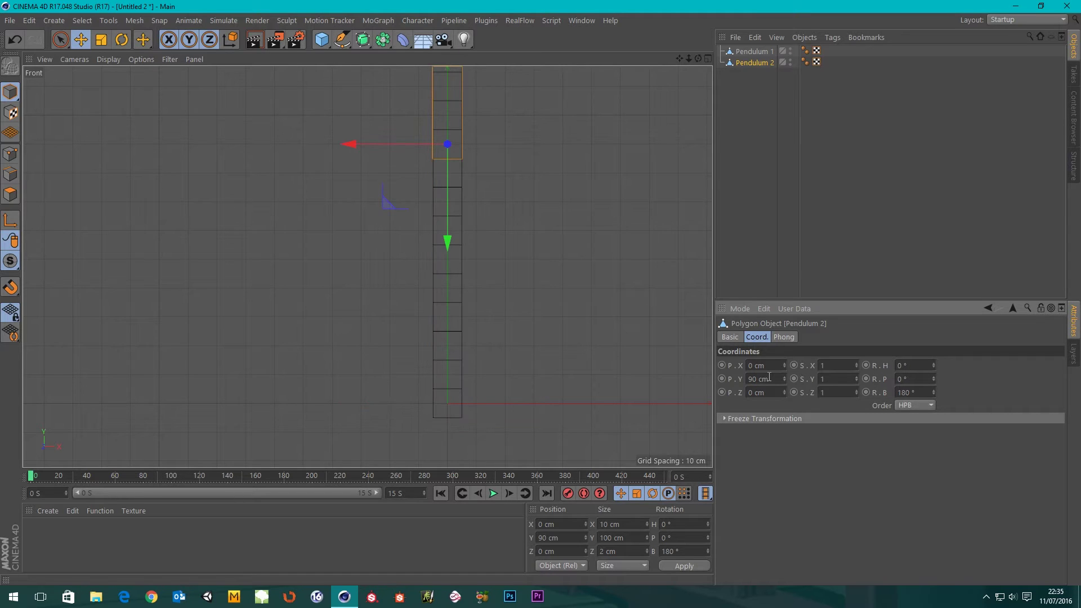
middle_click_drag(494, 167, 484, 268)
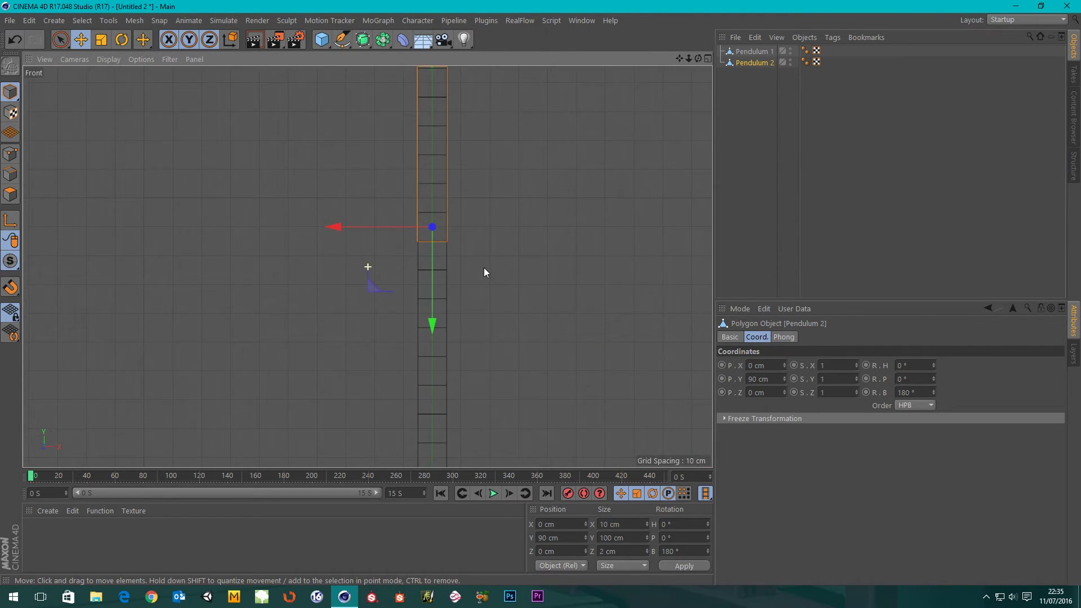
In the Perspective view, move Pendulum 2 along Z to about -3 cm so it sits in front of Pendulum 1
middle_click(484, 245)
middle_click(193, 128)
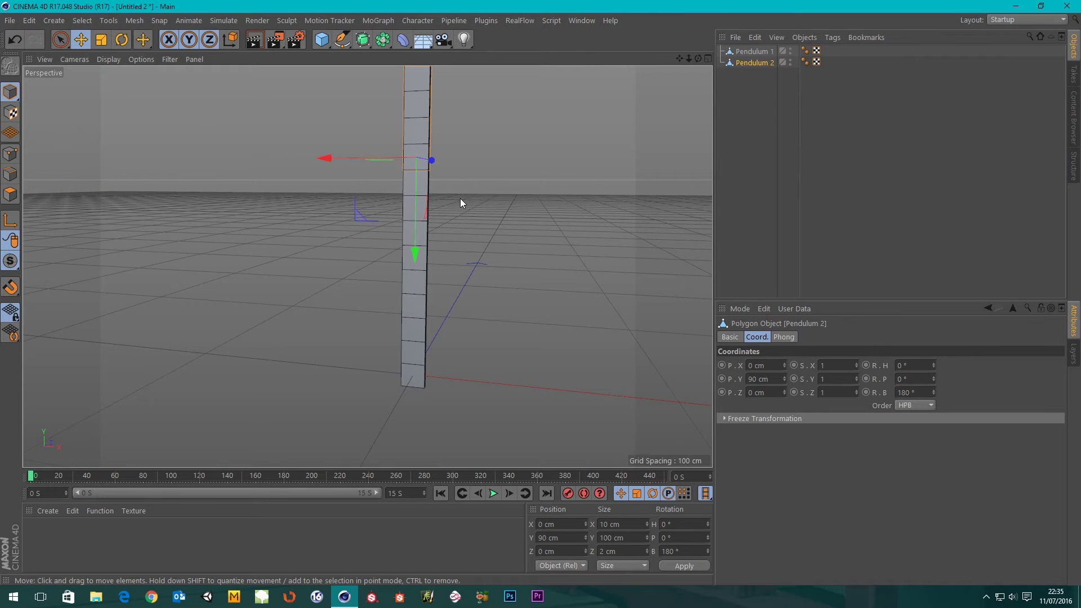
left_click_drag(434, 218, 463, 248, "alt")
left_click_drag(446, 300, 398, 275, "alt")
left_click_drag(472, 253, 468, 259)
left_click_drag(431, 293, 455, 396, "alt")
left_click_drag(404, 289, 575, 300, "alt")
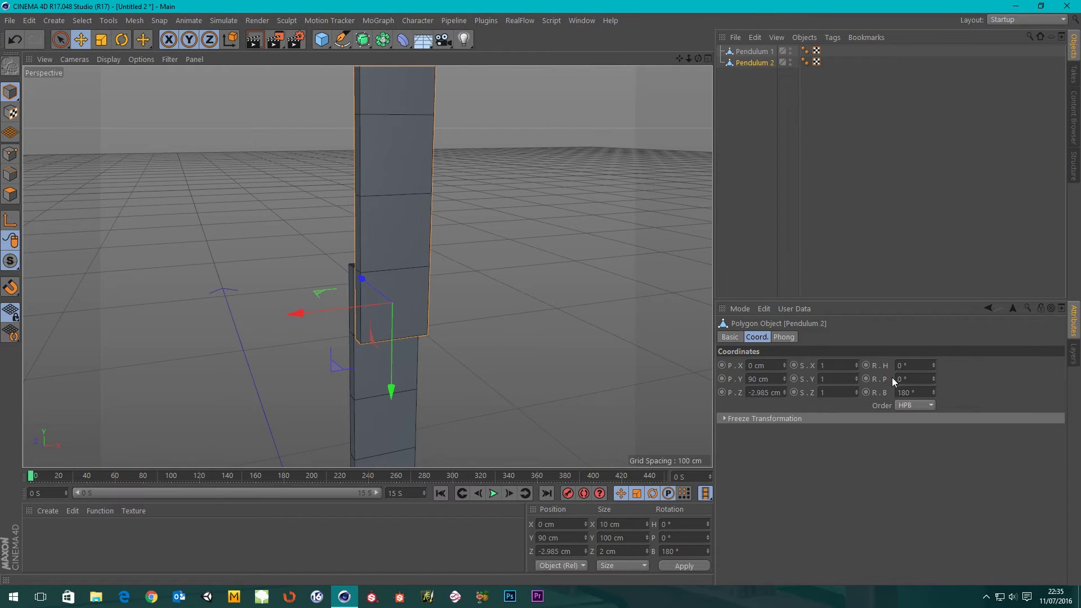
Set Pendulum 2's bank rotation to 270° so it extends horizontally, and check the arrangement in the Front view
left_click_drag(933, 393, 933, 346)
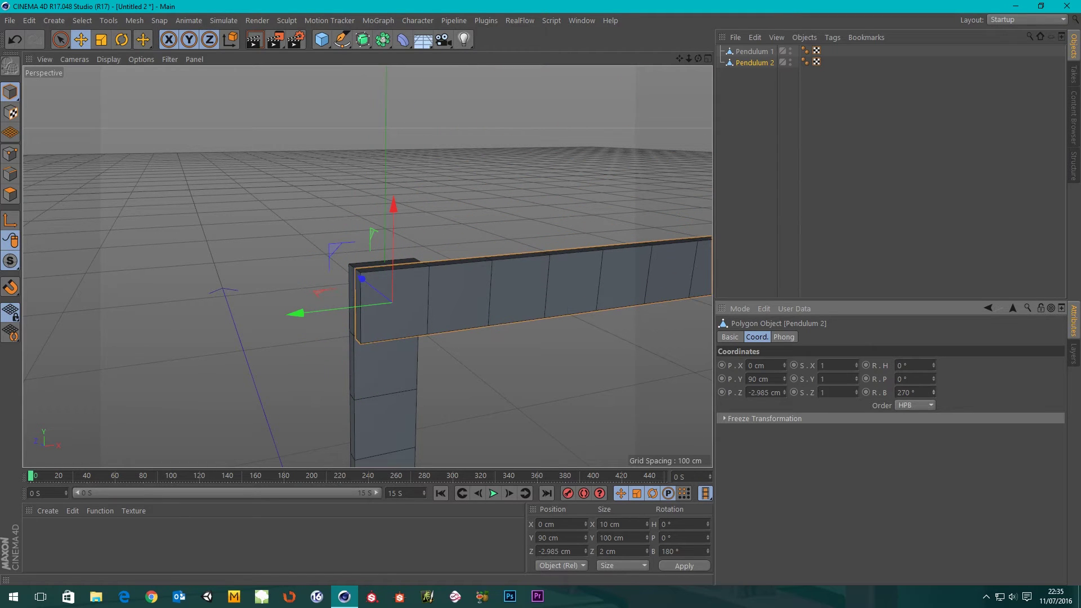
middle_click(581, 369)
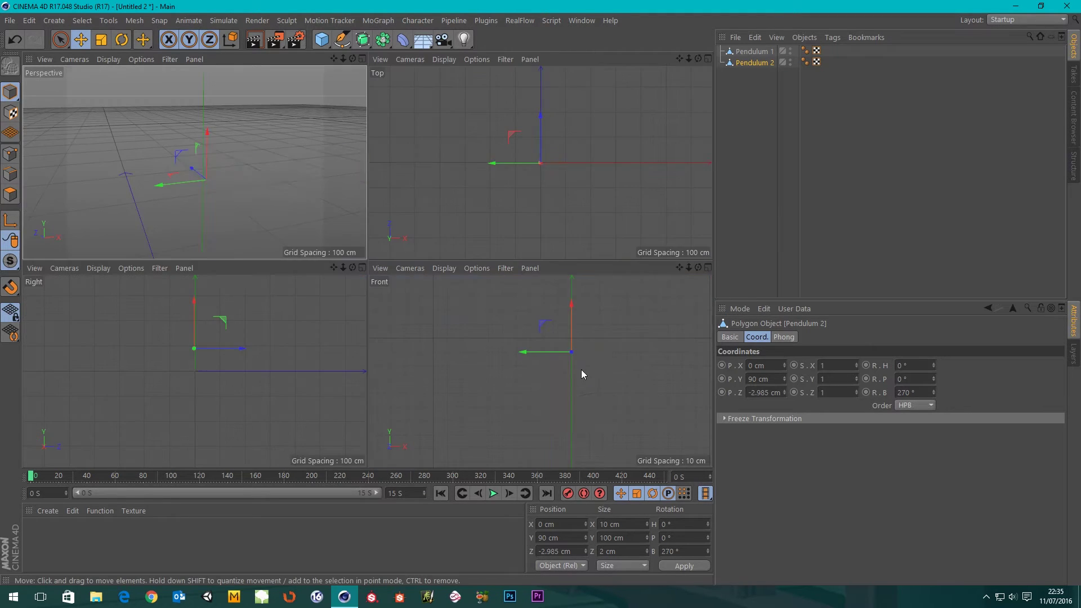
middle_click(496, 389)
middle_click_drag(597, 353, 512, 330)
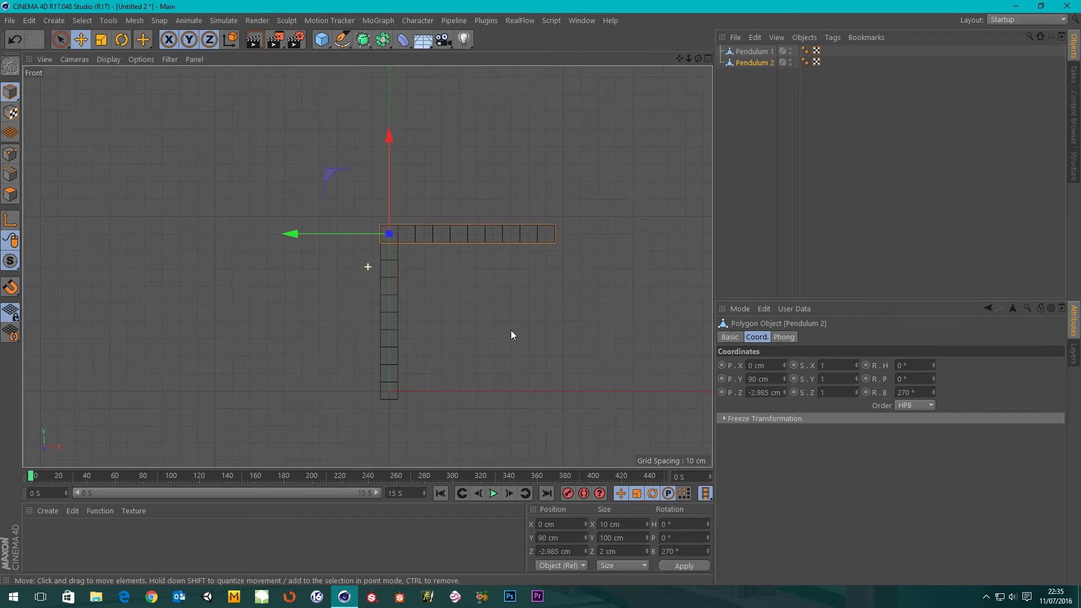
scroll(408, 280, "up", 2)
Add a cube in the Perspective view and thin it along Z to about 8 cm as a wall panel
middle_click(465, 298)
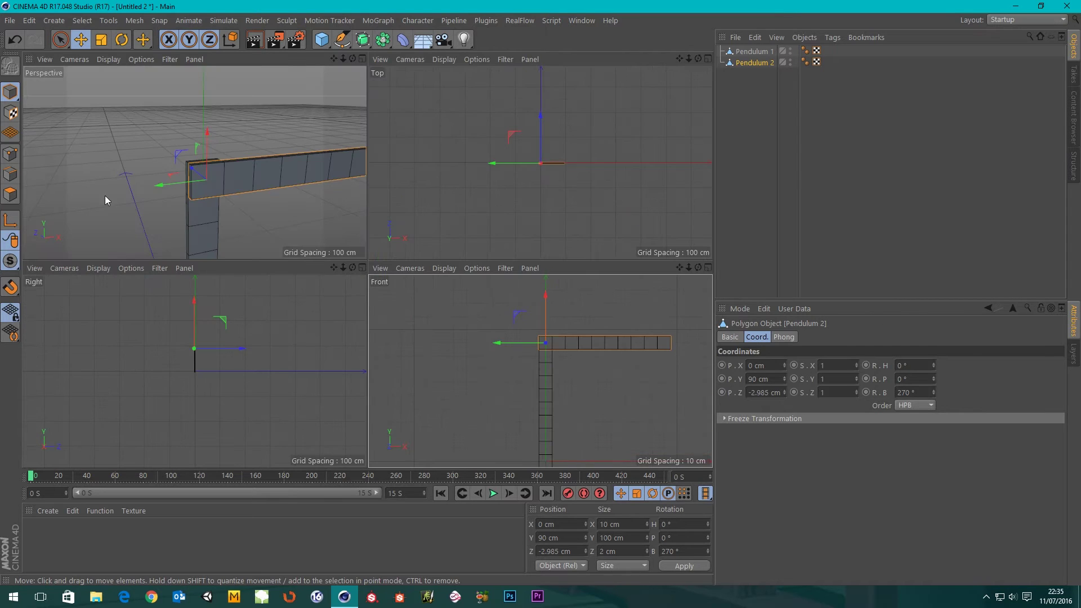
middle_click(194, 192)
scroll(259, 288, "down", 4)
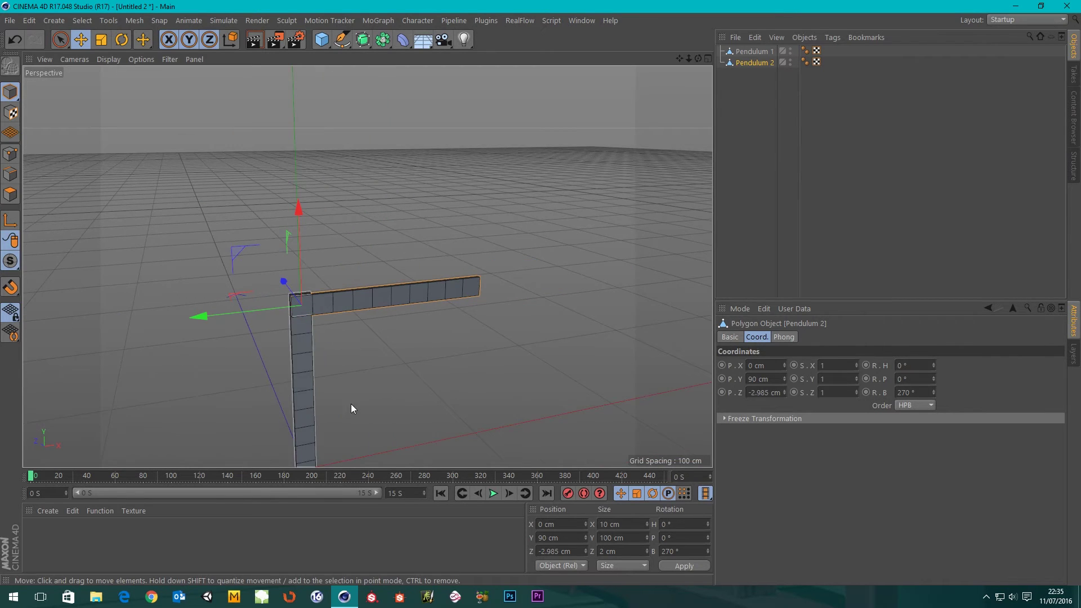
middle_click_drag(350, 404, 379, 265)
scroll(376, 353, "up", 2)
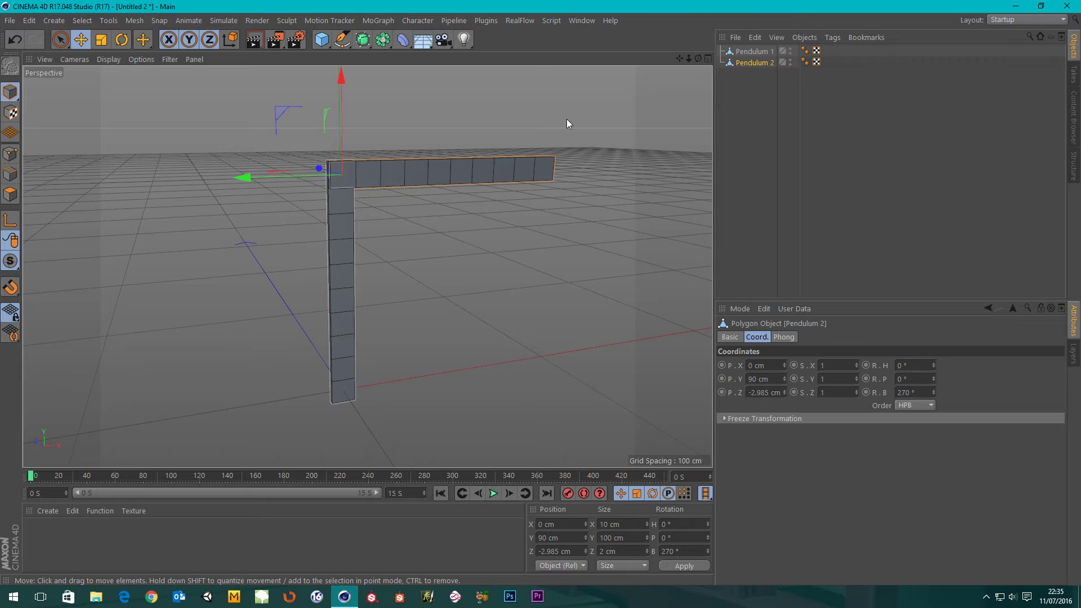
left_click_drag(322, 39, 430, 56)
scroll(440, 300, "down", 5)
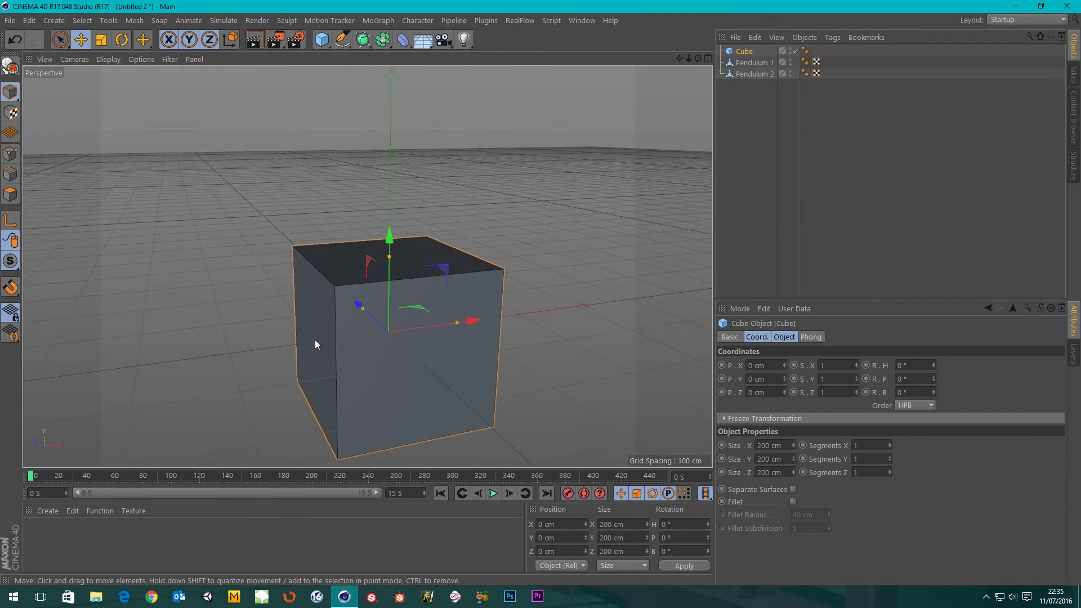
left_click_drag(315, 339, 431, 384, "alt")
left_click_drag(205, 297, 279, 303)
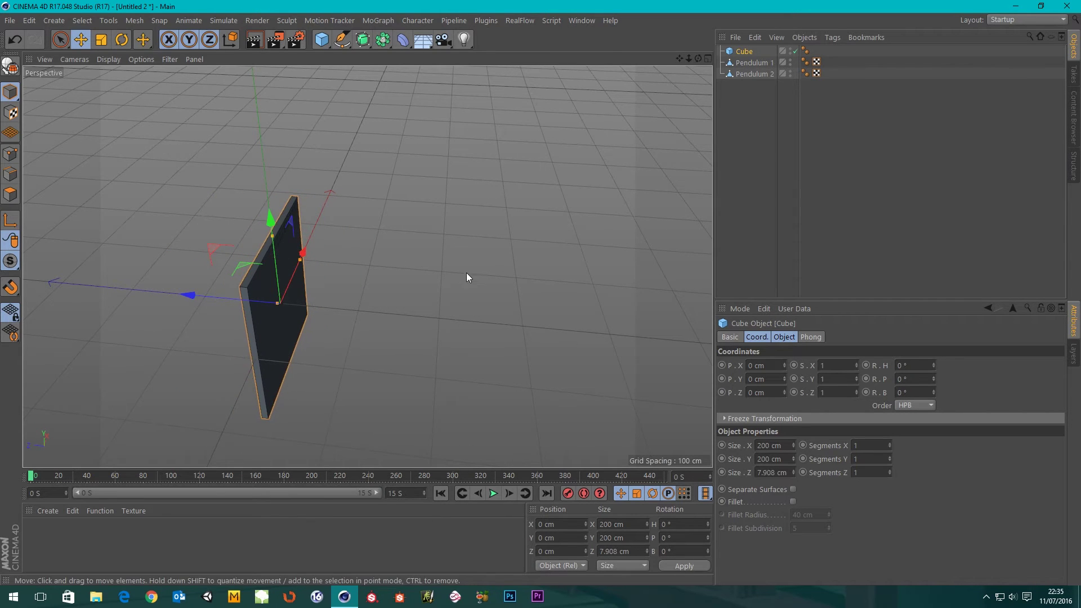
In the Top view, move the thin cube back along Z to about 6.7 cm, behind both pendulum bars
middle_click(472, 272)
middle_click(548, 363)
middle_click(458, 329)
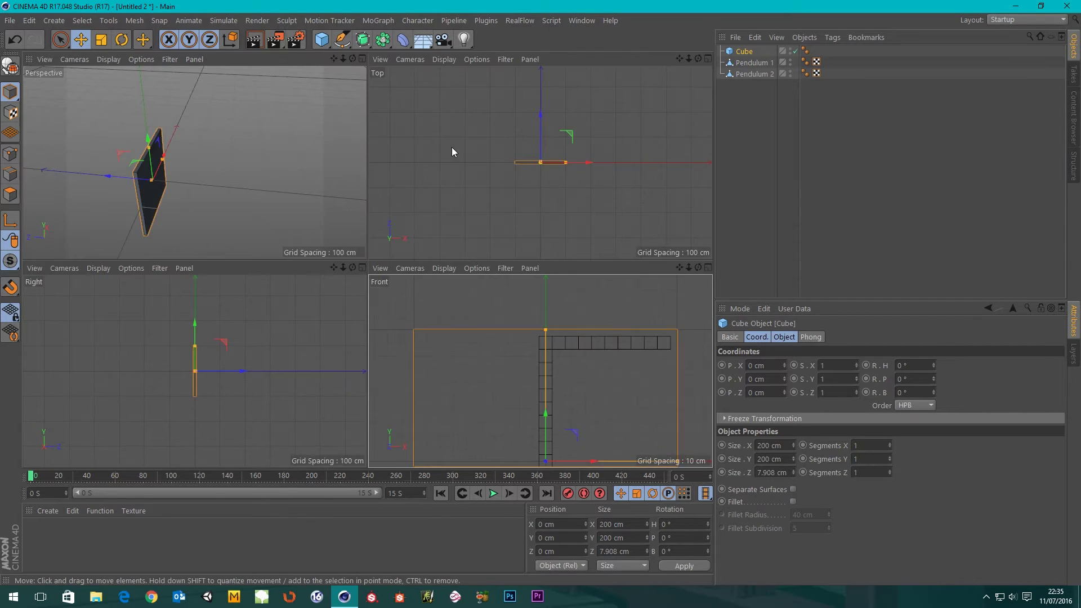
middle_click(452, 151)
scroll(292, 263, "up", 10)
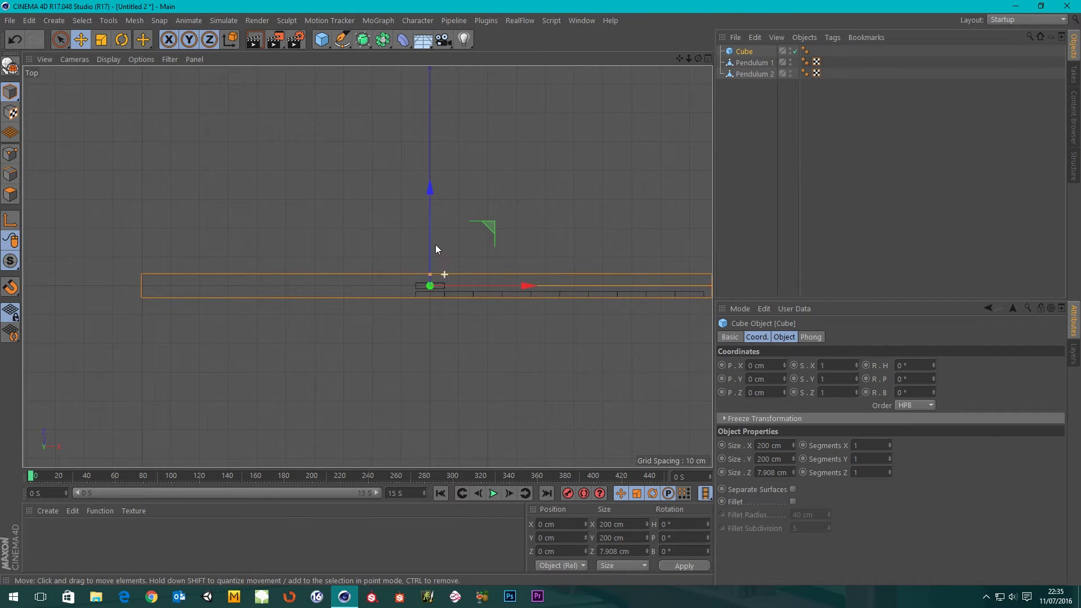
scroll(438, 285, "up", 4)
left_click_drag(424, 209, 418, 167)
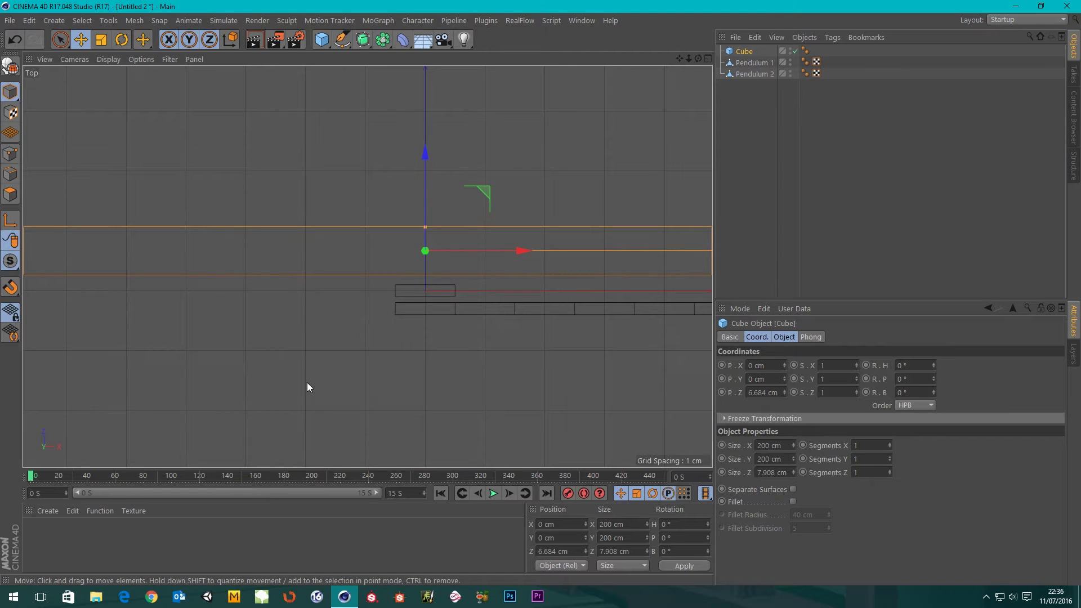
Make the cube editable in the Perspective view and scale it in X and Y to about 604 cm
middle_click(307, 388)
key("F1")
left_click_drag(449, 398, 270, 316, "alt")
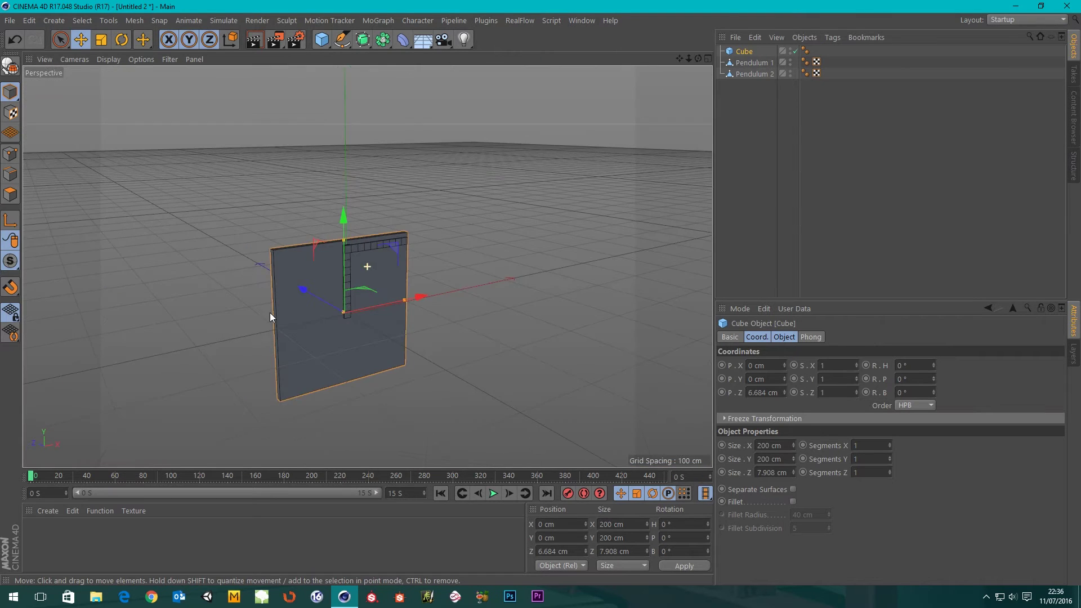
scroll(320, 326, "up", 5)
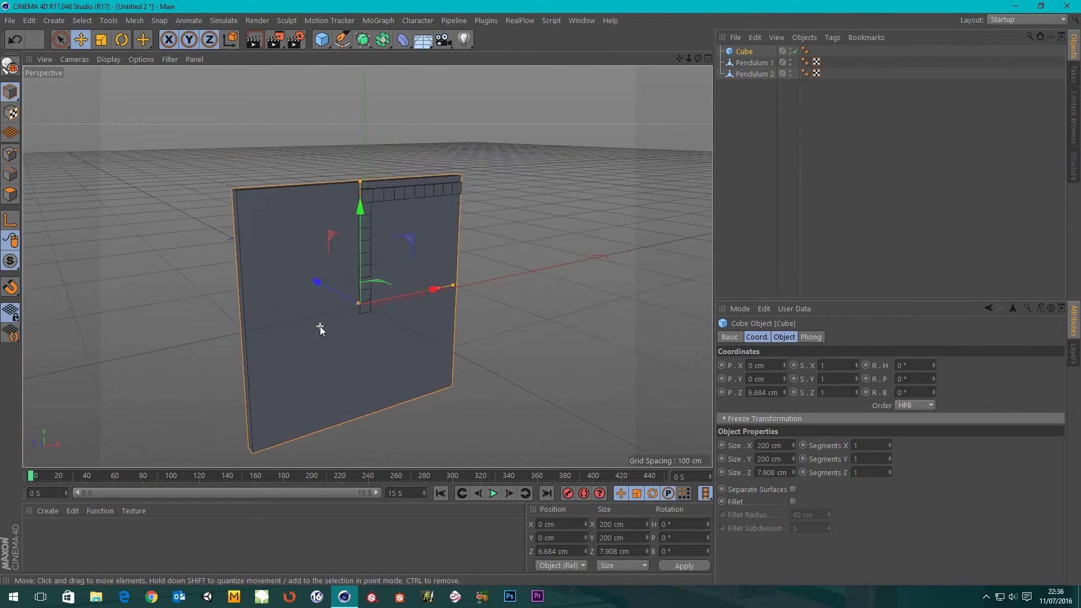
left_click(5, 71)
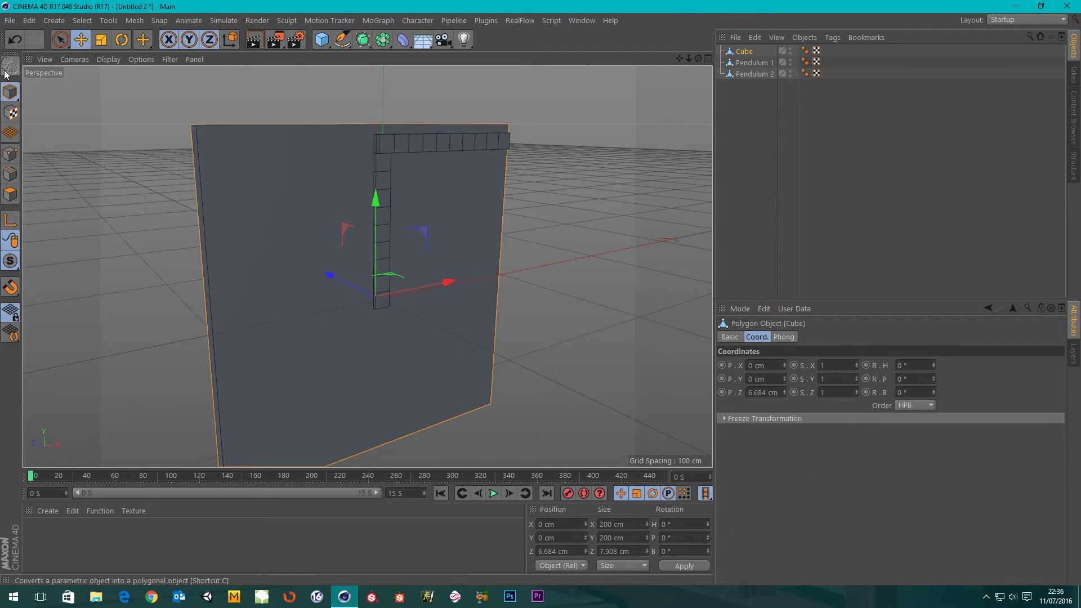
left_click(100, 42)
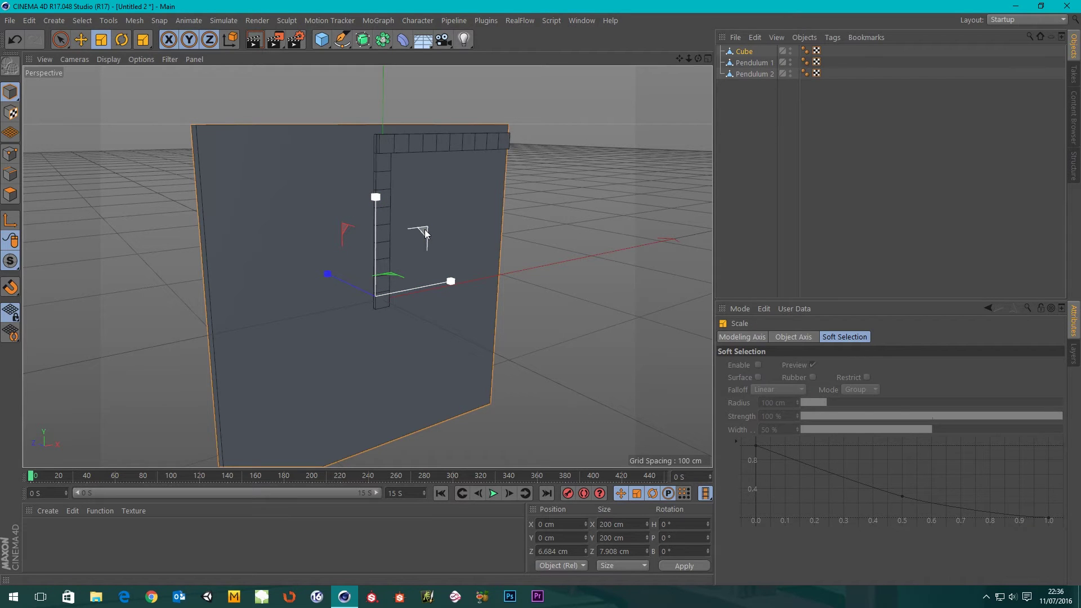
left_click_drag(427, 233, 549, 130)
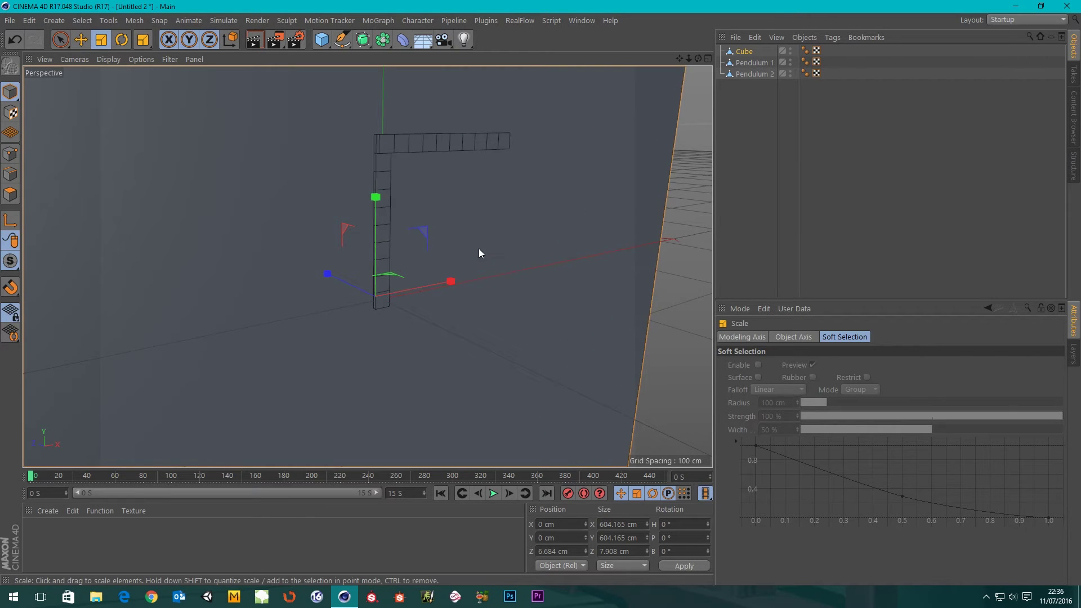
Examine the enlarged wall and the pendulum bars from several angles and distances
left_click_drag(479, 253, 407, 342, "alt")
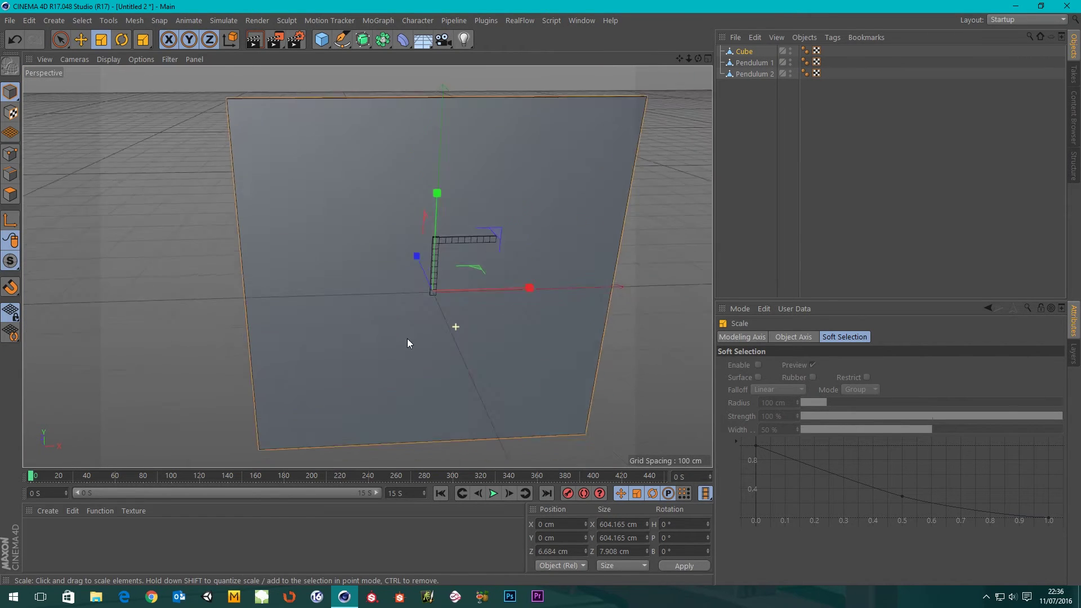
right_click_drag(408, 342, 321, 350, "alt")
right_click_drag(218, 408, 348, 348, "alt")
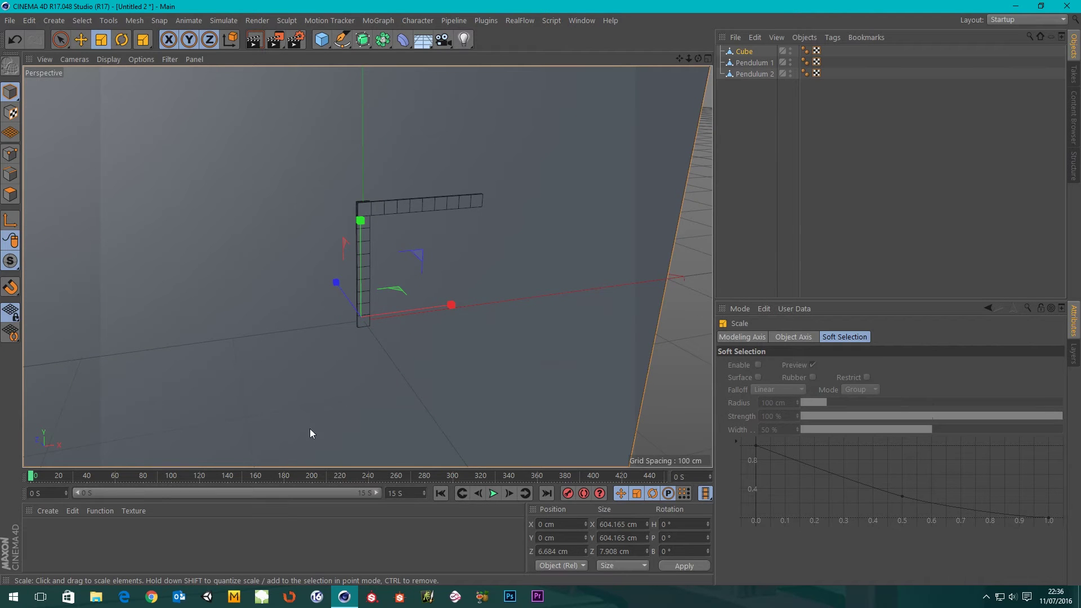
middle_click_drag(334, 363, 382, 350, "alt")
scroll(352, 268, "down", 2)
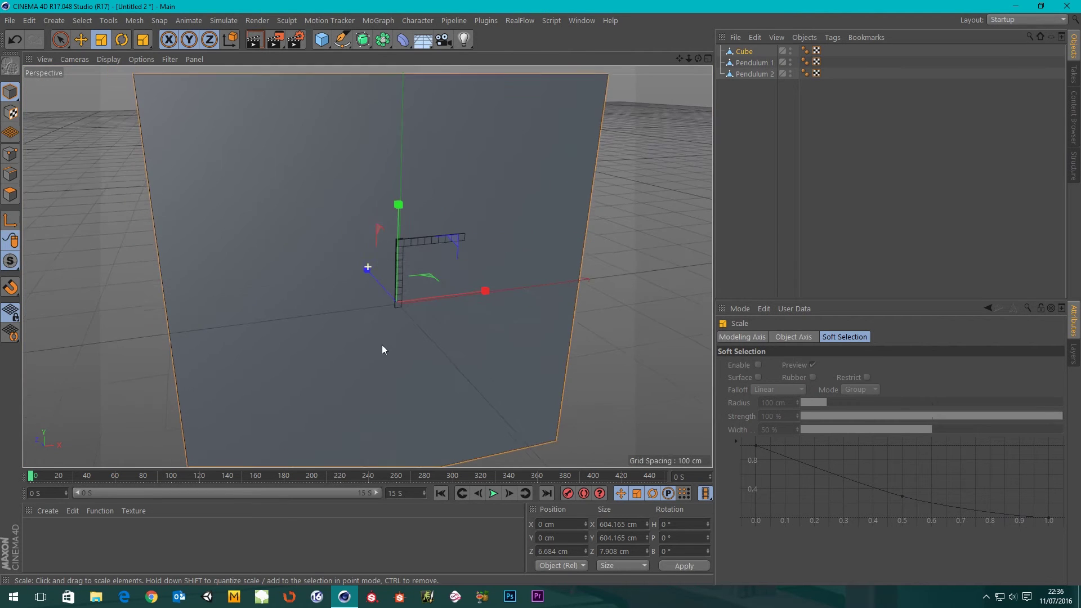
scroll(399, 326, "up", 5)
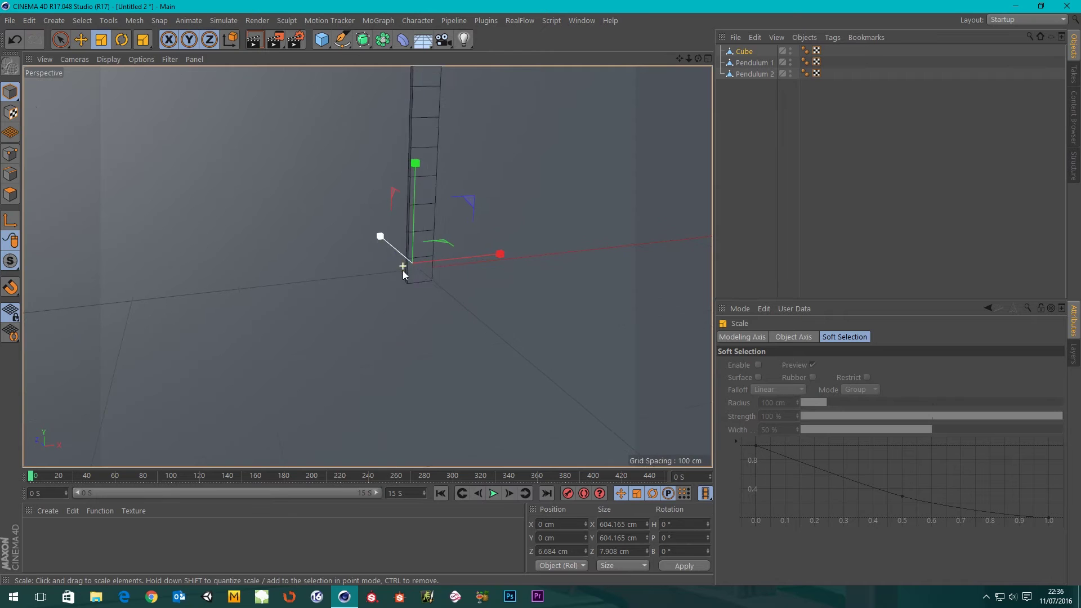
scroll(403, 273, "down", 4)
scroll(405, 295, "down", 1)
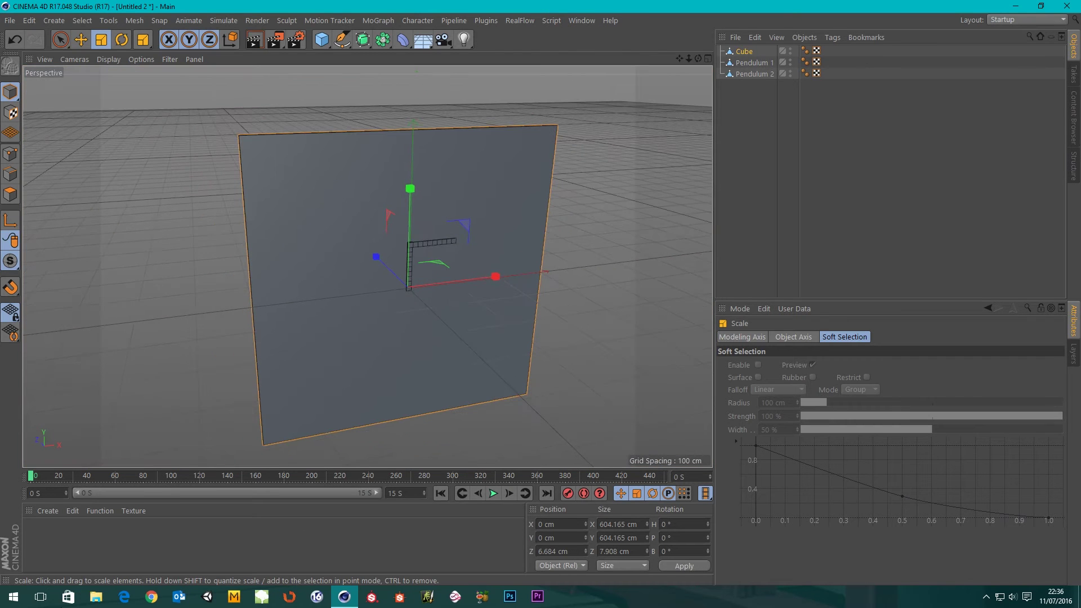
Create a new material and name it Wall
left_click(30, 550)
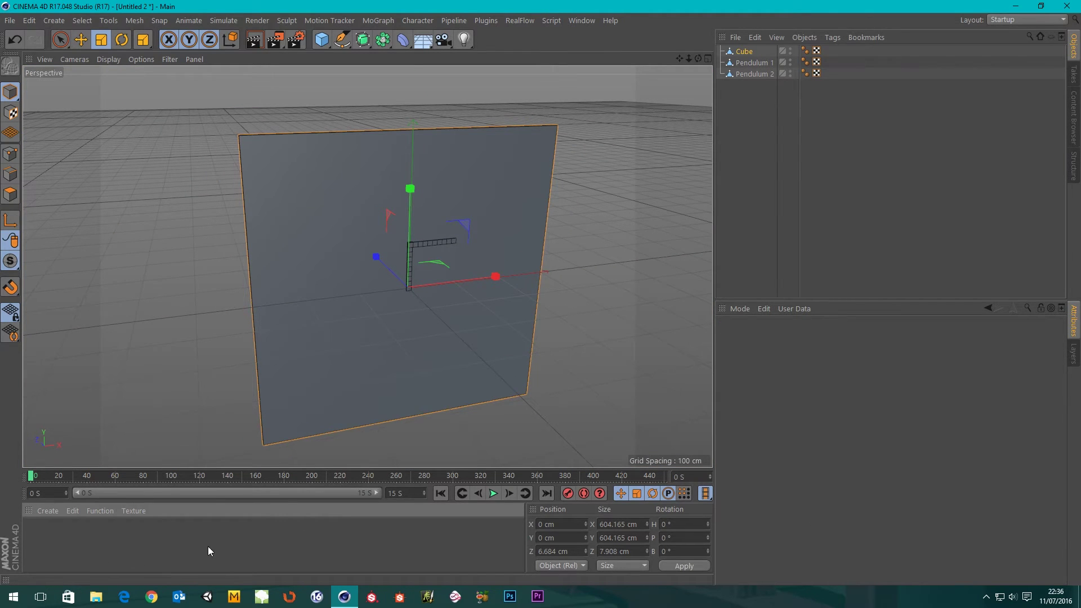
double_click(151, 545)
double_click(33, 533)
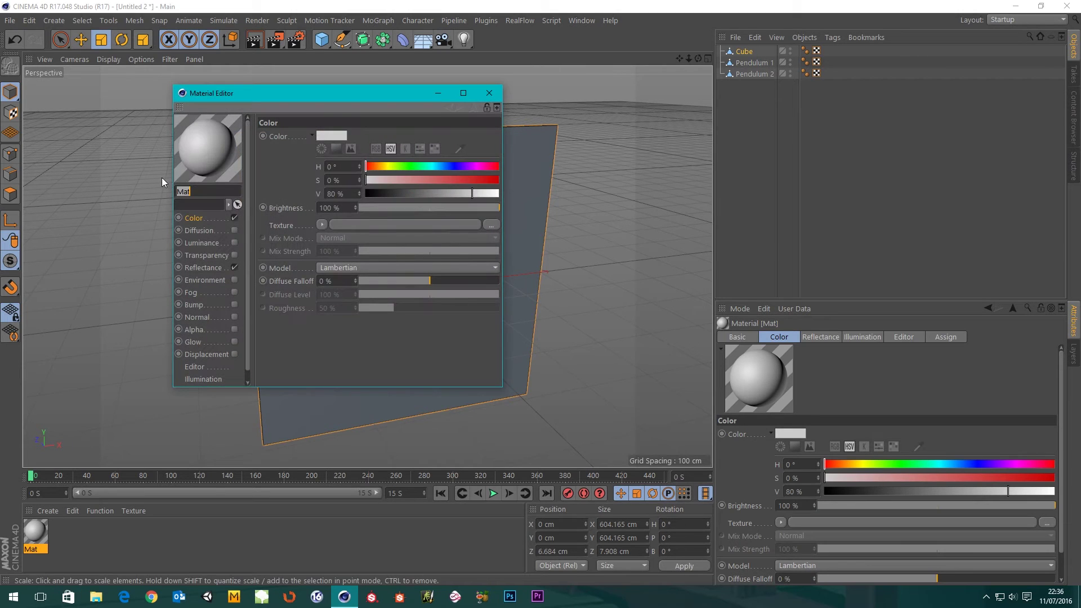
type("Wall")
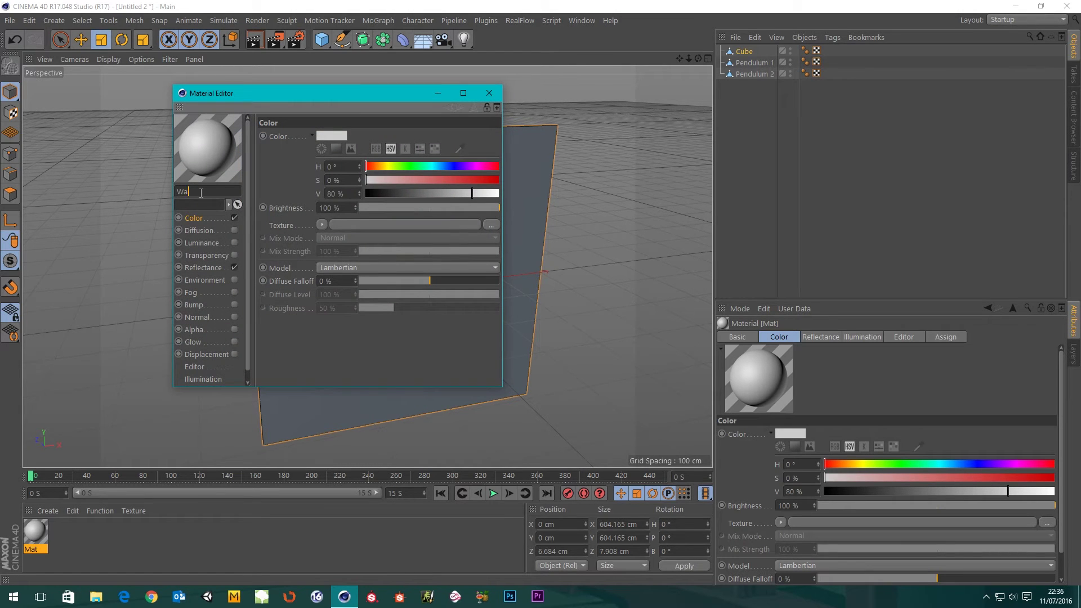
Disable the Wall material's reflectance and set its color to a soft blue with hue 207° and saturation 42%
left_click(233, 267)
left_click_drag(445, 168, 421, 177)
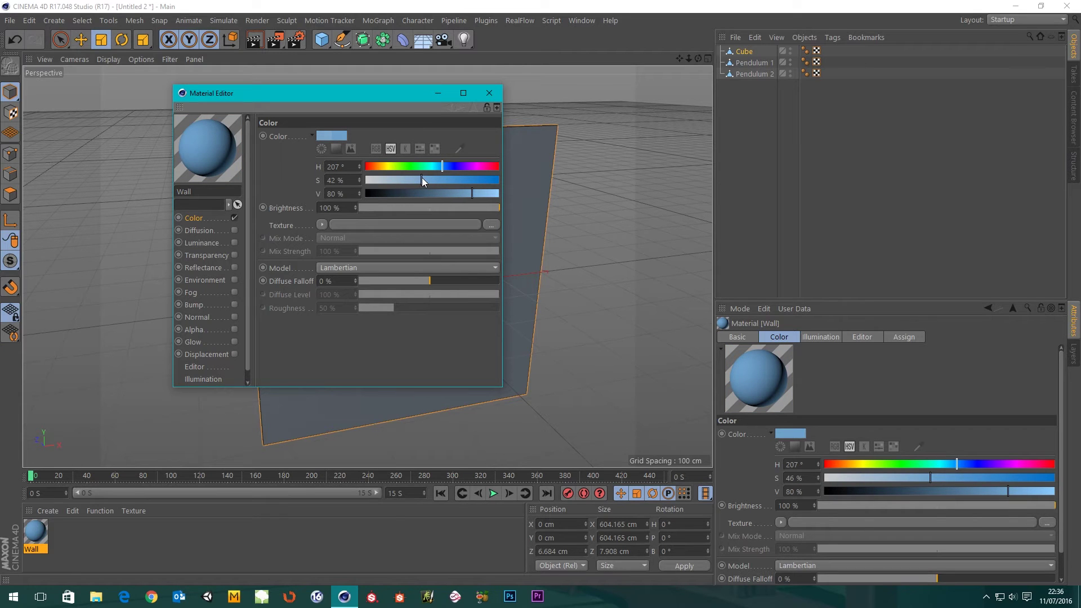
left_click(489, 93)
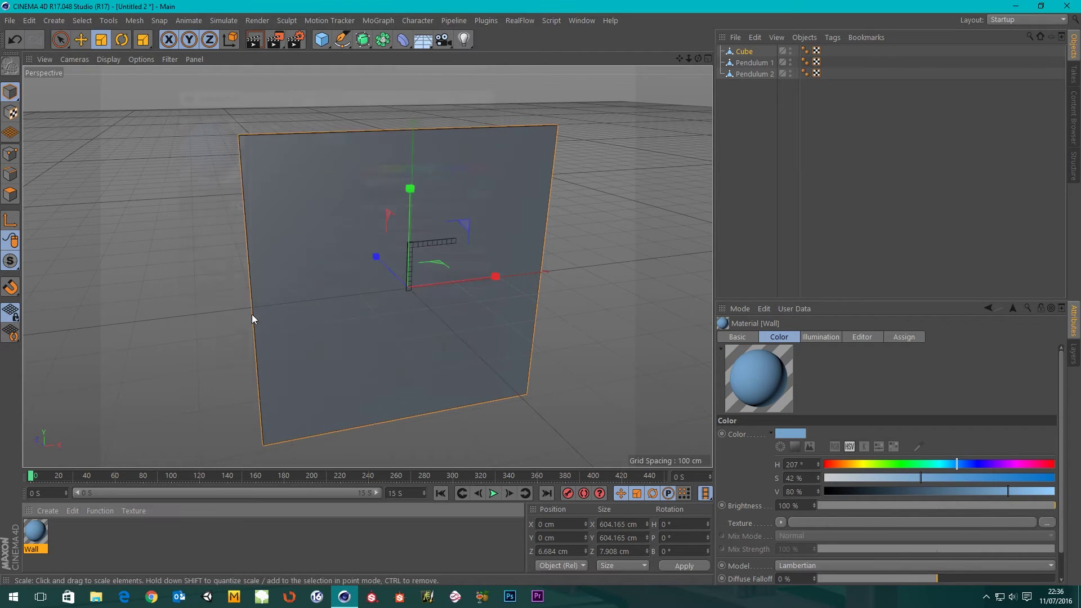
Apply the Wall material to the large cube behind the pendulum bars
left_click_drag(286, 377, 305, 355)
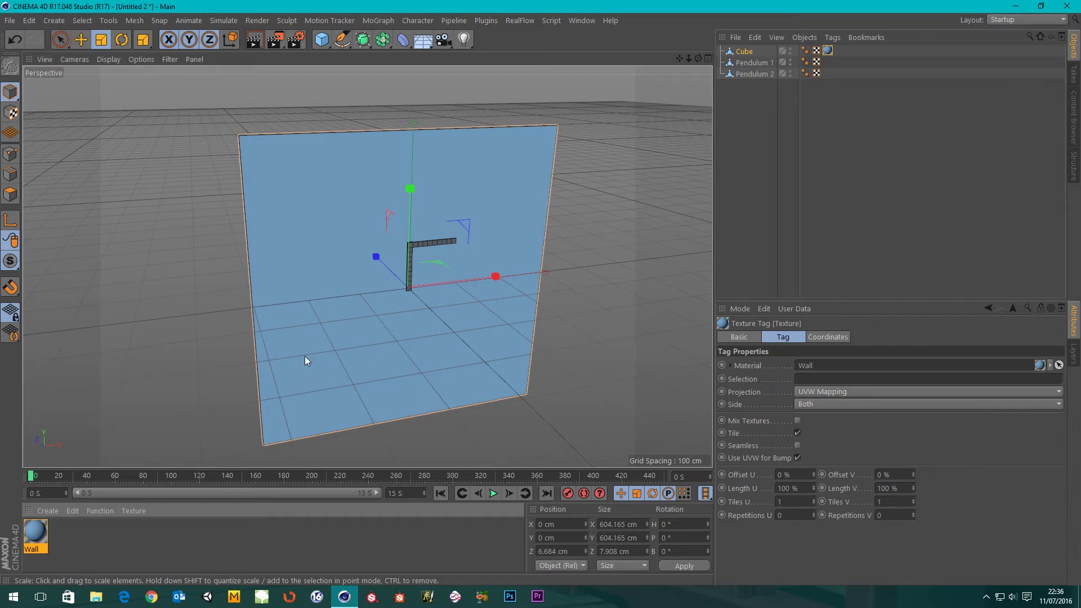
double_click(35, 532)
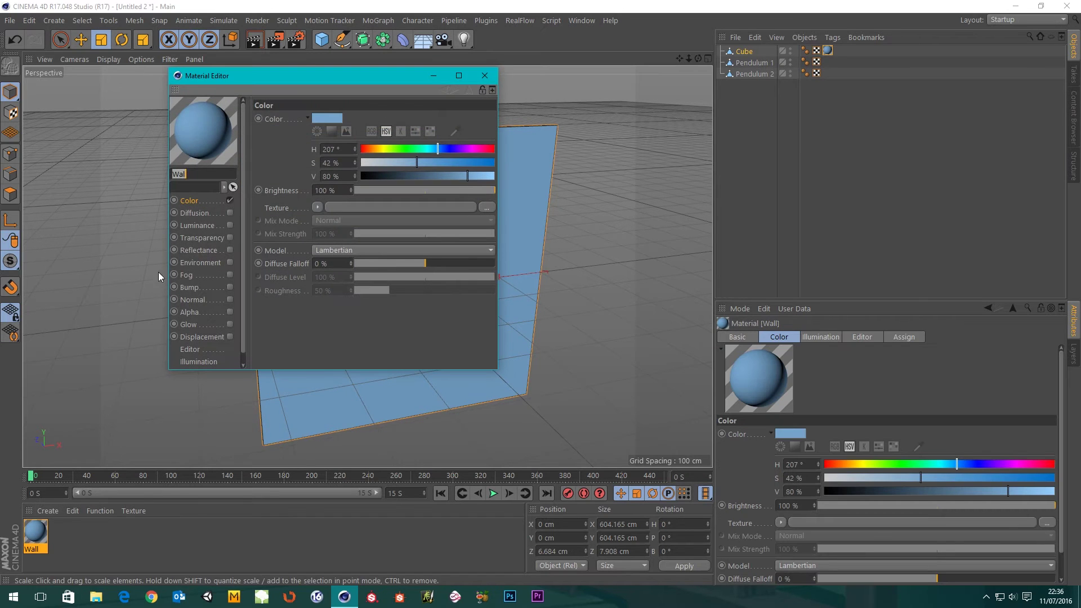
left_click(484, 75)
Duplicate the Wall material, name the copy Pendulum, and set its color to orange with hue 39°, saturation 69% and value 100%
left_click_drag(40, 536, 66, 543, "ctrl")
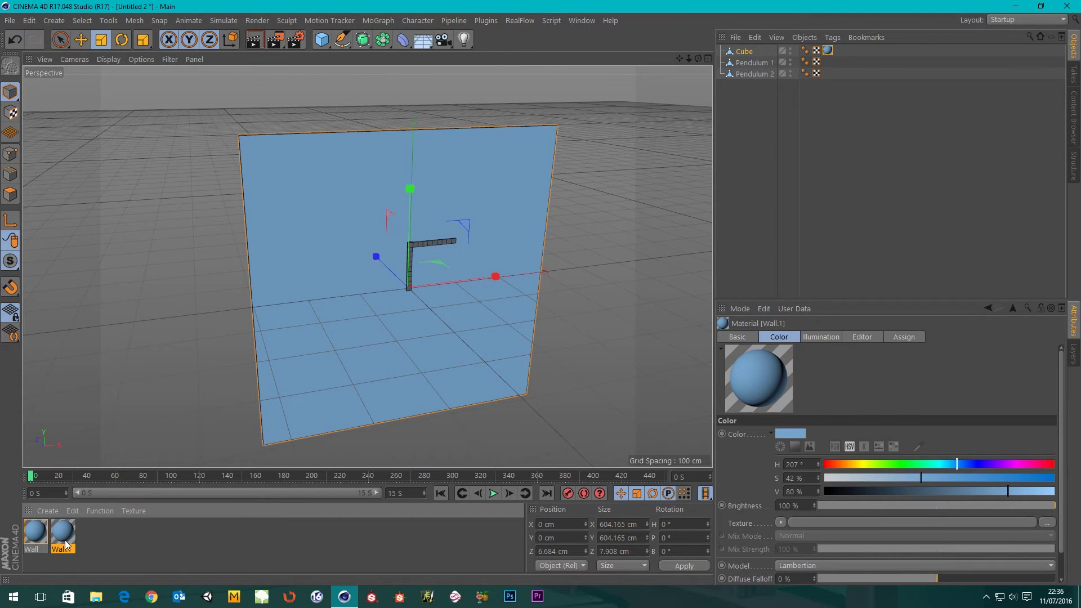
double_click(63, 542)
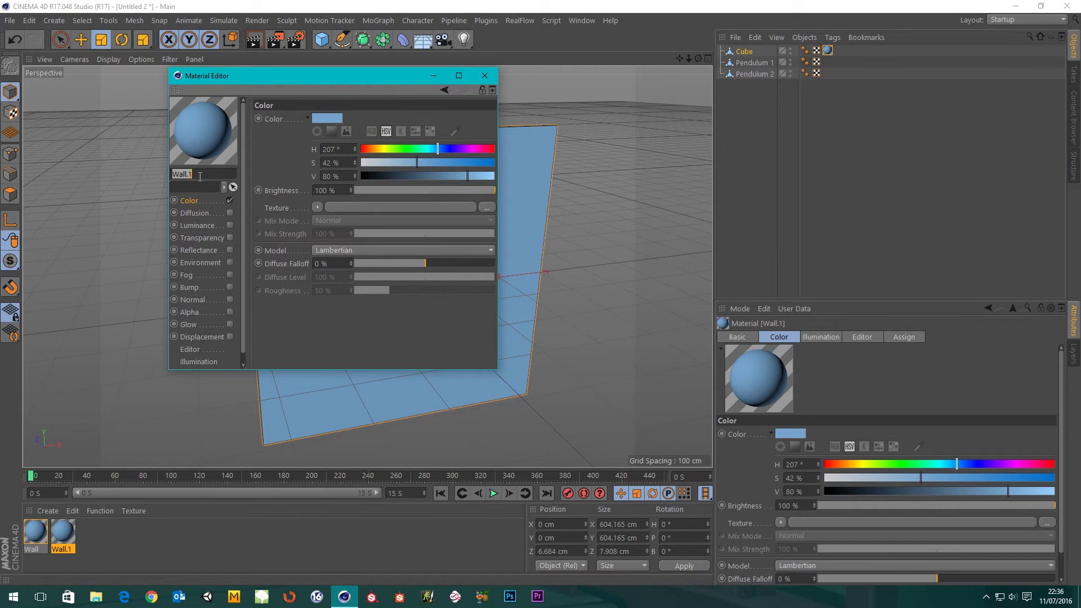
key("BackSpace")
left_click(189, 202)
left_click_drag(418, 149, 453, 164)
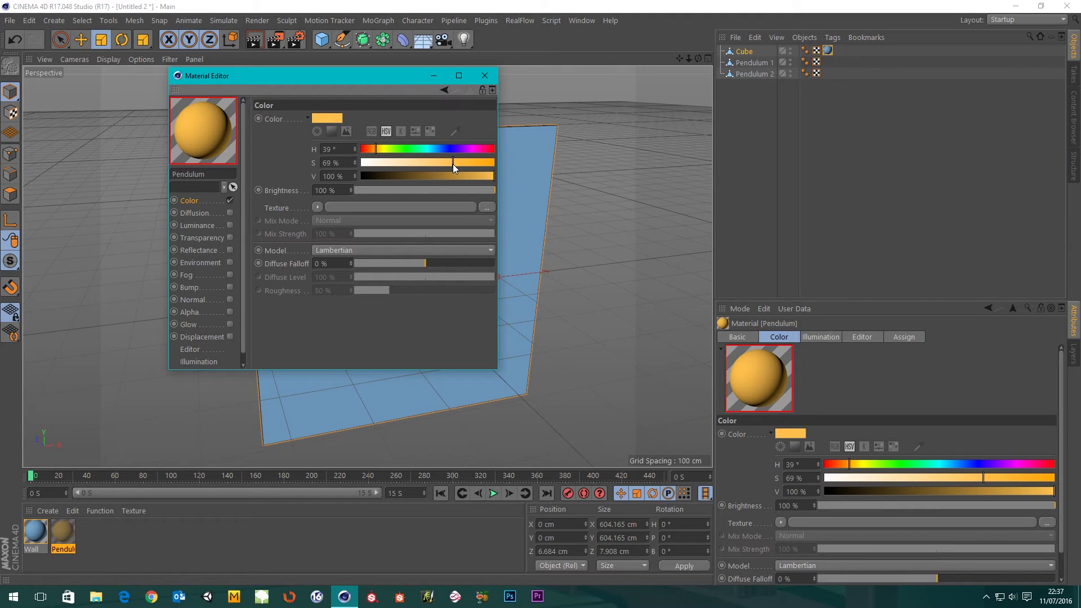
left_click(484, 76)
Apply the Pendulum material to both Pendulum 1 and Pendulum 2
left_click_drag(292, 408, 752, 63)
left_click_drag(829, 62, 829, 73, "ctrl")
left_click(750, 194)
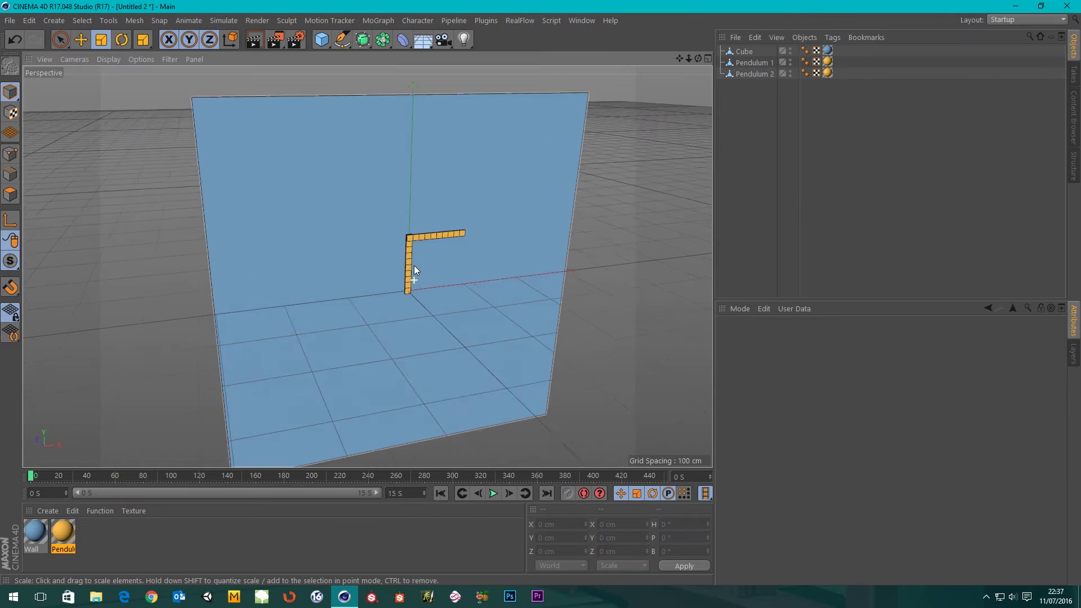
Add a dynamics Connector of the Hinge type and duplicate it
scroll(413, 265, "up", 6)
left_click_drag(467, 307, 361, 298, "alt")
scroll(304, 194, "down", 3)
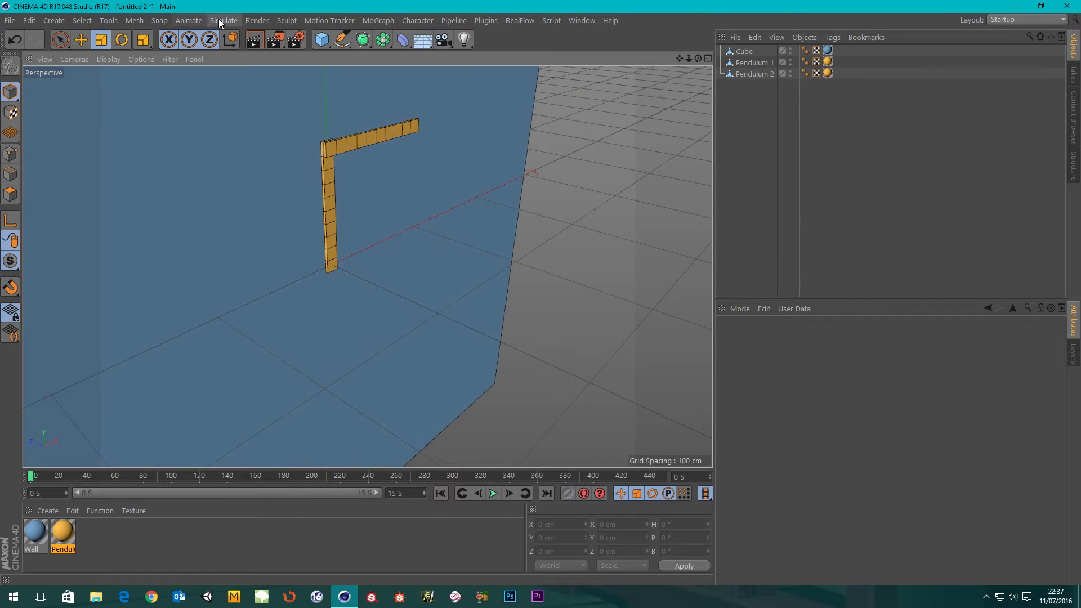
left_click(219, 20)
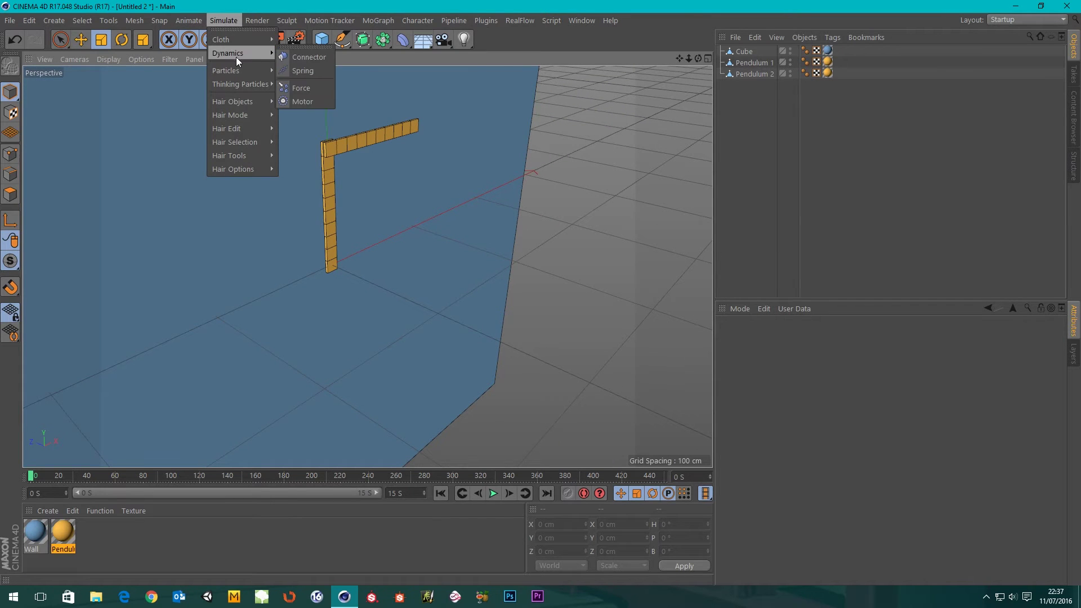
mouse_move(254, 52)
left_click(307, 57)
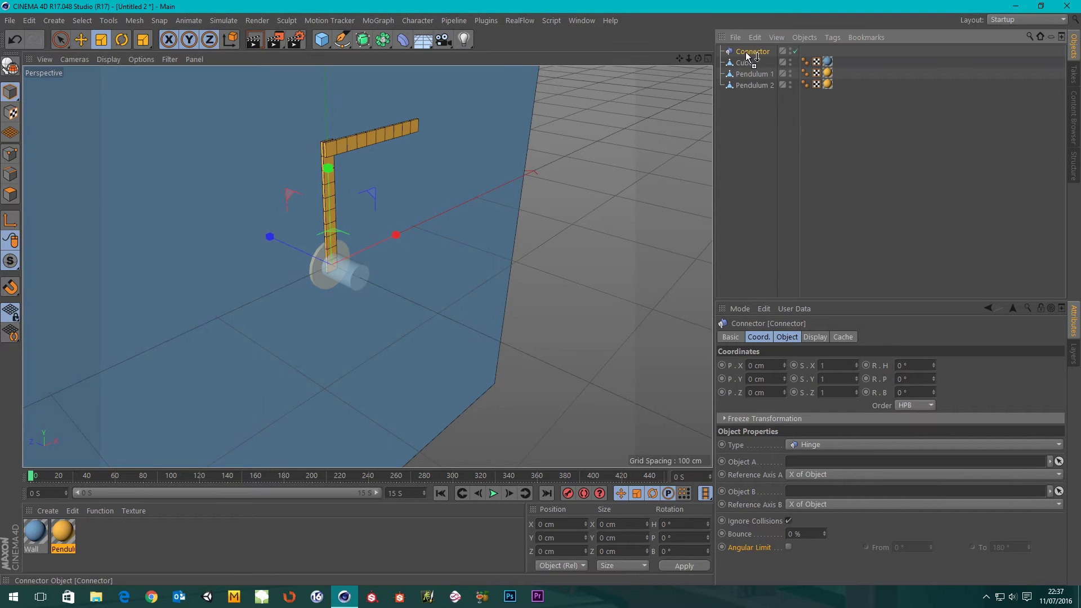
left_click_drag(745, 52, 743, 62, "ctrl")
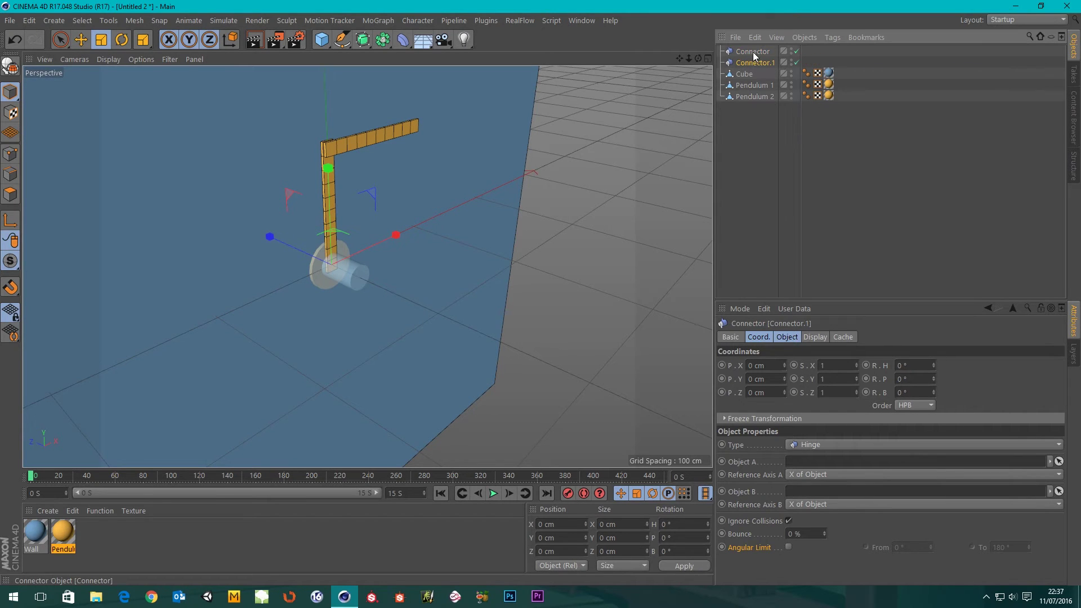
Rename the cube as Wall and reorder the hierarchy to Wall, Connector, Pendulum 1, Connector.1, Pendulum 2
left_click(752, 52)
left_click_drag(752, 52, 747, 81)
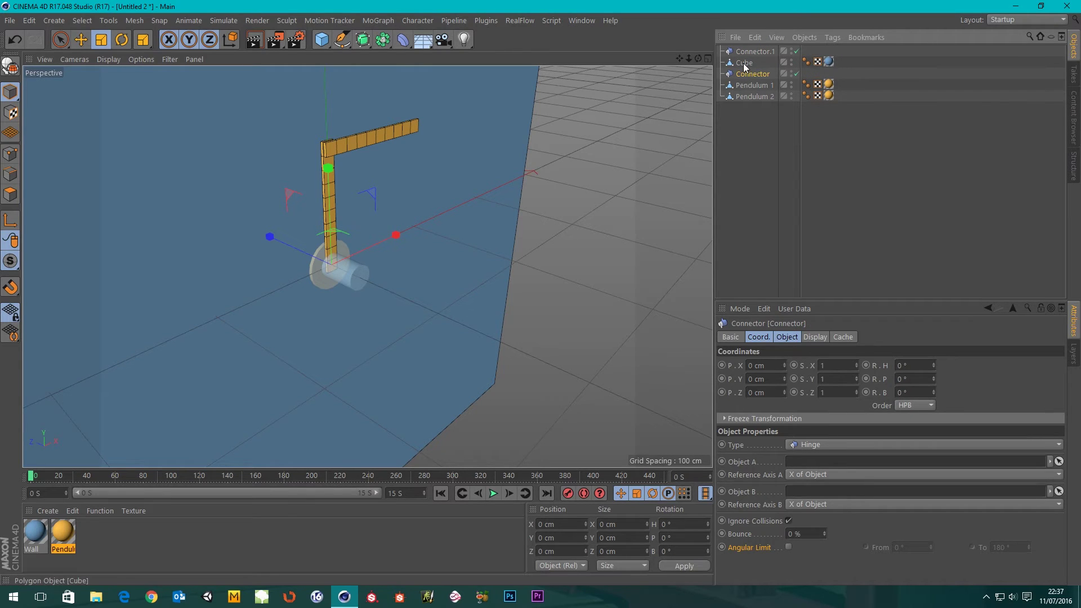
double_click(746, 63)
type("Wal")
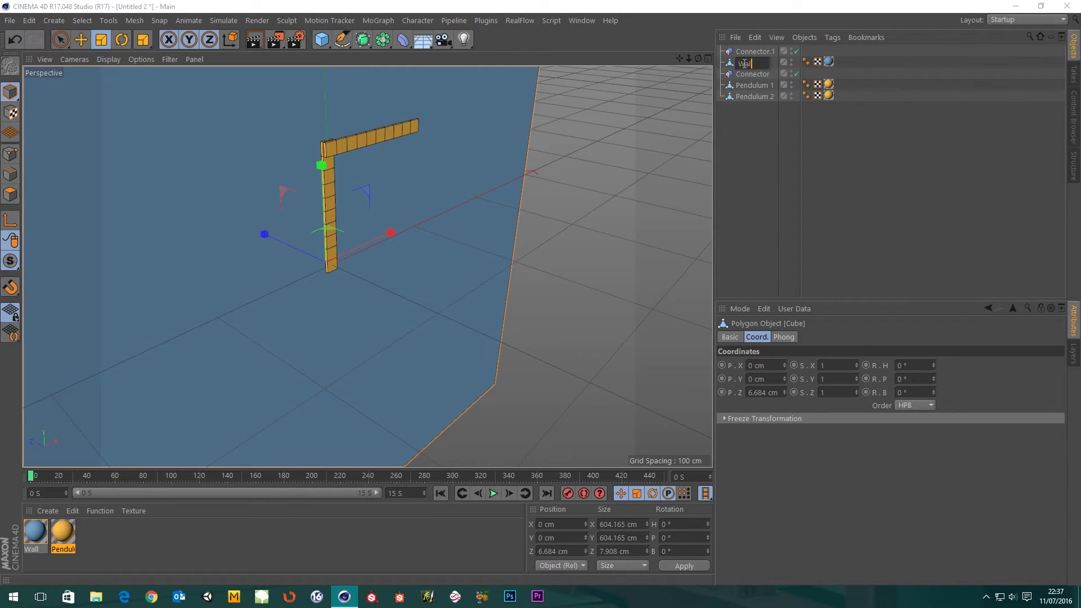
type("l")
key("Return")
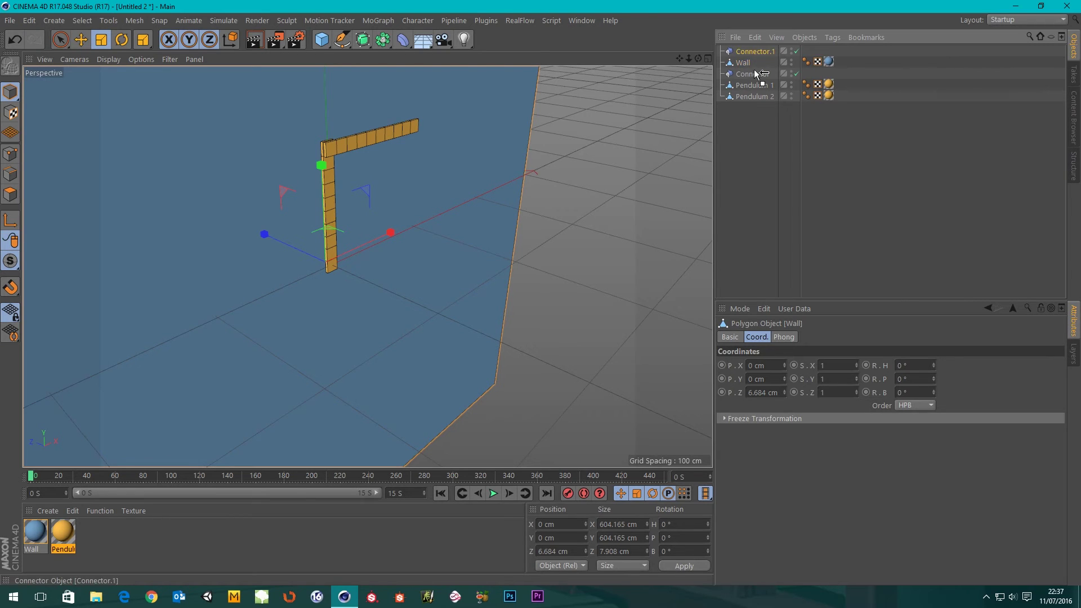
left_click_drag(756, 72, 752, 89)
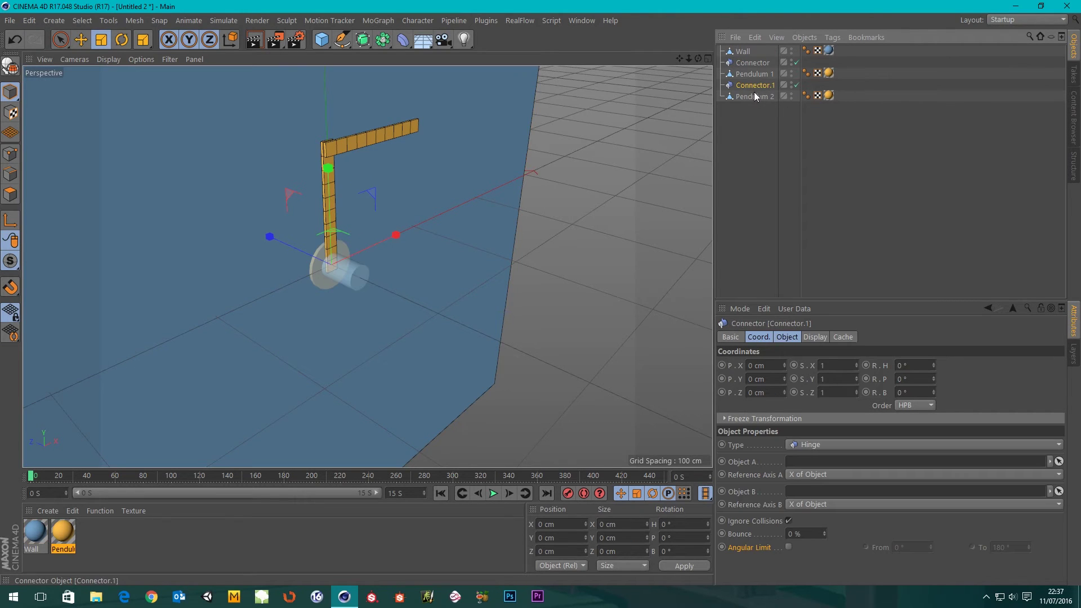
left_click(747, 140)
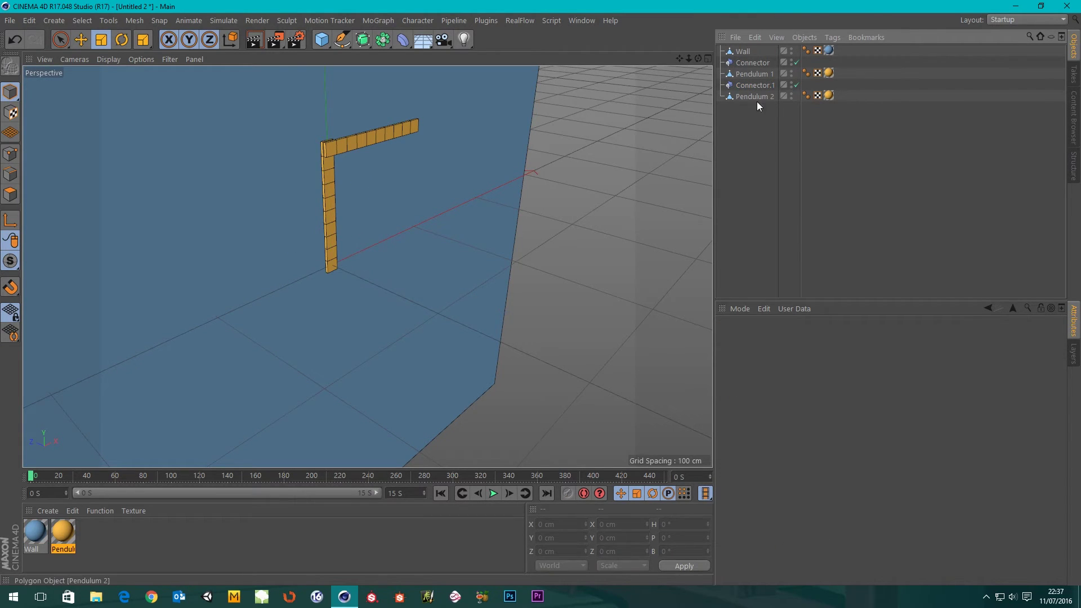
Assign Wall as Object A and Pendulum 1 as Object B of the first connector
left_click(753, 62)
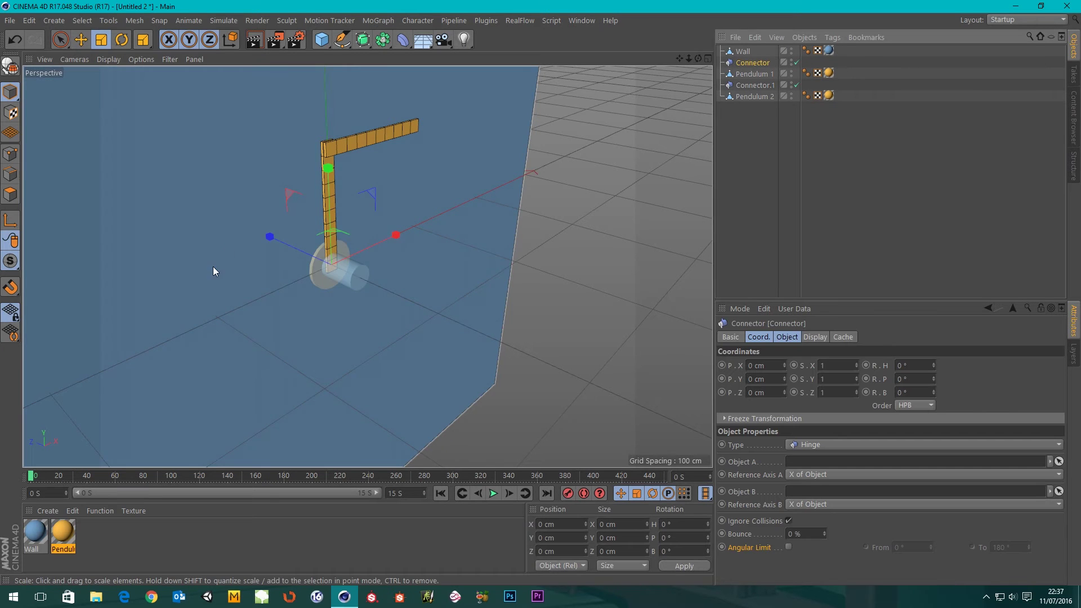
scroll(292, 260, "up", 5)
mouse_move(337, 271)
left_mouse_down("alt")
mouse_move(207, 249)
mouse_move(109, 248)
mouse_move(184, 286)
mouse_move(214, 274)
mouse_move(294, 199)
mouse_move(351, 261)
mouse_move(349, 287)
left_mouse_up("alt")
scroll(349, 279, "down", 5)
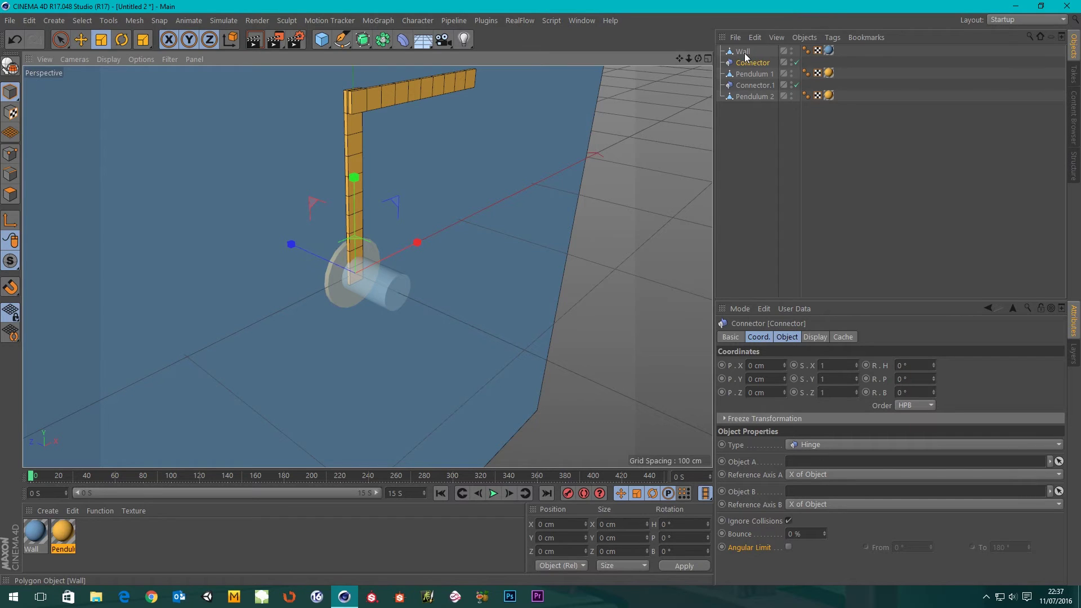
left_click_drag(743, 52, 799, 462)
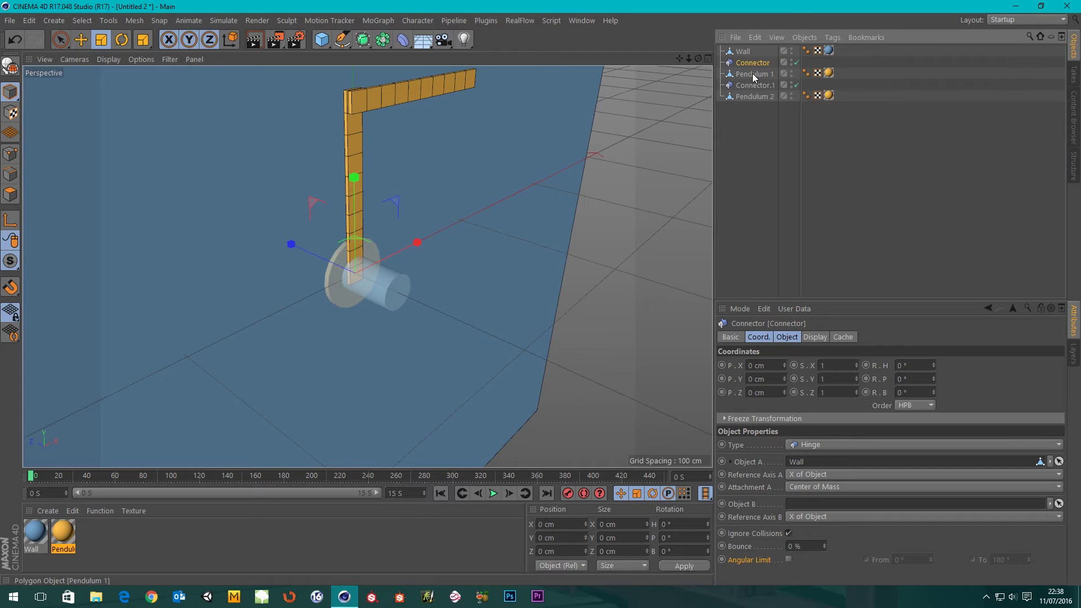
left_click_drag(752, 73, 805, 504)
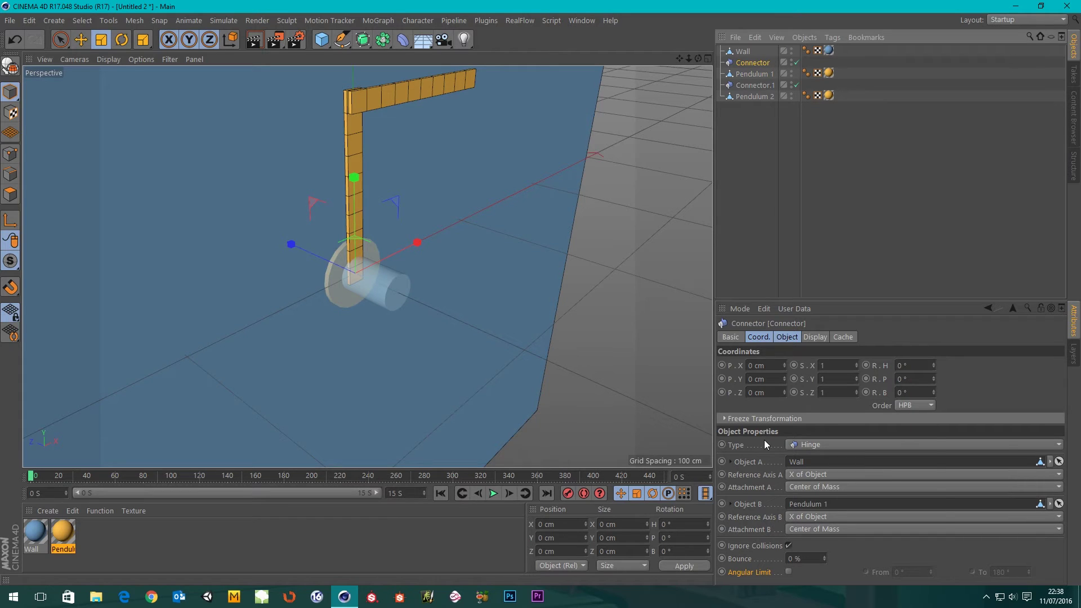
Add a Rigid Body simulation tag to Pendulum 1
left_click_drag(416, 225, 342, 166, "alt")
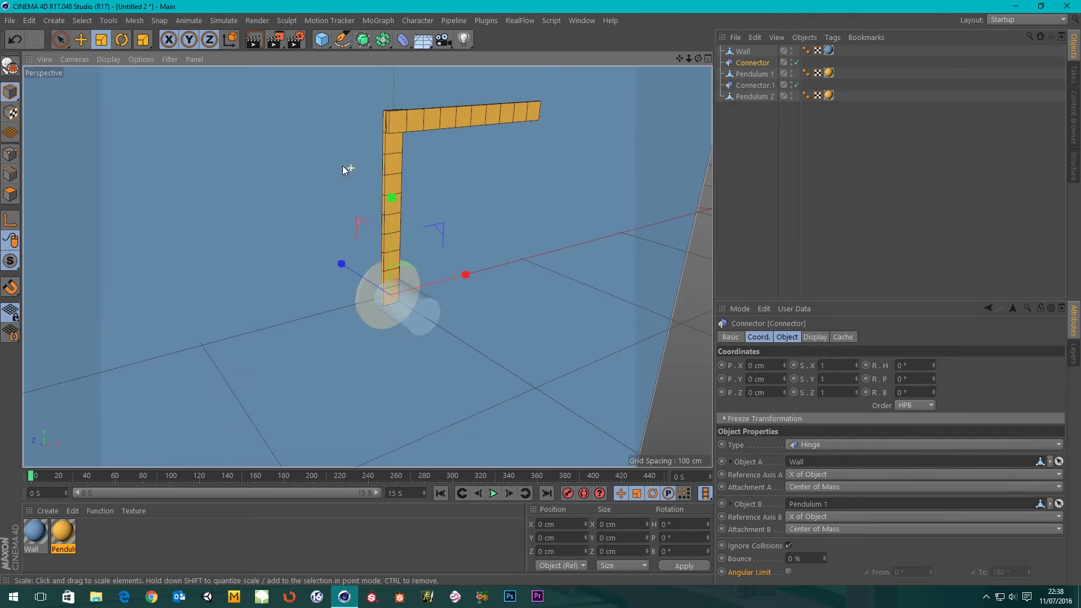
left_click(749, 76)
right_click(749, 76)
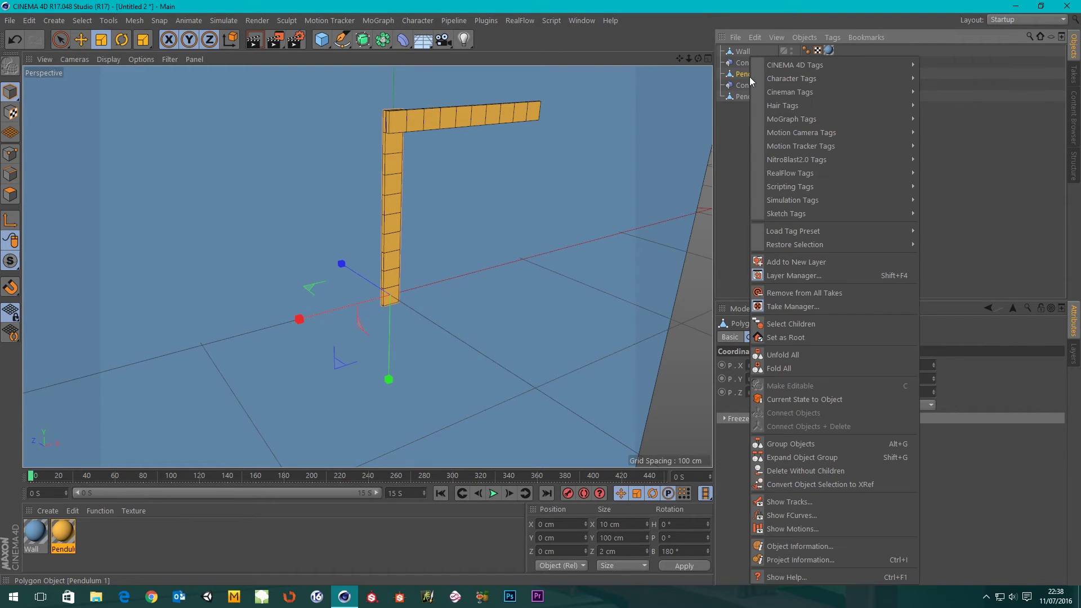
mouse_move(830, 201)
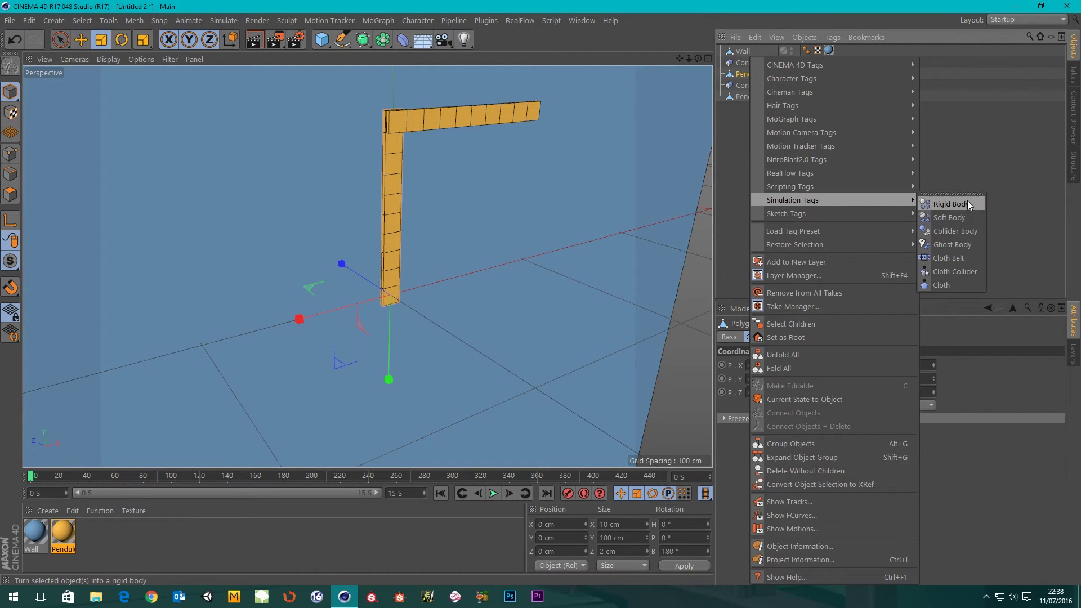
left_click(967, 205)
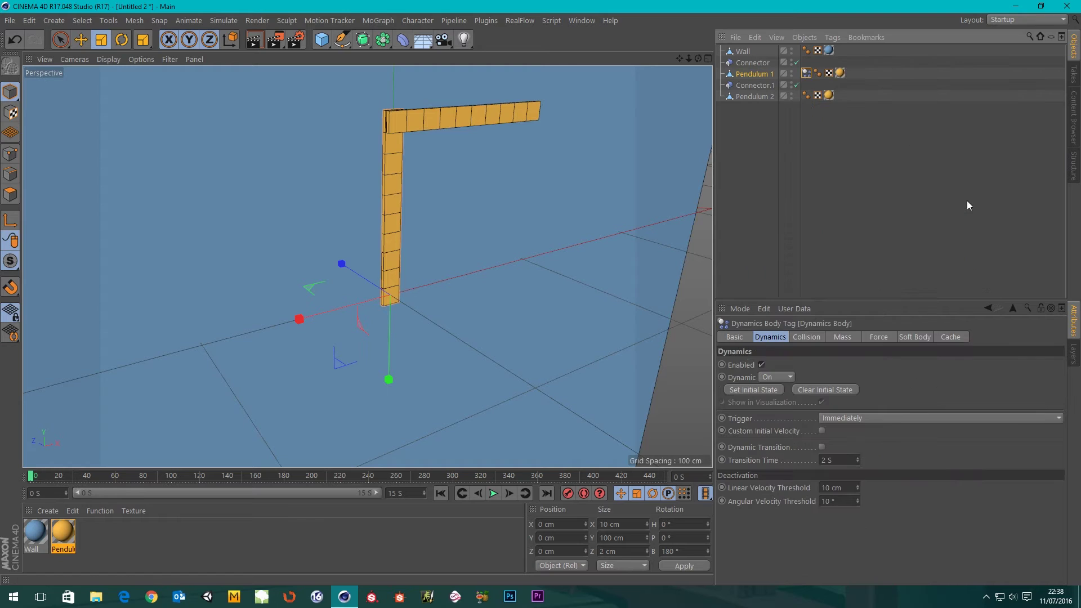
left_click(765, 144)
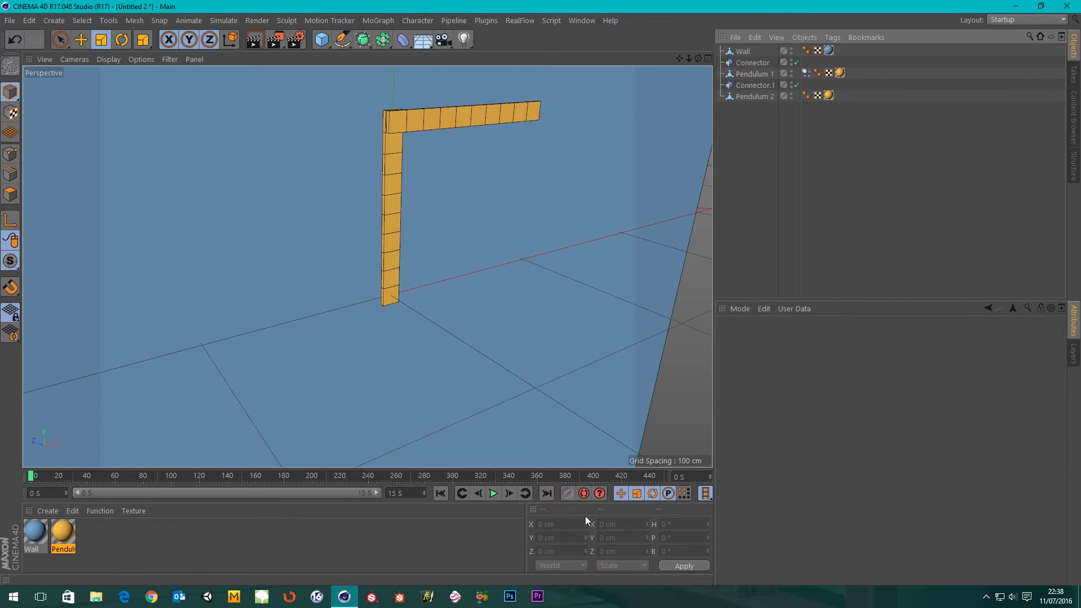
Play the simulation briefly to test the first hinge, then rewind to the start of the timeline
left_click(491, 496)
left_click(493, 494)
left_click(441, 494)
Review the dynamics settings of Pendulum 1's body tag and the object properties of the first connector
left_click(806, 73)
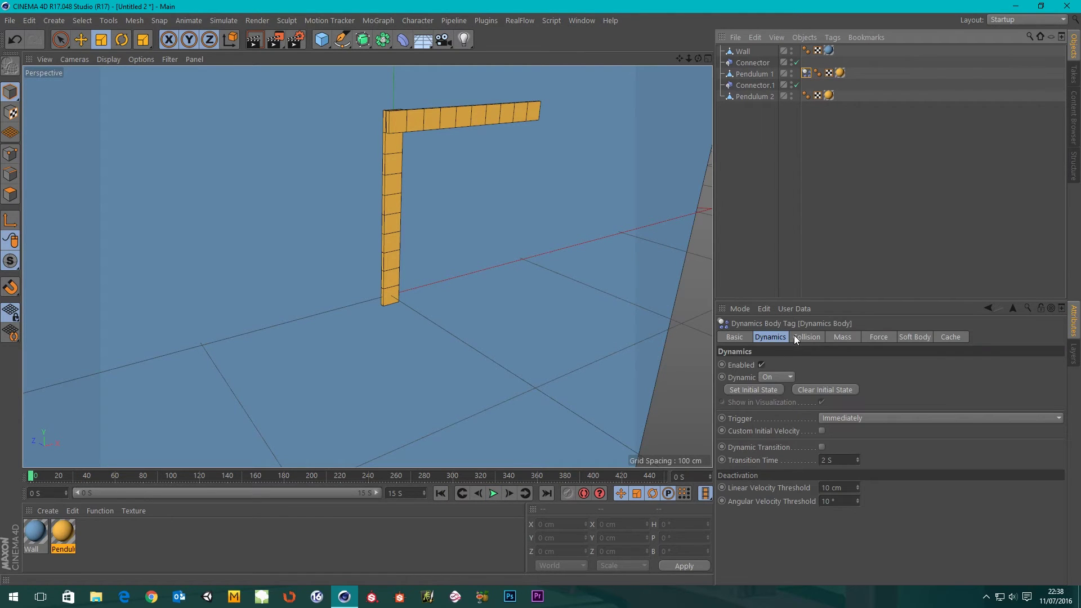
left_click(755, 73)
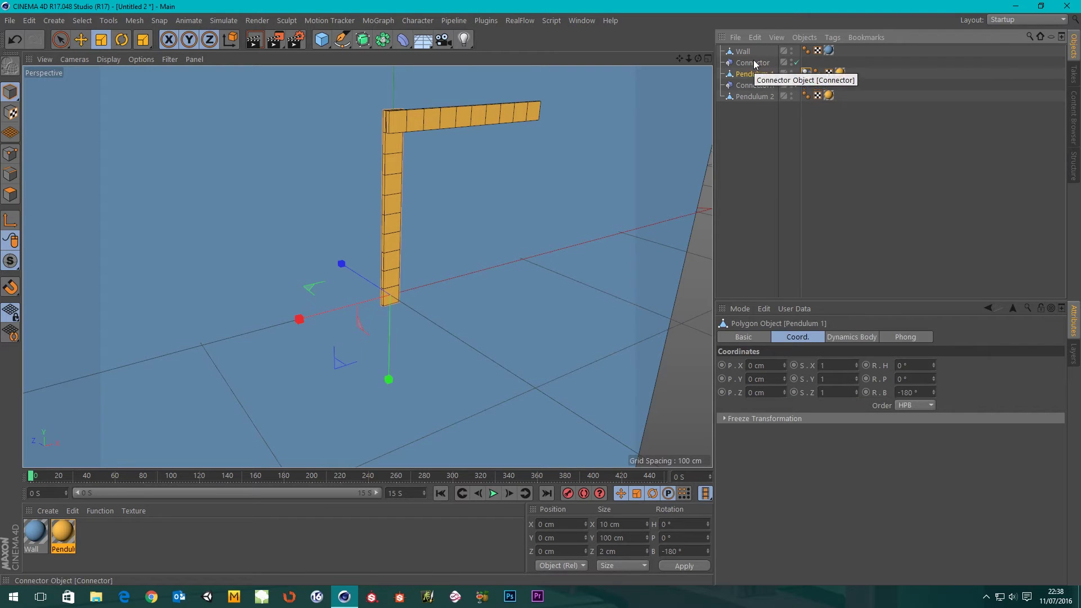
left_click(755, 63)
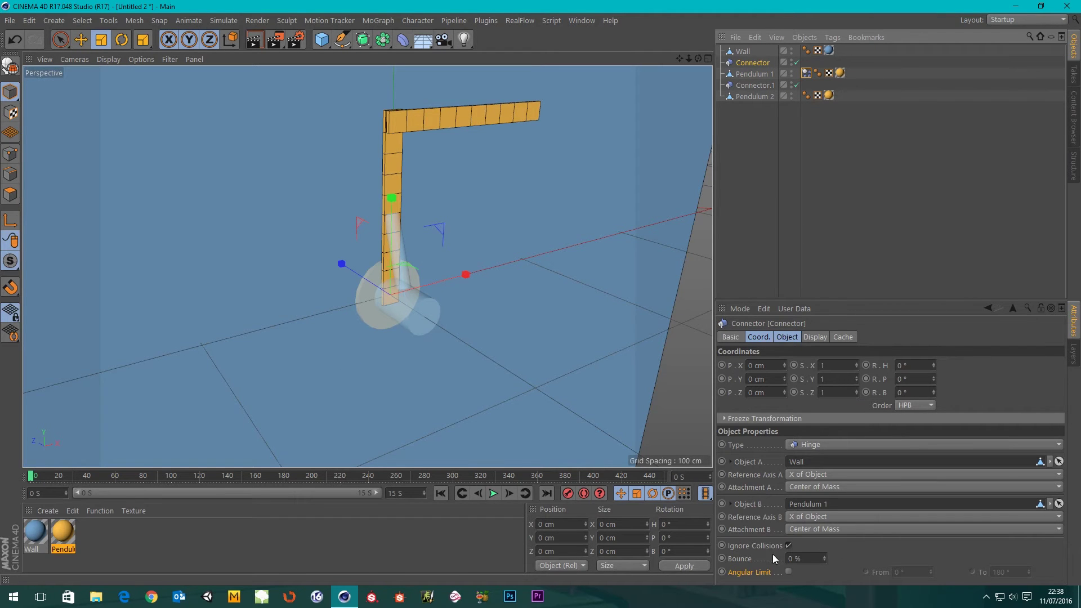
left_click(794, 337)
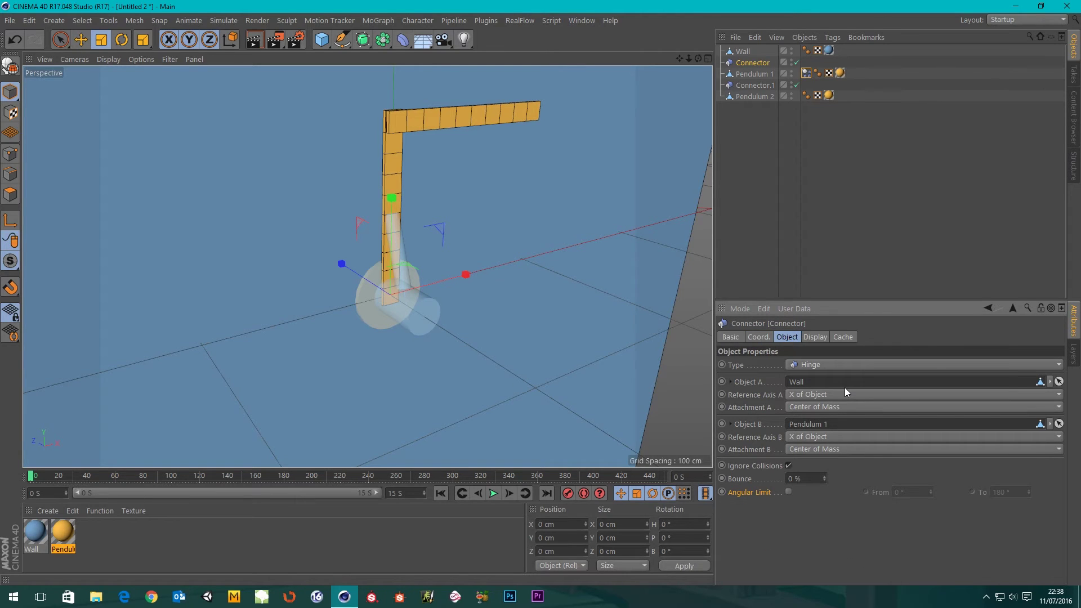
Rename the second connector as Connector 2 and the first one as Connector 1
left_click(754, 86)
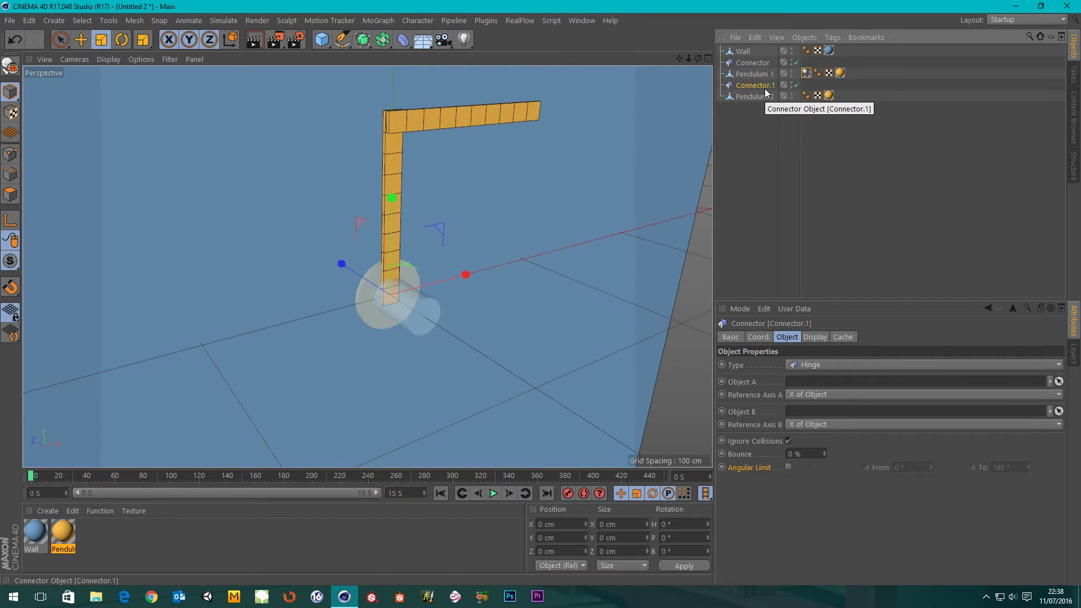
double_click(768, 88)
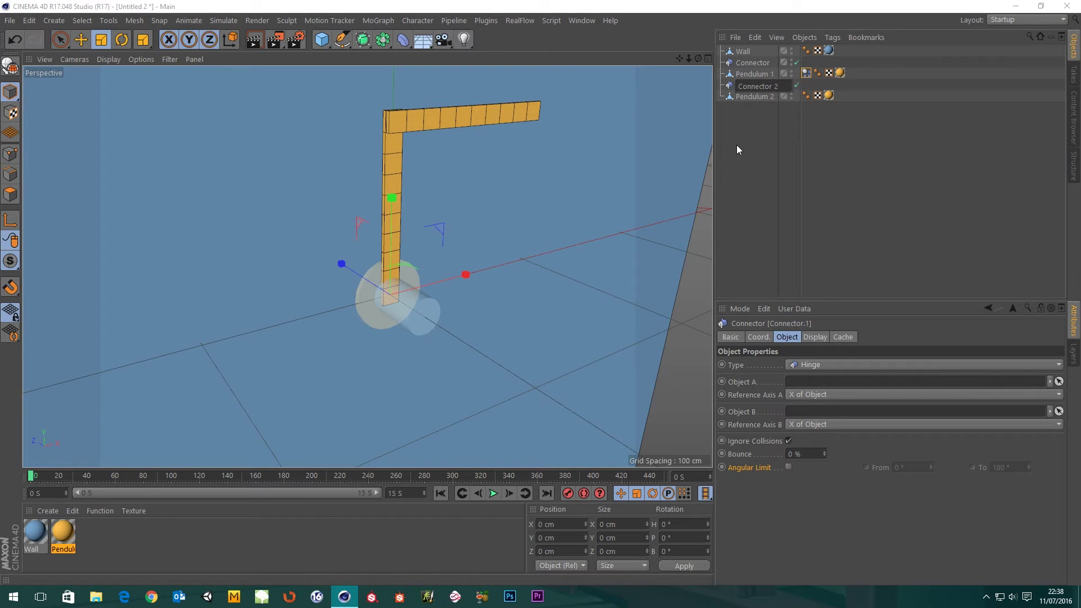
type("Connector 2")
key("Return")
double_click(751, 63)
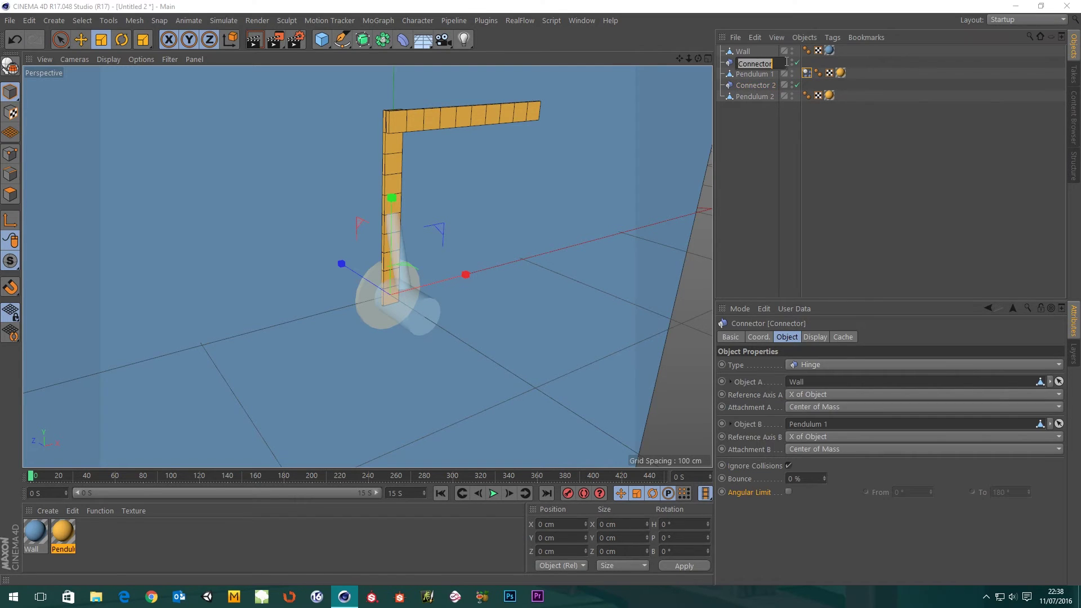
type("Connector 1")
key("Return")
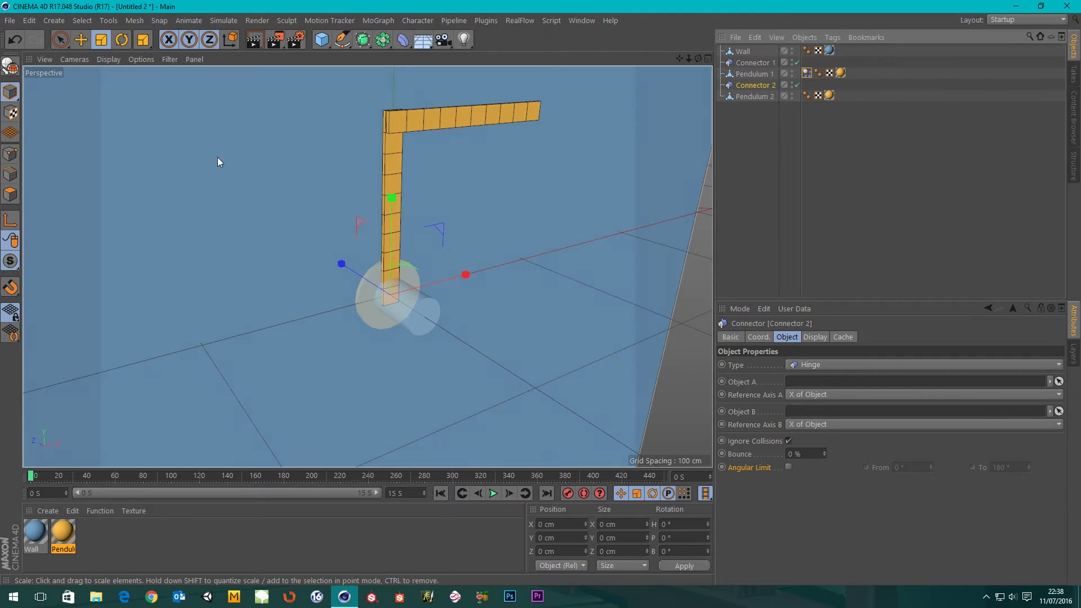
Move Connector 2 up to a Y position of 90 cm so it sits at the joint between the two pendulums
left_click(77, 43)
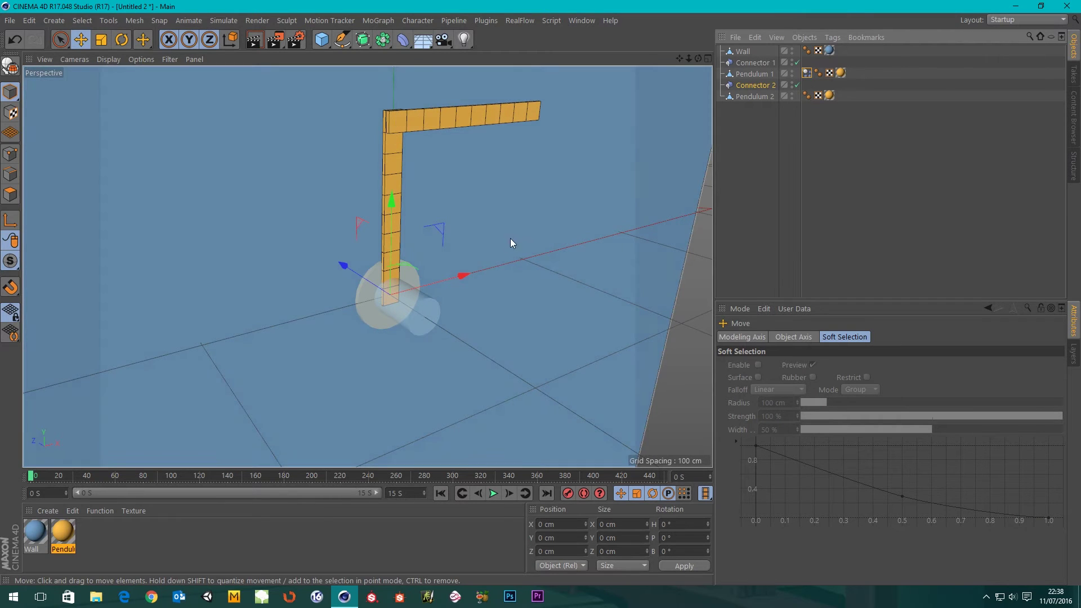
middle_click(617, 324)
scroll(617, 324, "down", 3)
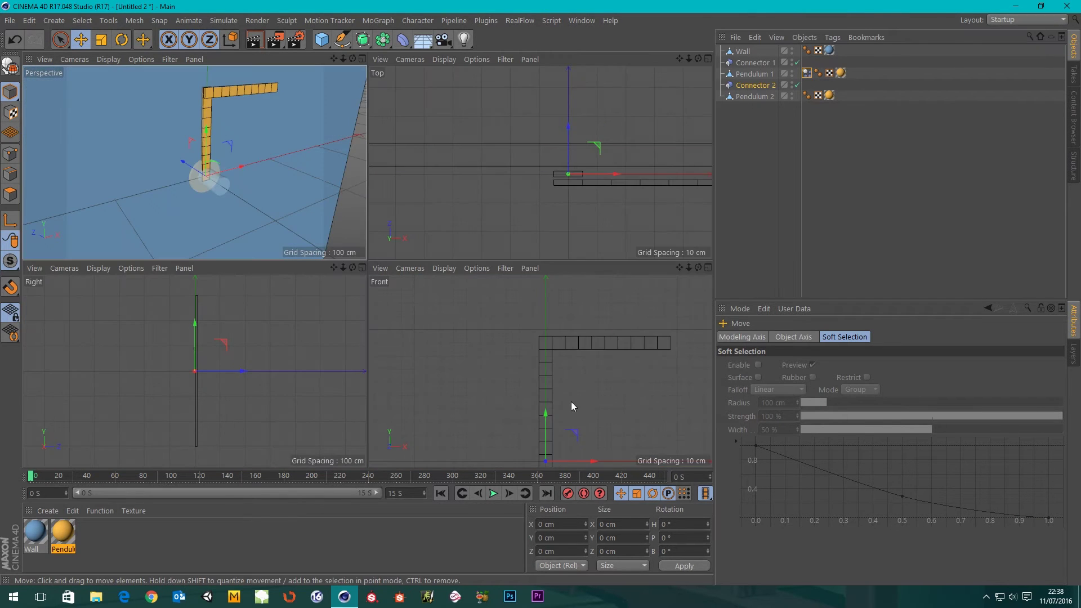
middle_click(571, 401)
scroll(534, 342, "down", 2)
middle_click_drag(488, 364, 505, 304, "alt")
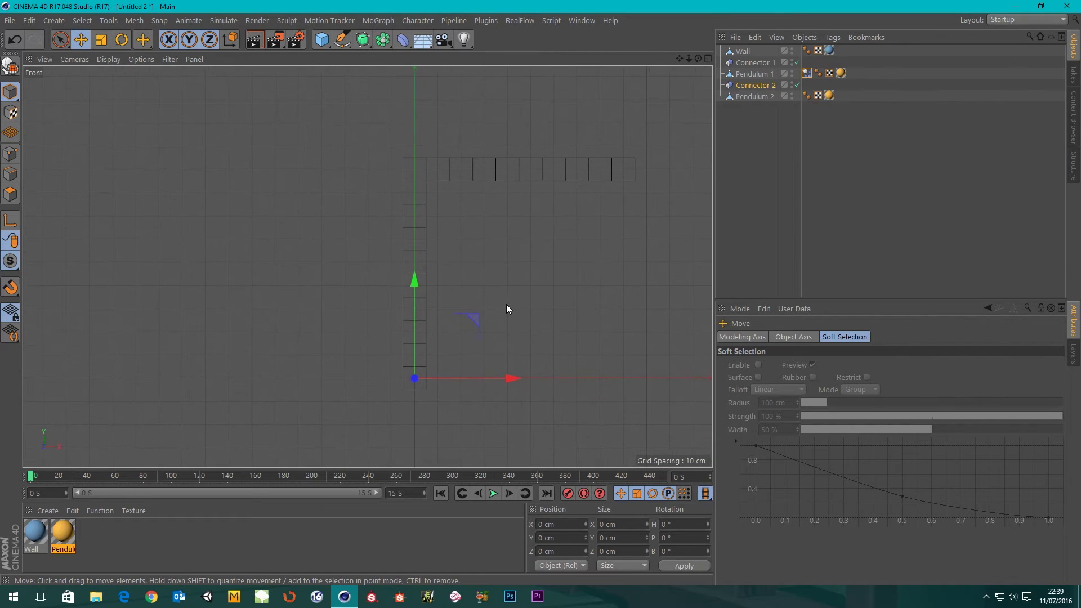
type("90")
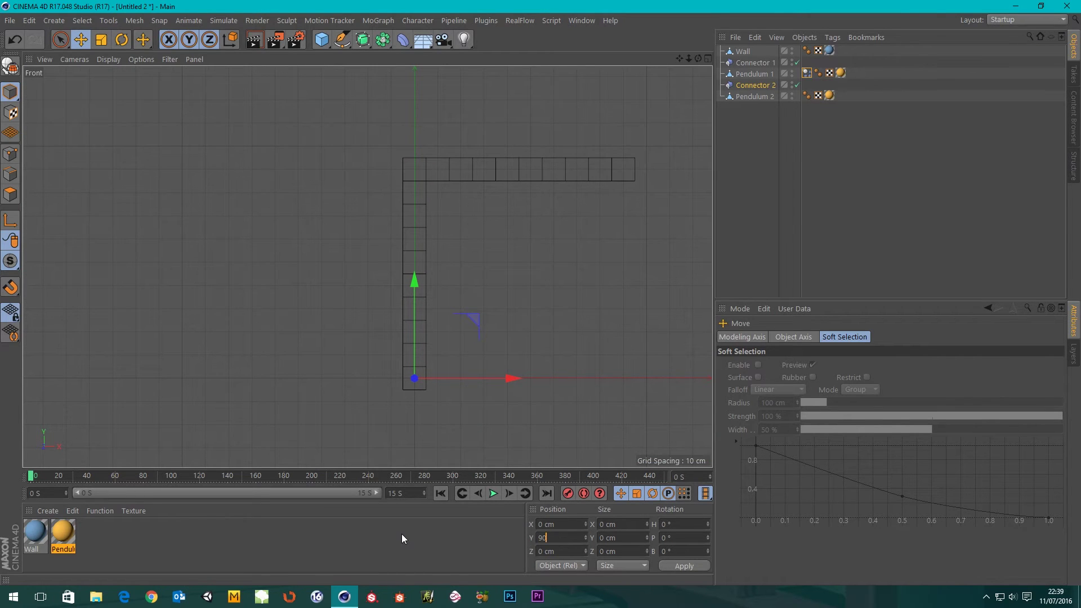
key("Return")
middle_click(308, 266)
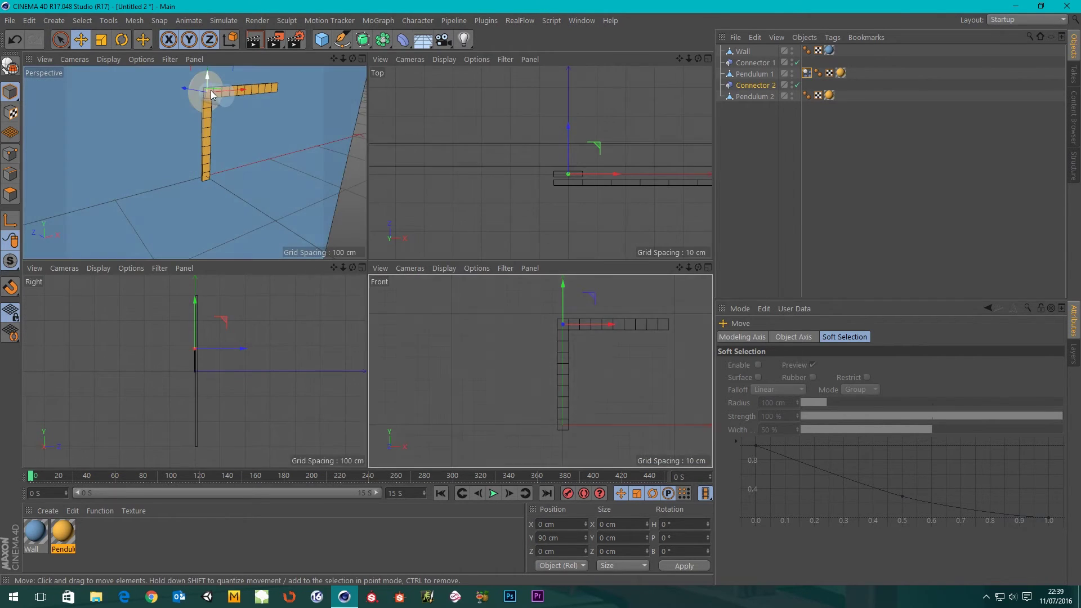
middle_click(319, 242)
scroll(394, 220, "up", 3)
mouse_move(401, 228)
left_mouse_down("alt")
mouse_move(512, 248)
mouse_move(393, 234)
left_mouse_up("alt")
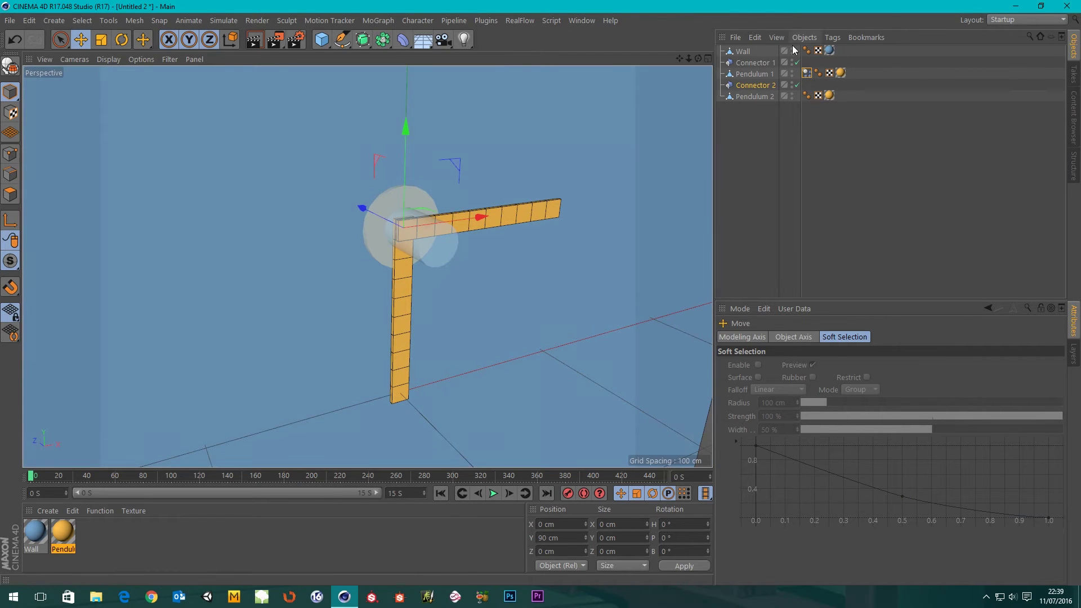
Assign Pendulum 1 as Object A and Pendulum 2 as Object B of Connector 2
left_click(756, 87)
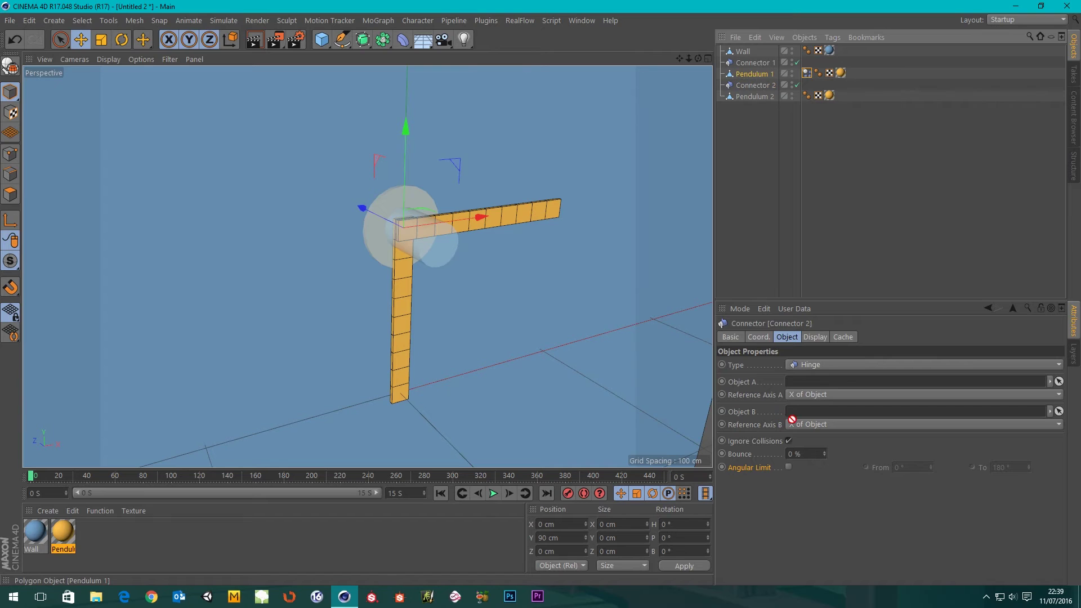
left_click_drag(803, 388, 804, 388)
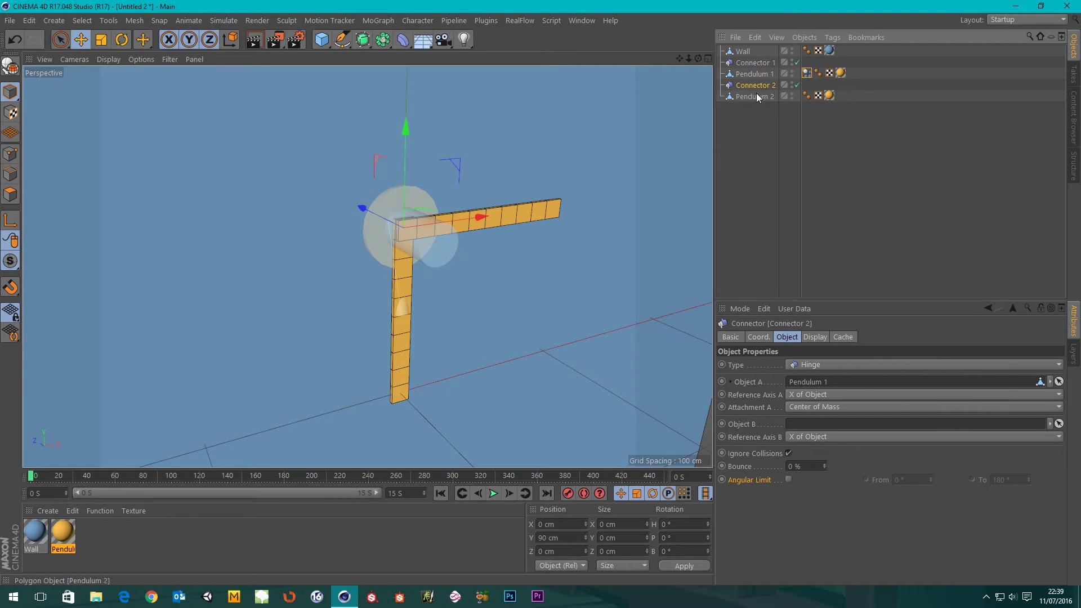
left_click_drag(797, 427, 796, 423)
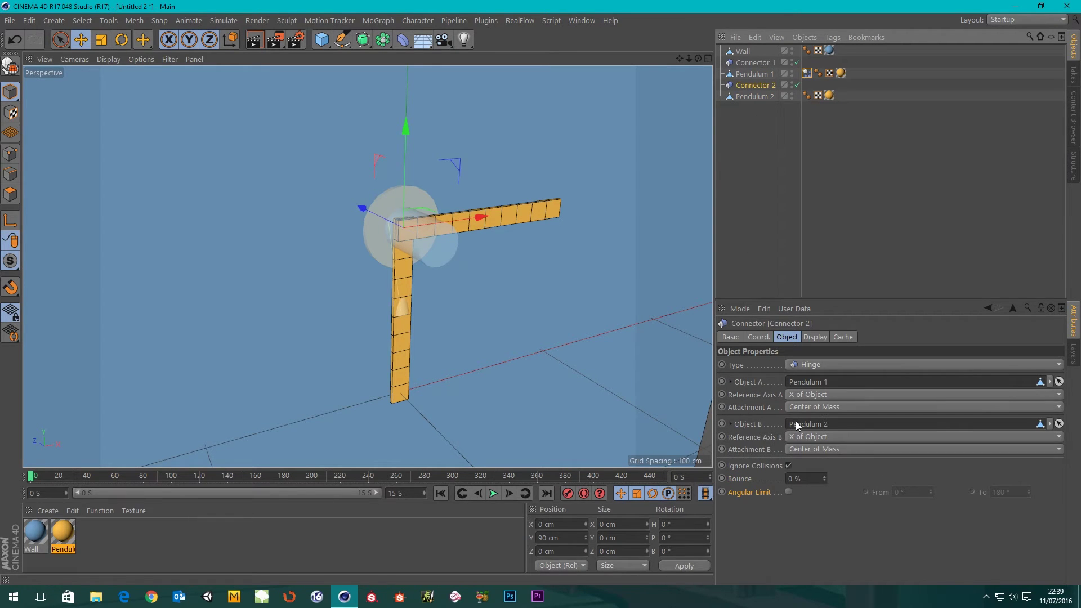
left_click(493, 494)
Add a Rigid Body simulation tag to Pendulum 2
left_click(751, 96)
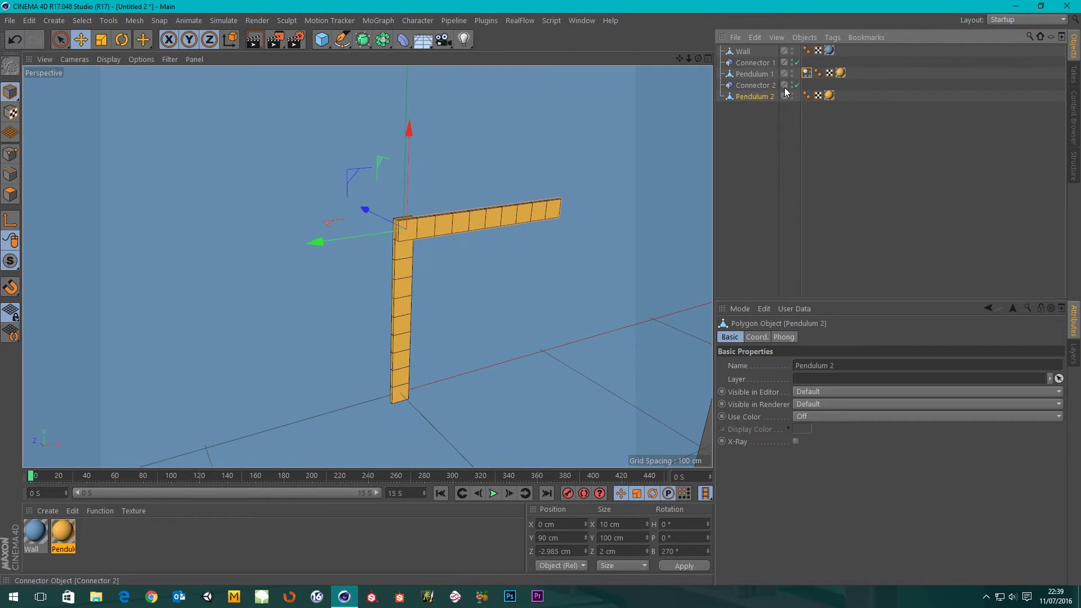
right_click(757, 96)
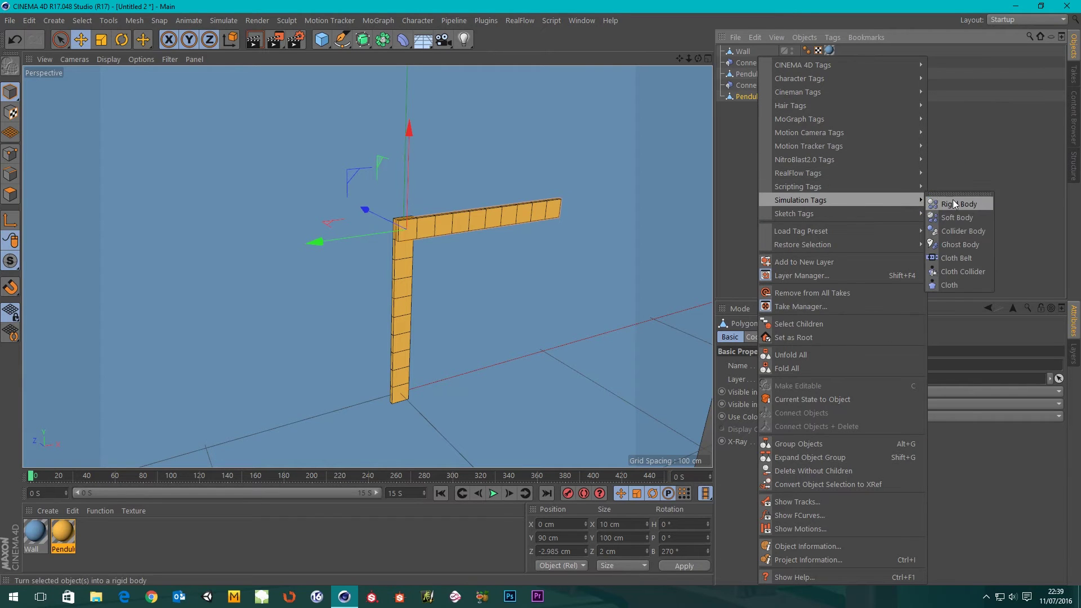
left_click(957, 201)
left_click(769, 121)
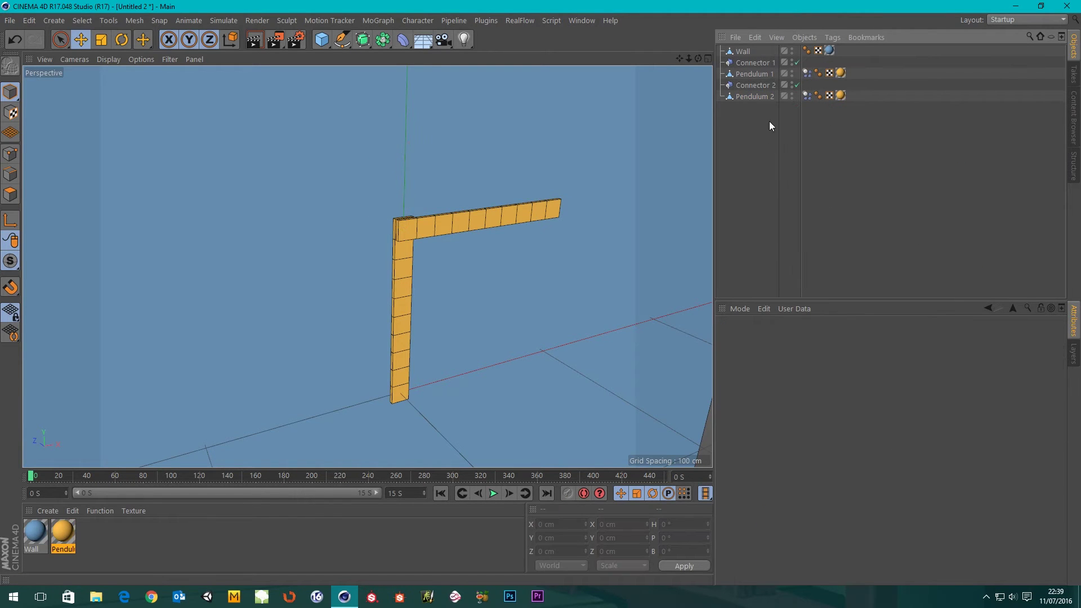
Try Polygon Point as Connector 2's Attachment B and inspect where it attaches to Pendulum 2
left_click(753, 85)
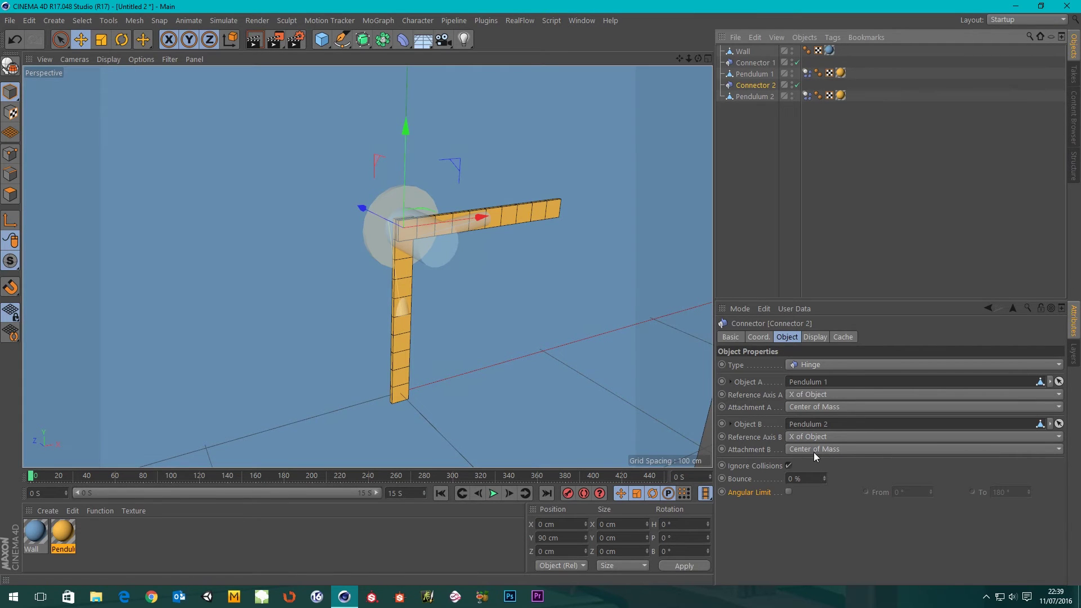
scroll(376, 319, "down", 2)
left_click_drag(316, 305, 352, 279, "alt")
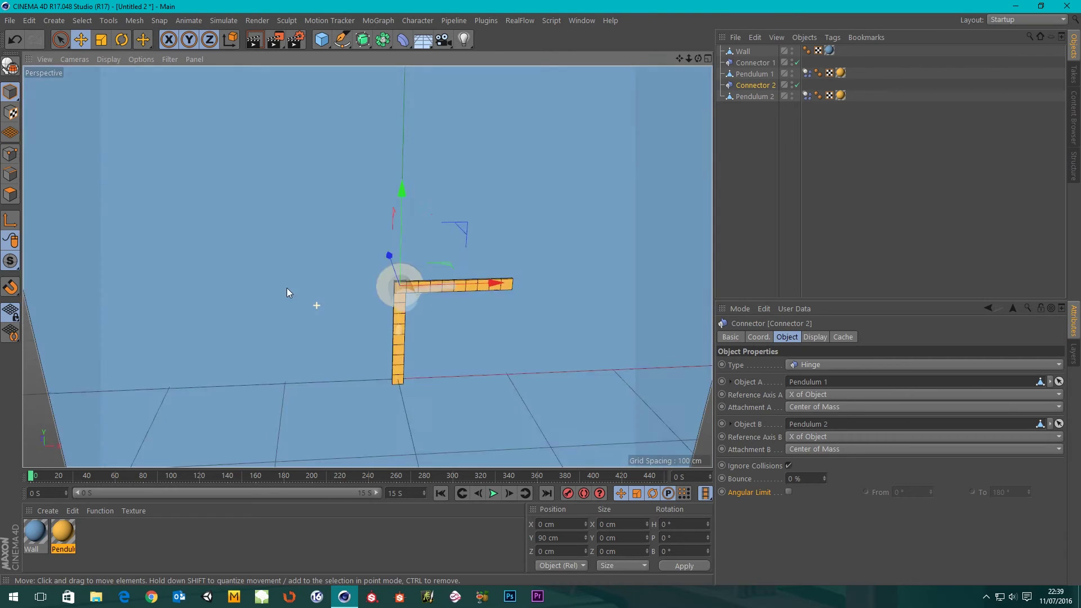
left_click_drag(404, 312, 389, 314, "alt")
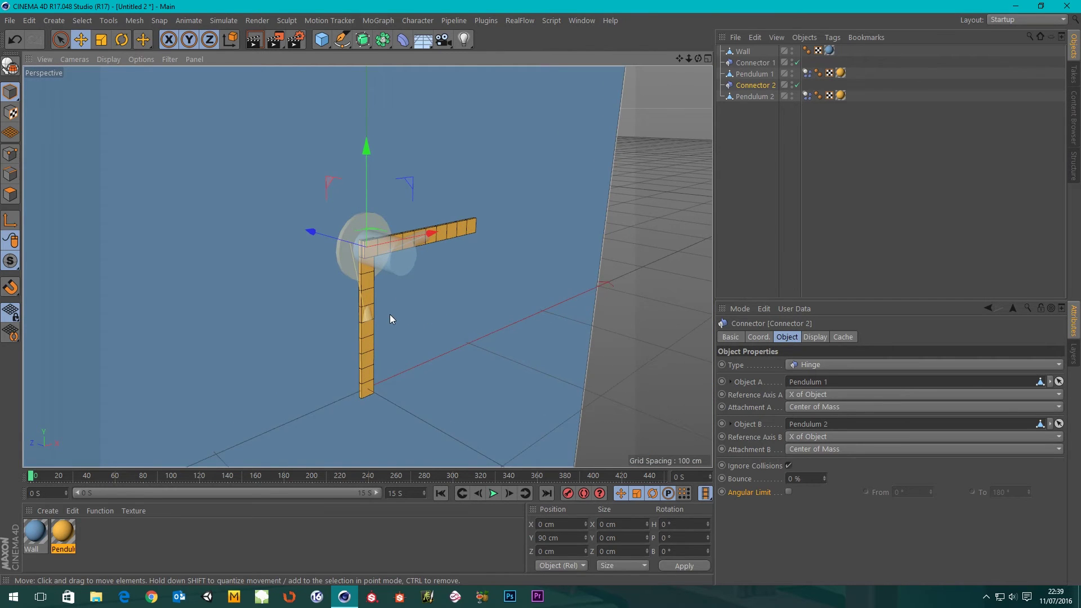
scroll(351, 341, "up", 3)
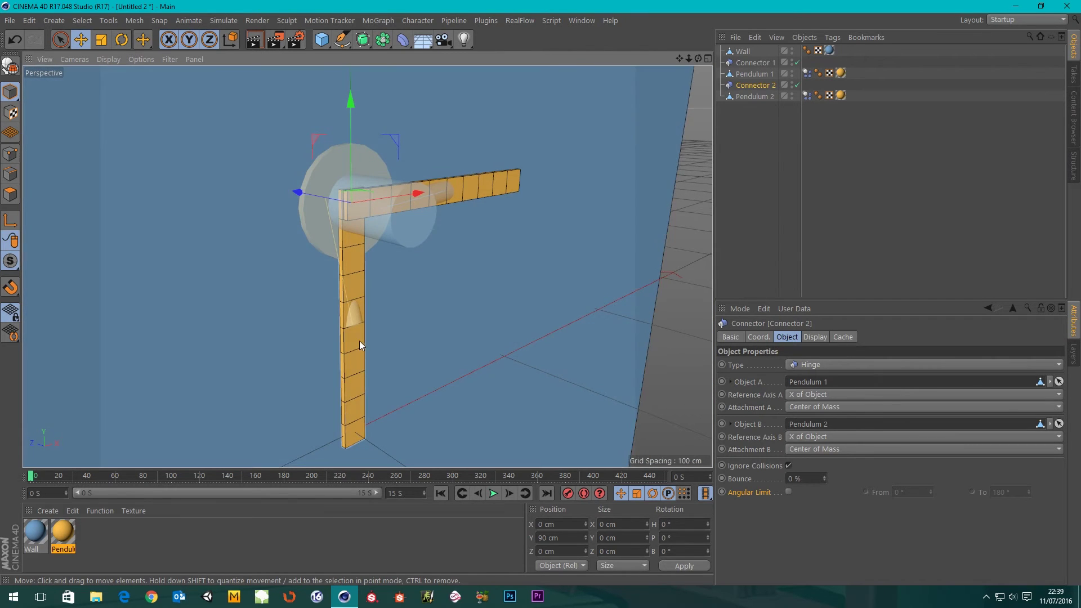
mouse_move(438, 184)
left_mouse_down("alt")
mouse_move(334, 228)
mouse_move(366, 251)
mouse_move(452, 183)
left_mouse_up("alt")
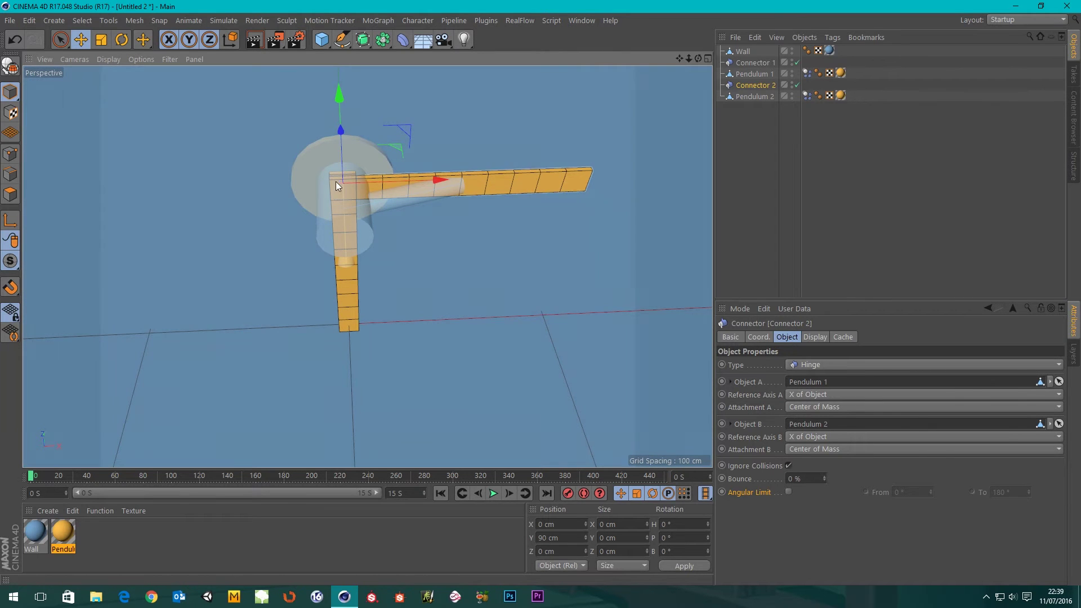
left_click(822, 450)
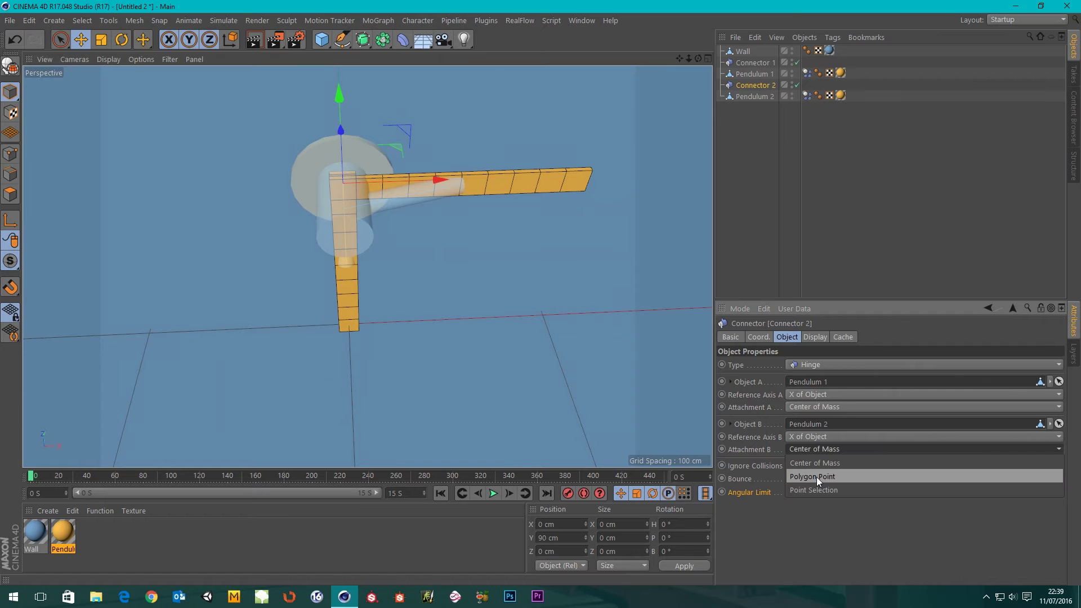
left_click(818, 478)
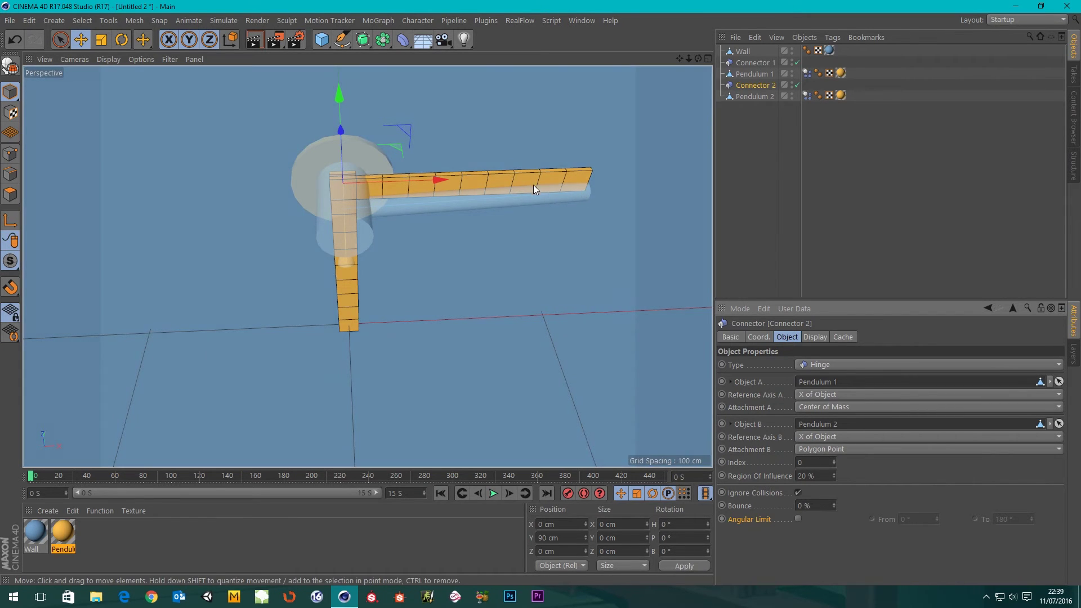
left_click_drag(533, 185, 428, 140, "alt")
left_click_drag(612, 187, 574, 239, "alt")
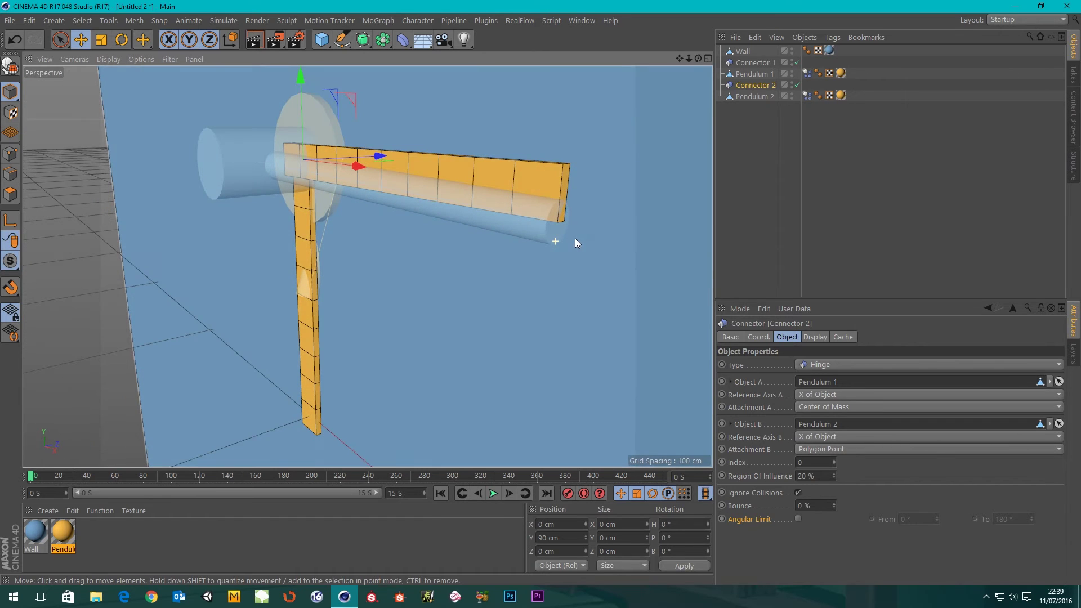
Step the polygon point index of Connector 2's Attachment B up to 19 to try different attachment points
left_click(835, 461)
left_click(835, 461)
left_click(835, 461)
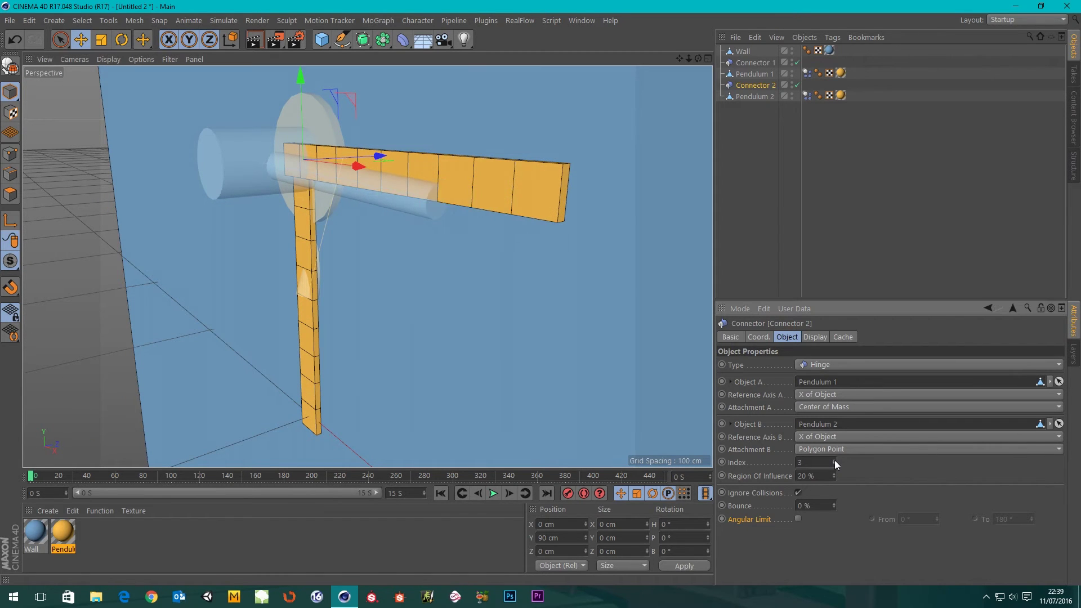
left_click(835, 461)
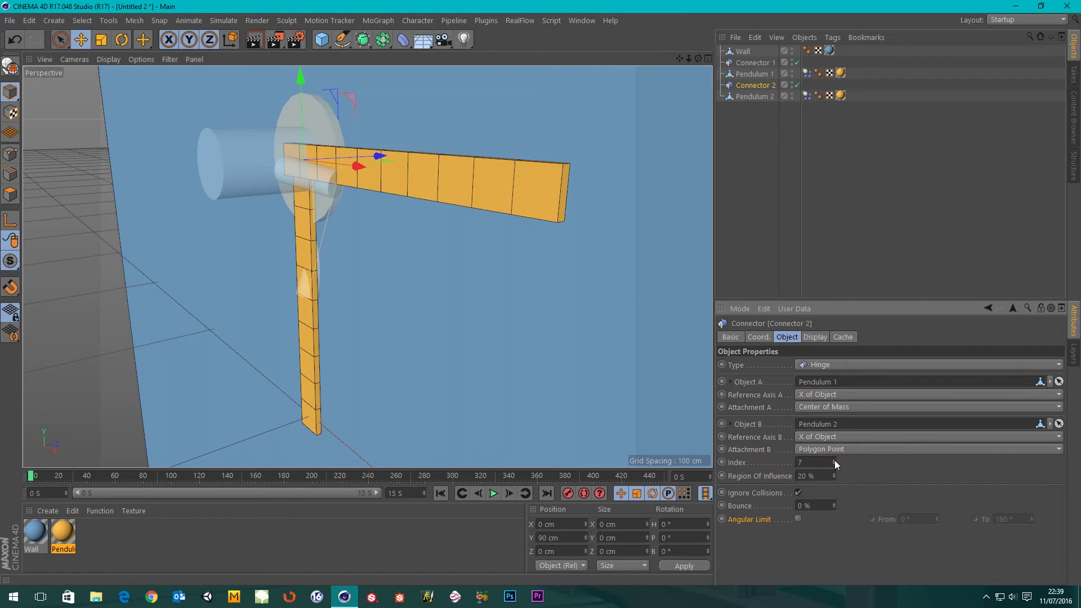
left_click(834, 460)
left_click(834, 461)
left_click(835, 461)
left_click(834, 461)
left_click(834, 461)
left_click(834, 461)
left_click(834, 461)
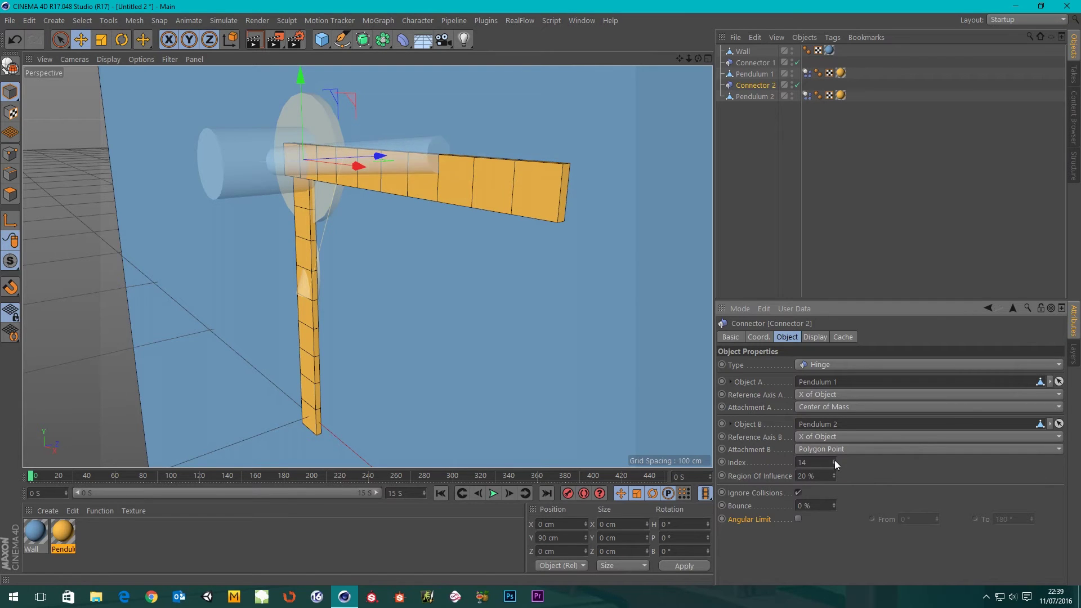
left_click(835, 460)
left_click(834, 460)
left_click(834, 460)
left_click(834, 461)
left_click(834, 461)
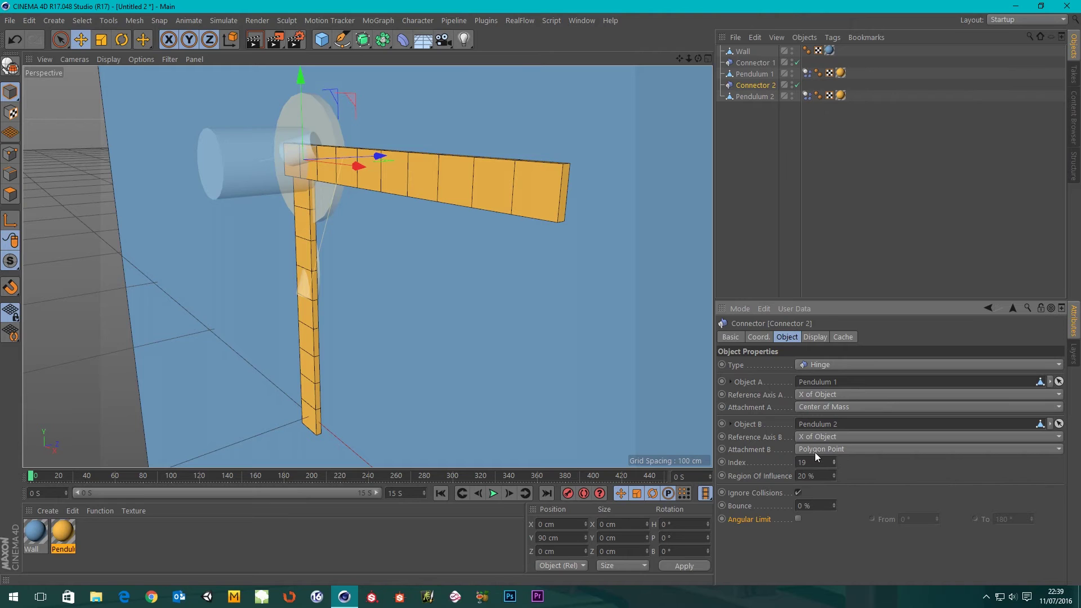
Try Point Selection as Connector 2's Attachment B, and return it to Center of Mass
left_click(815, 451)
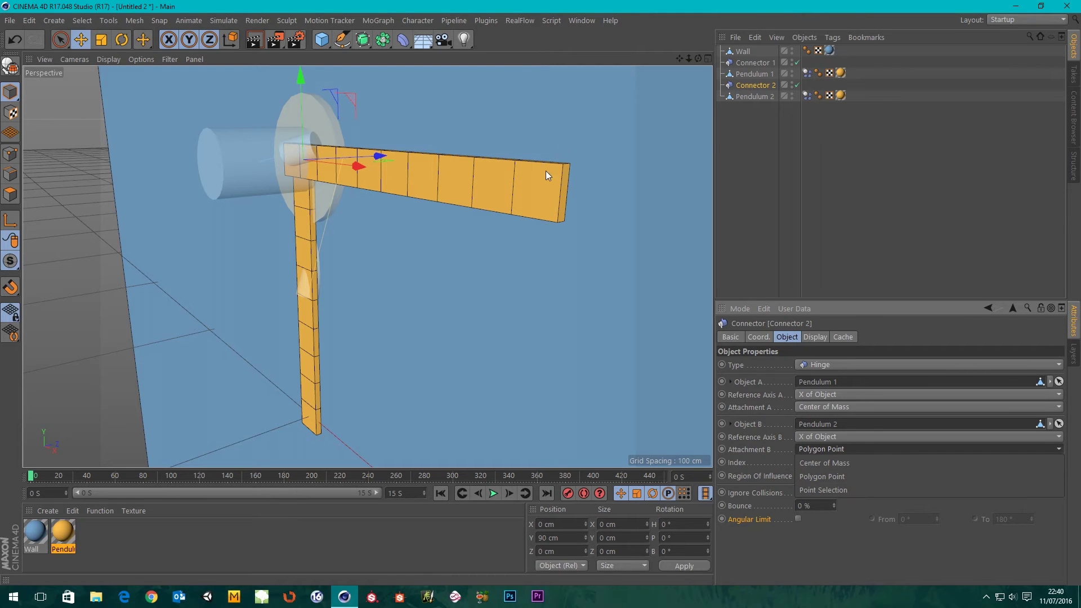
left_click(826, 491)
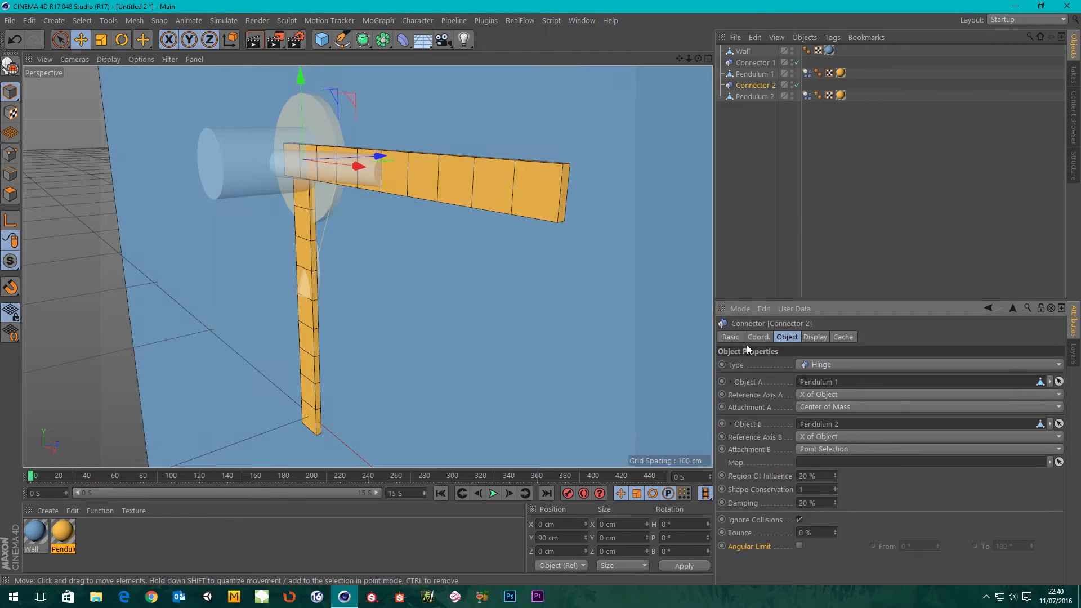
left_click(816, 448)
left_click(824, 462)
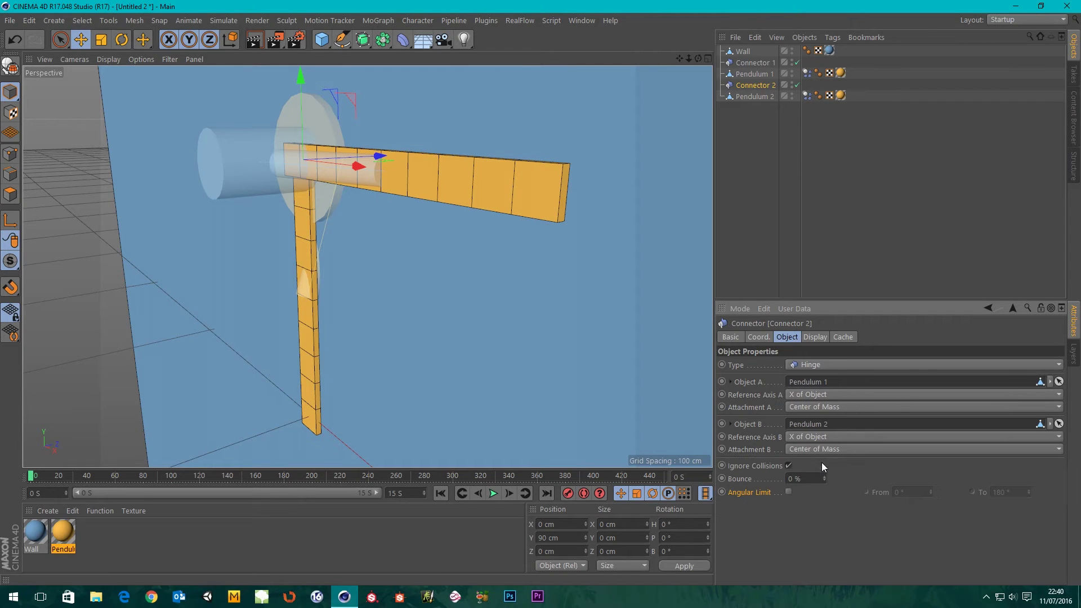
Select Pendulum 2 and inspect how it lines up with Pendulum 1 in the perspective view
left_click(752, 208)
scroll(491, 197, "down", 3)
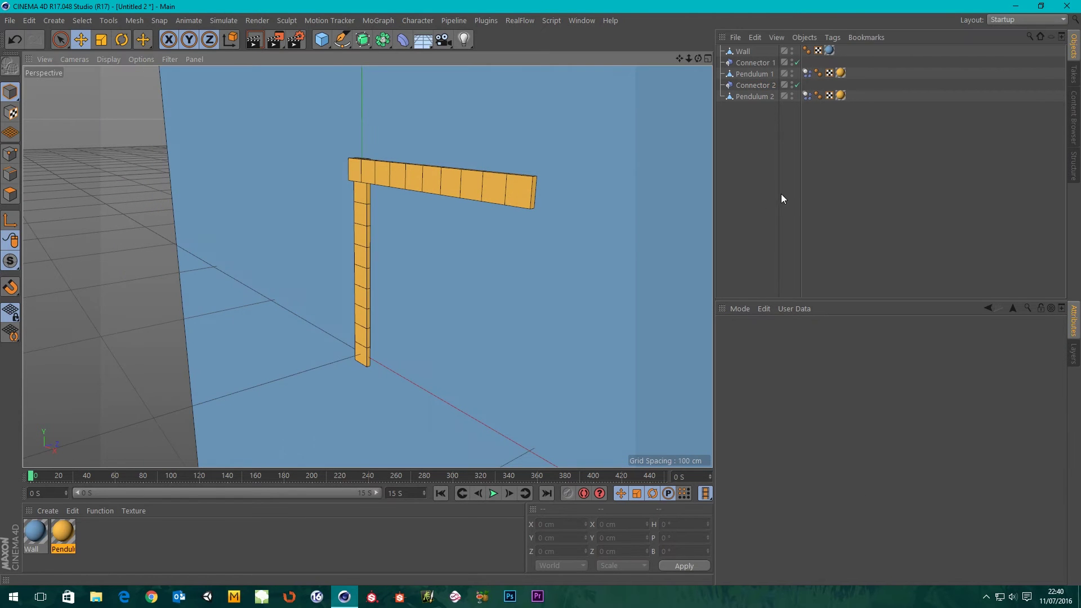
left_click(753, 96)
scroll(352, 194, "down", 2)
left_click_drag(351, 193, 472, 207, "alt")
scroll(471, 204, "up", 5)
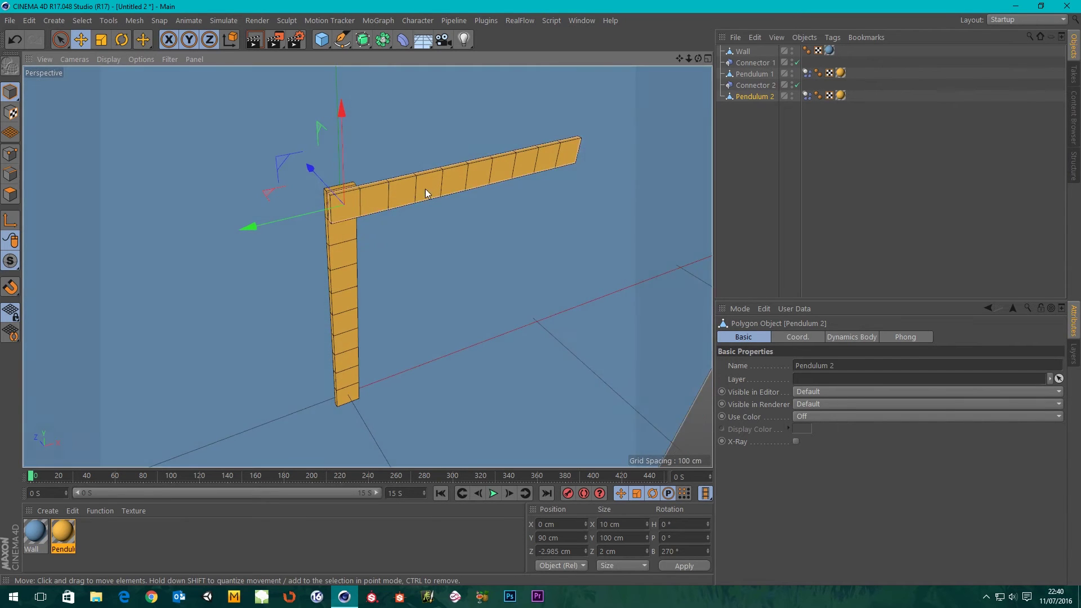
scroll(426, 225, "down", 2)
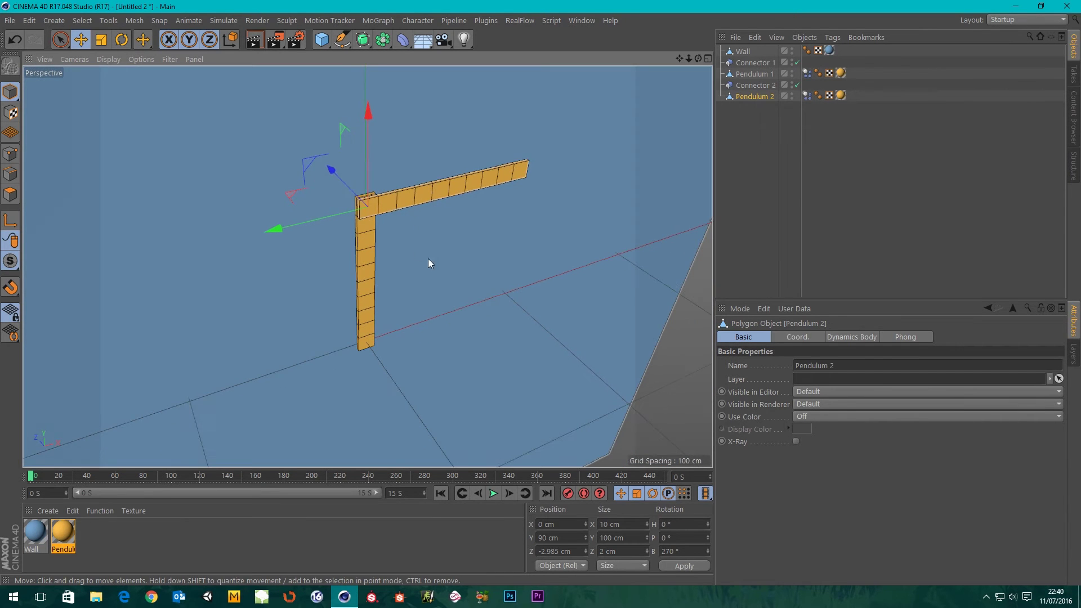
Check the hinge objects down to Connector 1 and play the simulation to test the double pendulum
left_click(763, 85)
left_click(755, 74)
left_click(756, 63)
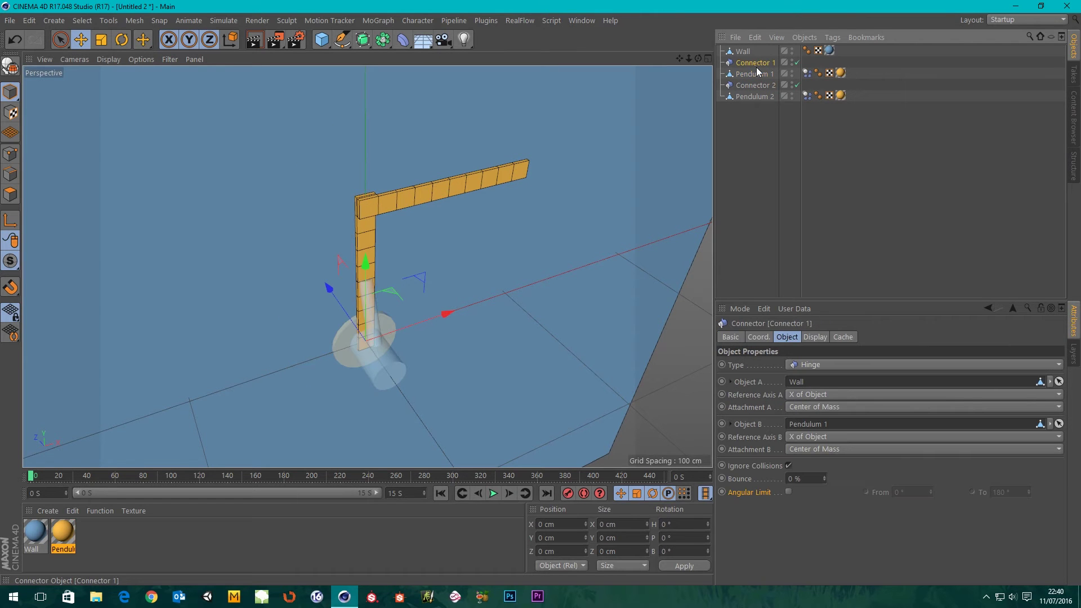
left_click(493, 493)
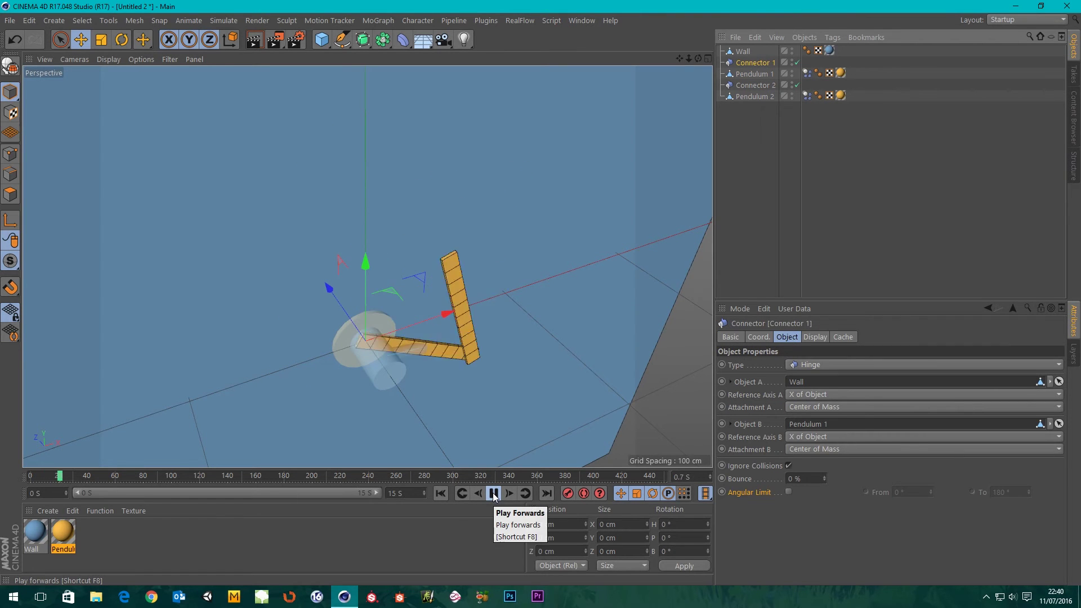
Deselect Connector 1 and hide the grid in the perspective viewport, facing the swinging pendulums more frontally
left_click(767, 198)
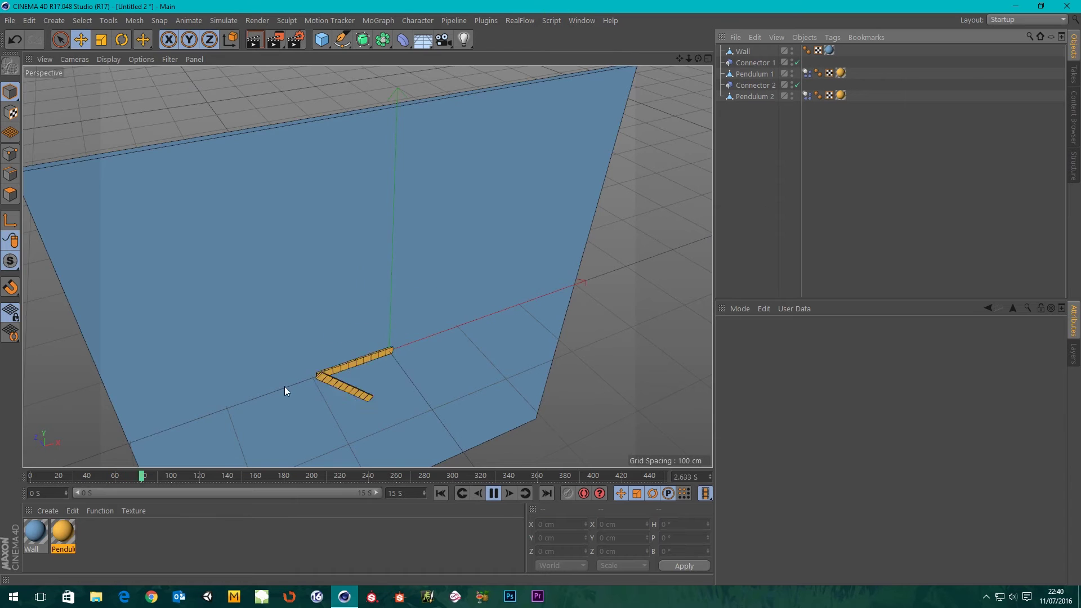
middle_click_drag(285, 388, 280, 302, "alt")
left_click_drag(404, 317, 420, 302, "alt")
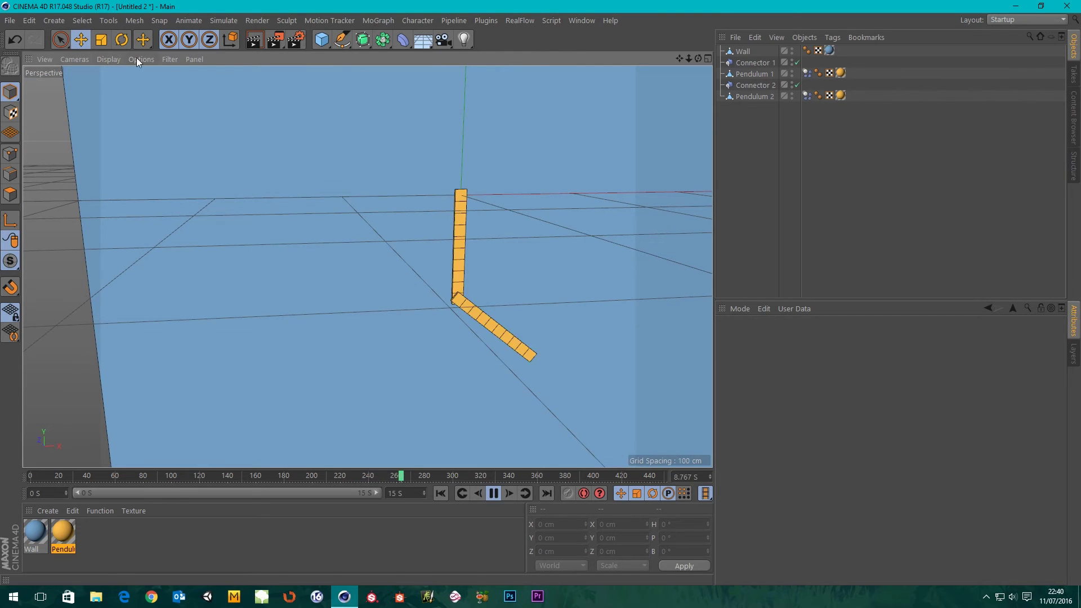
left_click(170, 59)
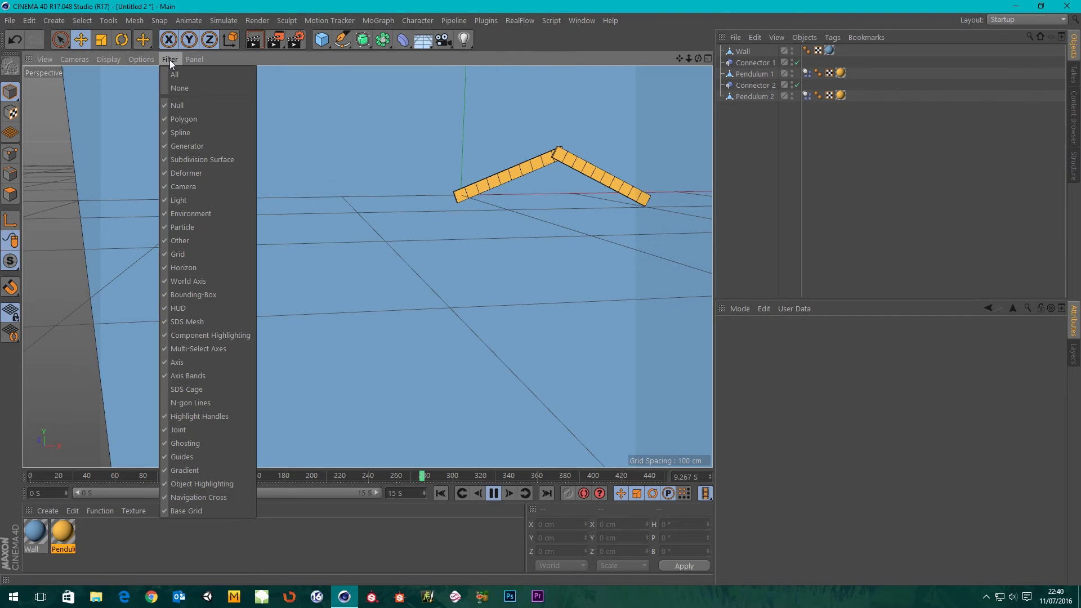
left_click(181, 254)
left_click_drag(488, 262, 426, 296, "alt")
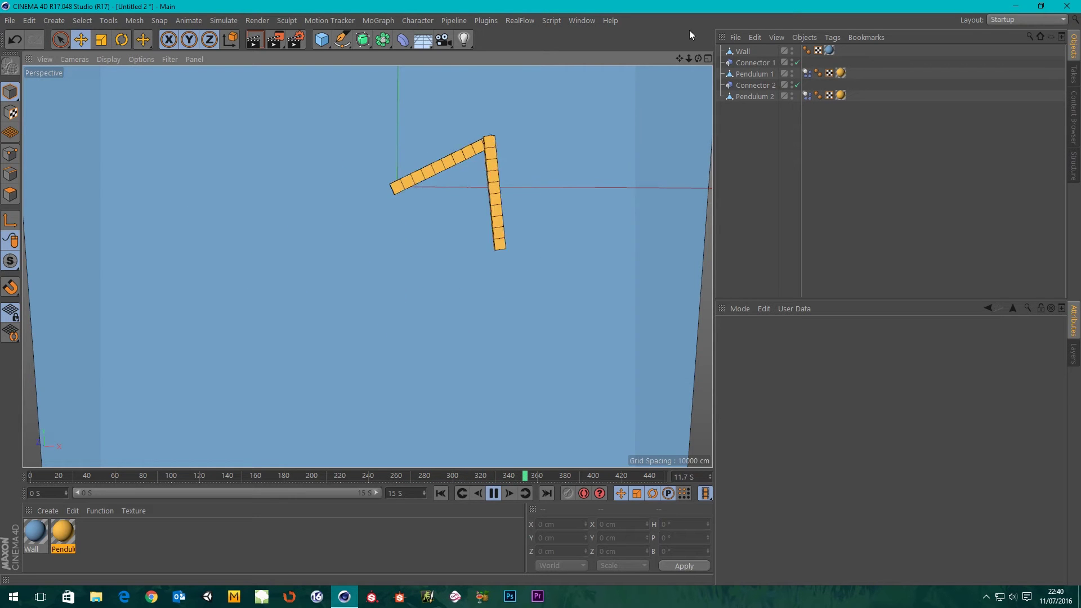
Stop the pendulum simulation and return the timeline to its start, leaving no object selected
left_click(493, 494)
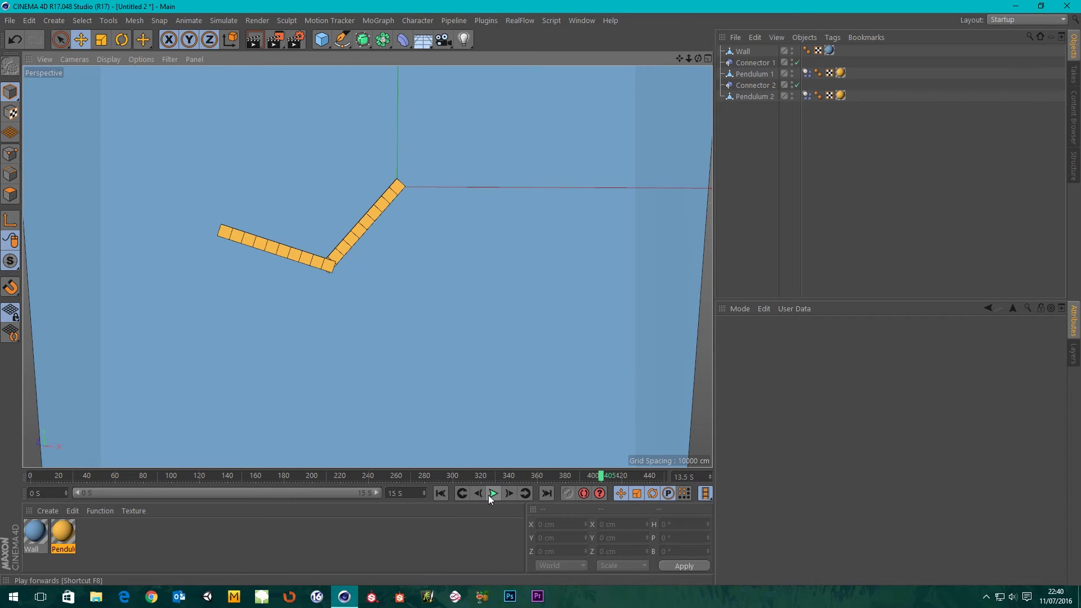
left_click(440, 494)
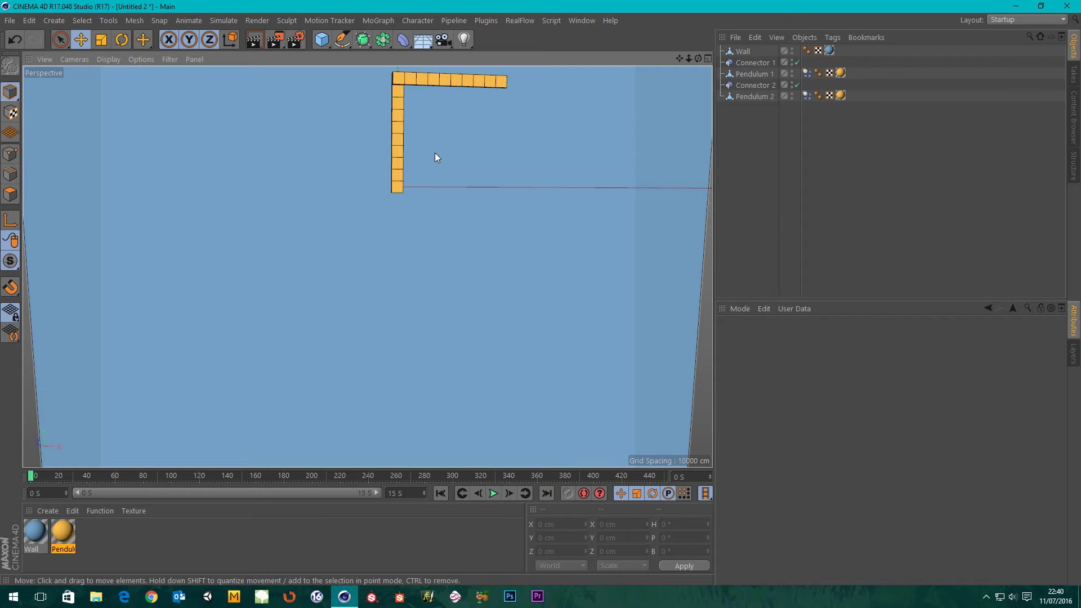
left_click_drag(434, 157, 451, 258, "alt")
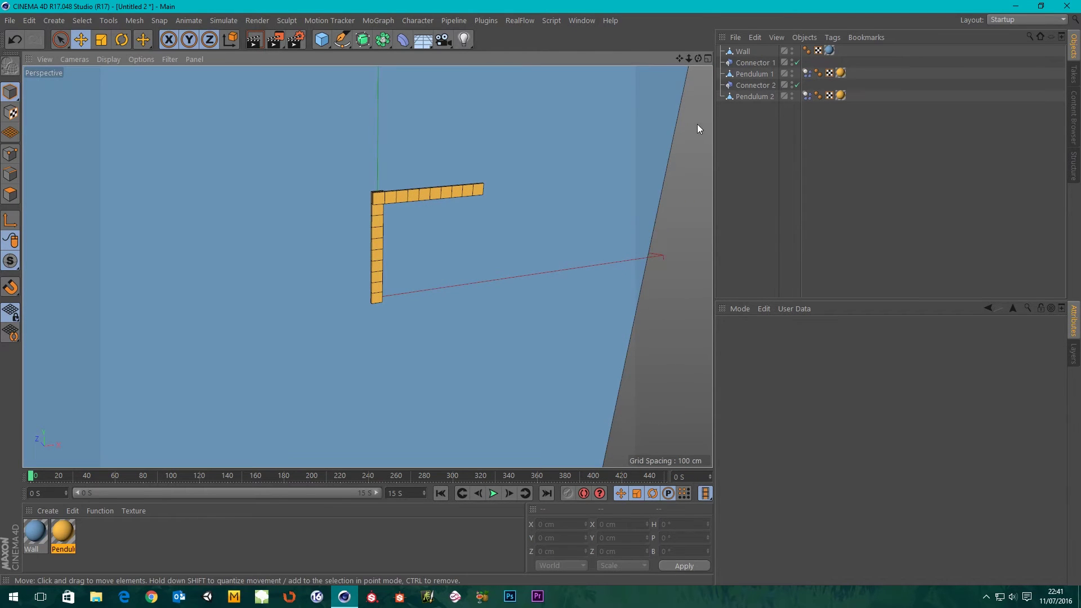
left_click(748, 95)
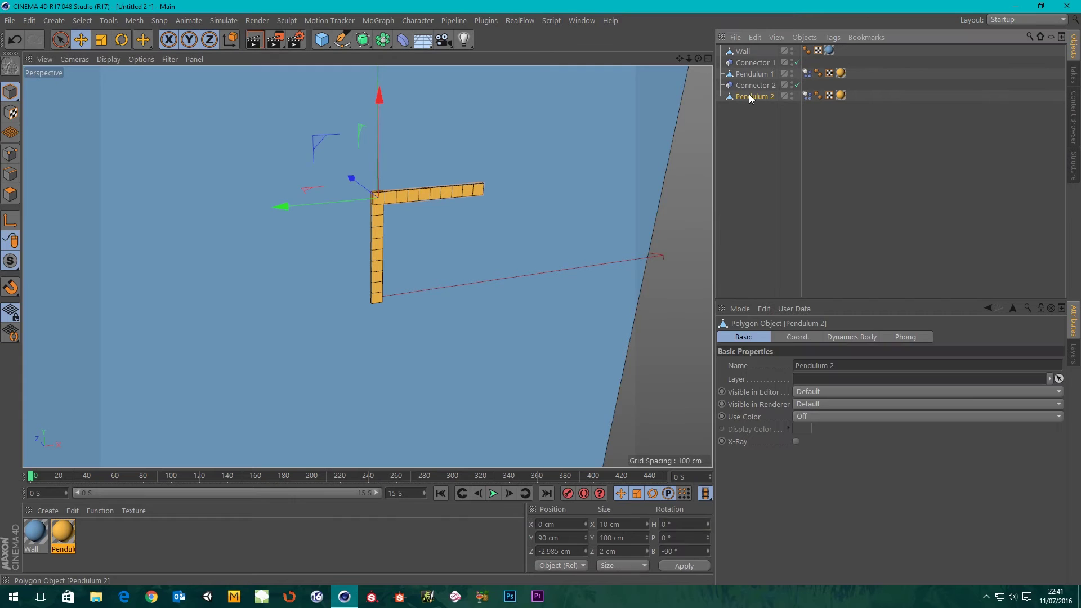
left_click(753, 193)
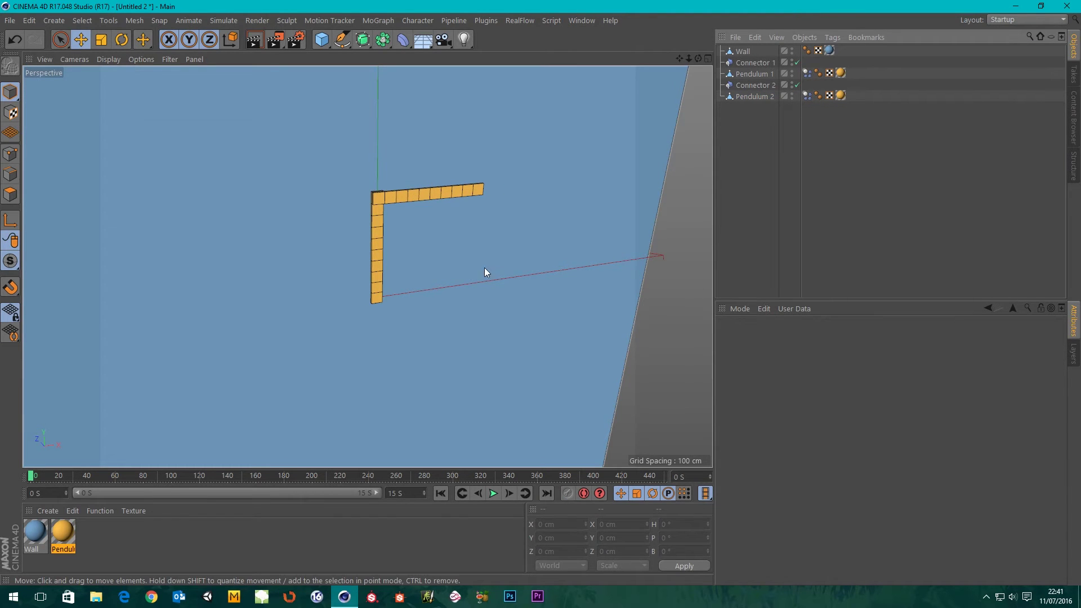
Add a sphere primitive and reduce its segments to 3
left_click(322, 42)
left_click(575, 75)
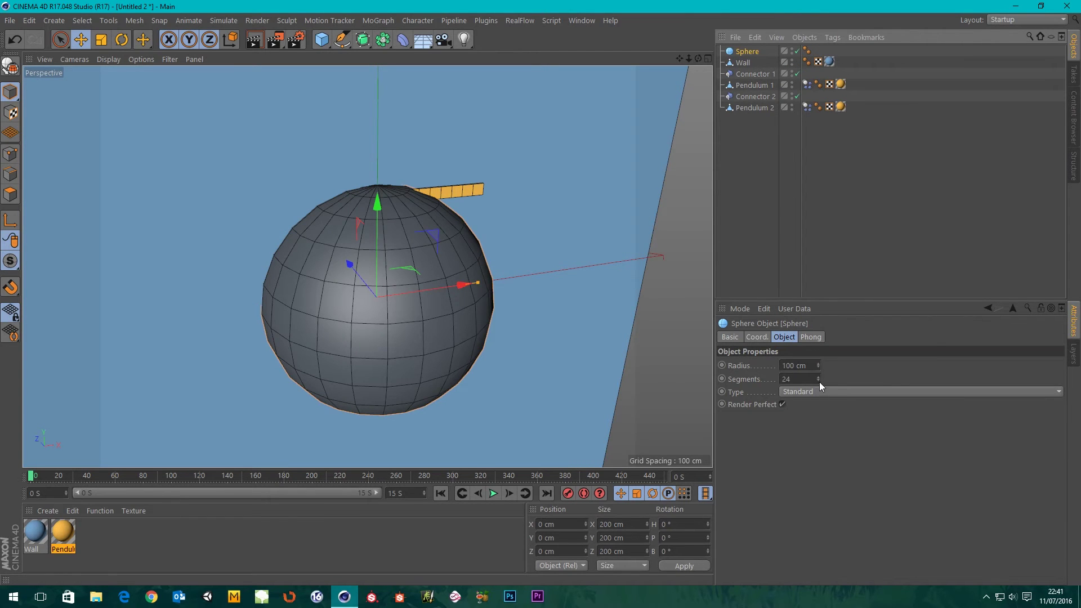
scroll(819, 383, "down", 6)
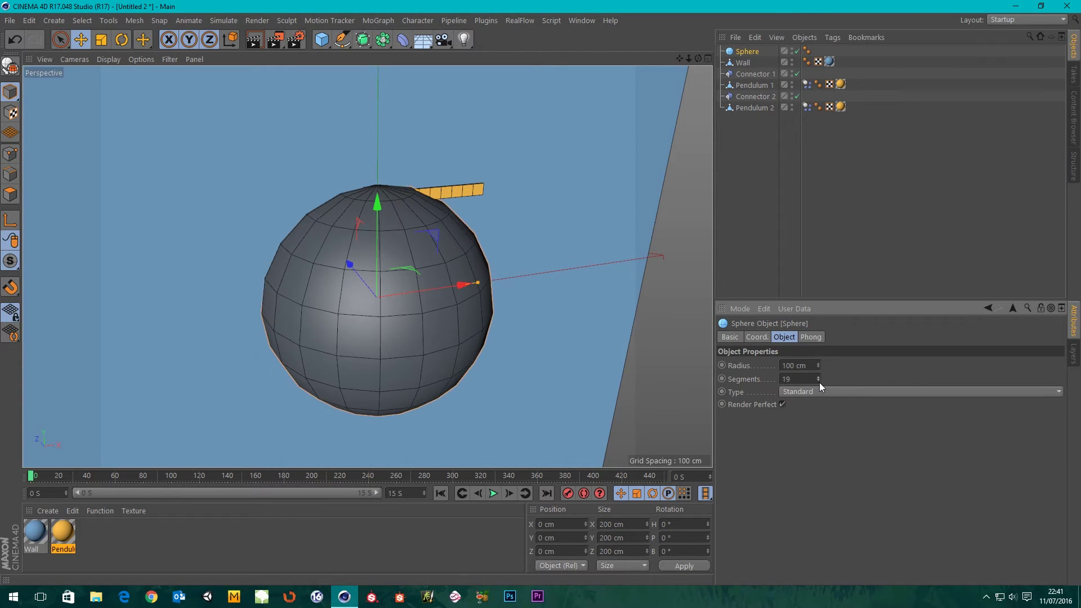
scroll(820, 383, "down", 6)
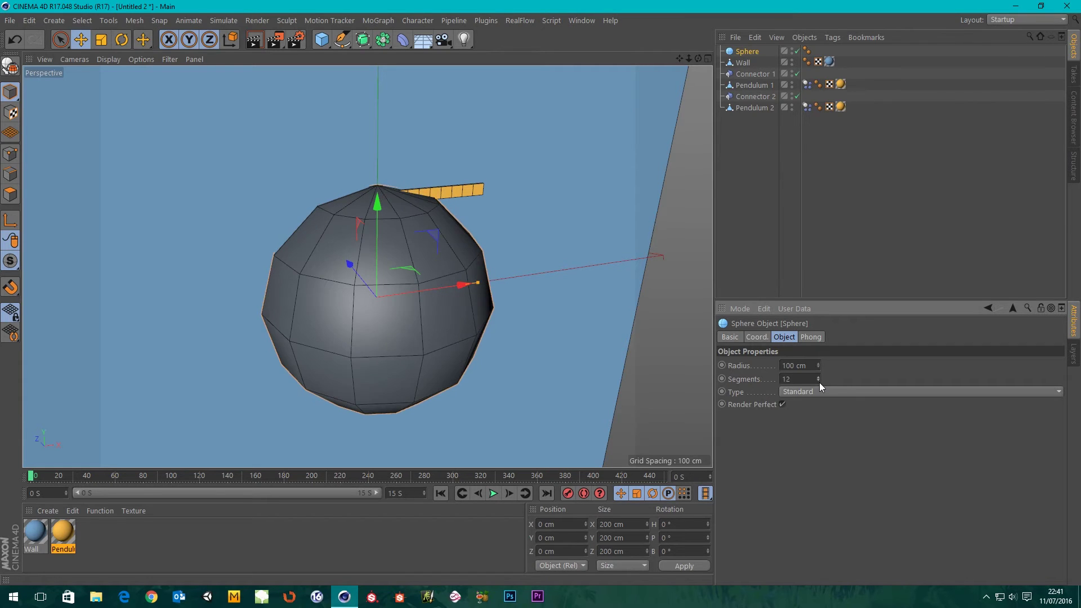
scroll(820, 383, "down", 8)
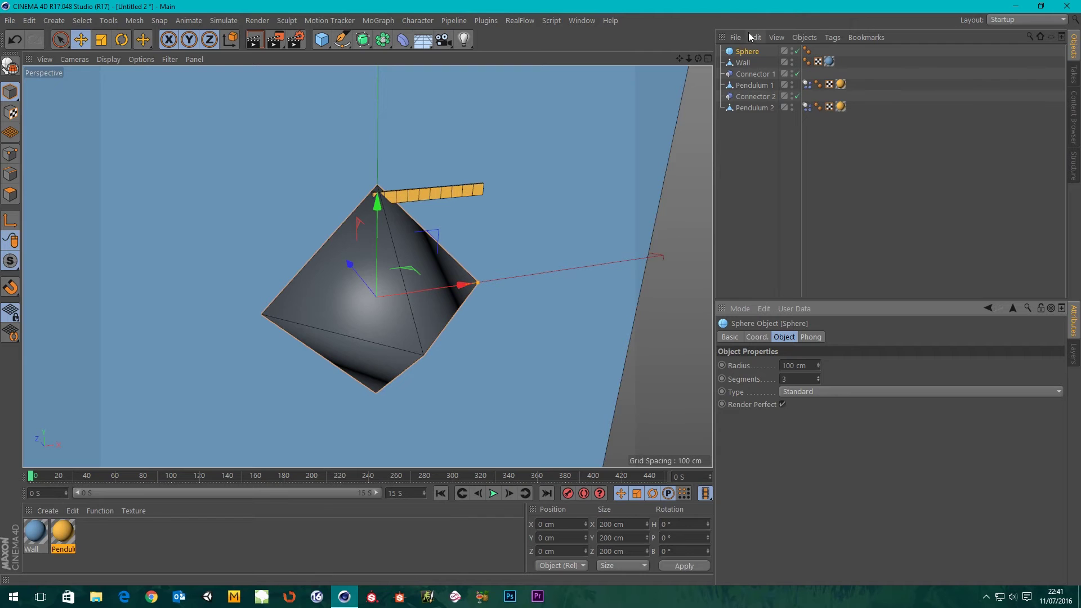
Make the sphere a child of Pendulum 2, run the simulation briefly, and return the timeline to its start
left_click_drag(745, 52, 750, 108)
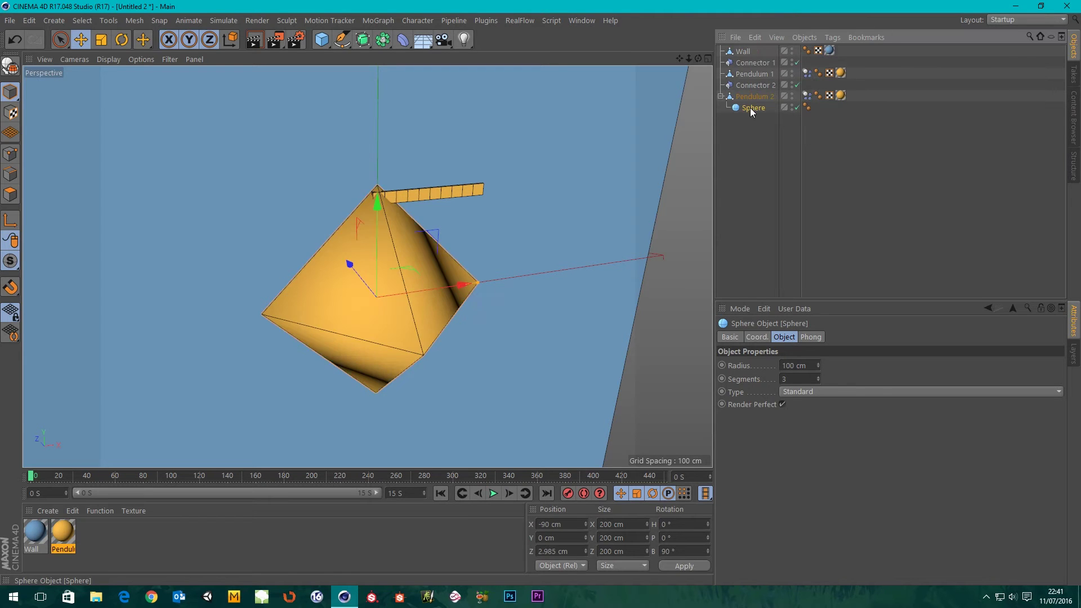
left_click(744, 174)
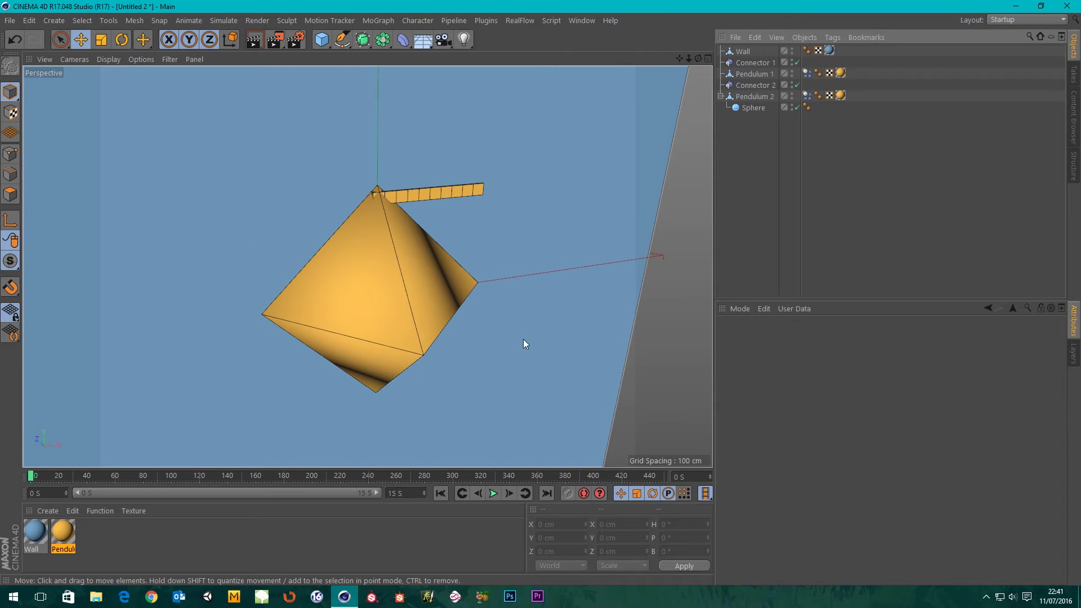
left_click(494, 493)
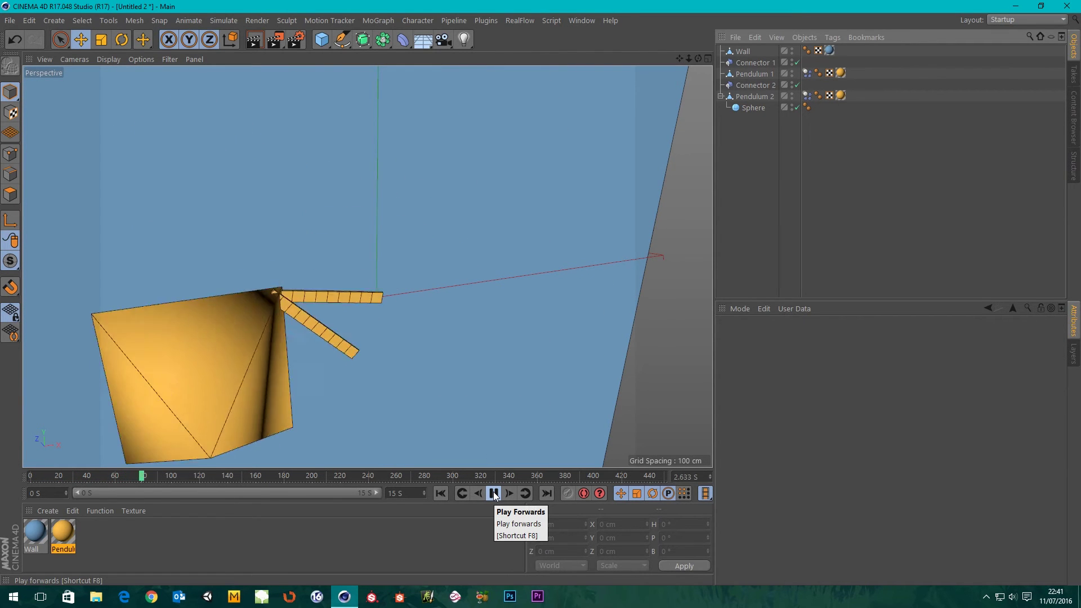
left_click(493, 493)
left_click(439, 494)
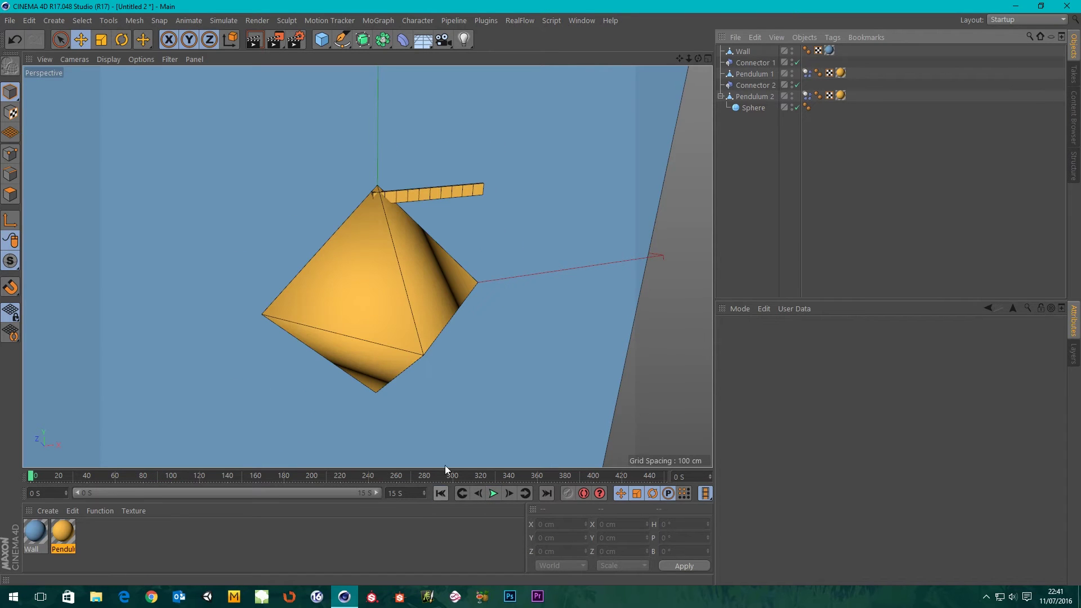
Set the sphere's radius to 1 cm and show the Front view at full size
left_click(754, 108)
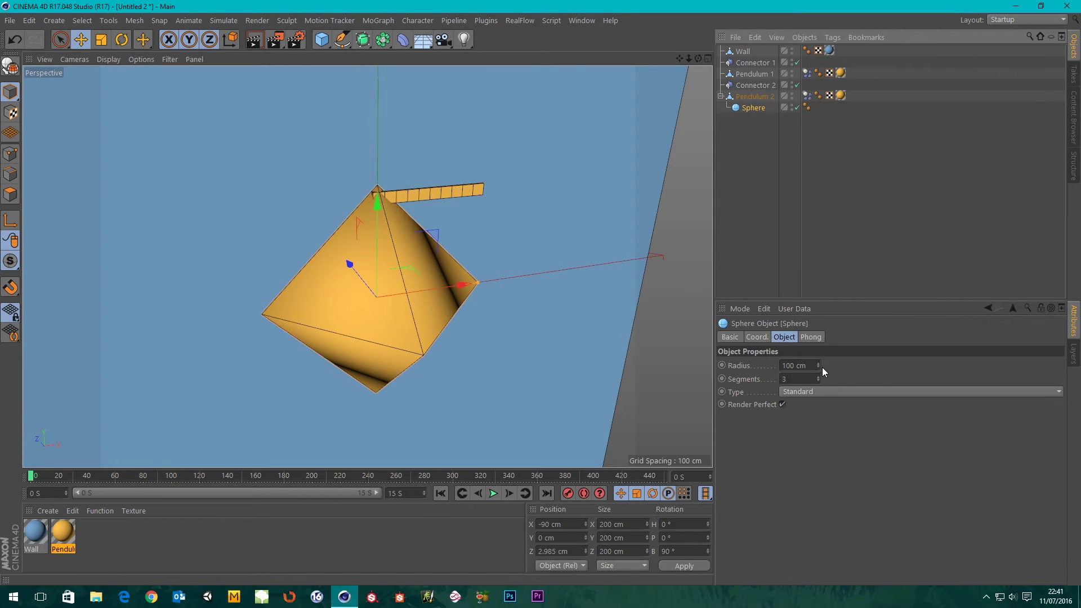
left_click_drag(822, 368, 667, 329)
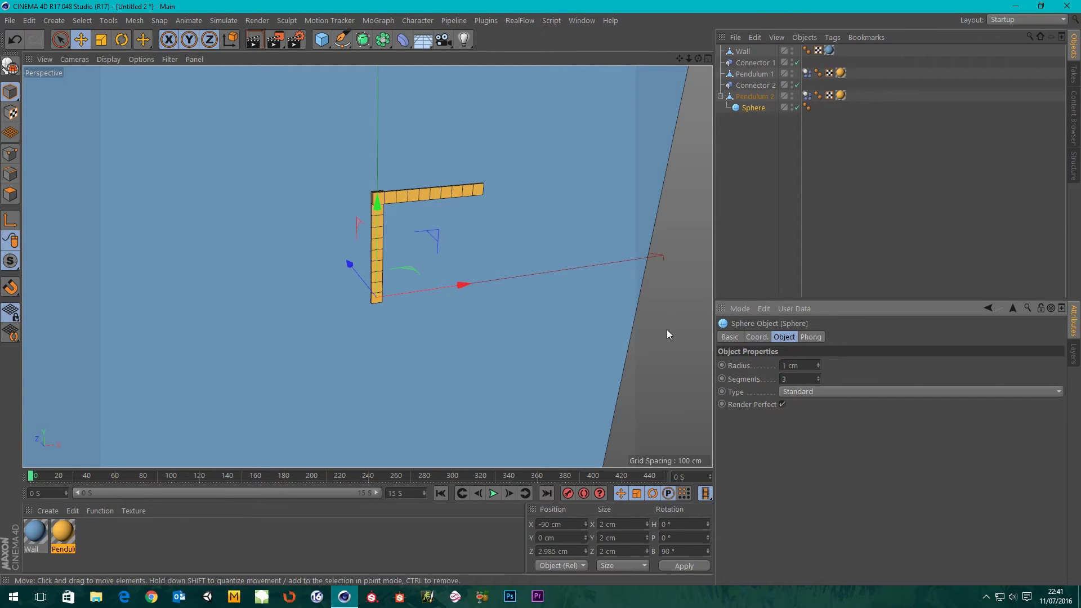
middle_click(426, 288)
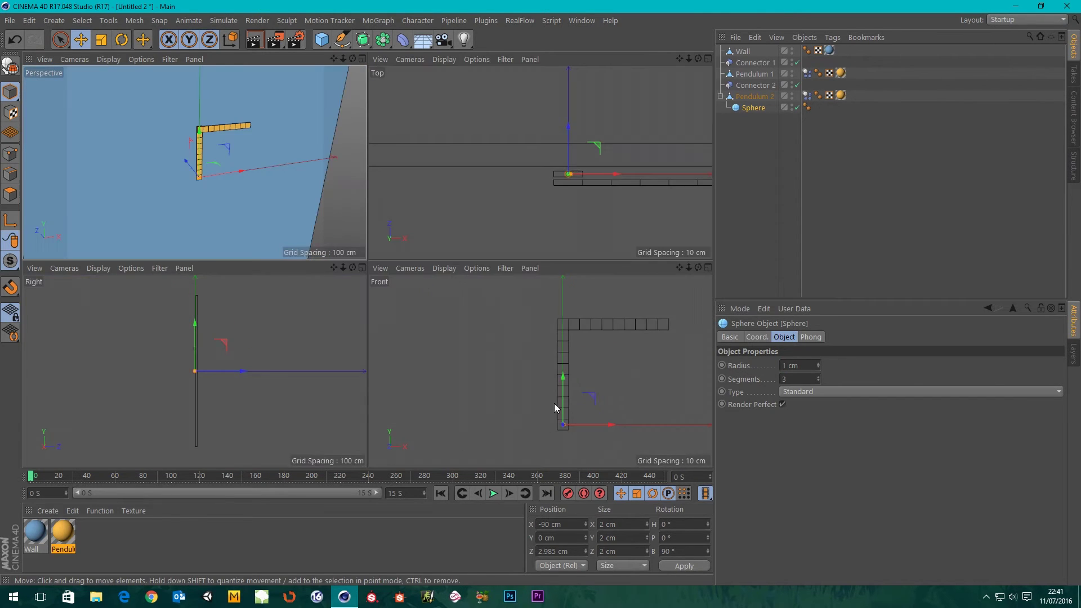
middle_click(553, 397)
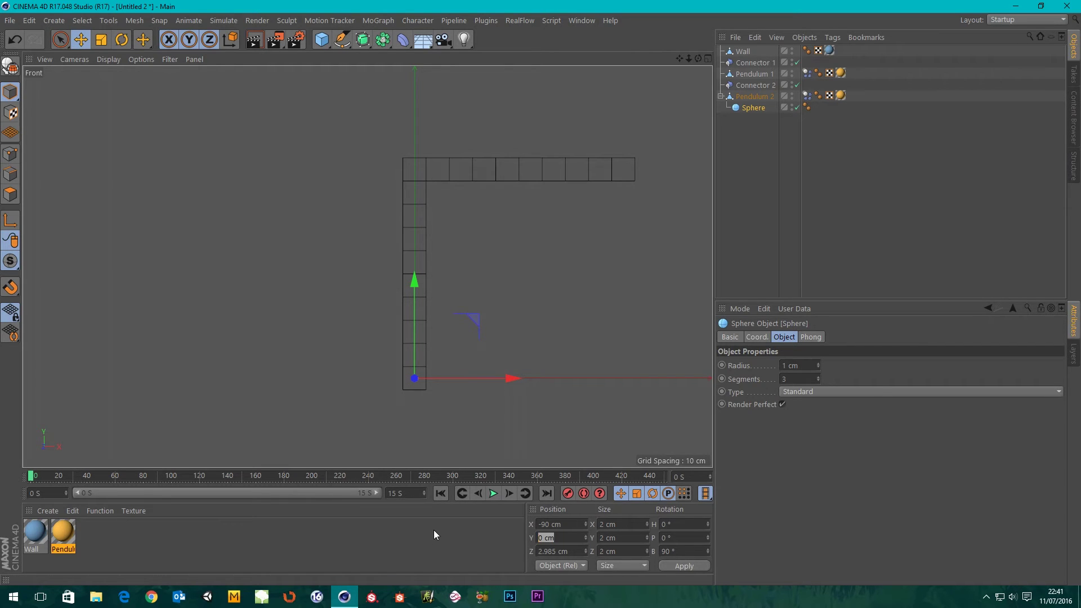
Try setting the nested sphere's Y position to 90 cm, and undo the change
type("90")
key("Return")
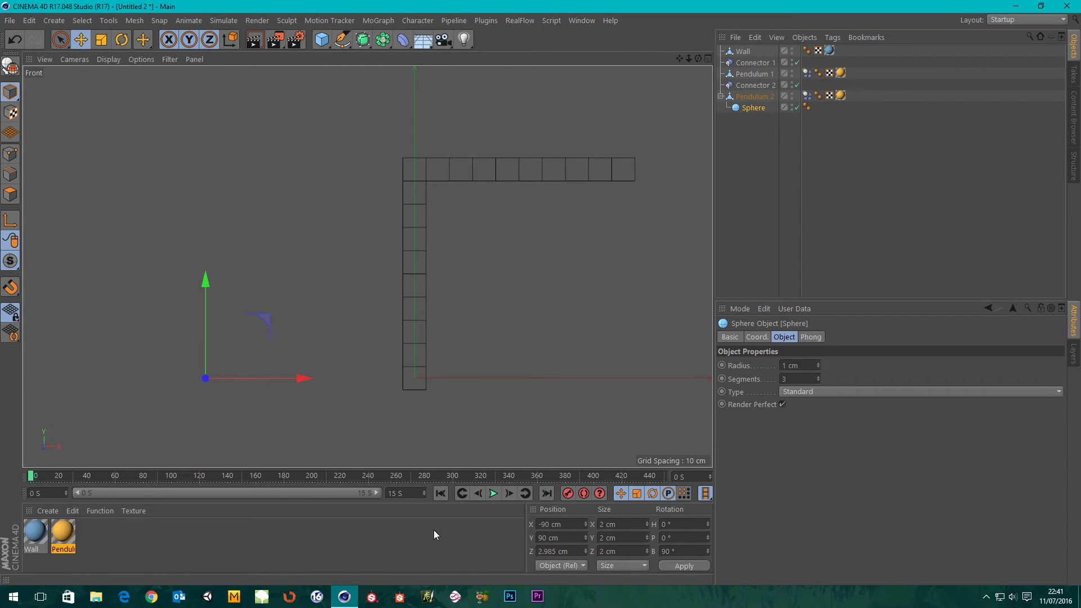
key("ctrl+z")
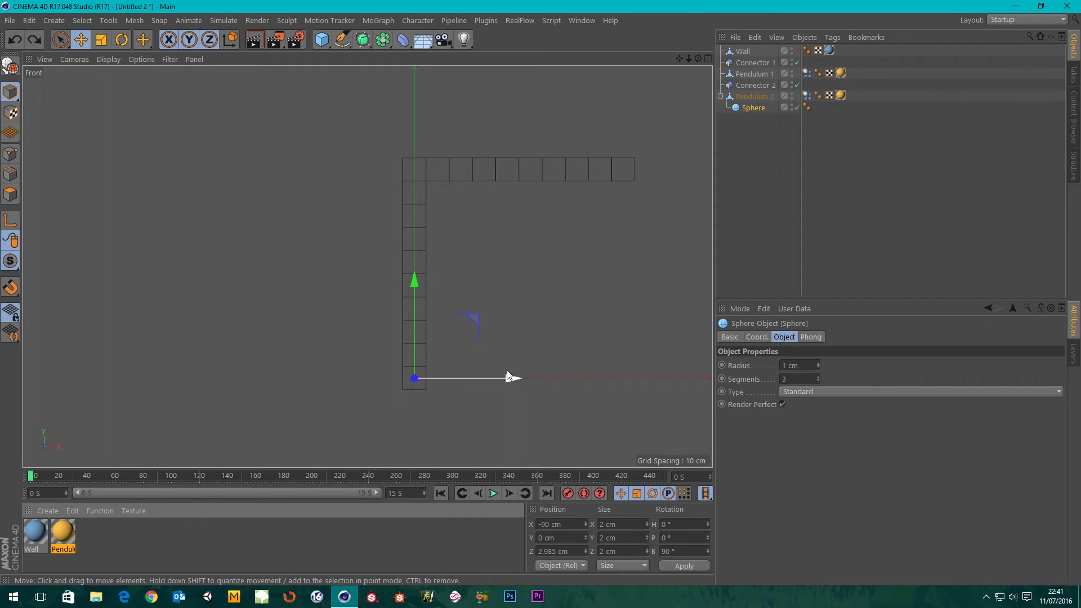
Try moving the nested sphere up toward the joint between the pendulums with an X position of 0 cm, and undo the moves
left_click_drag(417, 292, 436, 86)
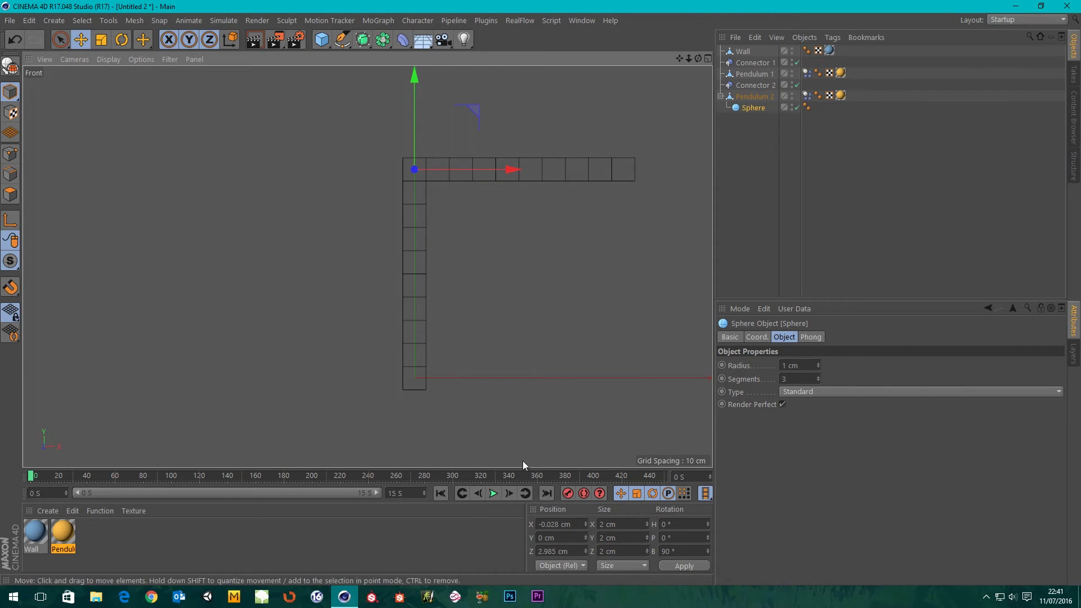
left_click(570, 523)
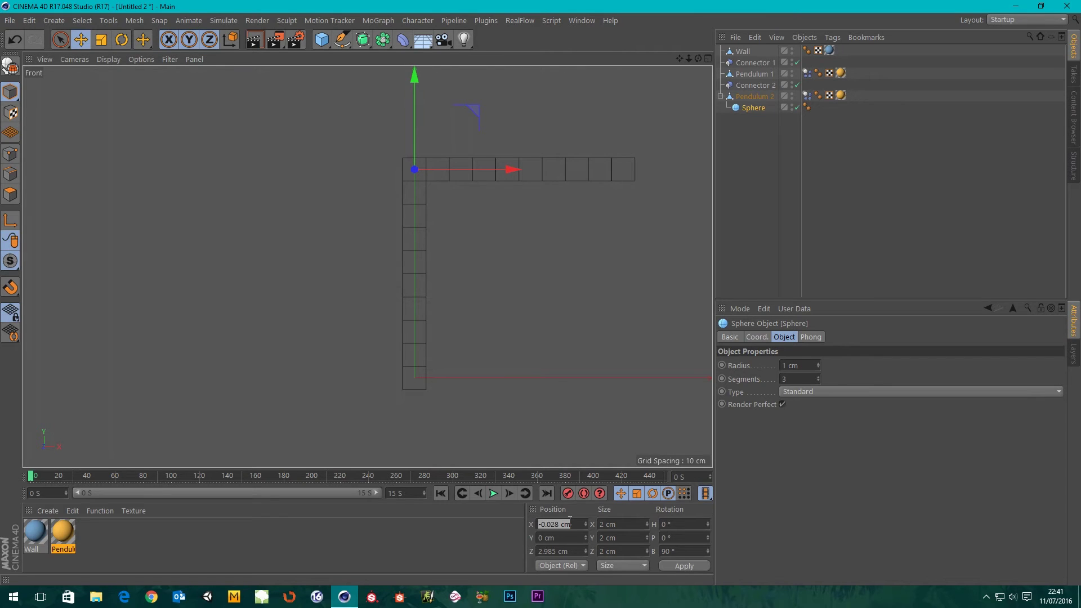
type("0")
key("Return")
key("ctrl+z")
key("ctrl+z")
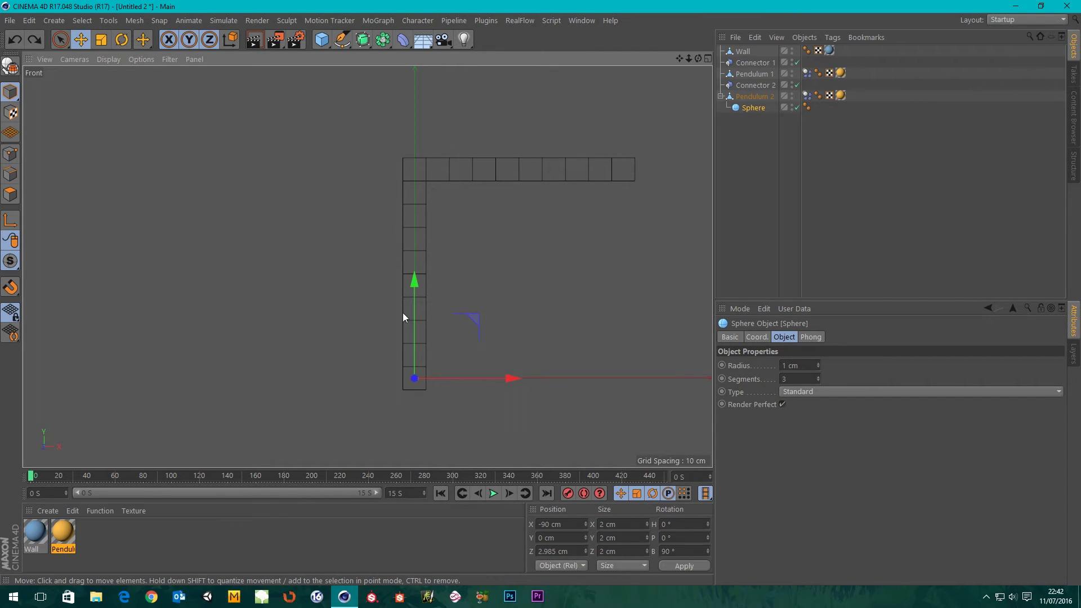
left_click_drag(415, 288, 422, 117)
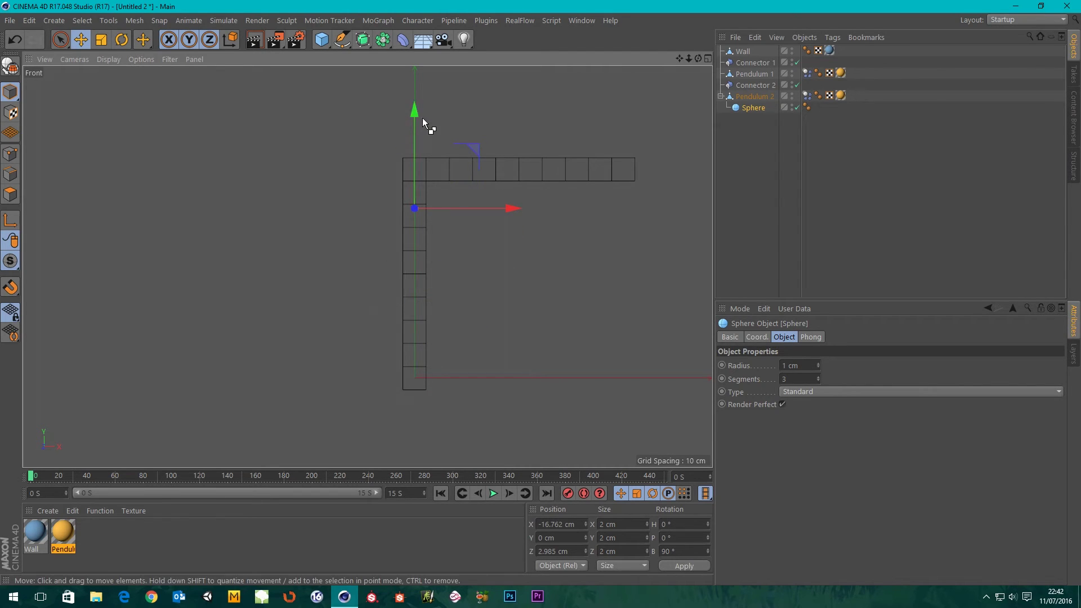
key("ctrl+z")
Take the sphere out of Pendulum 2 in the object hierarchy and set its Y position to 90 cm
left_click_drag(747, 147, 747, 148)
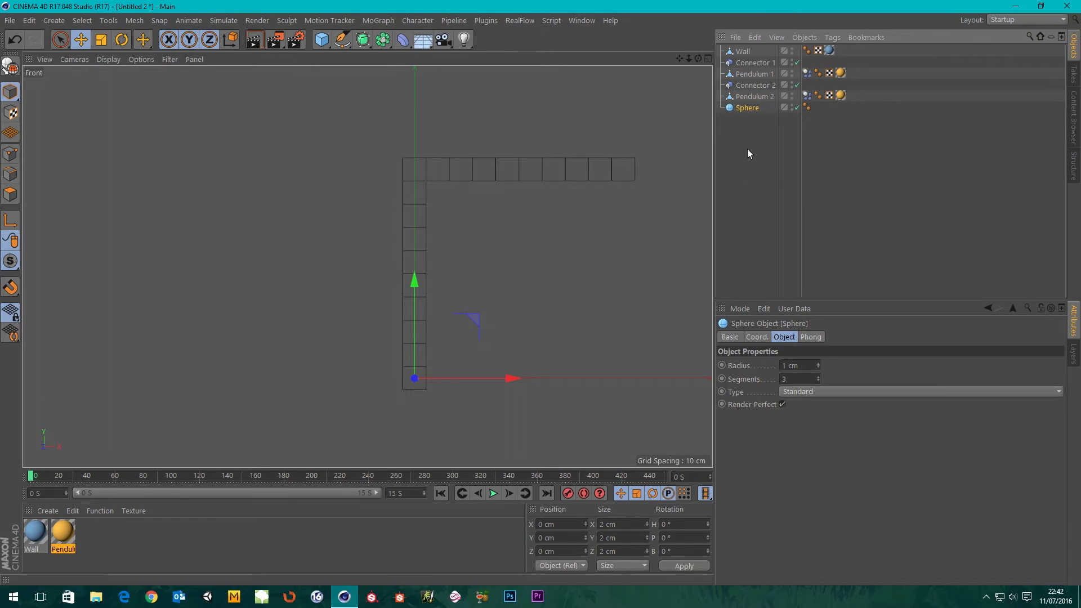
left_click(741, 96)
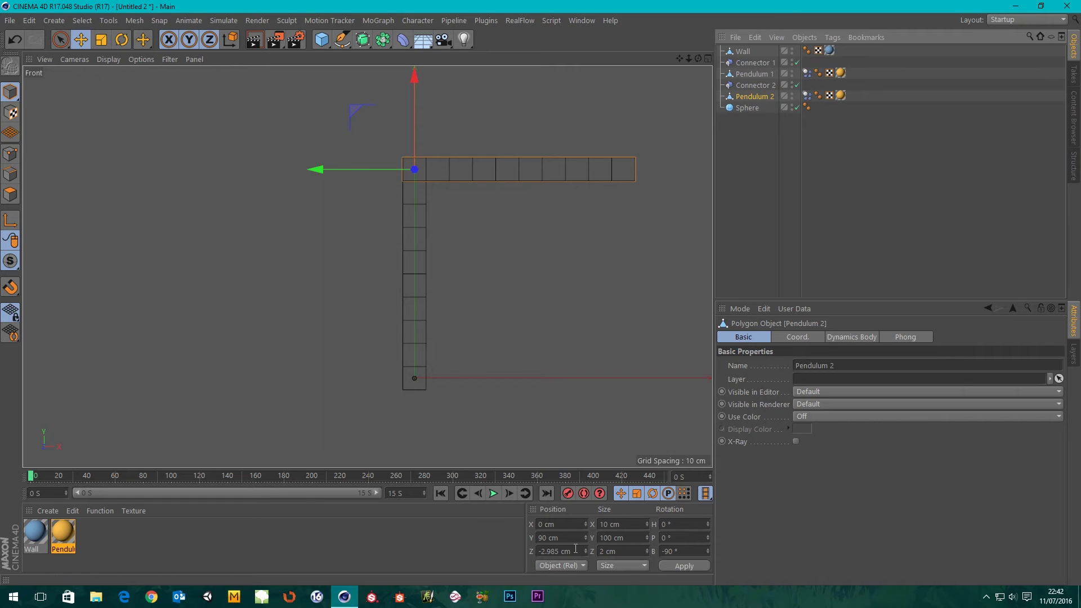
left_click(752, 107)
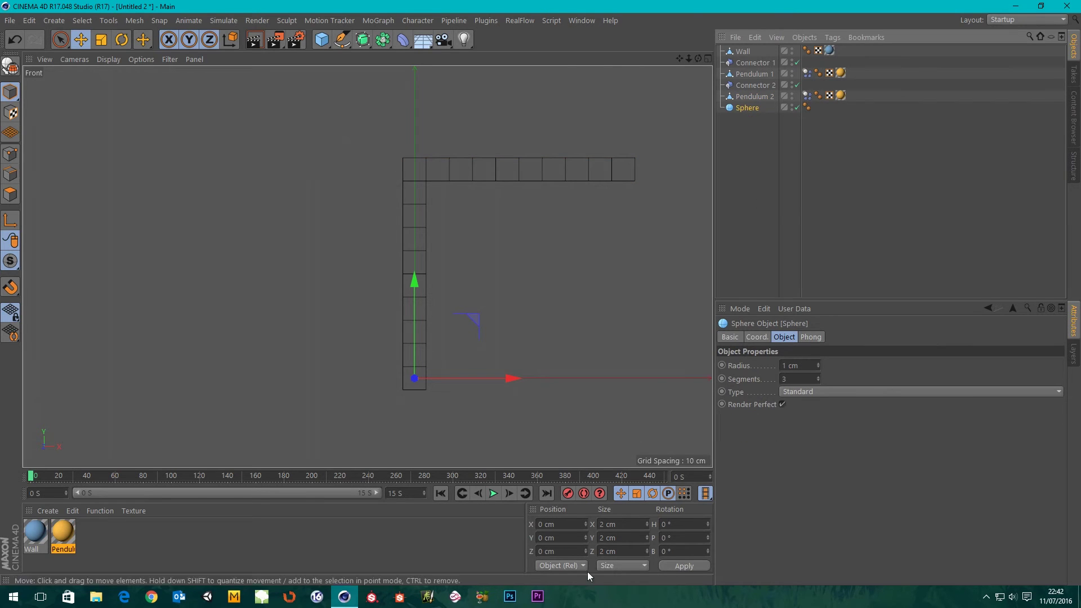
left_click(557, 538)
type("9")
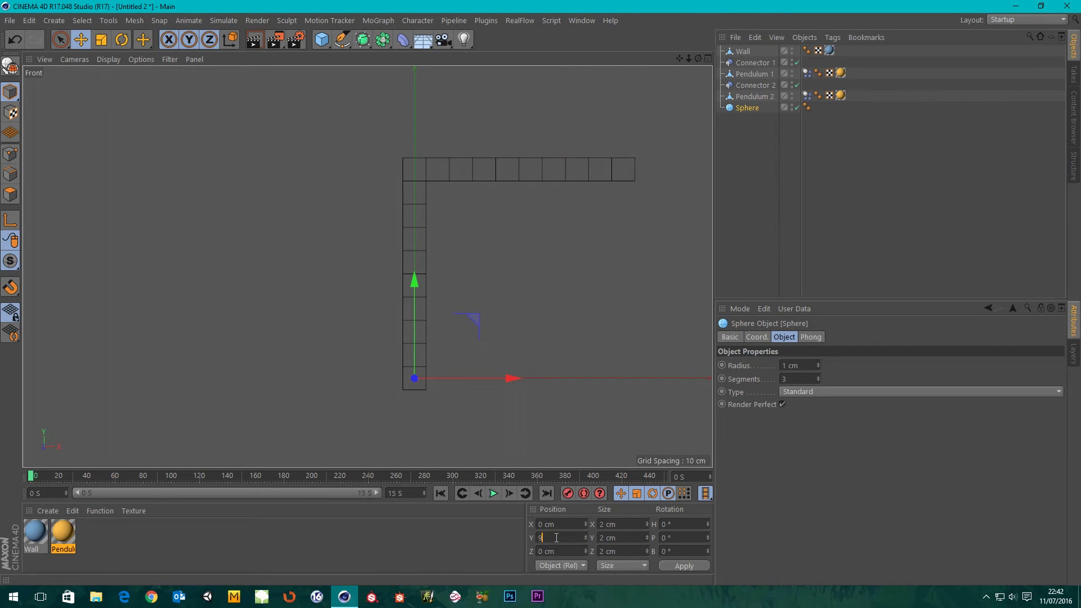
type("0")
key("Return")
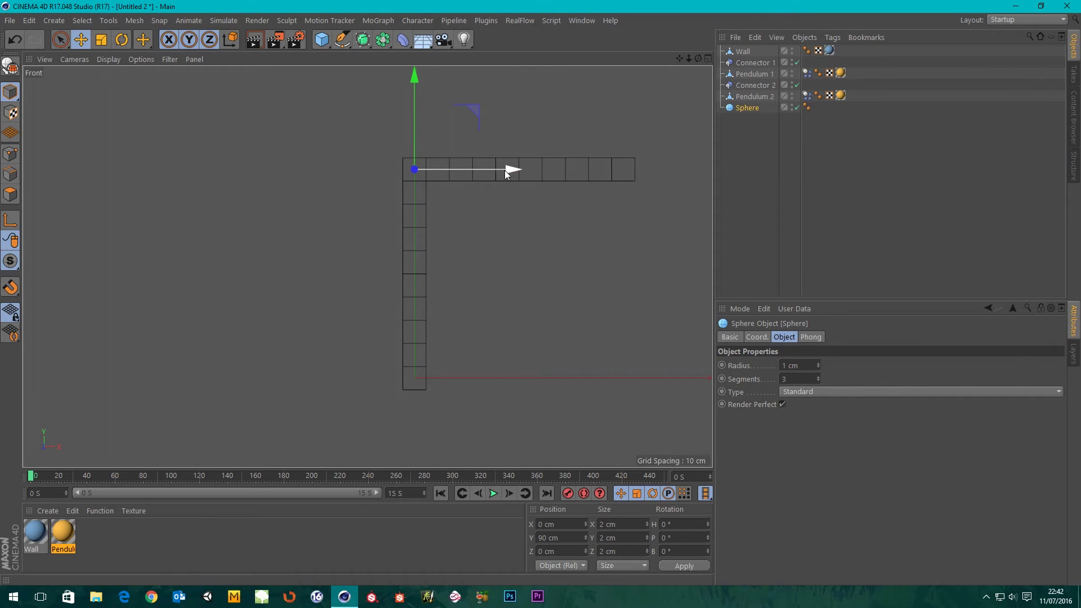
Set the sphere's X position to 90 cm at the free end of Pendulum 2, and return to the perspective view
left_click_drag(506, 174, 605, 174)
left_click(576, 525)
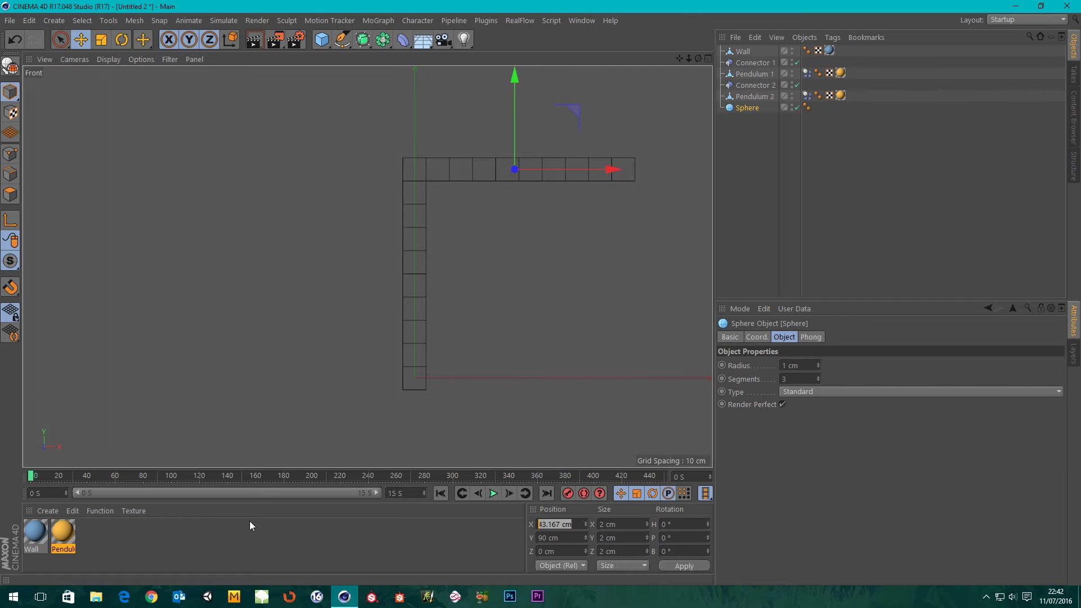
type("90")
key("Return")
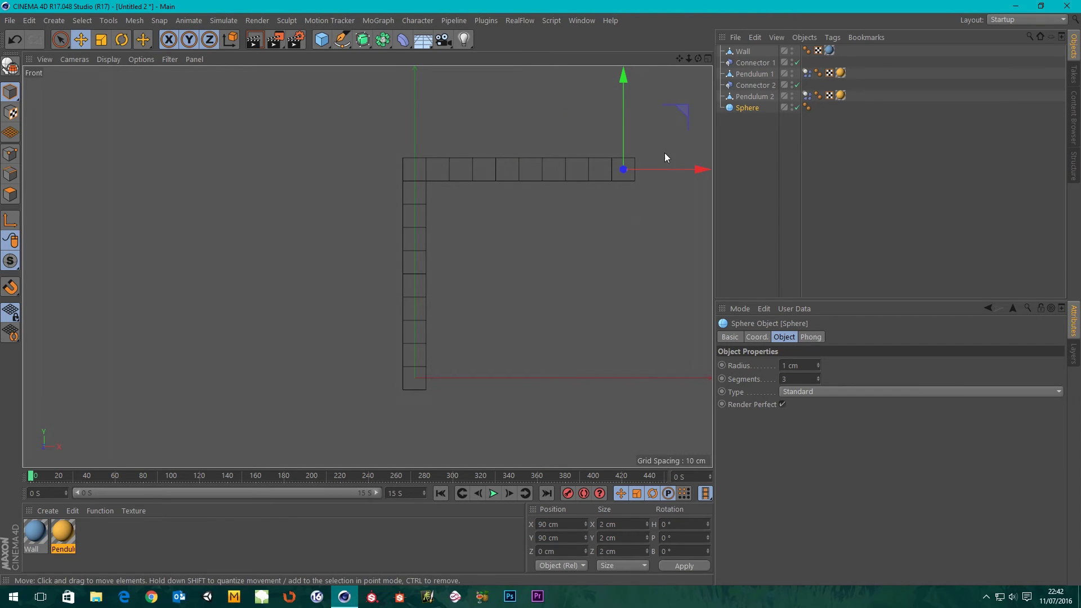
middle_click(507, 231)
middle_click(299, 147)
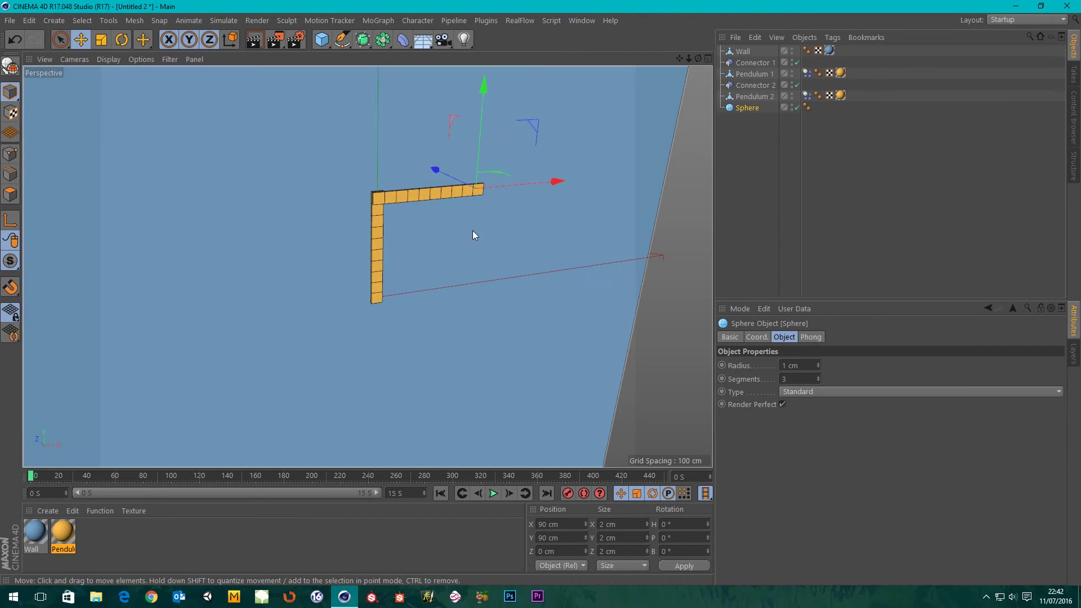
Move the sphere along Z to about -7.6 cm, out in front of Pendulum 2's free end
scroll(479, 202, "up", 5)
left_click_drag(407, 228, 463, 248, "alt")
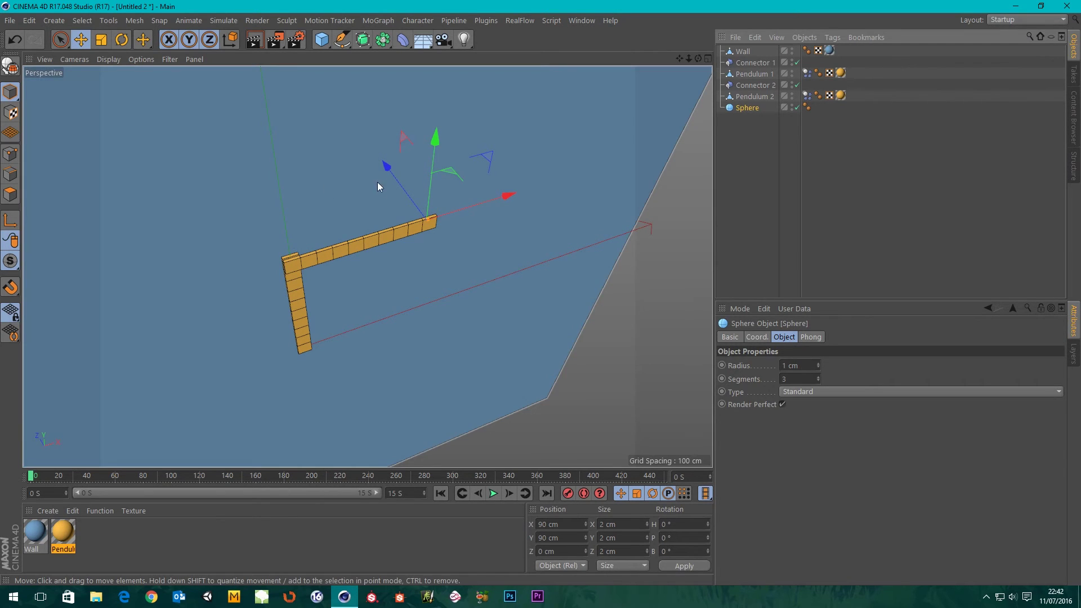
scroll(412, 220, "up", 2)
scroll(421, 218, "up", 5)
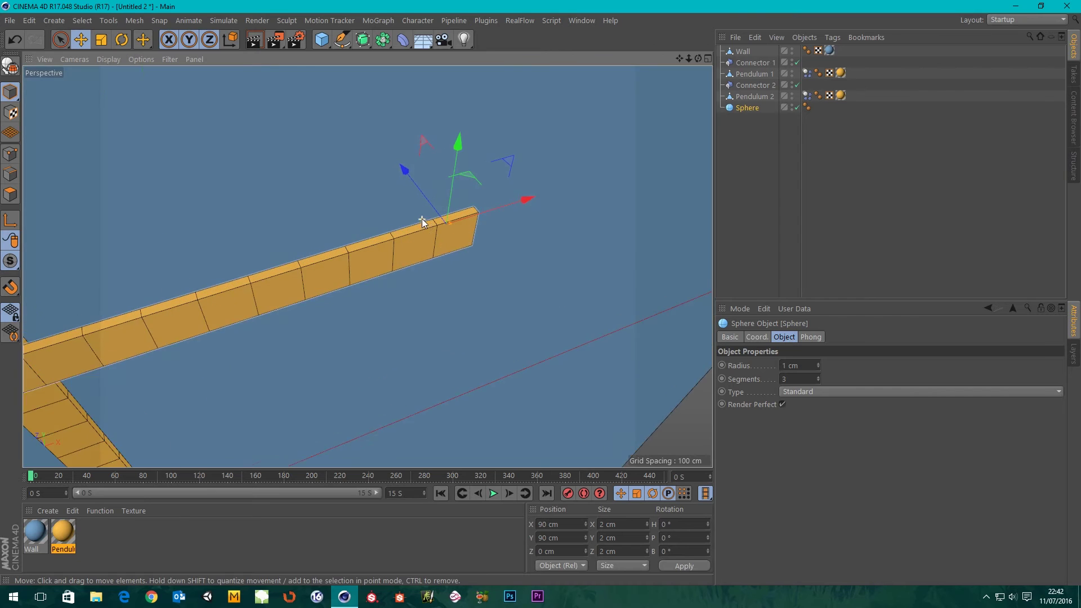
left_click_drag(424, 173, 454, 209)
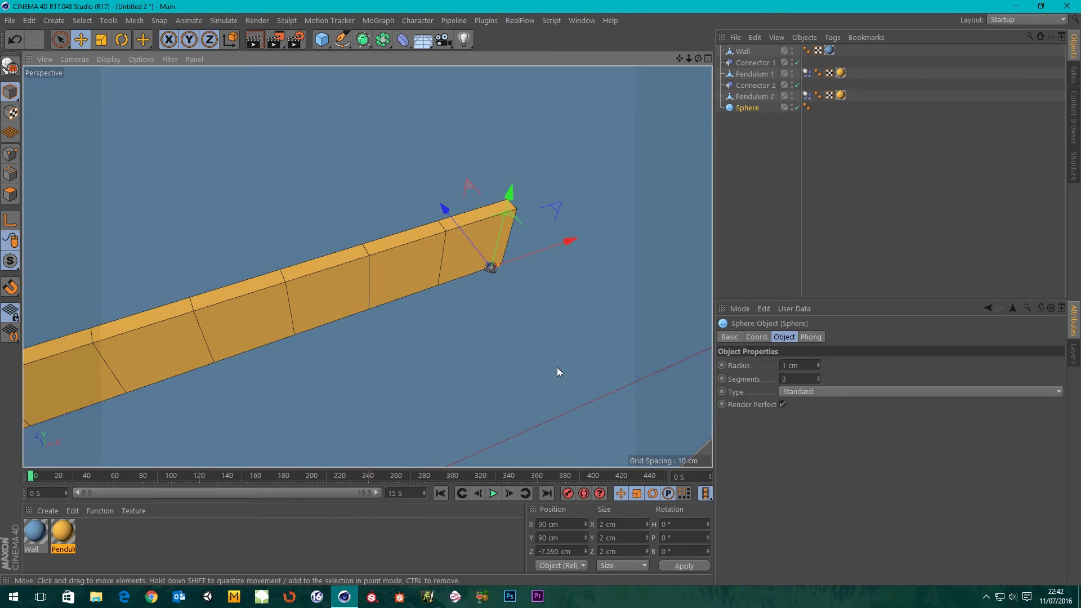
scroll(381, 320, "down", 5)
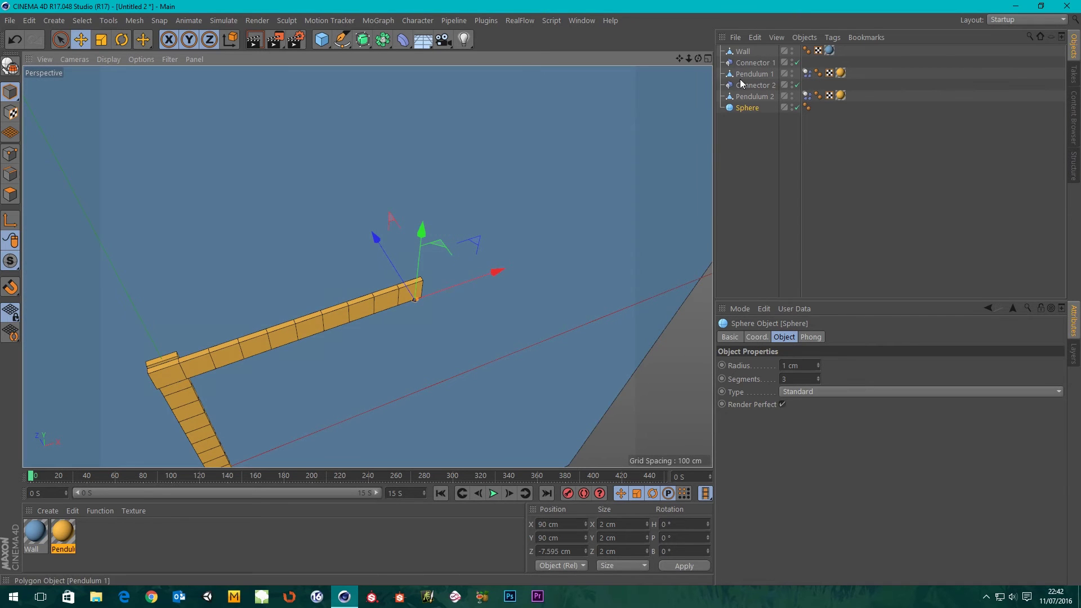
Nest the sphere under Pendulum 2 in the object hierarchy and play the simulation
left_click_drag(749, 109, 751, 95)
left_click_drag(237, 337, 436, 235, "alt")
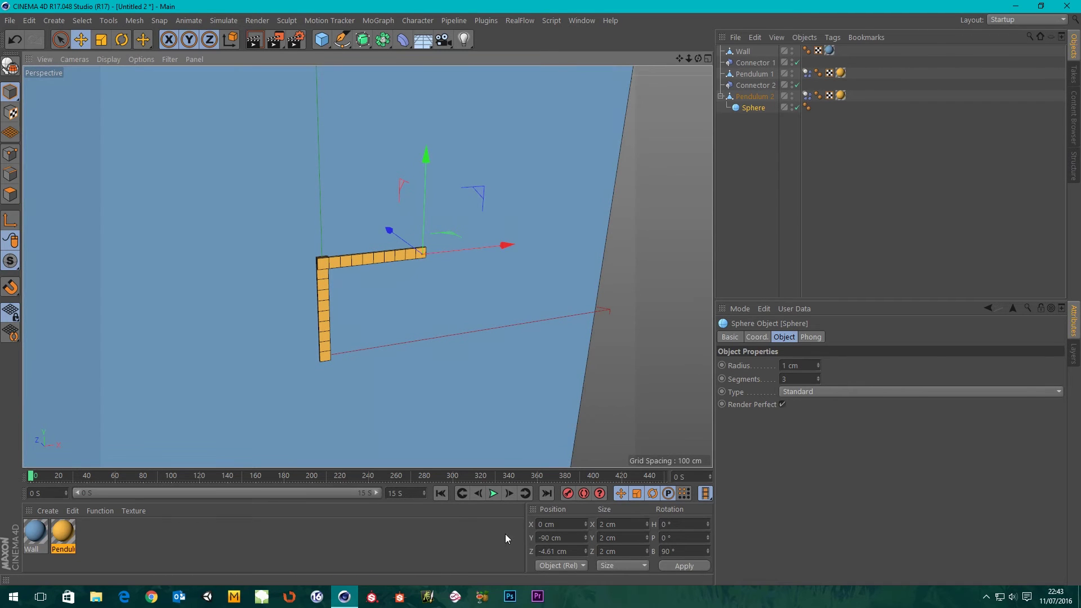
left_click(493, 494)
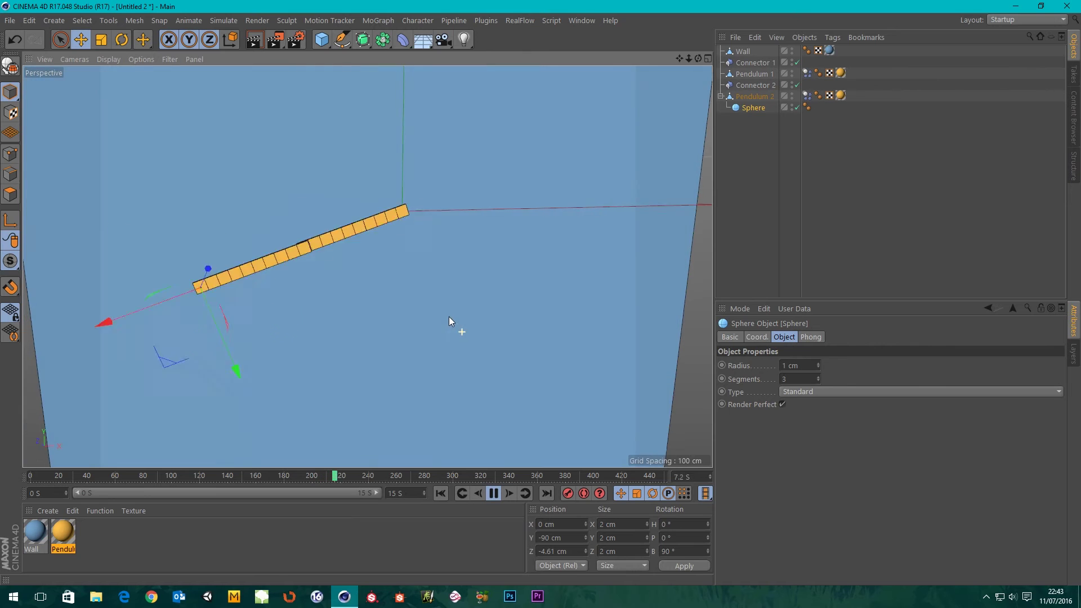
In the project's expert dynamics settings, set Steps per Frame to 10 and Maximum Solver Iterations per Step to 20, with playback stopped
left_click(1013, 309)
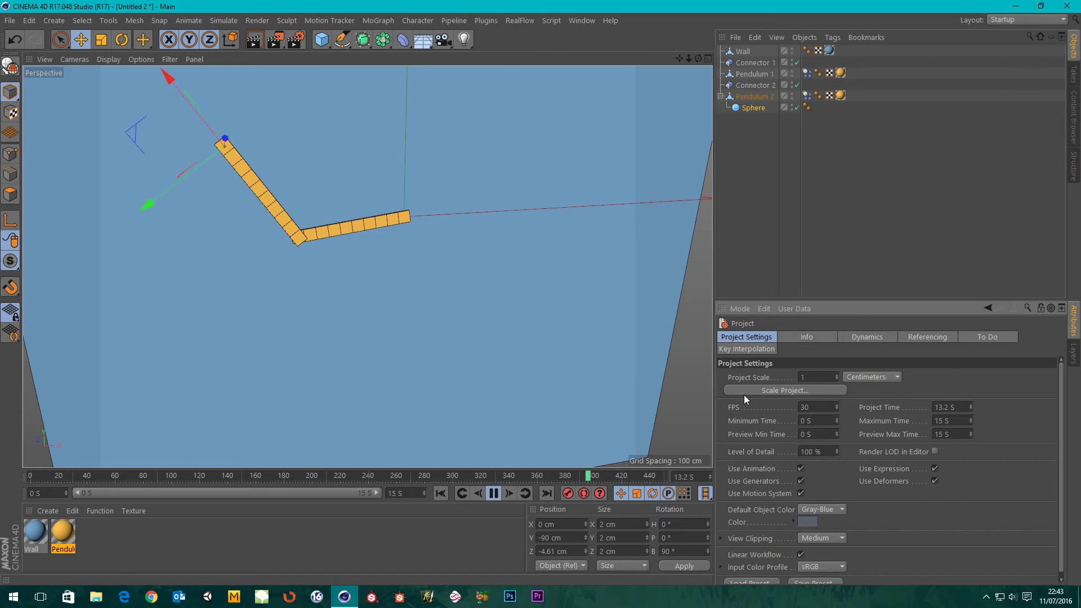
left_click(863, 337)
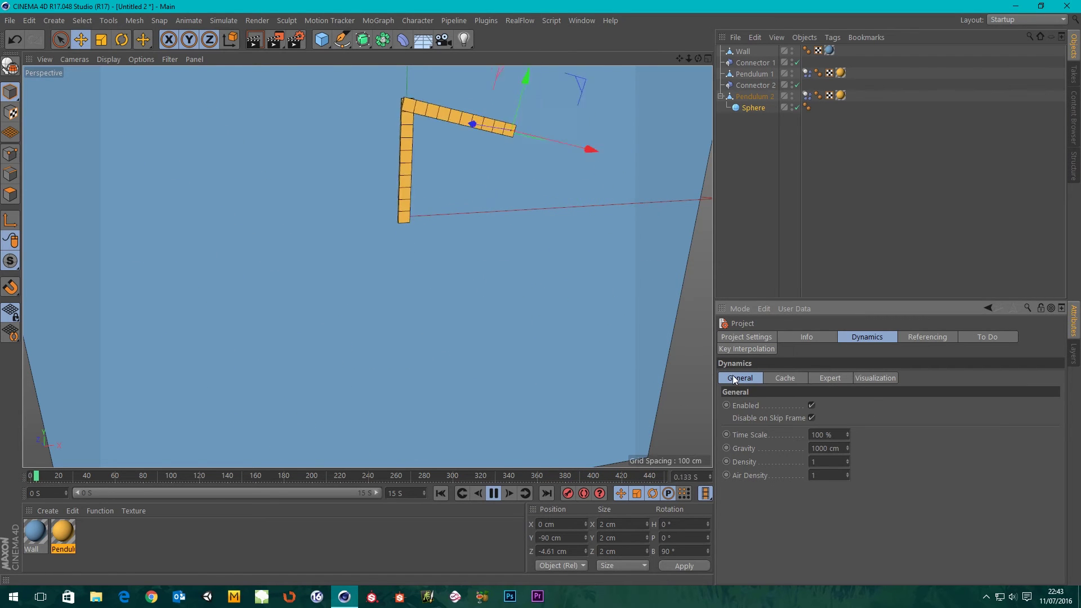
left_click(817, 377)
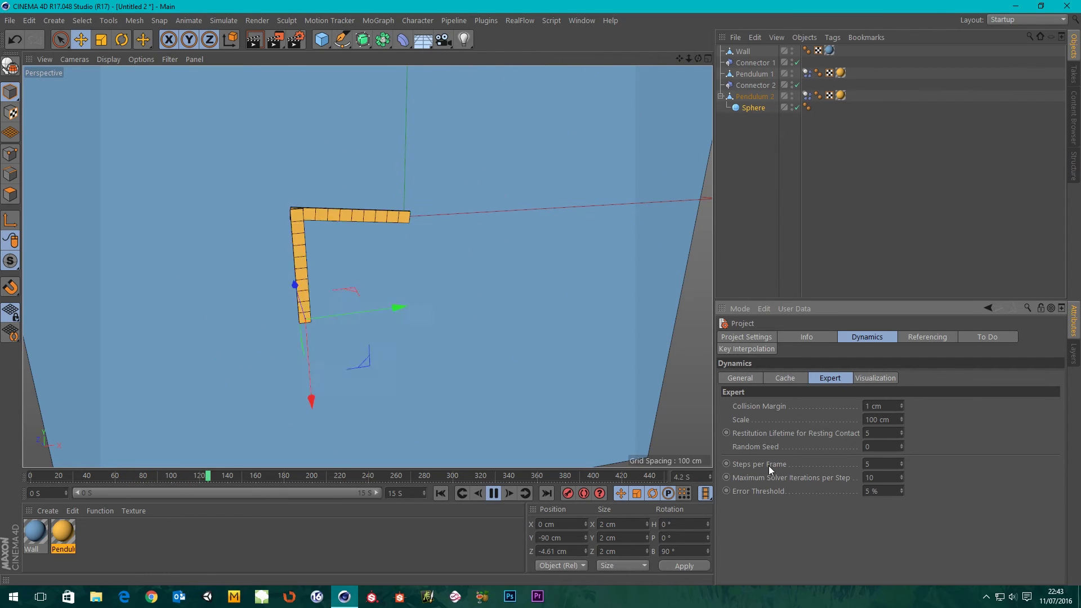
left_click(494, 493)
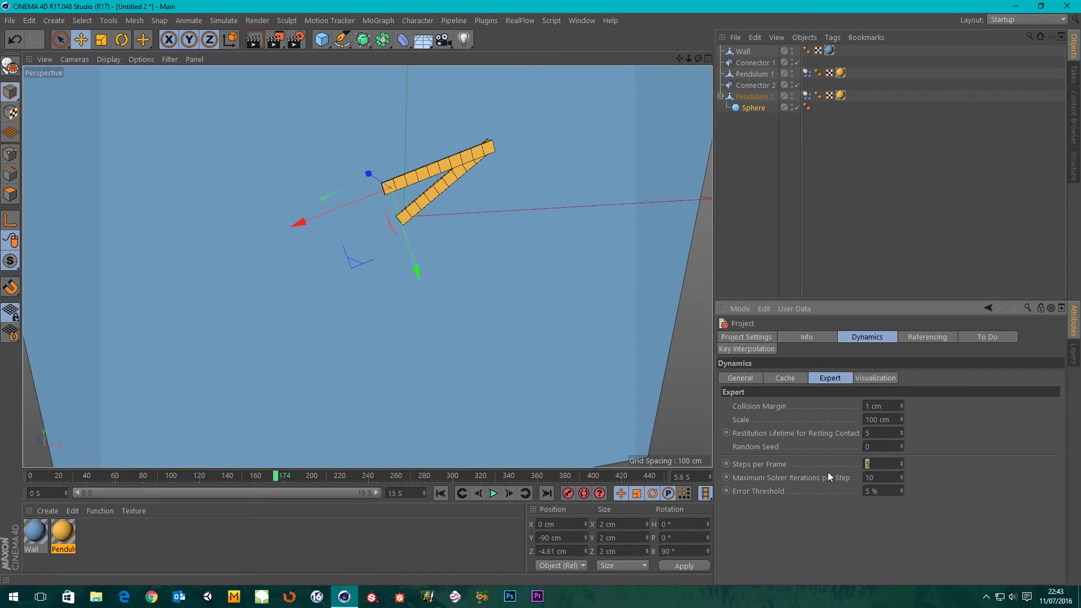
left_click(891, 462)
key("Return")
type("1020")
key("Return")
Replay the pendulum simulation from the start to check its motion, and rewind to the first frame
left_click(438, 494)
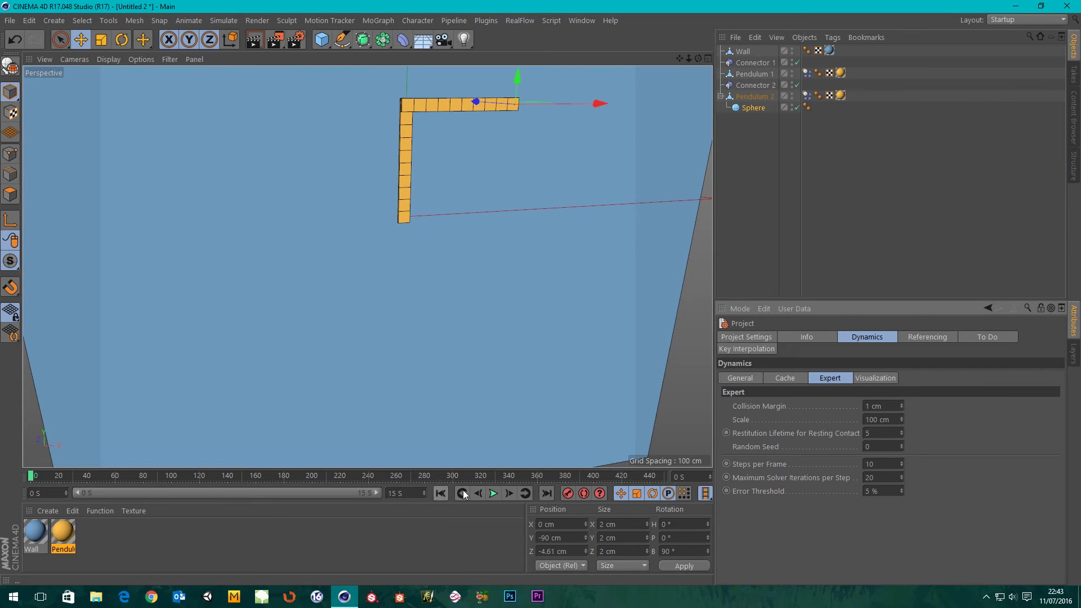
left_click(492, 493)
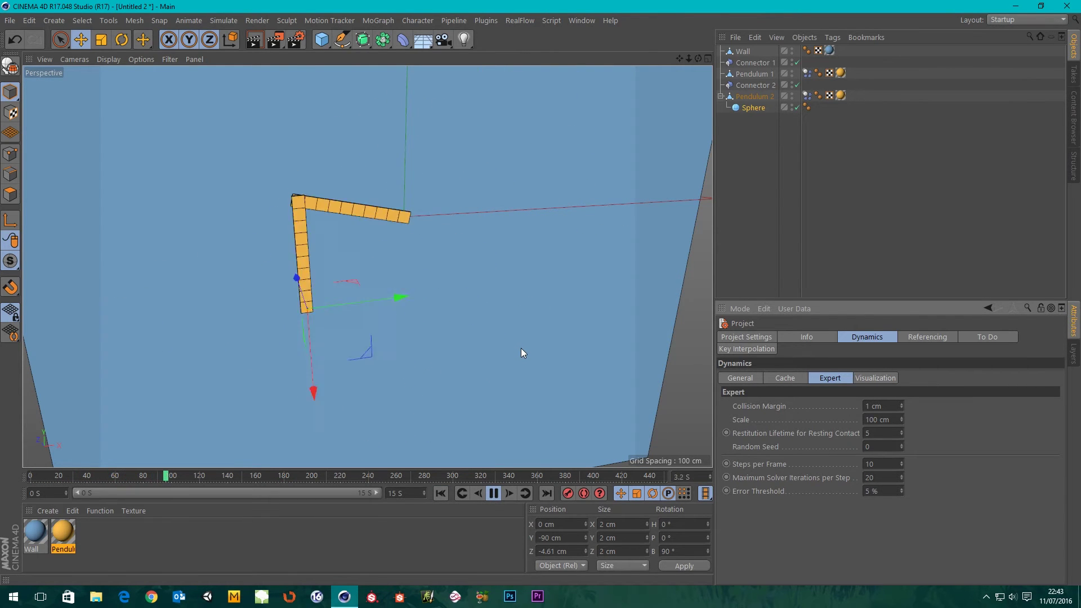
left_click_drag(580, 323, 471, 337, "alt")
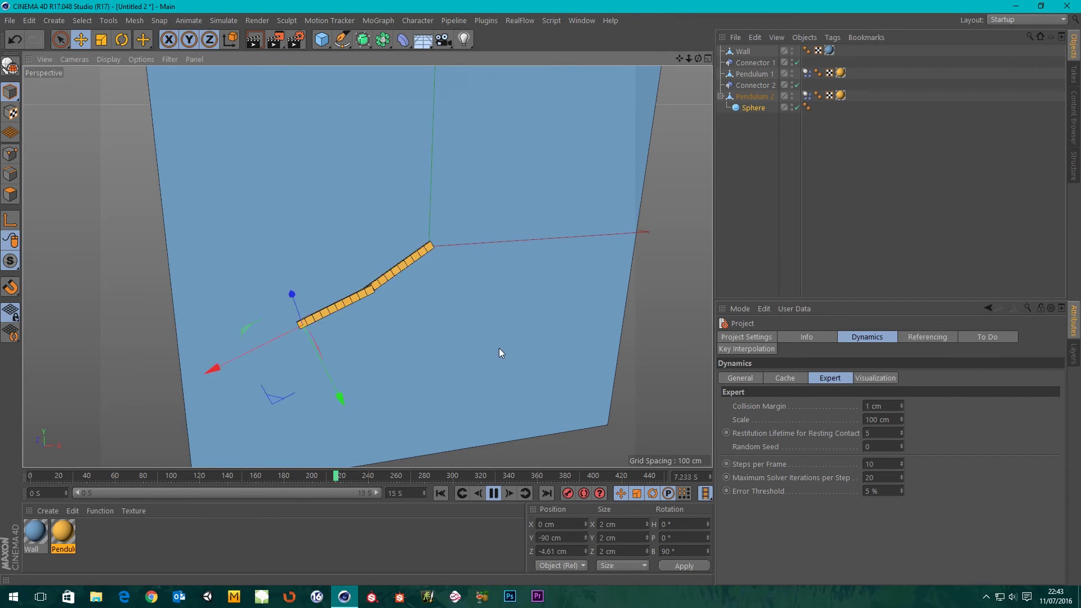
scroll(494, 320, "up", 2)
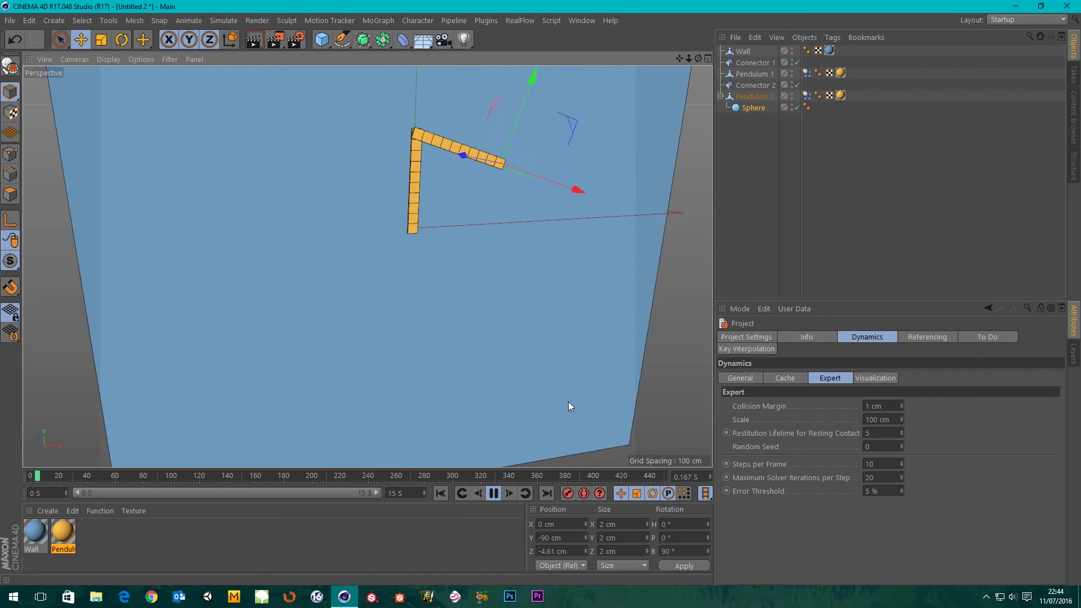
left_click(873, 478)
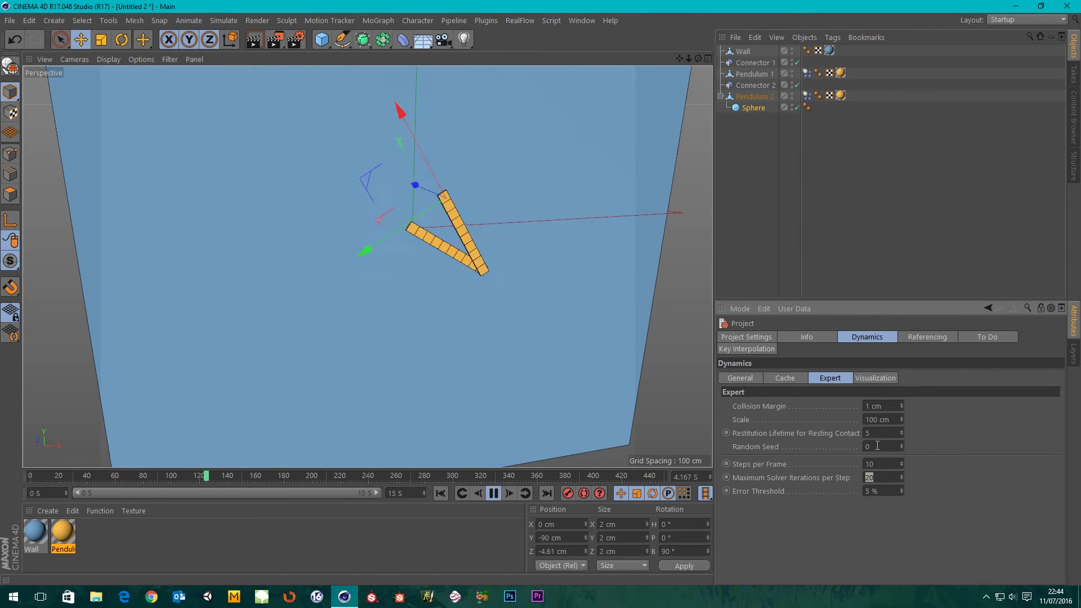
left_click(887, 463)
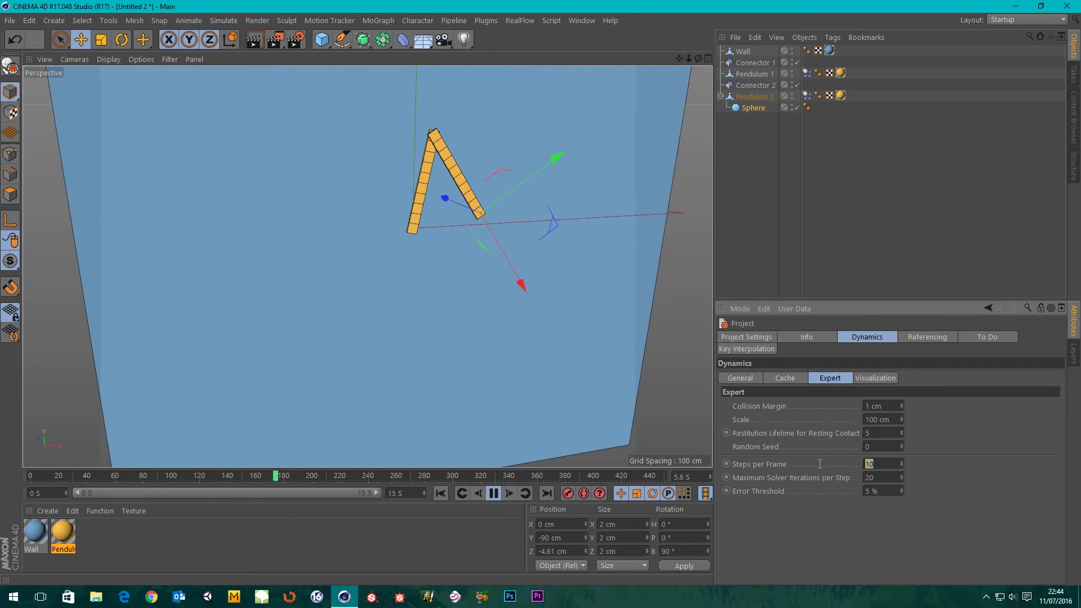
left_click(493, 498)
left_click(443, 494)
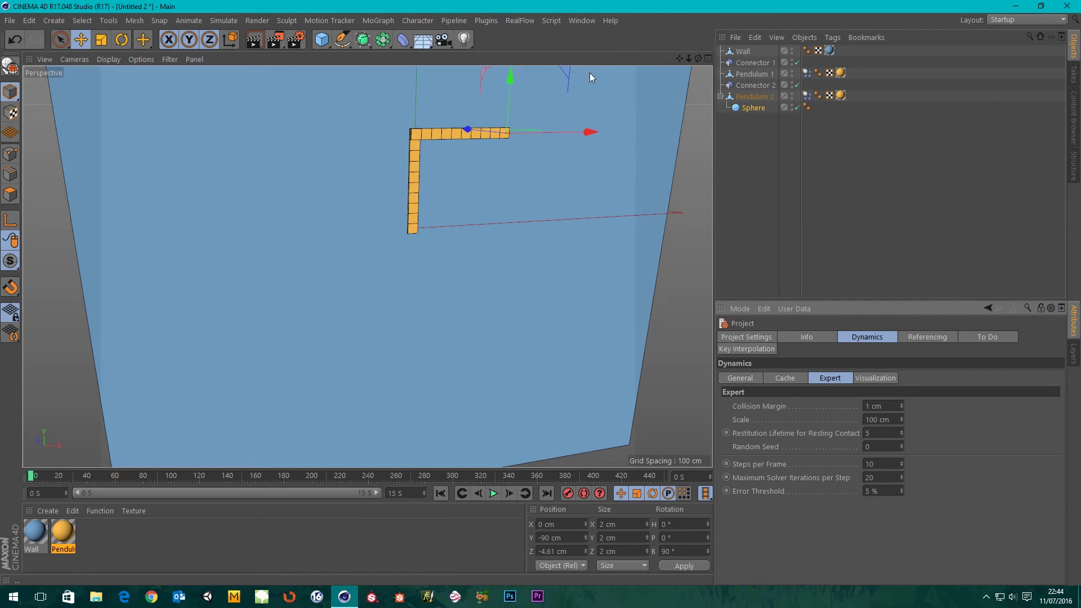
Add a MoGraph Tracer linked to the sphere at the end of Pendulum 2
left_click_drag(488, 125, 484, 180, "alt")
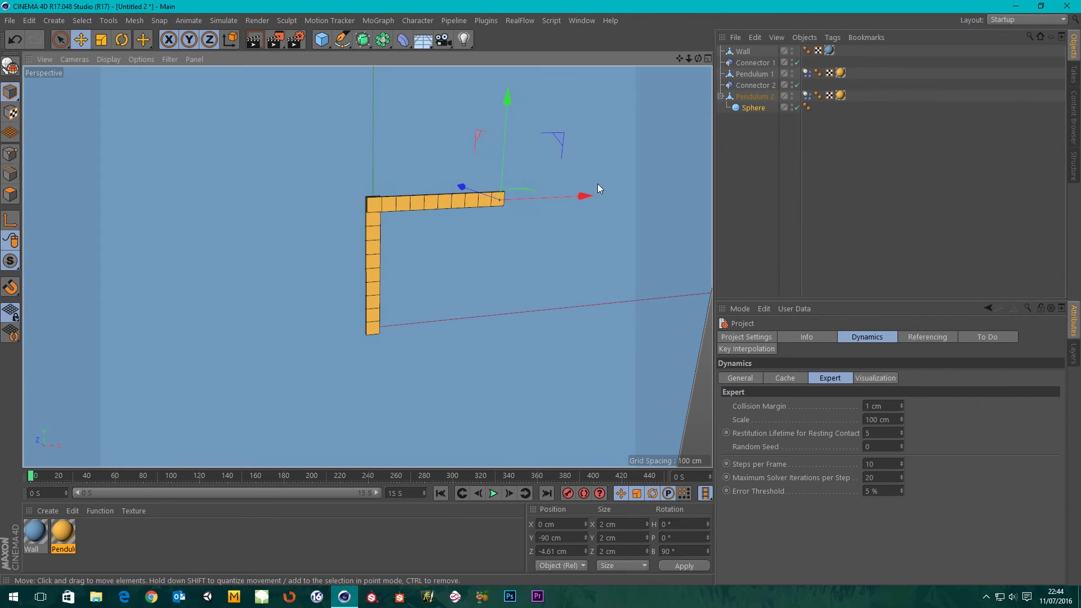
left_click_drag(597, 186, 611, 216, "alt")
scroll(499, 224, "up", 5)
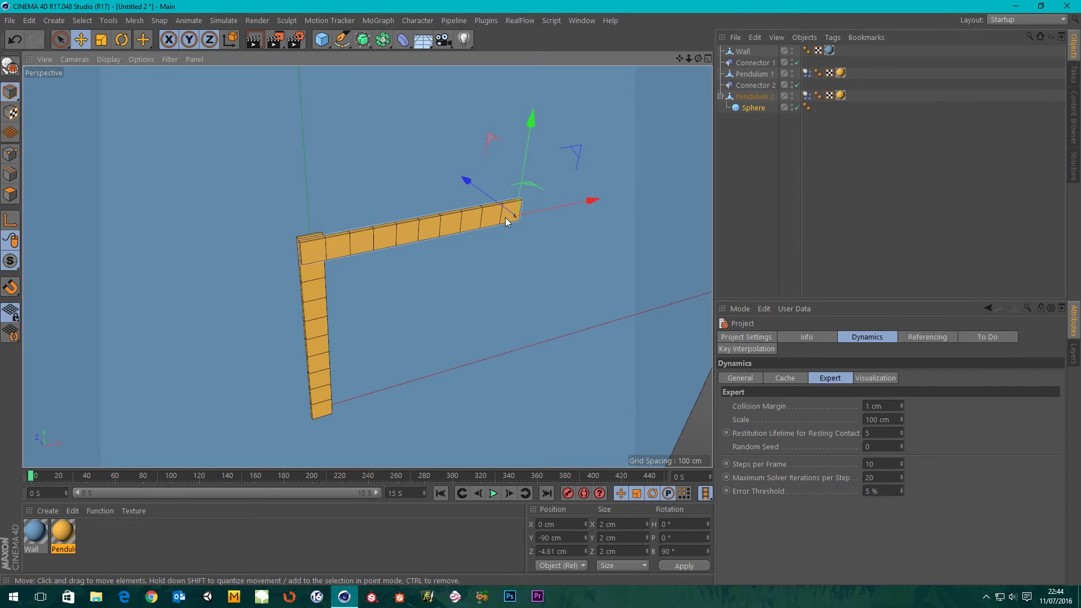
left_click(375, 21)
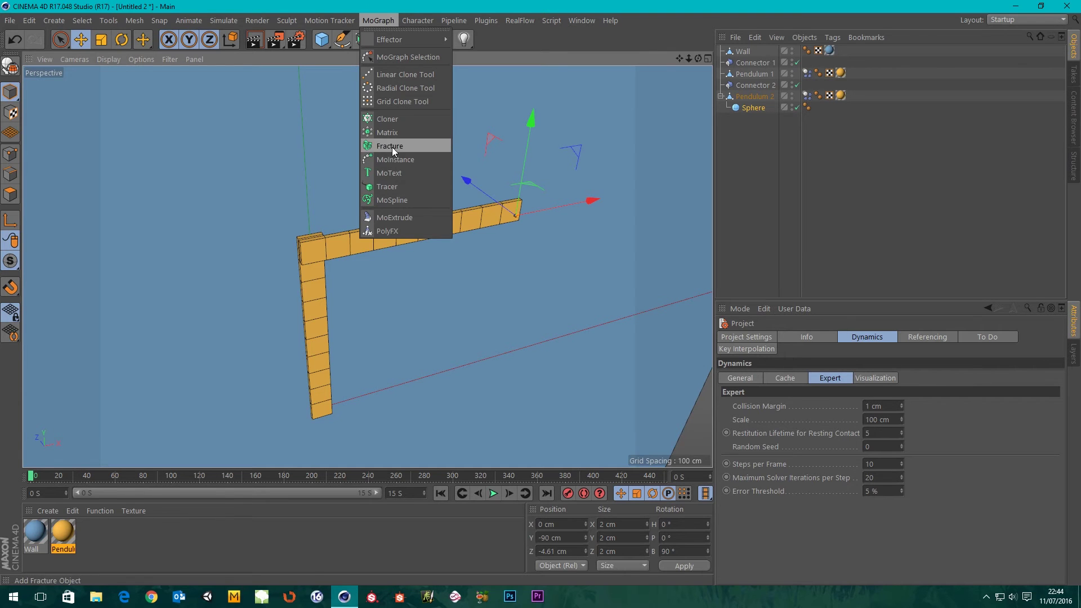
left_click(391, 187)
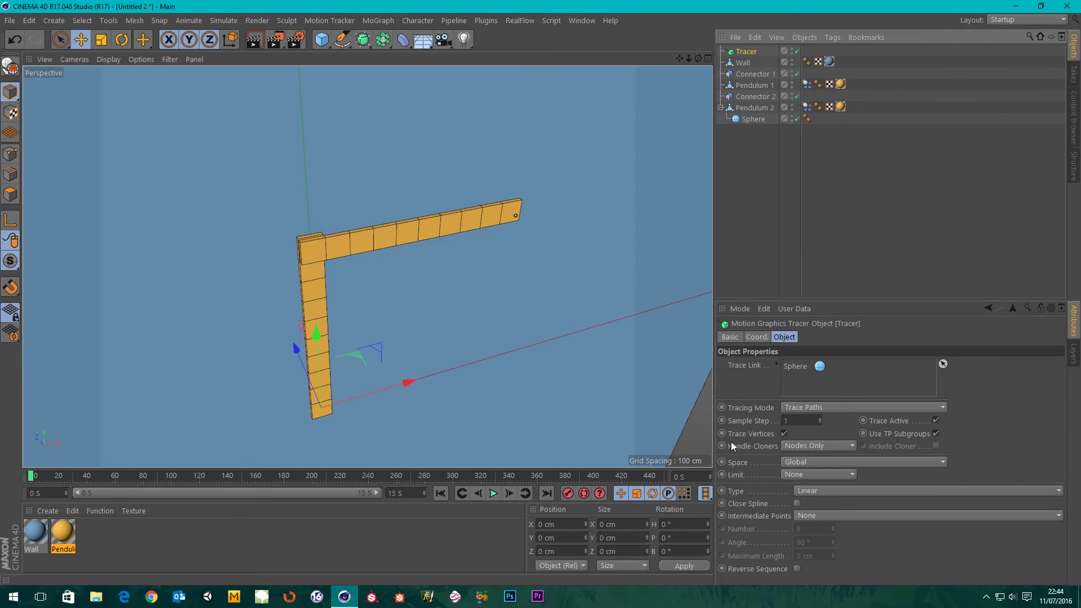
Play the simulation for about two seconds and examine the traced lines up close around the sphere
left_click(493, 494)
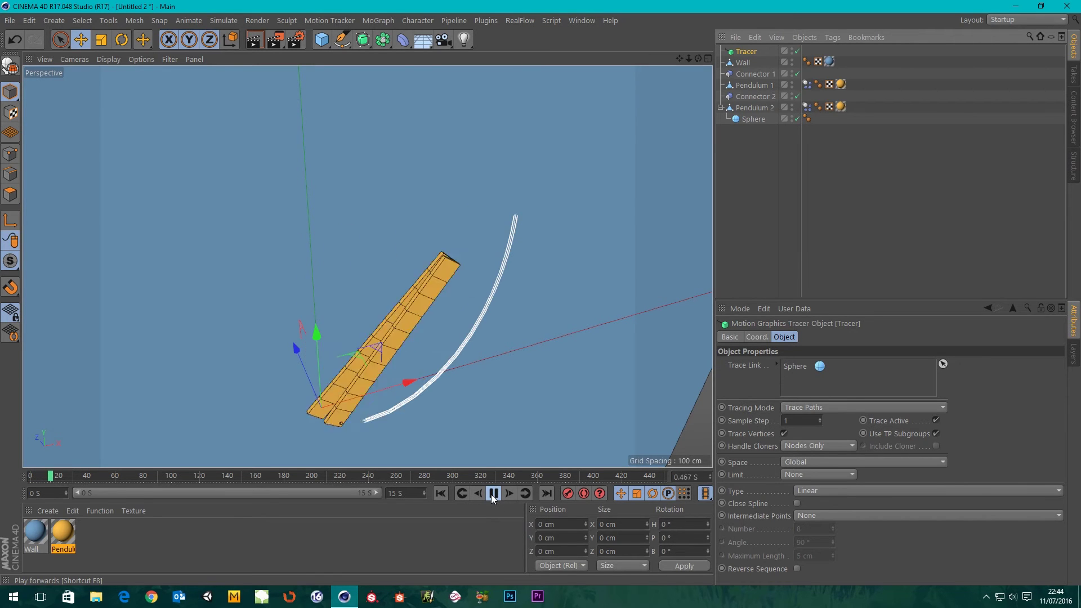
left_click(493, 494)
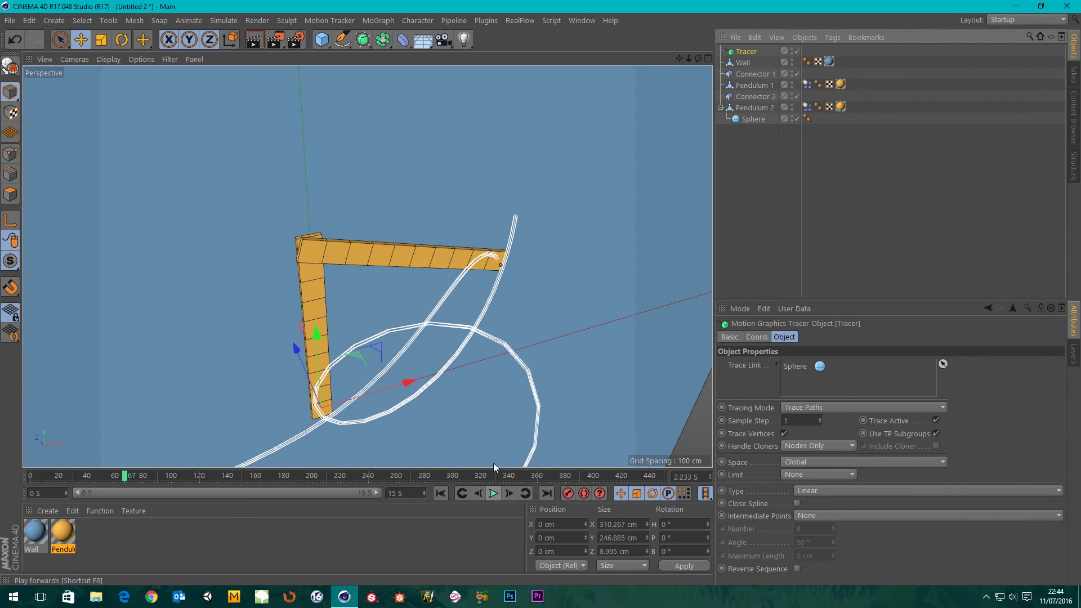
scroll(522, 222, "up", 8)
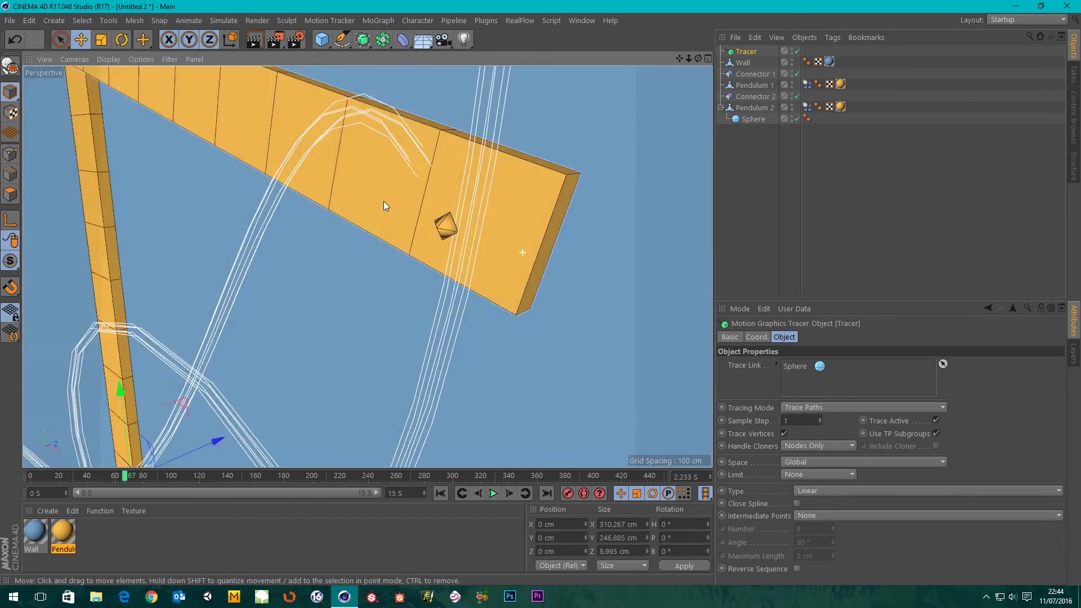
scroll(441, 200, "up", 6)
scroll(536, 211, "down", 2)
scroll(560, 246, "up", 5)
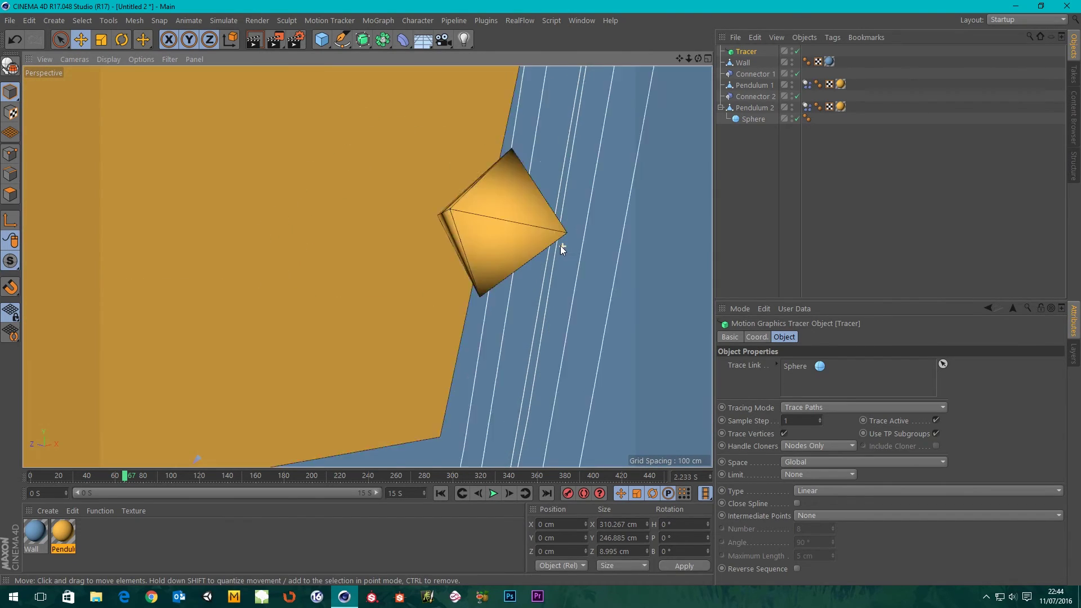
scroll(524, 237, "up", 2)
scroll(472, 228, "down", 9)
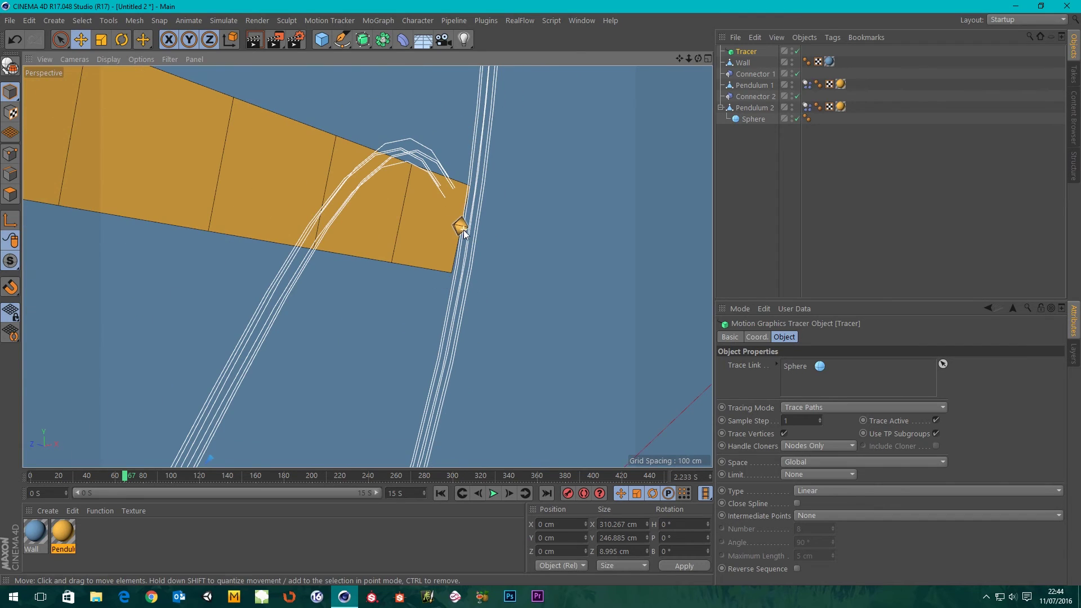
Turn off Trace Vertices on the Tracer with Sample Step at 1, and replay the simulation from the start to 9 s
left_click(819, 419)
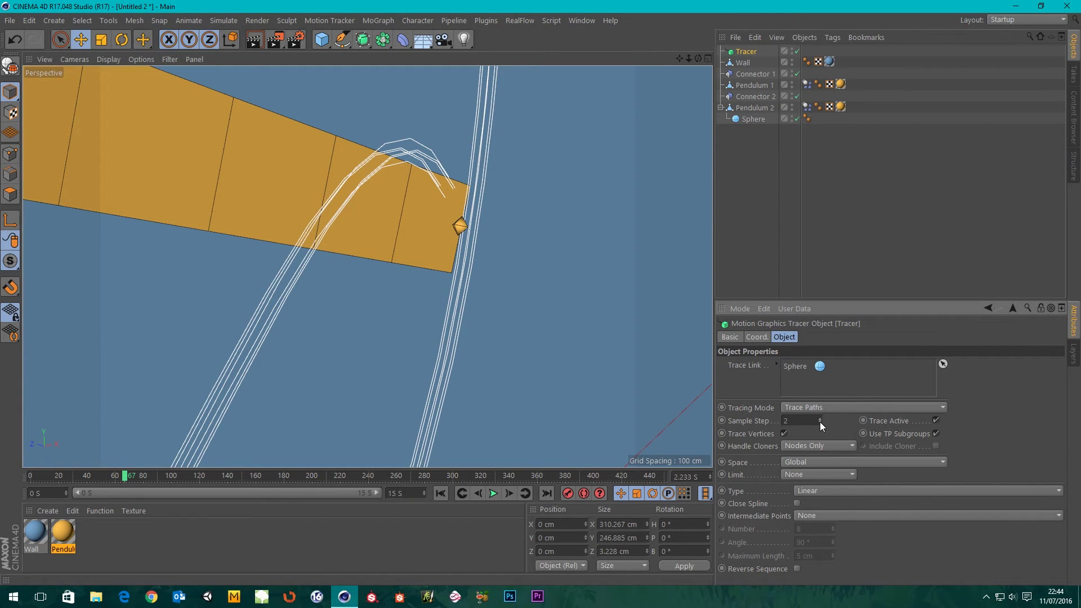
left_click(820, 422)
left_click(443, 493)
left_click(500, 493)
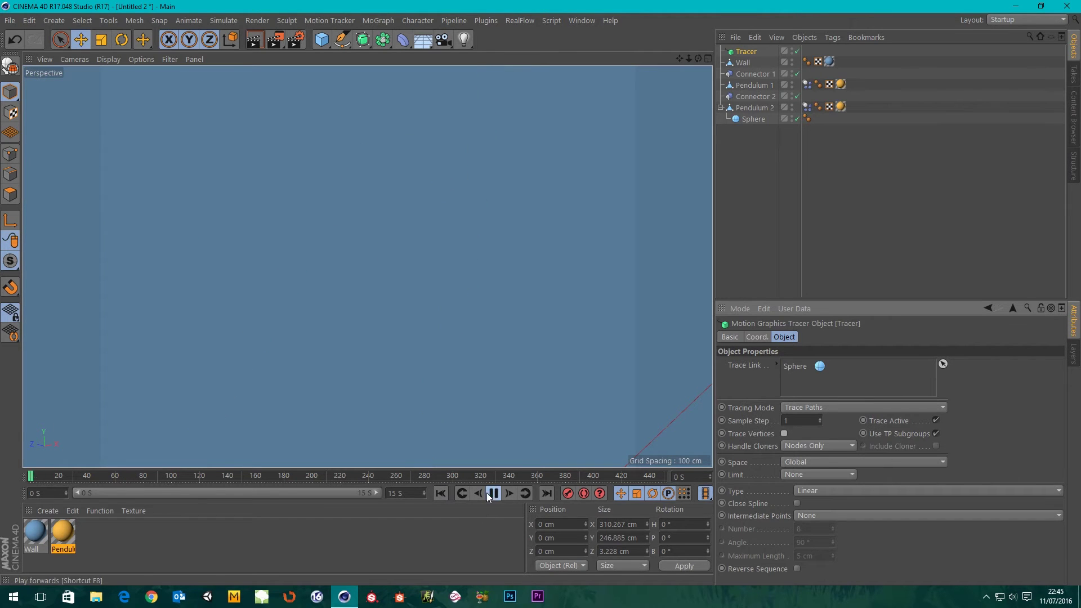
scroll(388, 377, "down", 3)
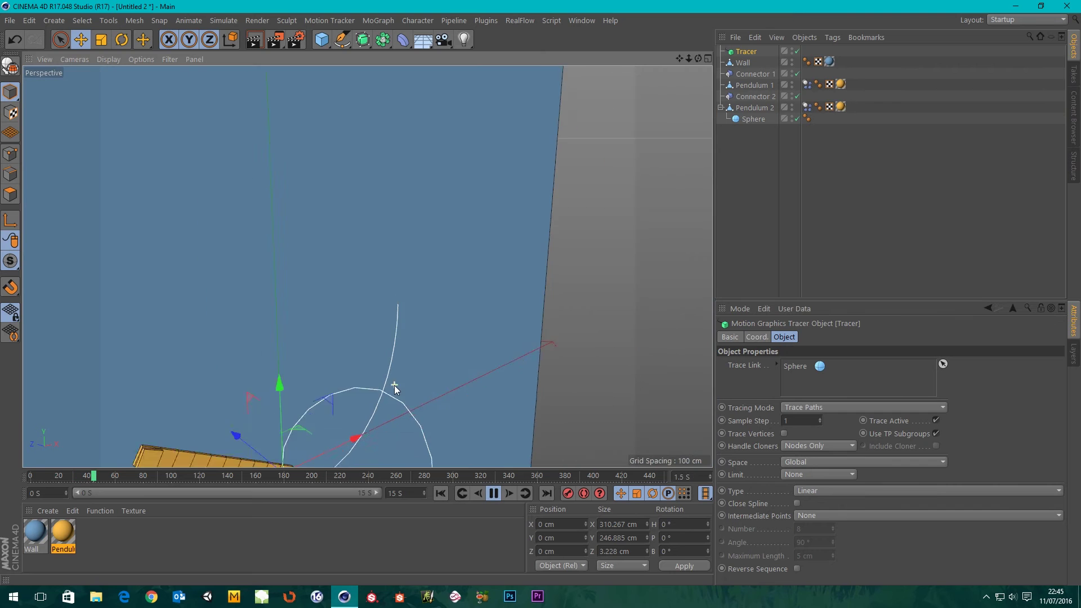
left_click_drag(394, 385, 446, 353, "alt")
scroll(437, 353, "up", 5)
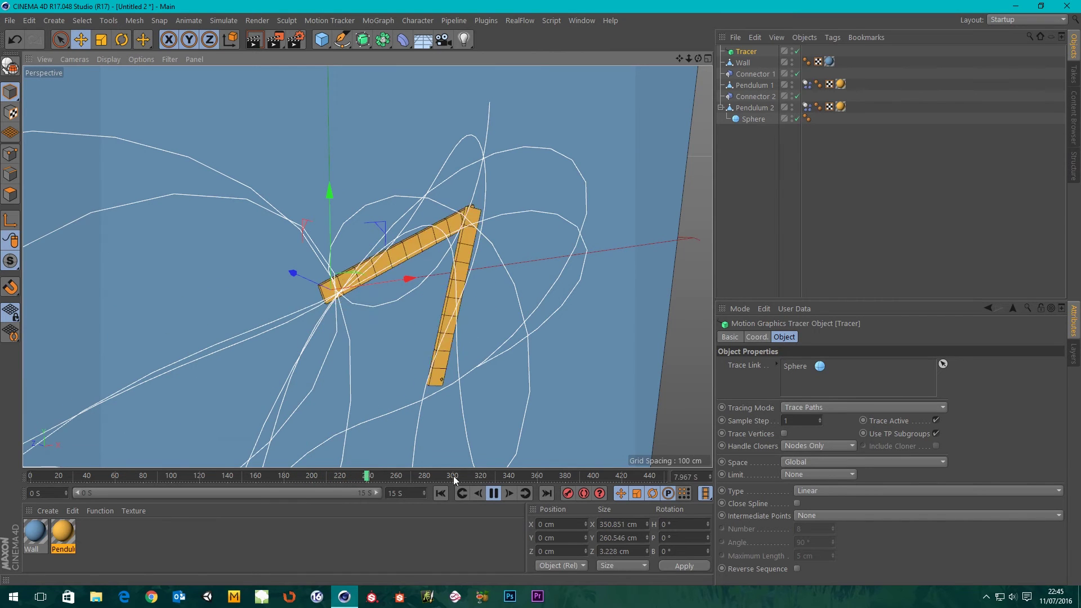
left_click(493, 493)
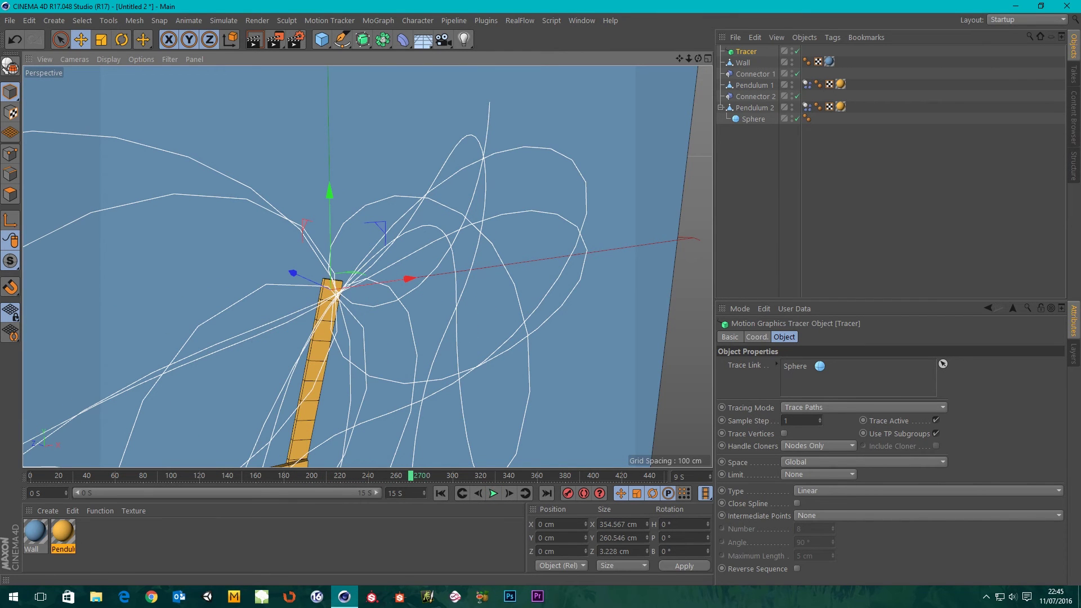
Set the Tracer's spline type to B-Spline with Natural intermediate points
scroll(331, 229, "up", 5)
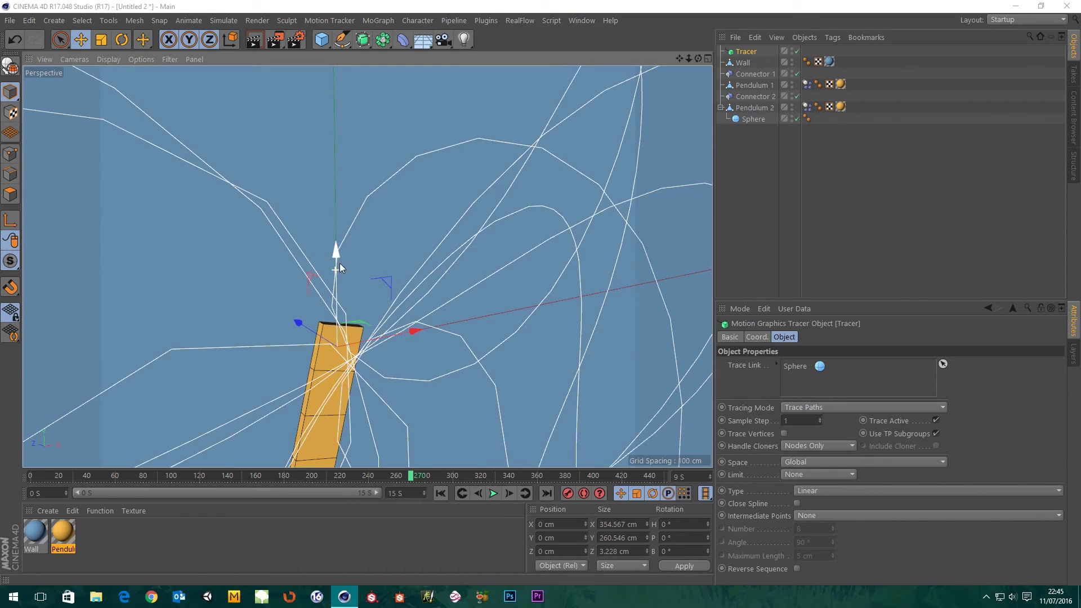
scroll(357, 202, "up", 2)
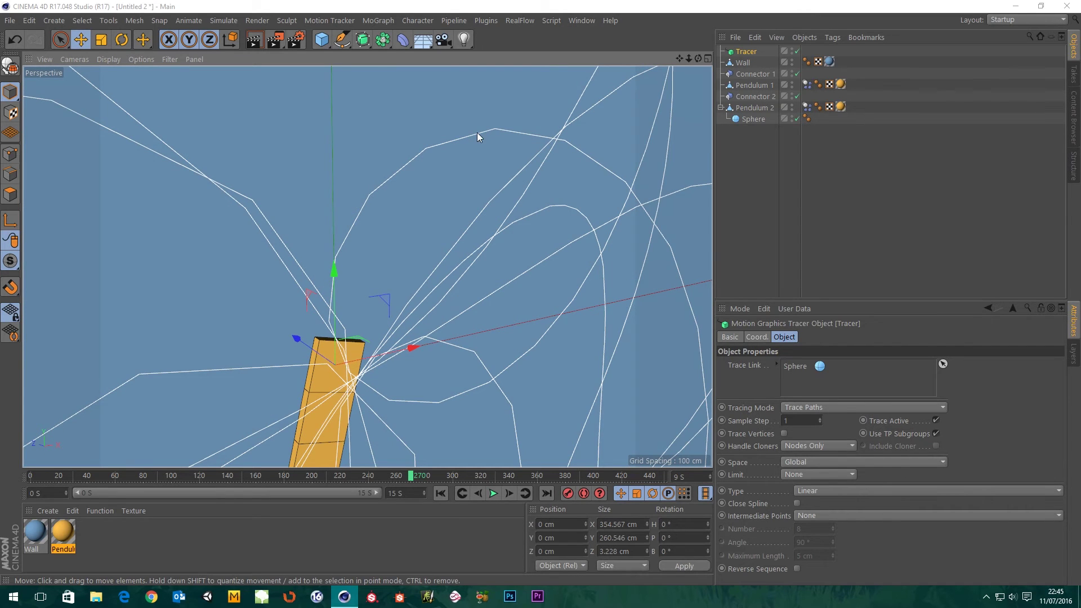
mouse_move(494, 132)
left_mouse_down("alt")
mouse_move(535, 217)
mouse_move(558, 236)
left_mouse_up("alt")
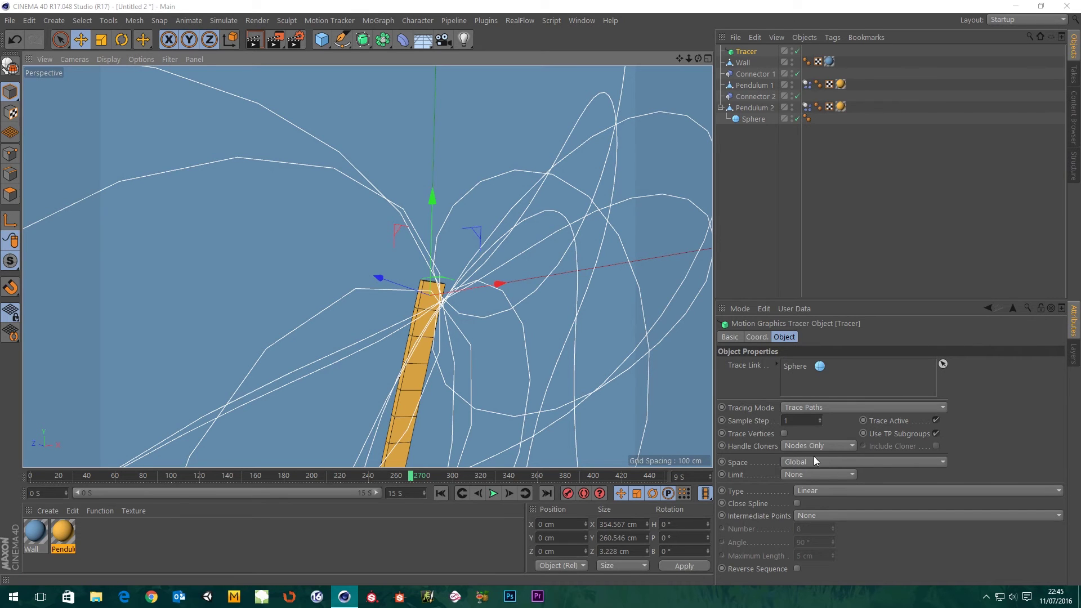
left_click(808, 490)
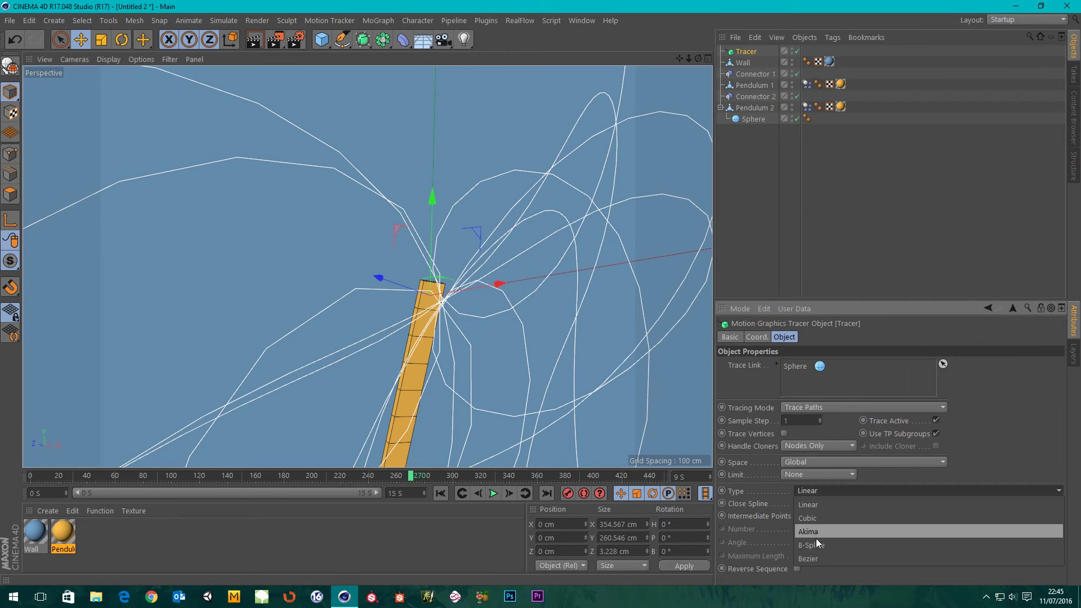
left_click(816, 543)
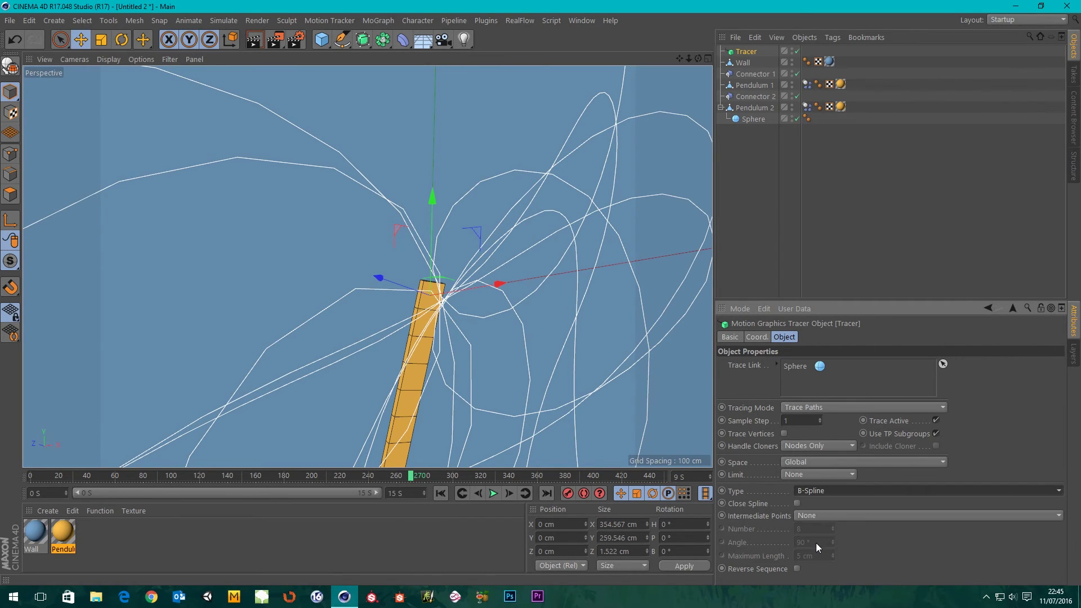
left_click(835, 515)
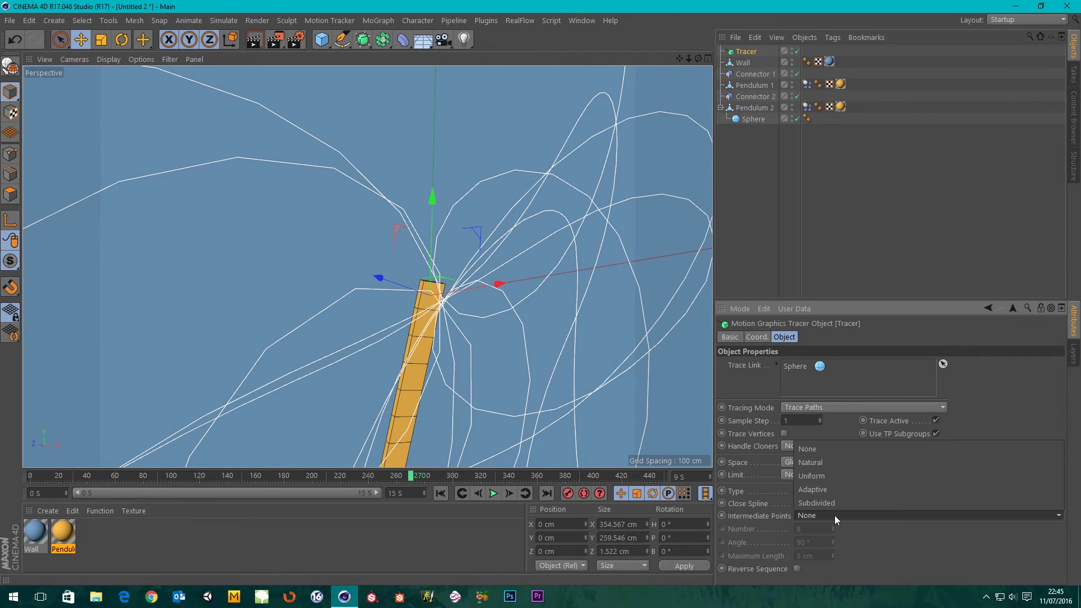
left_click(813, 463)
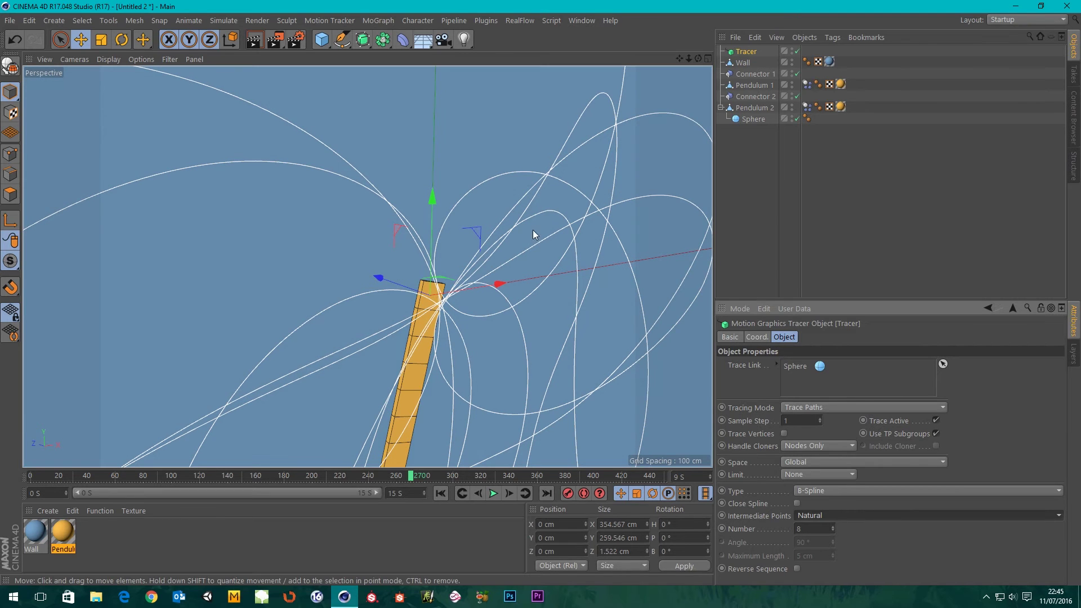
Try the Cubic type for the traced spline and replay the simulation from the first frame
scroll(433, 139, "down", 5)
mouse_move(366, 258)
left_mouse_down("alt")
mouse_move(203, 278)
mouse_move(374, 262)
mouse_move(275, 225)
left_mouse_up("alt")
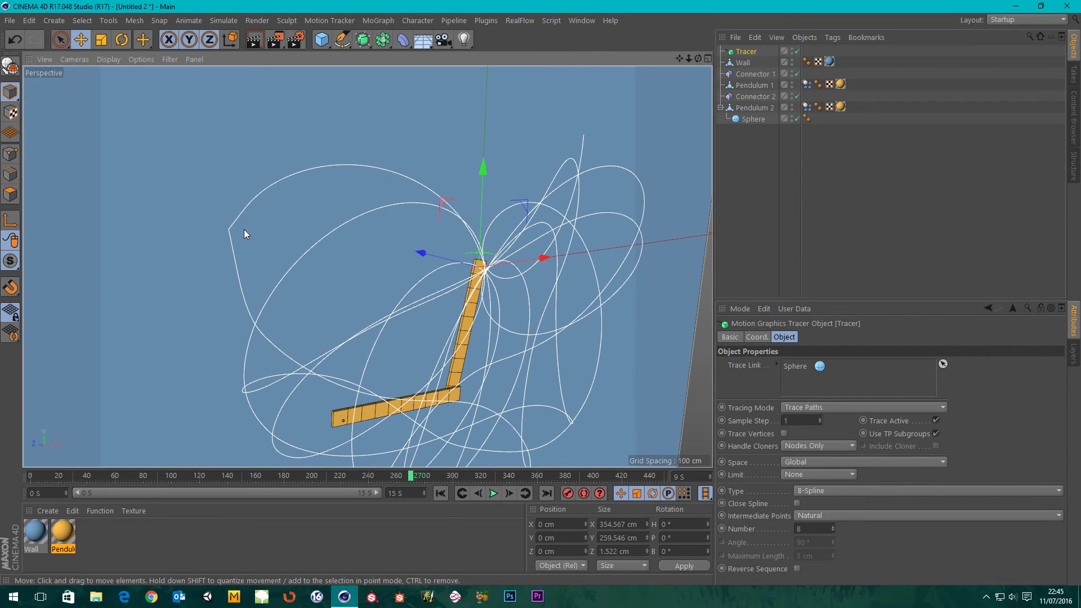
left_click(812, 491)
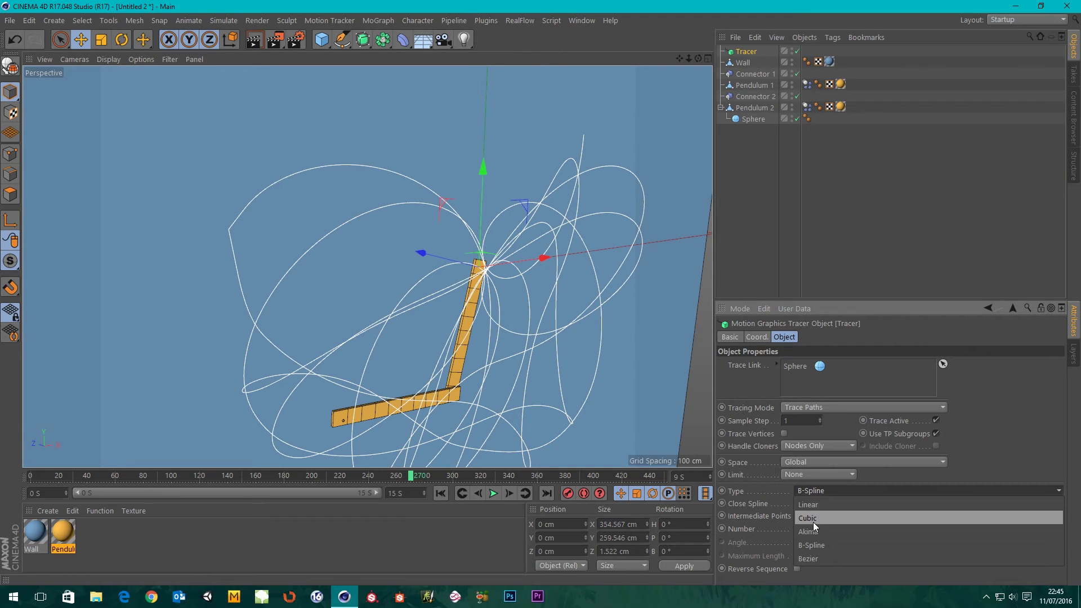
left_click(809, 518)
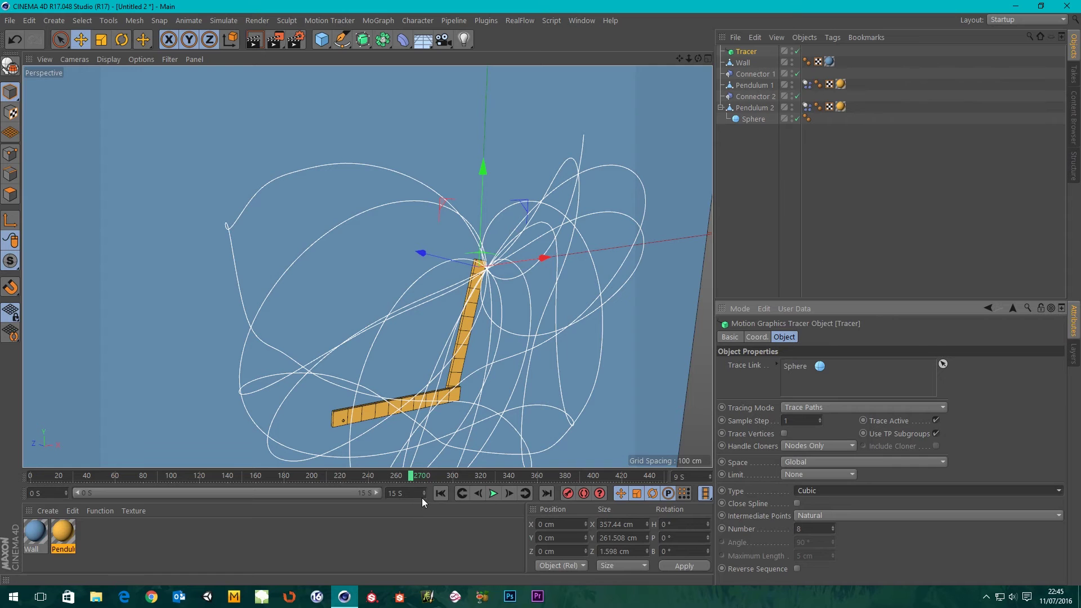
left_click(440, 493)
left_click(492, 494)
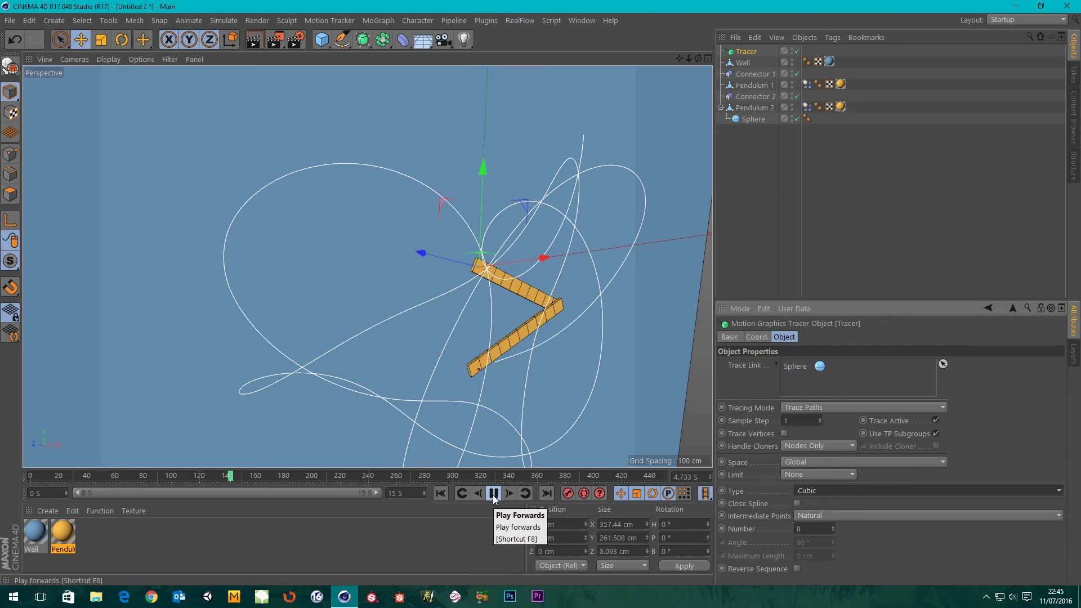
Set the Tracer's spline type back to B-Spline, stop playback and rewind to the first frame
left_click(823, 492)
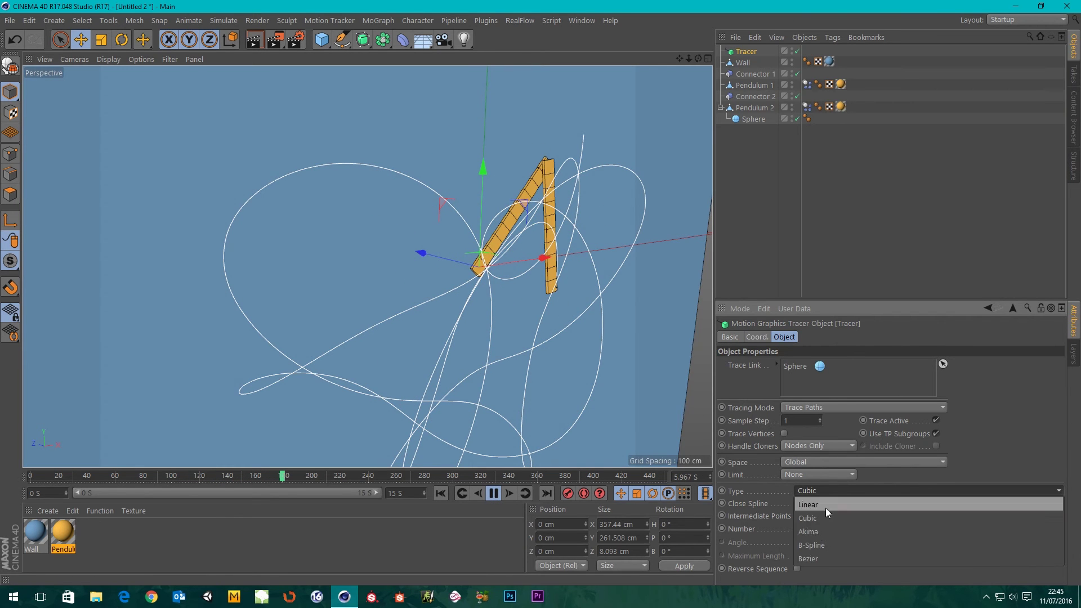
left_click(815, 543)
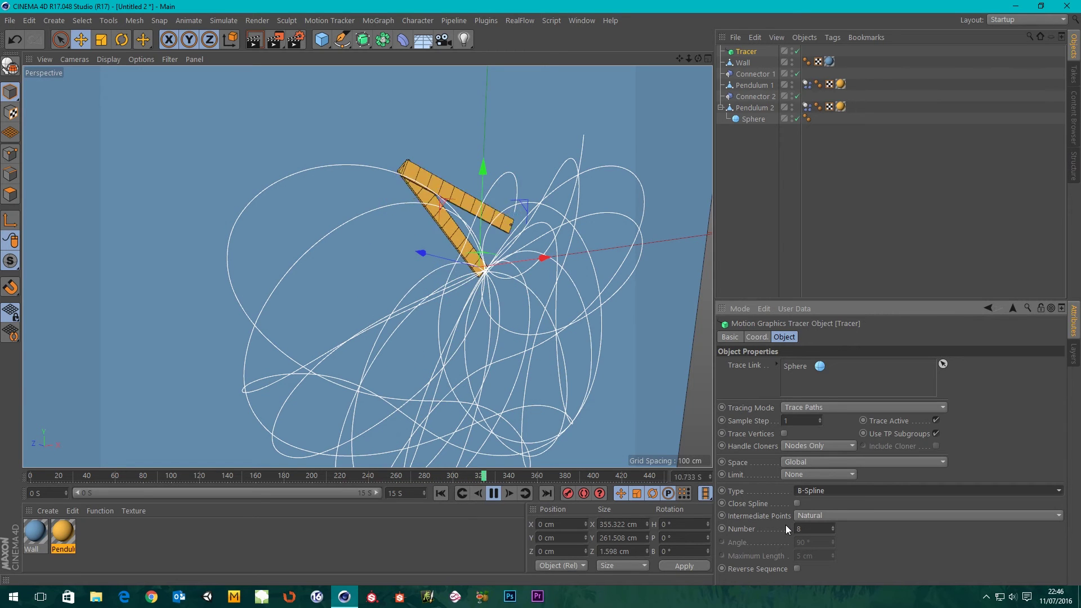
left_click(494, 493)
left_click(440, 494)
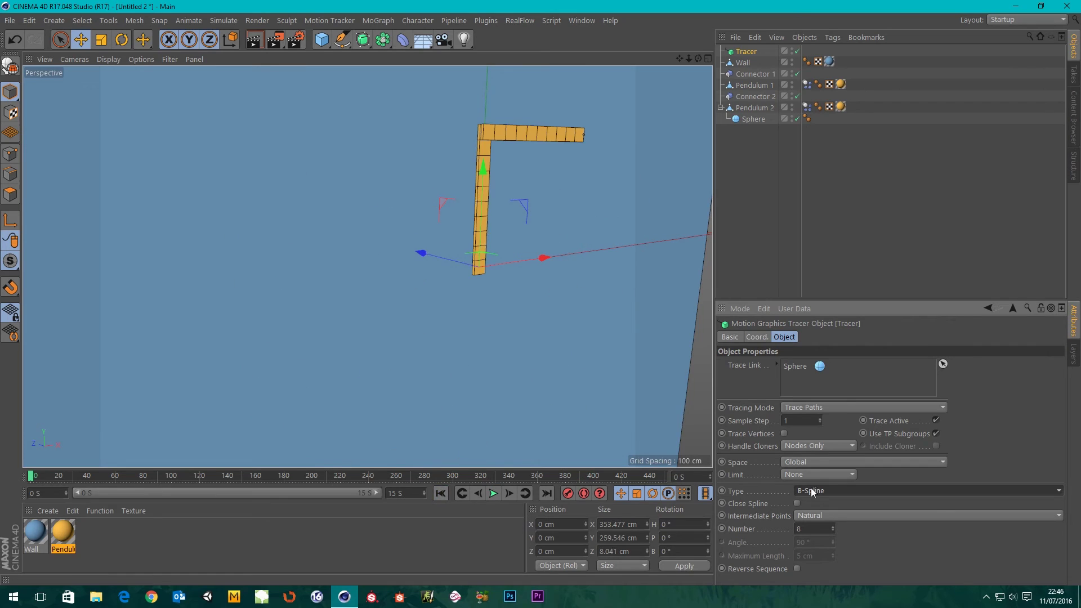
Play the simulation briefly from a wider angled perspective of the wall and rewind to the first frame
left_click(816, 527)
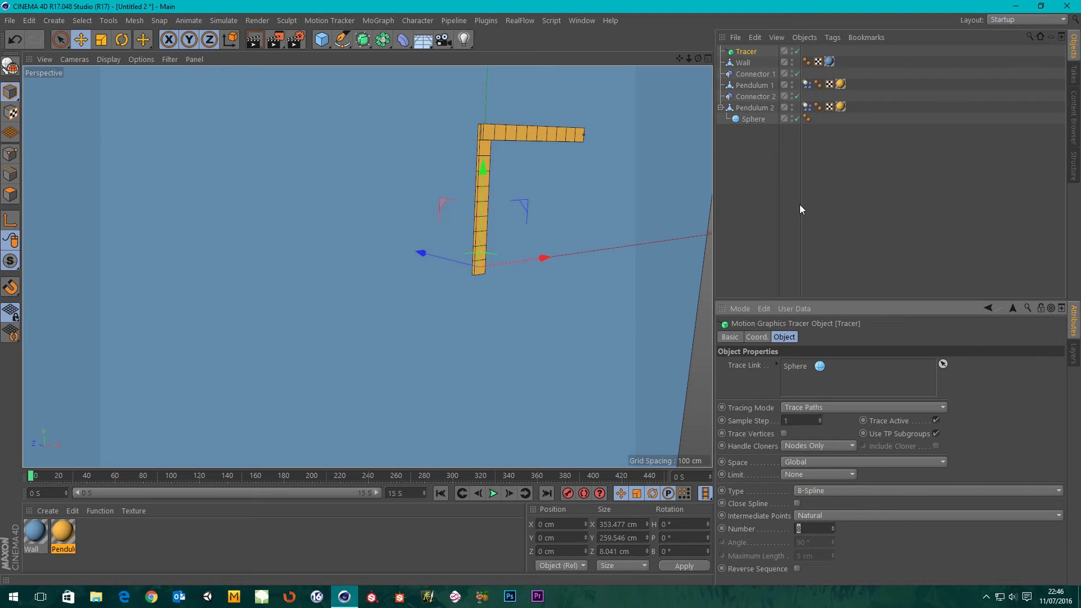
key("F5")
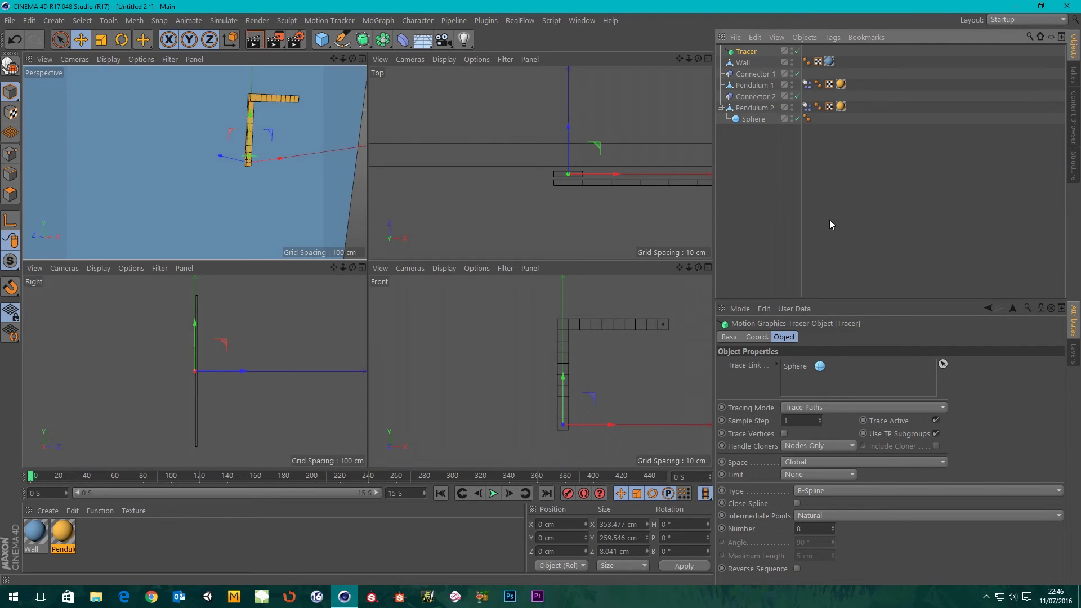
middle_click(225, 194)
left_click_drag(563, 169, 501, 230, "alt")
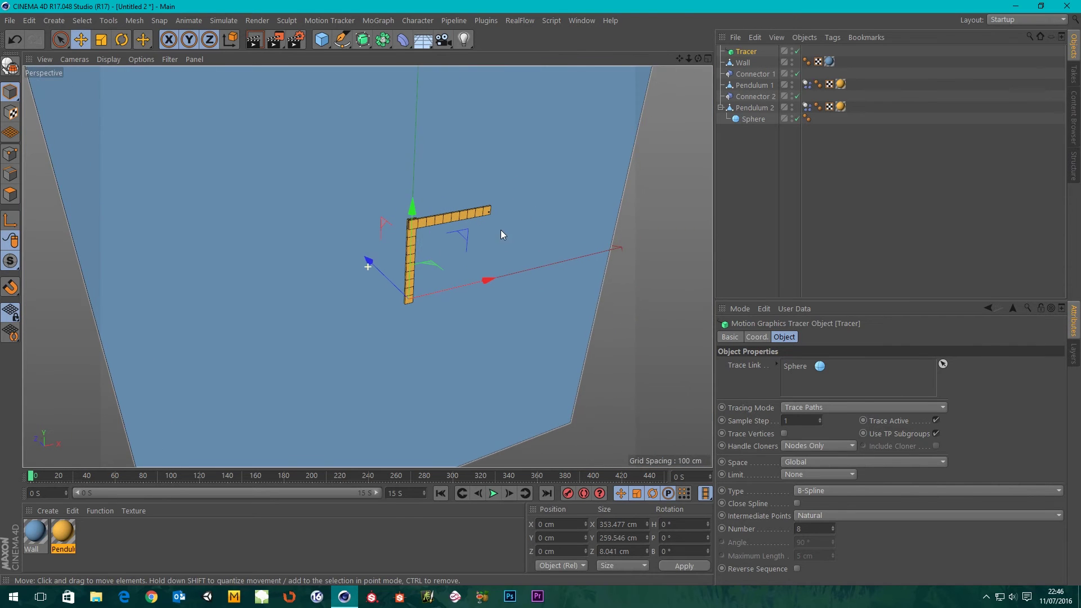
left_click(493, 493)
left_click(441, 493)
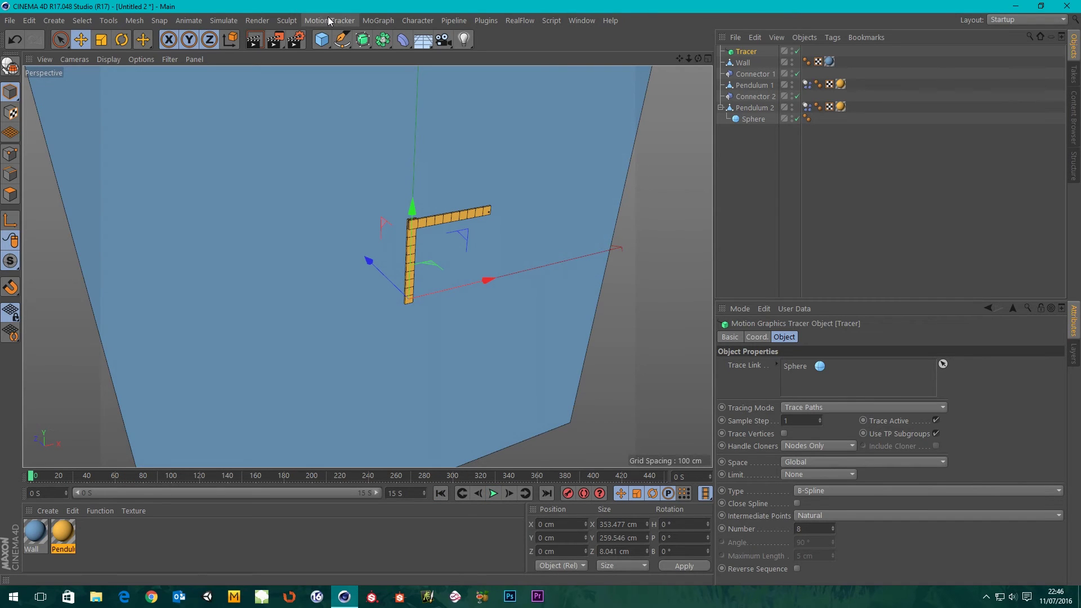
Add a Sweep generator and play the simulation to frame 137 to draw part of the traced path
scroll(422, 164, "up", 3)
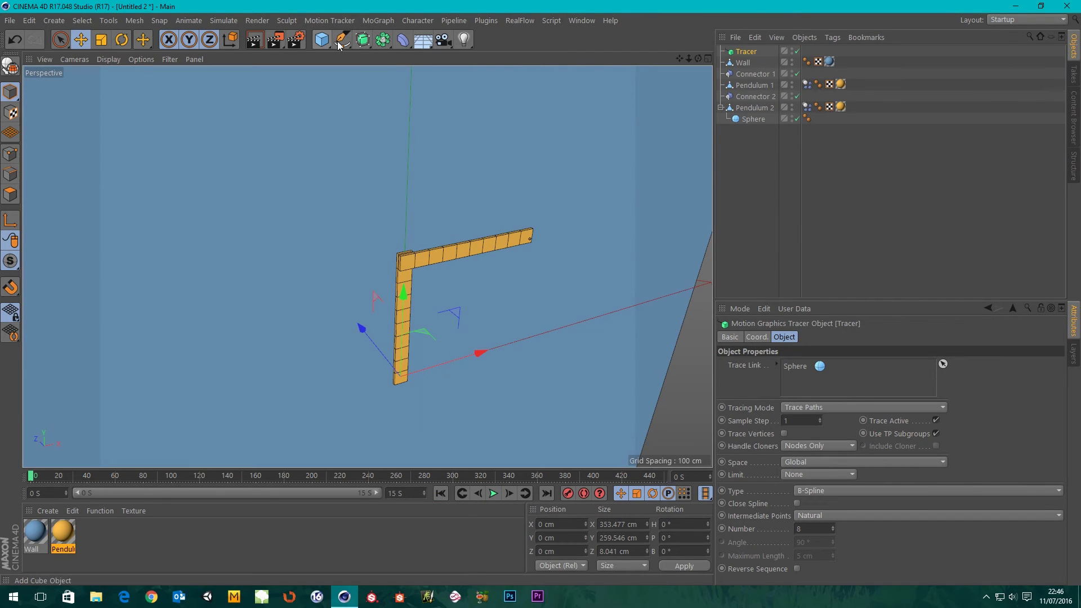
left_click(383, 42)
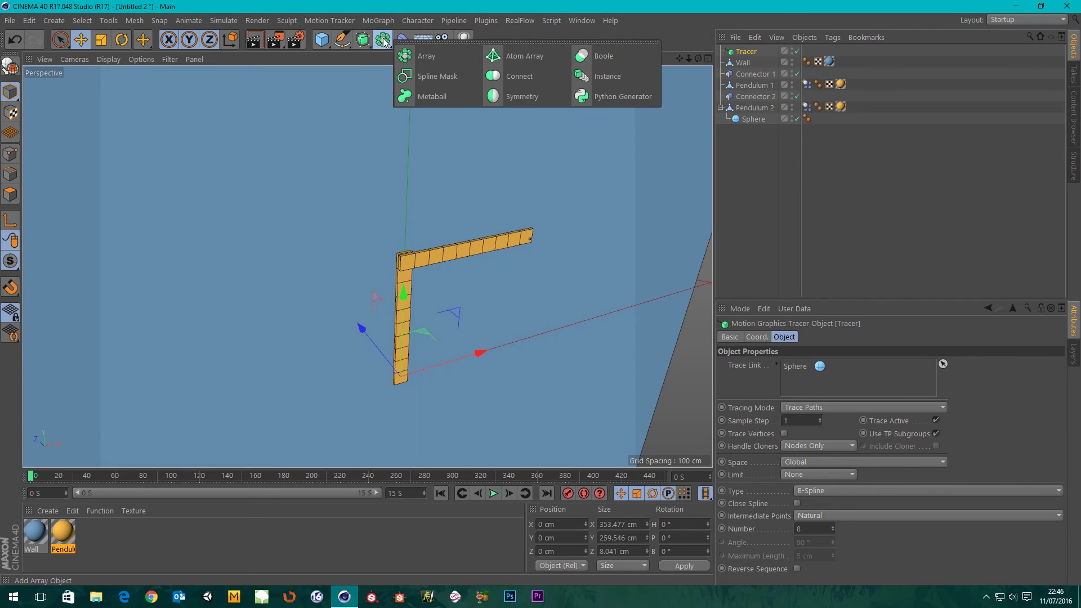
left_click(363, 39)
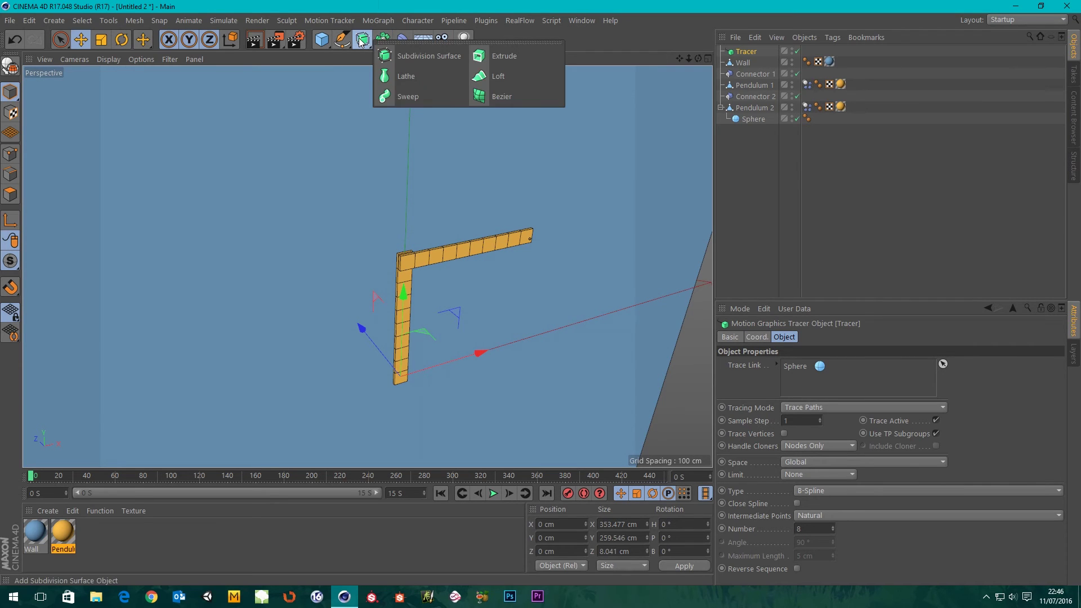
left_click(408, 97)
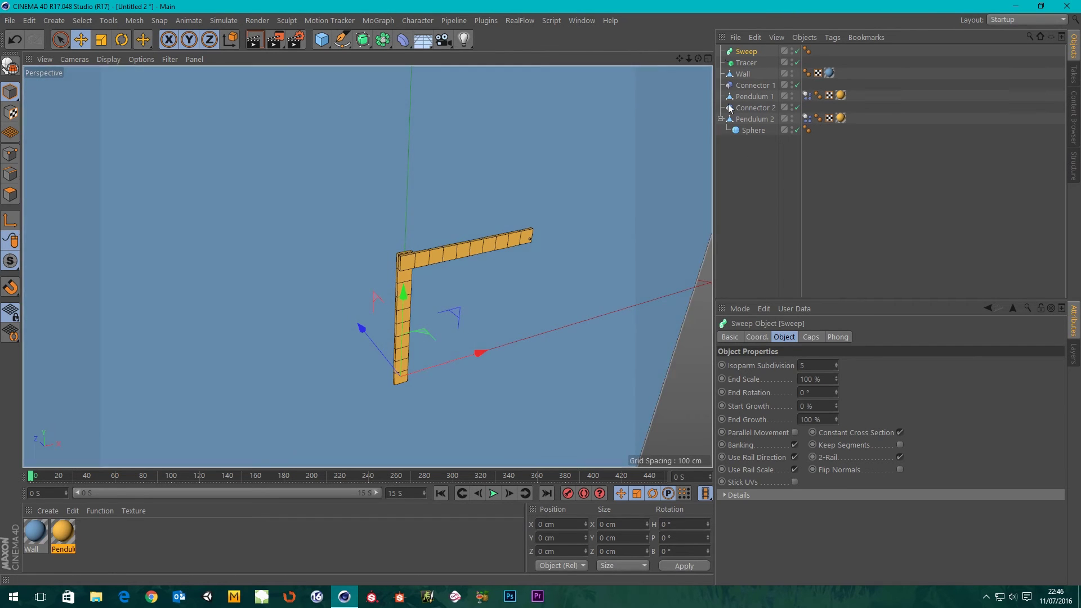
left_click(742, 63)
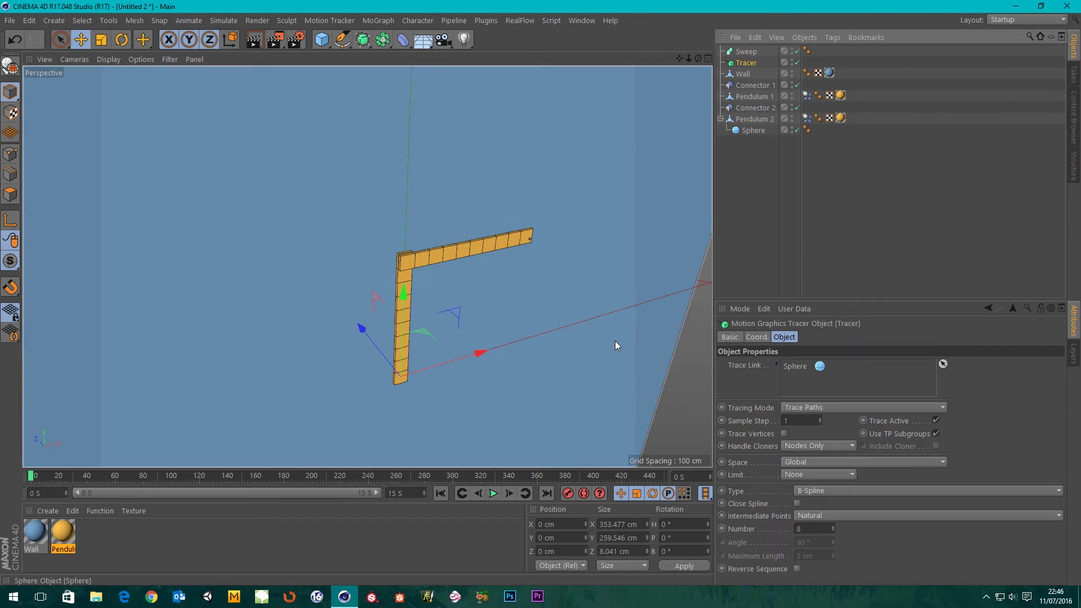
left_click(493, 493)
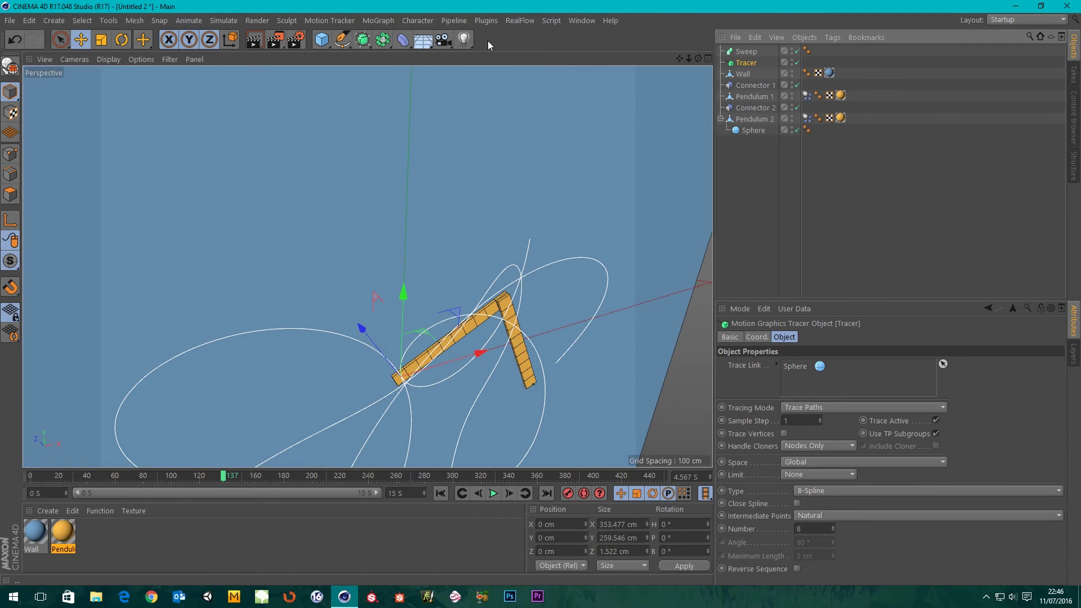
Add a Circle spline with a radius of 1 cm as the sweep profile
left_click(342, 39)
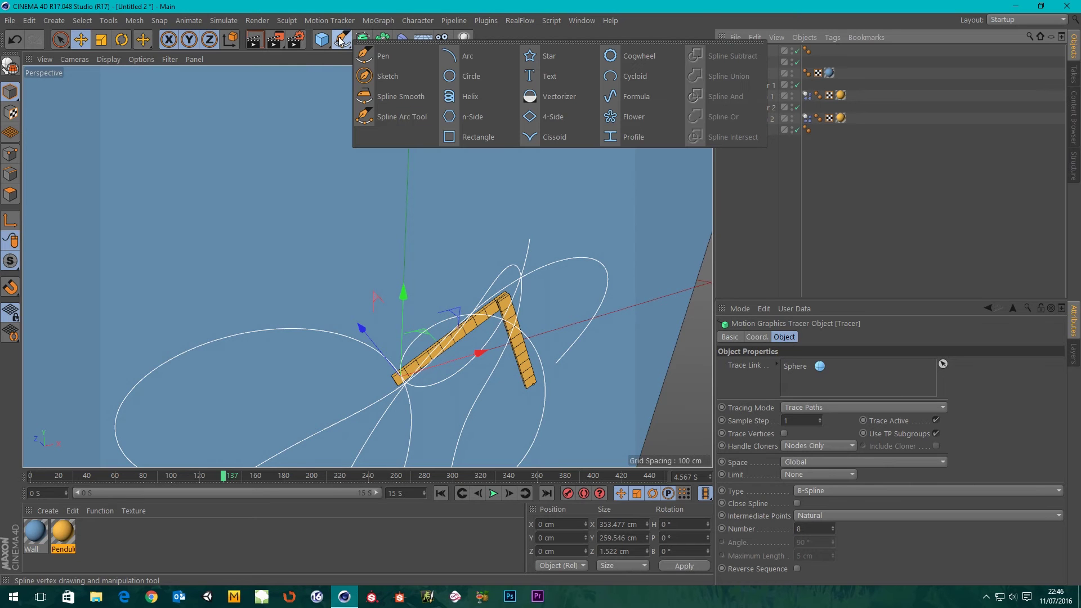
left_click(475, 79)
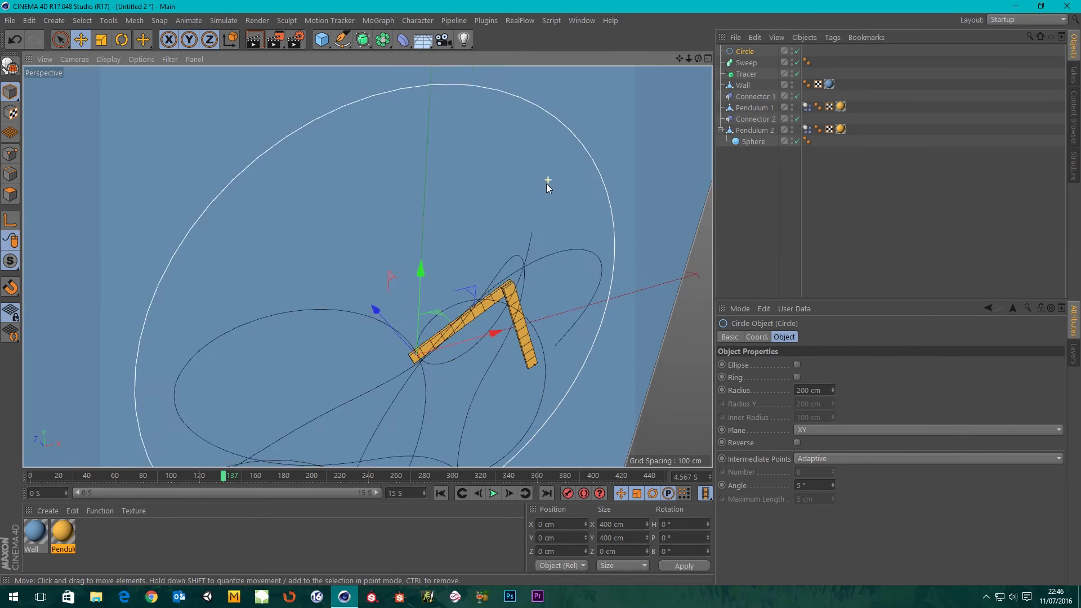
scroll(549, 226, "down", 3)
left_click_drag(552, 255, 704, 314, "alt")
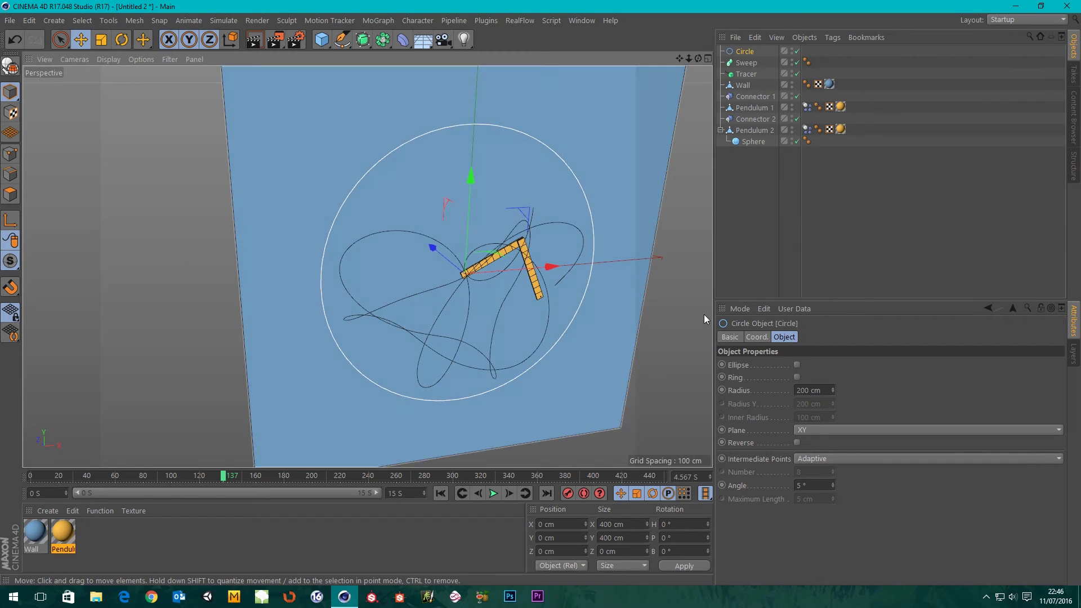
left_click(816, 390)
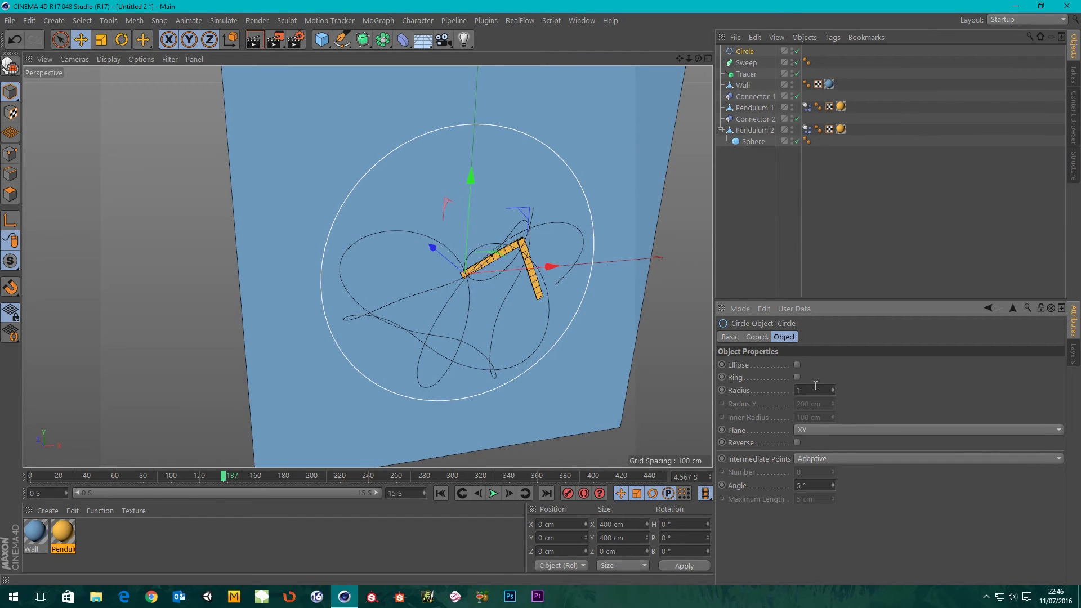
type("1")
key("Return")
scroll(424, 237, "up", 8)
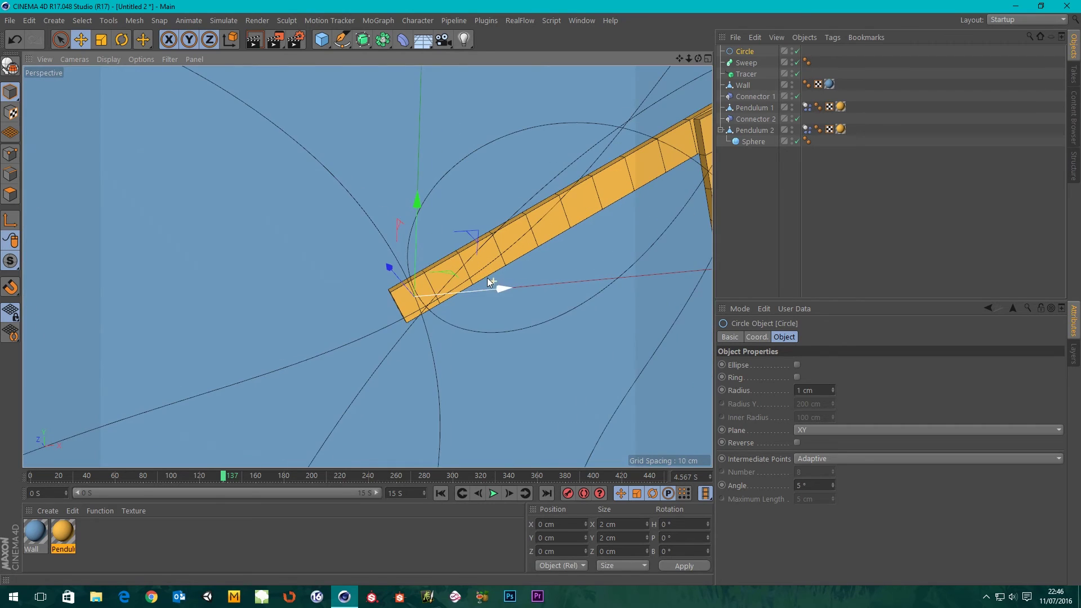
Nest the Circle and the Tracer under the Sweep, with the Tracer as the first child, and inspect the swept geometry
left_click_drag(752, 54, 757, 67)
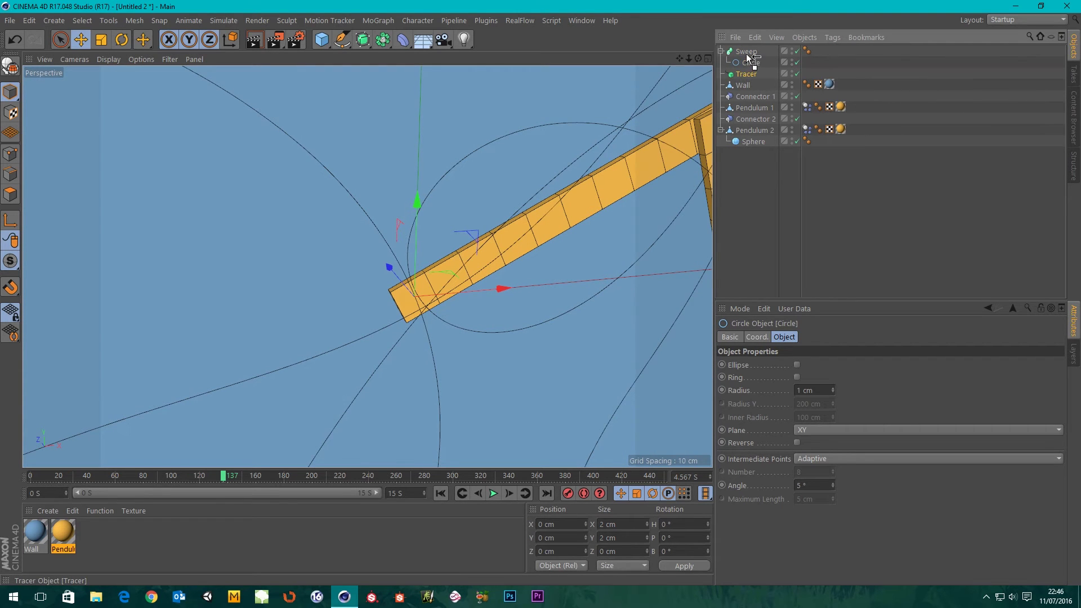
left_click_drag(752, 54, 753, 55)
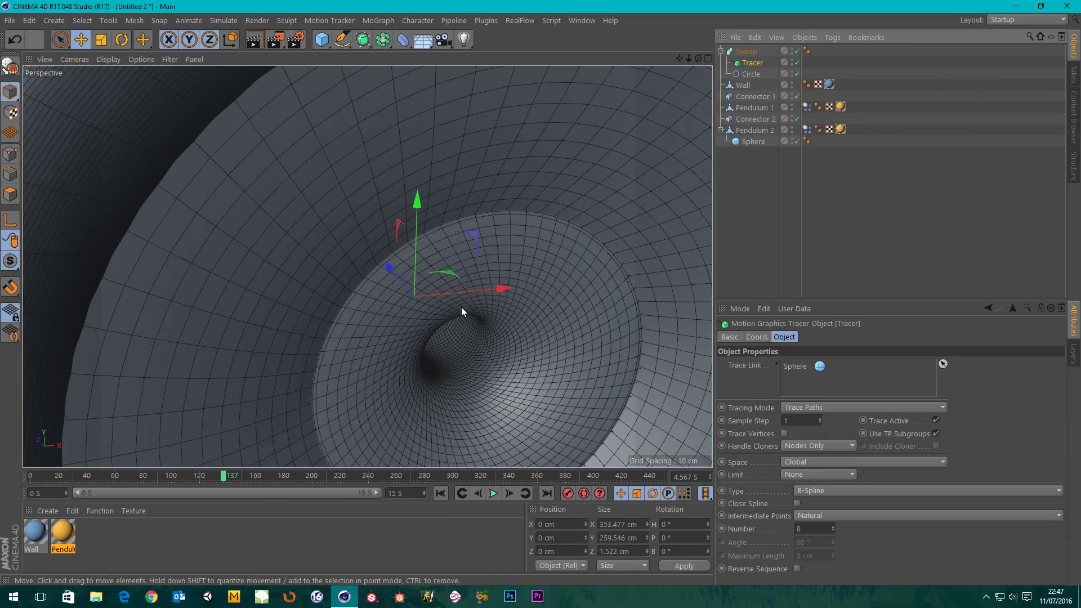
scroll(461, 306, "down", 8)
mouse_move(459, 314)
left_mouse_down("alt")
mouse_move(488, 319)
mouse_move(646, 281)
mouse_move(543, 326)
mouse_move(439, 316)
left_mouse_up("alt")
scroll(440, 317, "up", 10)
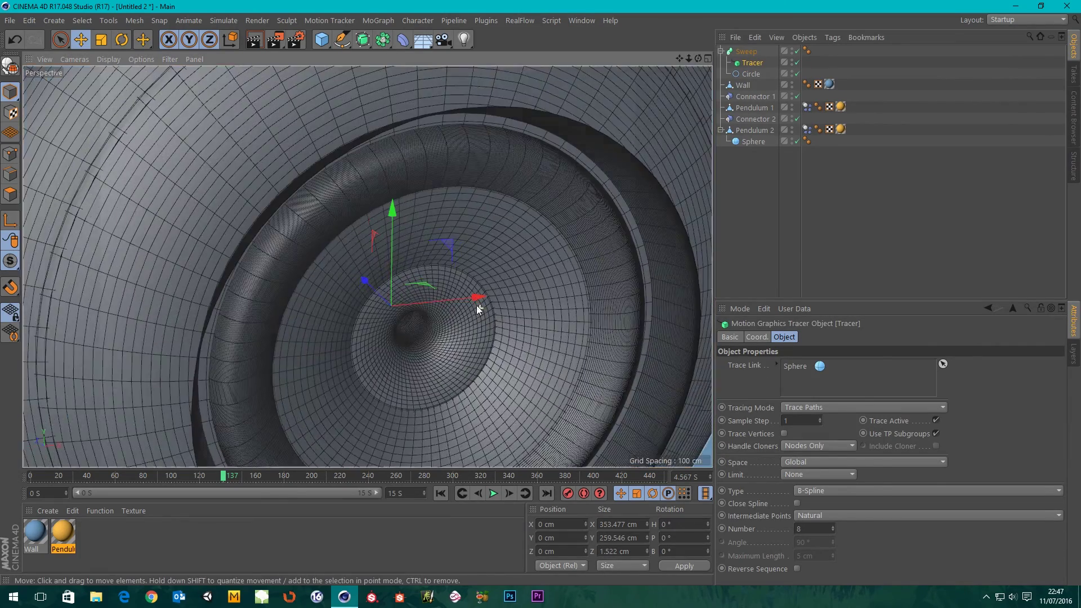
Reorder the Sweep's children so that the Circle comes above the Tracer
left_click(750, 75)
left_click(752, 63)
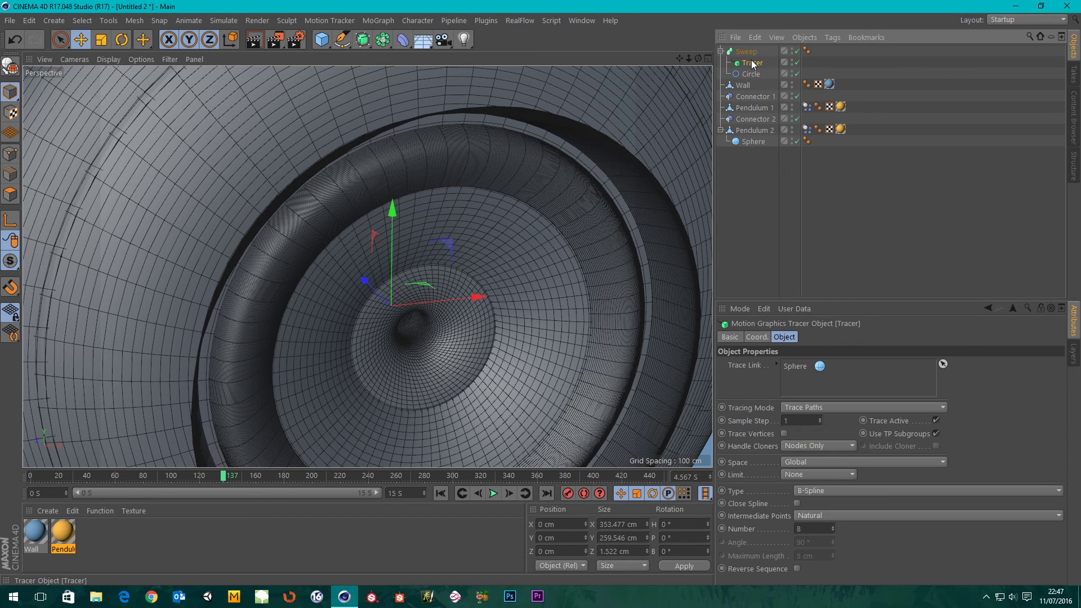
left_click(752, 73)
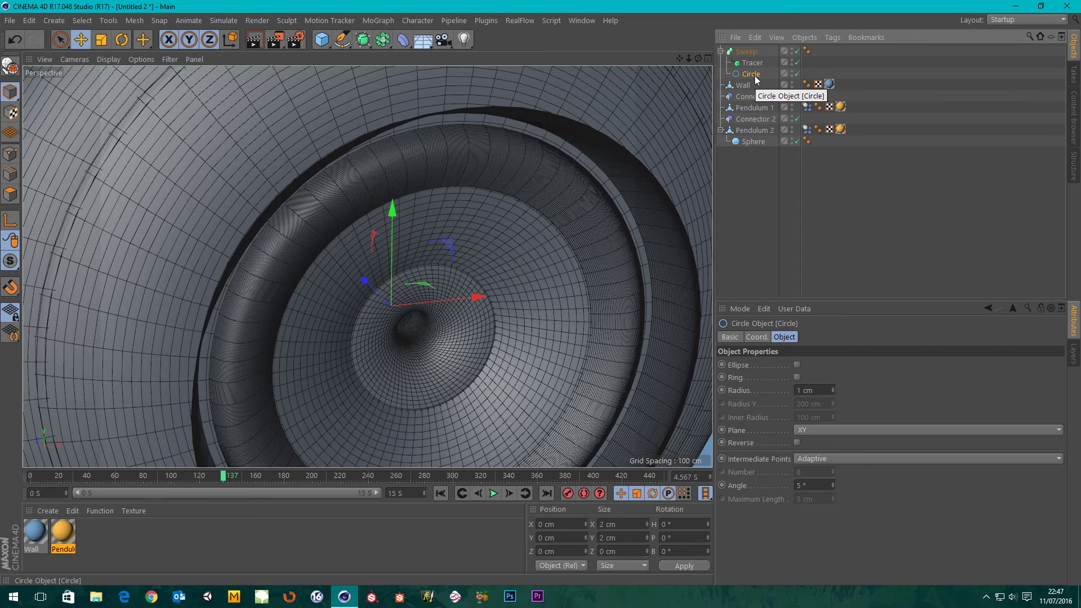
left_click_drag(755, 79, 748, 51)
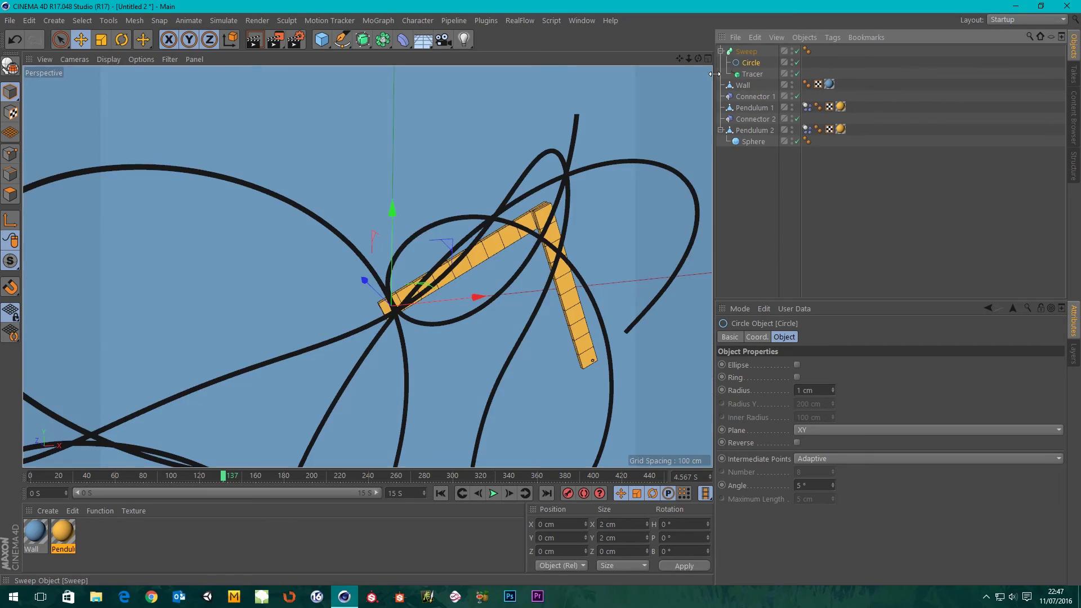
Inspect the swept tube's mesh up close and set the Circle's intermediate points to None
scroll(434, 208, "down", 5)
scroll(437, 221, "up", 10)
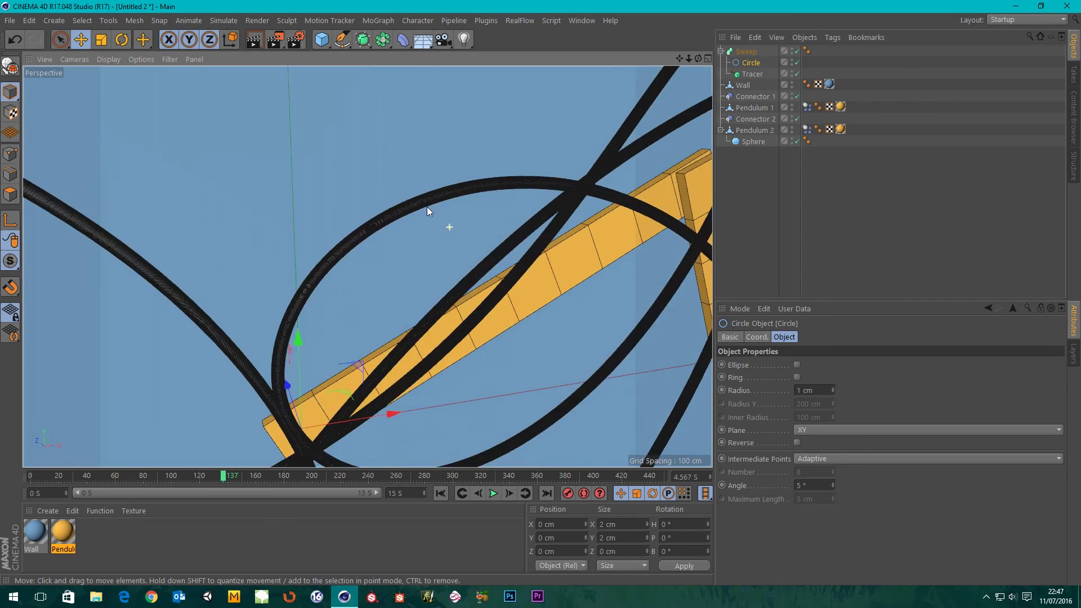
scroll(421, 218, "down", 10)
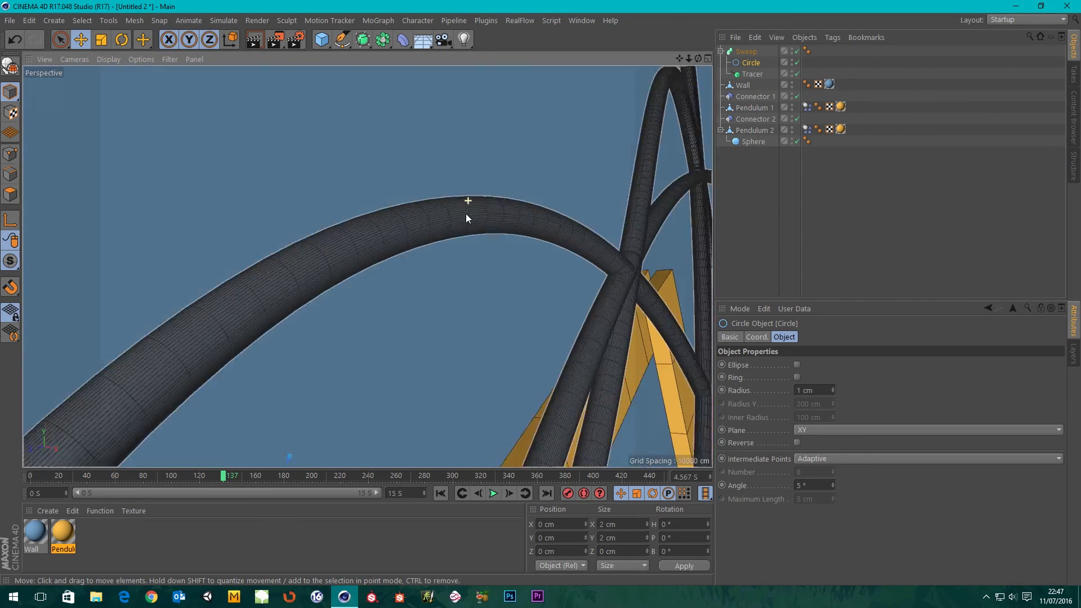
scroll(476, 239, "down", 2)
scroll(525, 281, "up", 12)
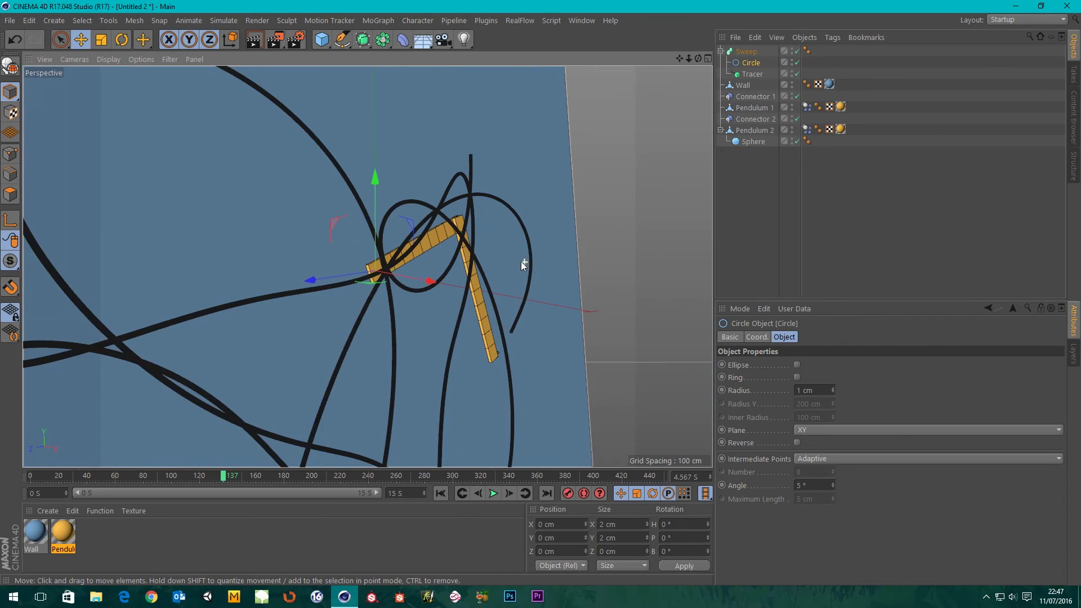
left_click_drag(481, 231, 304, 260, "alt")
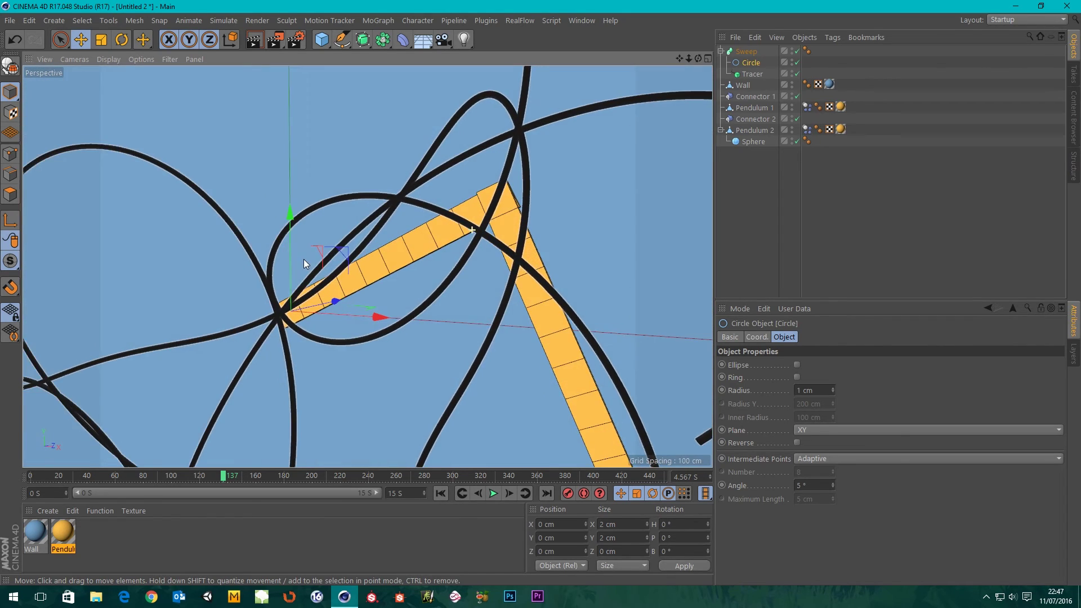
scroll(442, 201, "up", 8)
left_click_drag(448, 242, 499, 212, "alt")
scroll(463, 224, "up", 5)
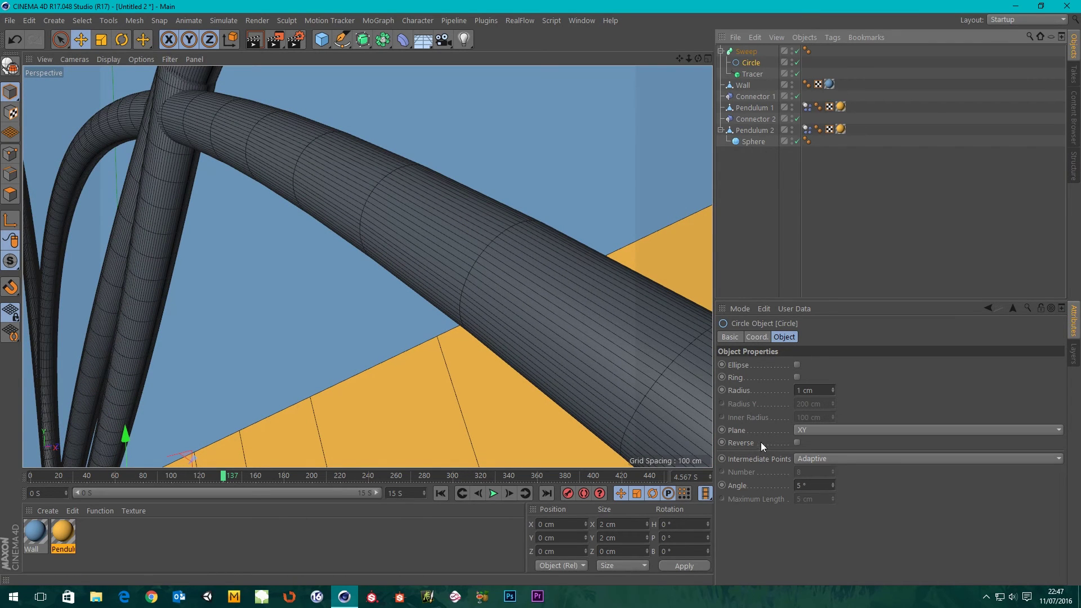
left_click(822, 458)
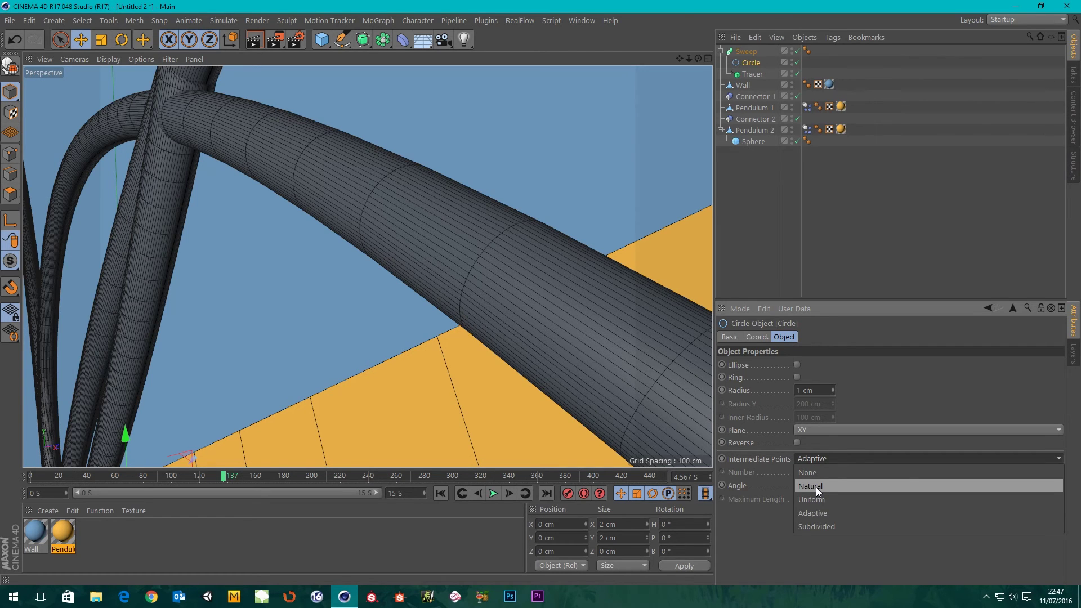
left_click(815, 476)
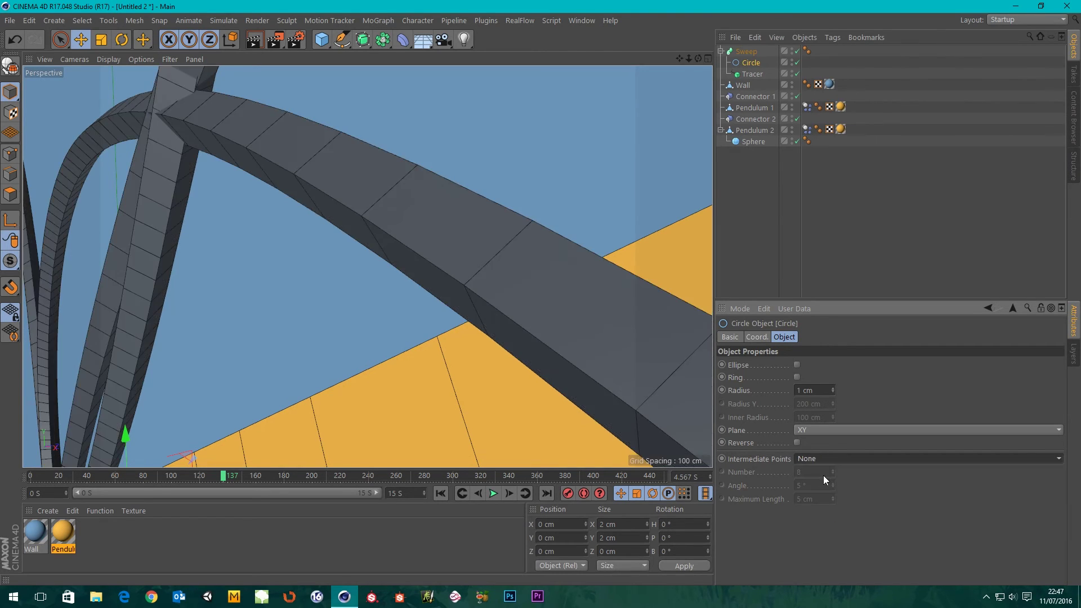
In the Sweep's Phong tag, disable Use Edge Breaks, set the Phong Angle to 80°, and turn off Angle Limit
left_click_drag(524, 315, 546, 303, "alt")
scroll(545, 303, "down", 10)
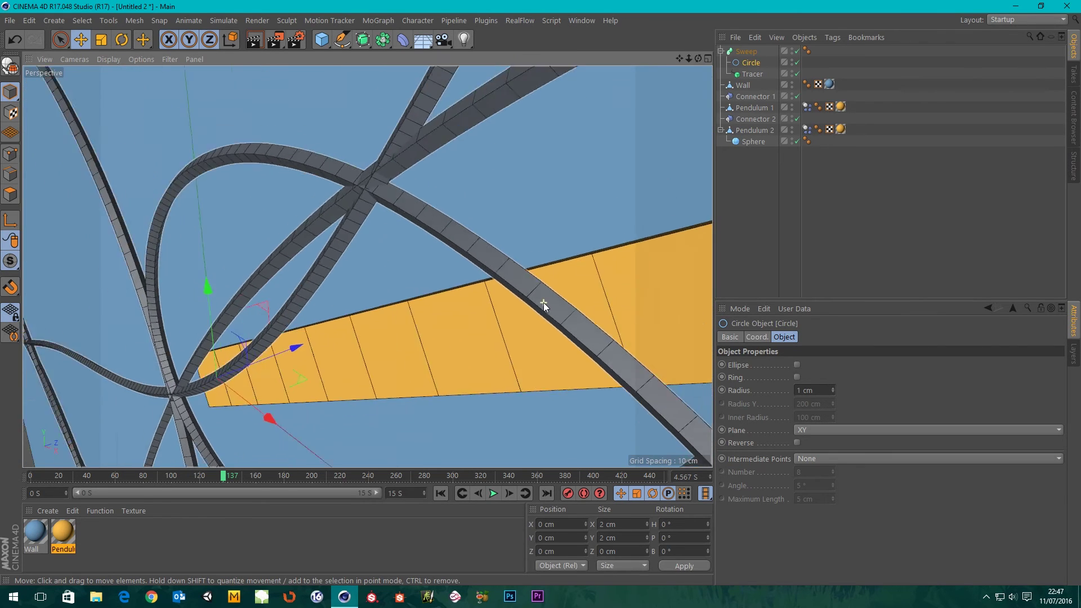
scroll(540, 306, "up", 8)
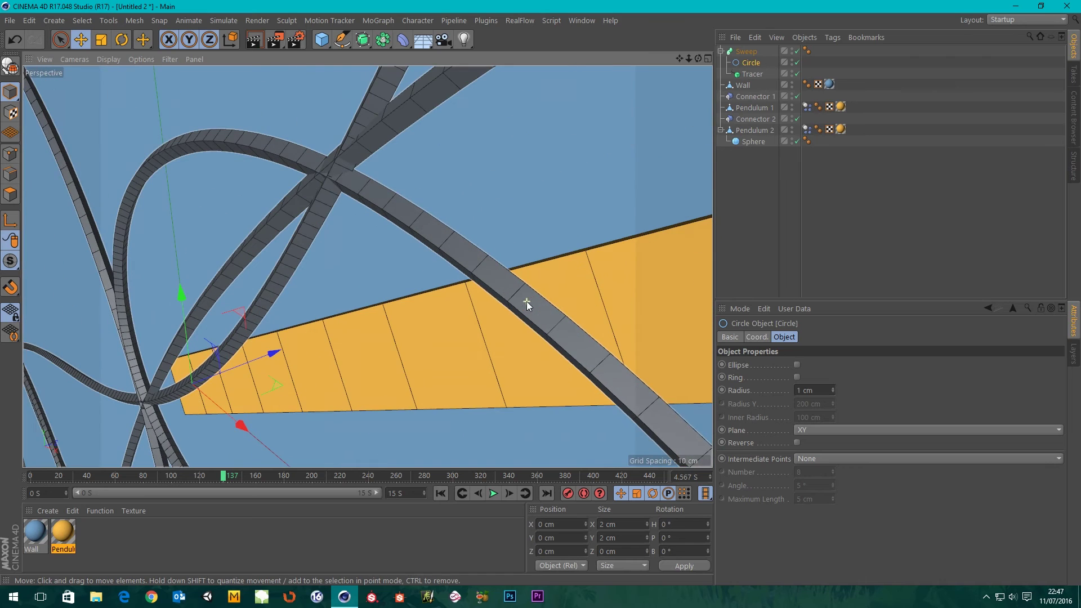
left_click(807, 51)
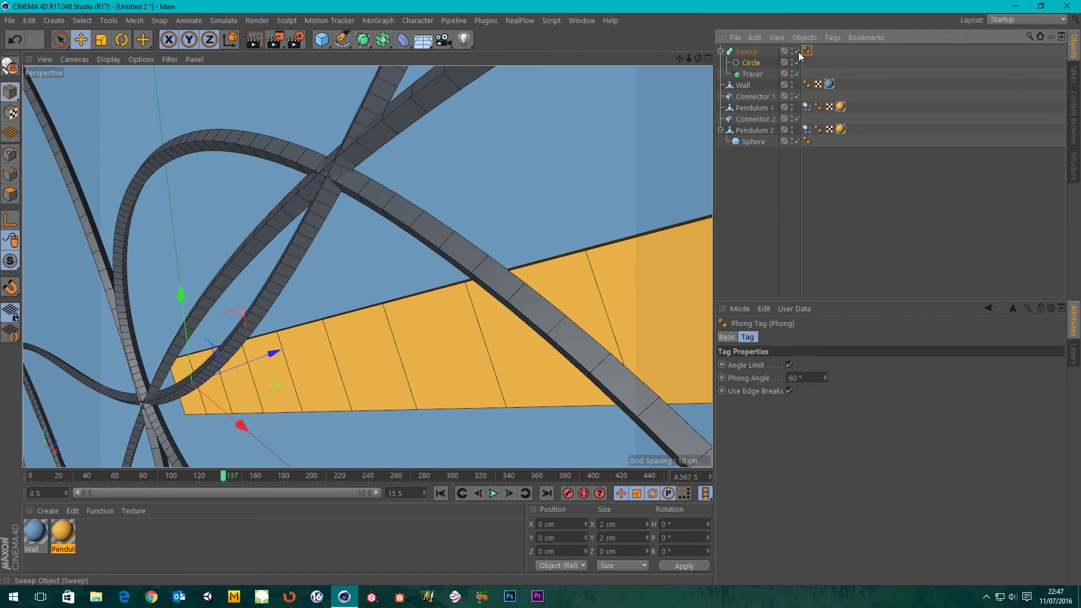
left_click(789, 390)
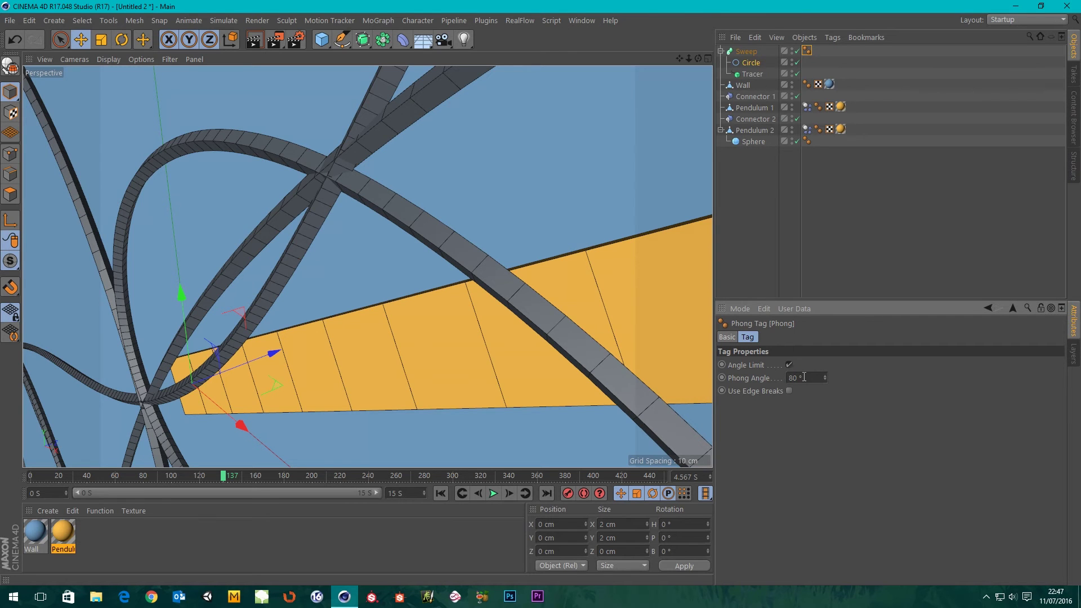
type("80")
left_click(789, 364)
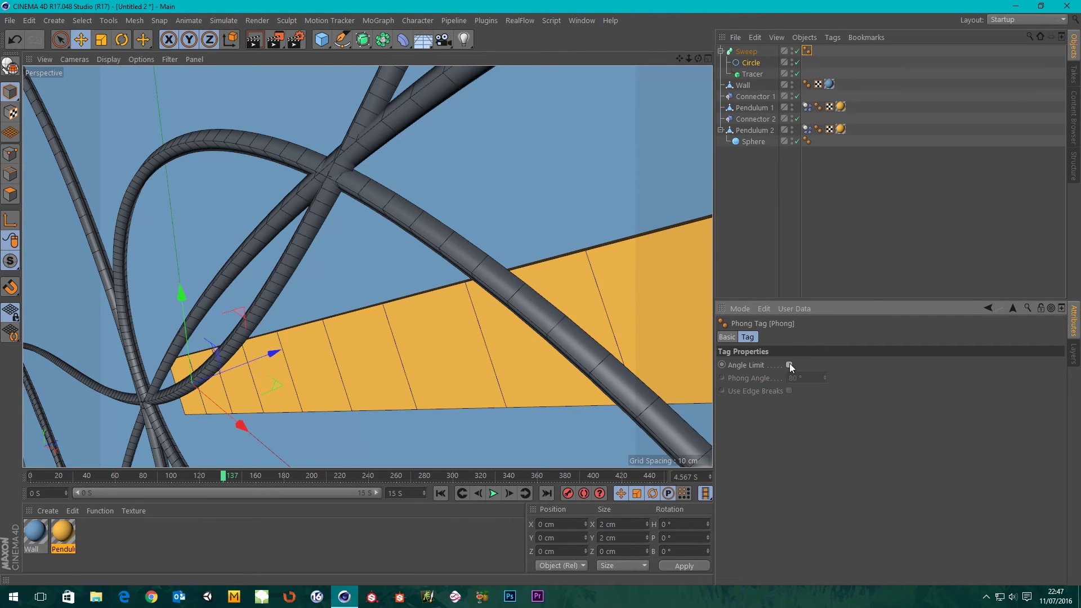
Switch the viewport display to plain Gouraud Shading and check how smoothly the swept tube is shaded
mouse_move(525, 304)
left_mouse_down("alt")
mouse_move(541, 343)
mouse_move(599, 349)
left_mouse_up("alt")
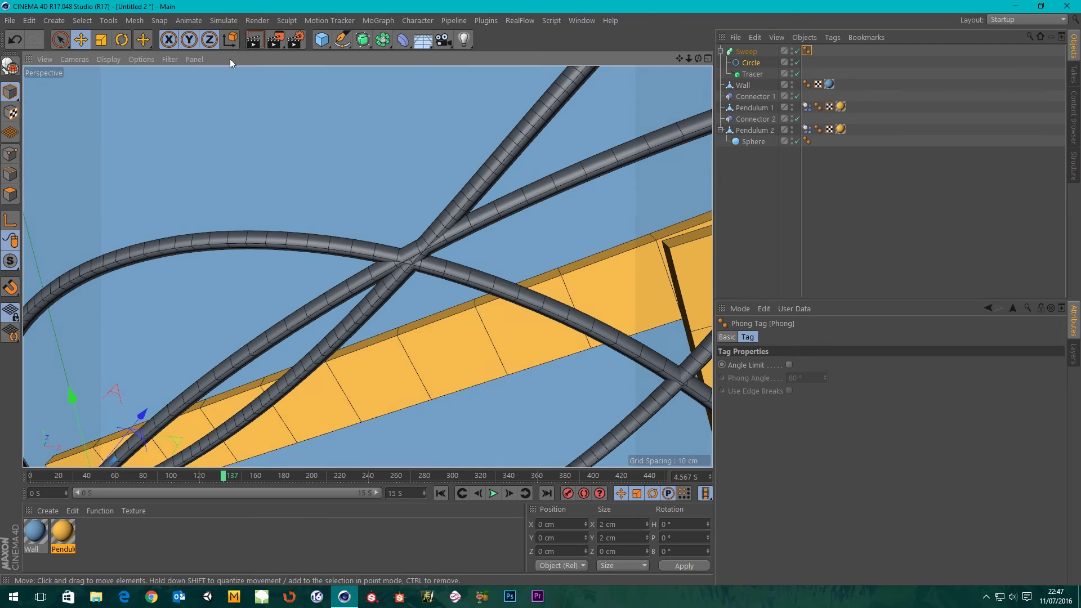
left_click(146, 59)
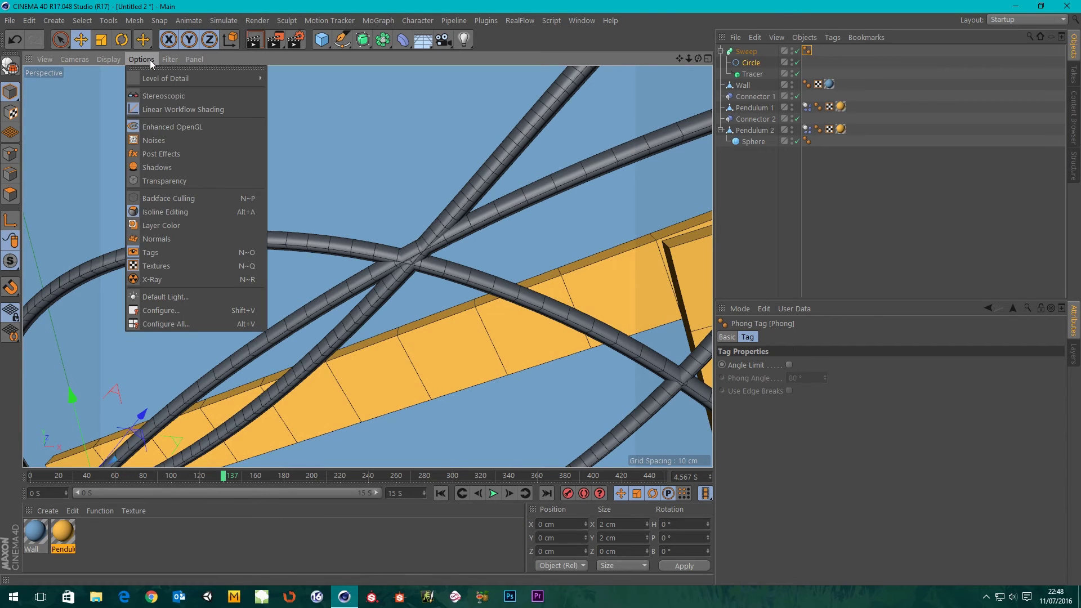
mouse_move(163, 61)
mouse_move(106, 59)
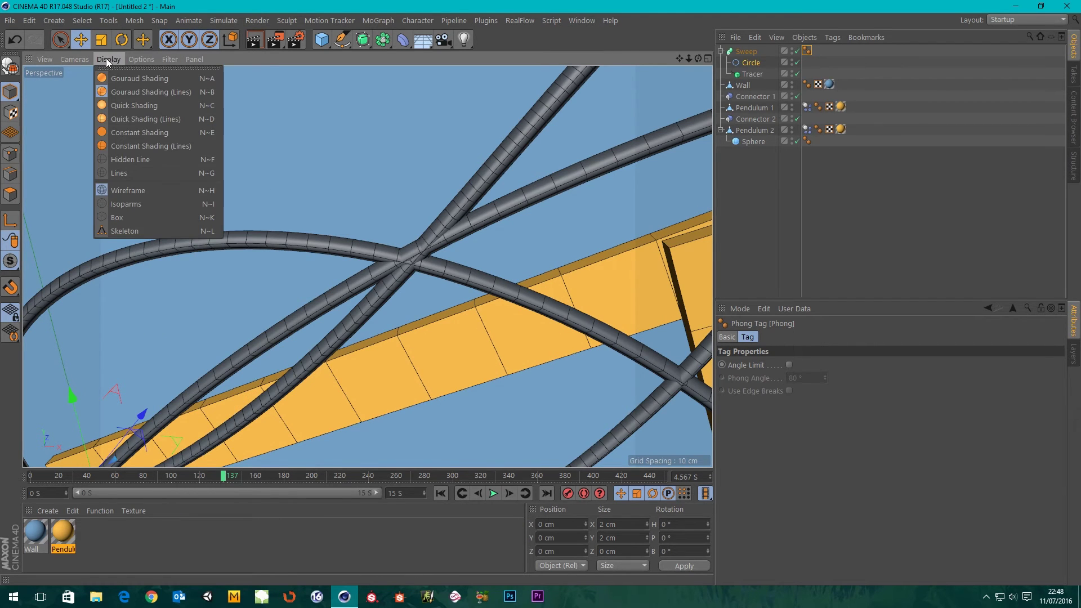
left_click(131, 79)
mouse_move(472, 266)
left_mouse_down("alt")
mouse_move(543, 239)
mouse_move(330, 238)
mouse_move(362, 229)
mouse_move(366, 254)
mouse_move(344, 239)
left_mouse_up("alt")
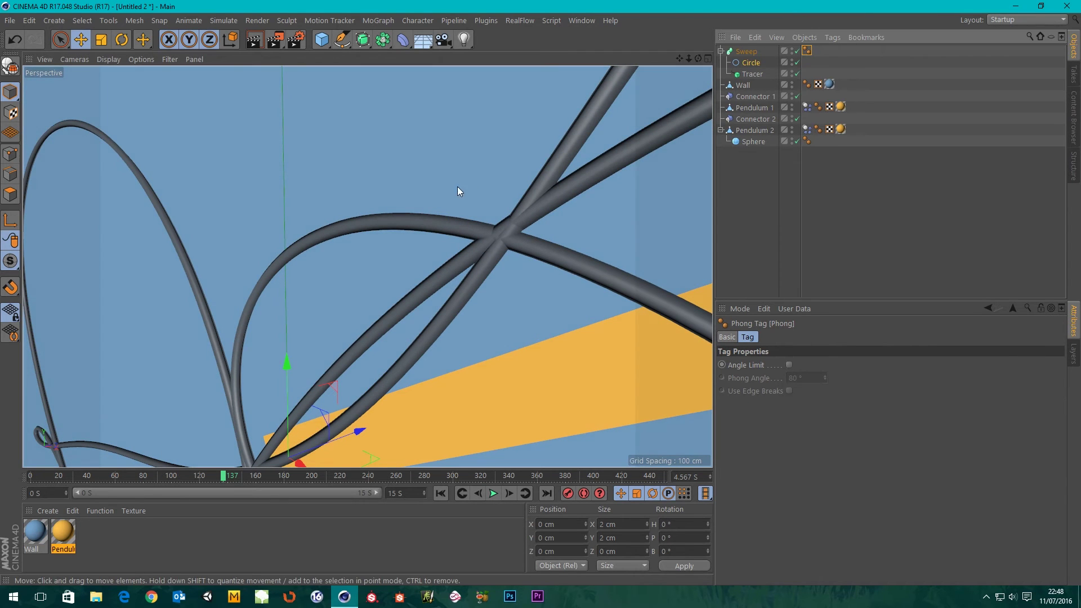
left_click_drag(488, 238, 556, 201, "alt")
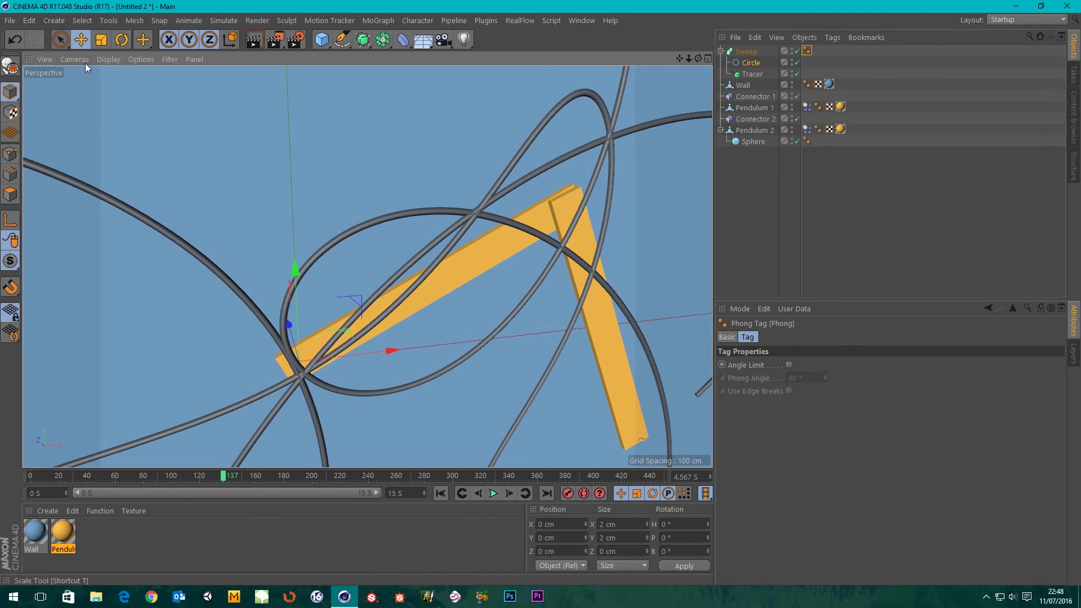
Switch the viewport display to Gouraud Shading (Lines) and examine the segments along the swept tube
left_click(109, 59)
left_click(163, 91)
scroll(478, 213, "up", 6)
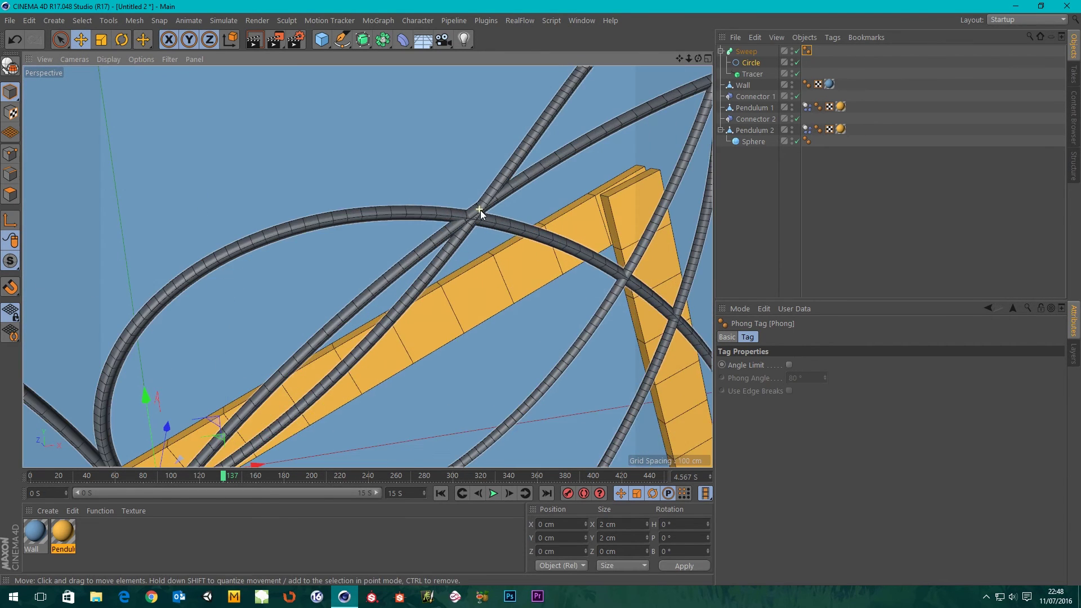
left_click_drag(477, 214, 292, 226, "alt")
scroll(402, 234, "down", 5)
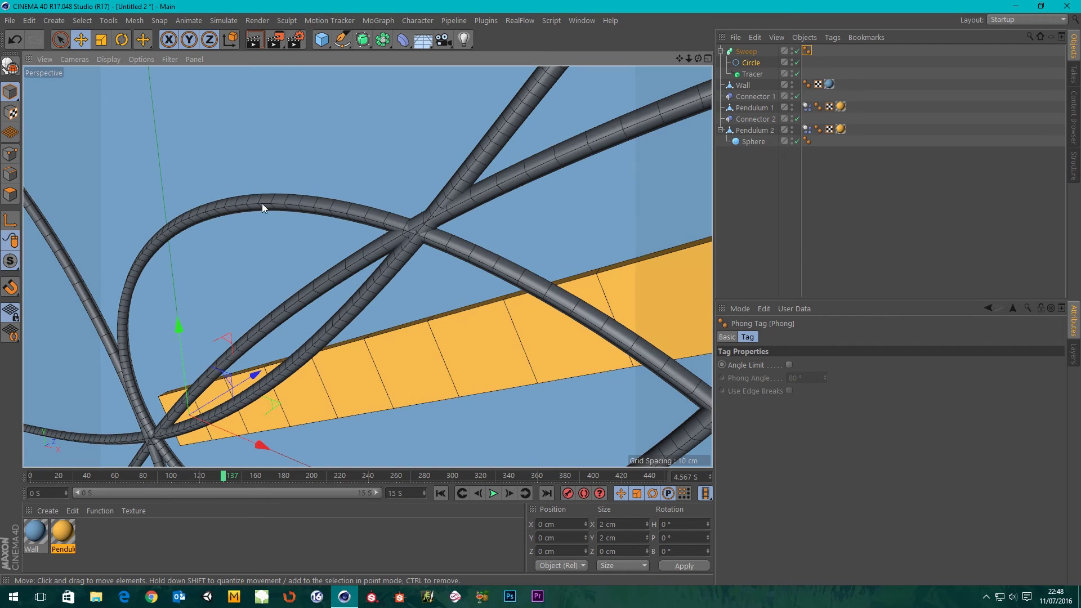
scroll(539, 297, "up", 5)
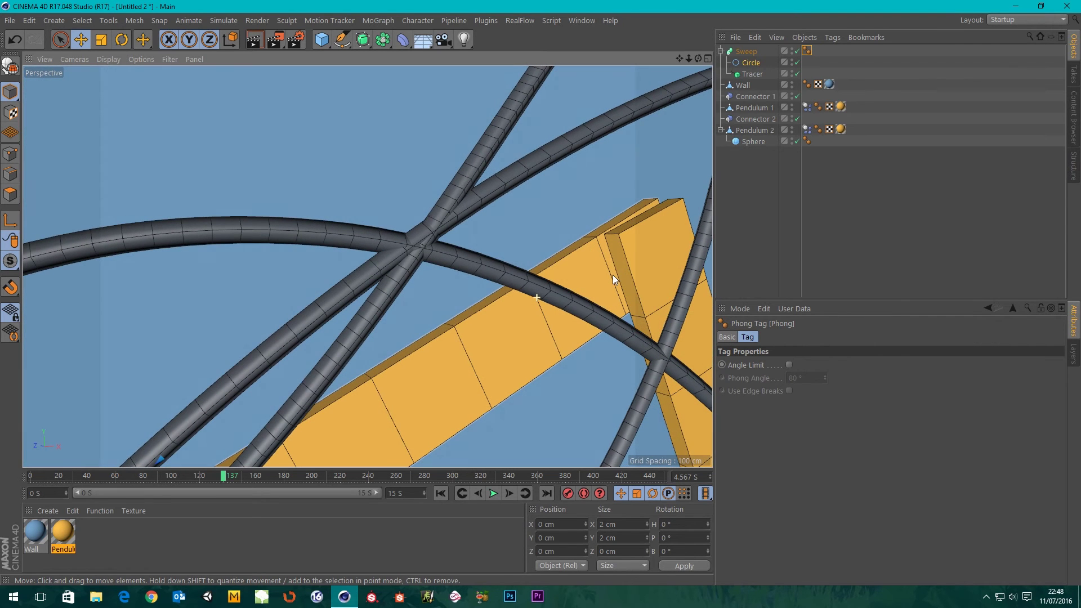
Try 0 for the Tracer's intermediate points Number, raise it to 2, and check the curve's smoothness
left_click(752, 74)
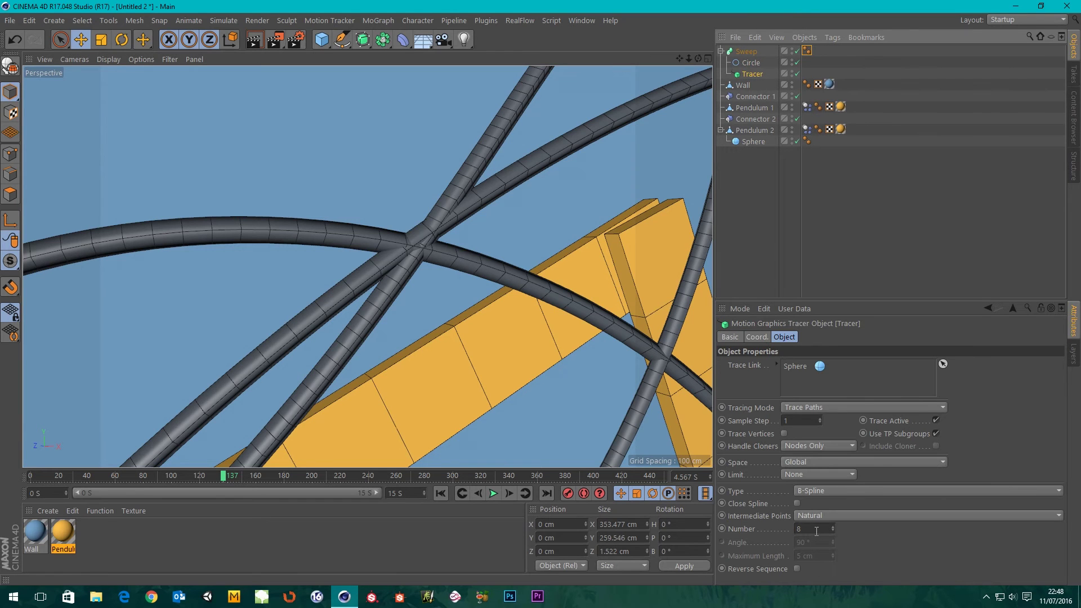
left_click(816, 530)
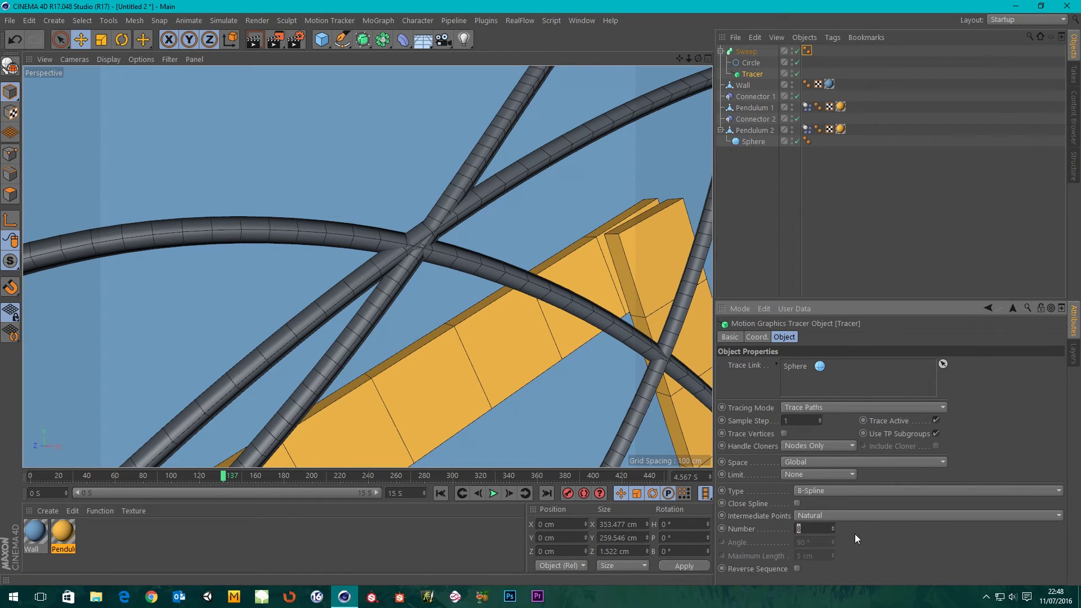
type("0")
key("Return")
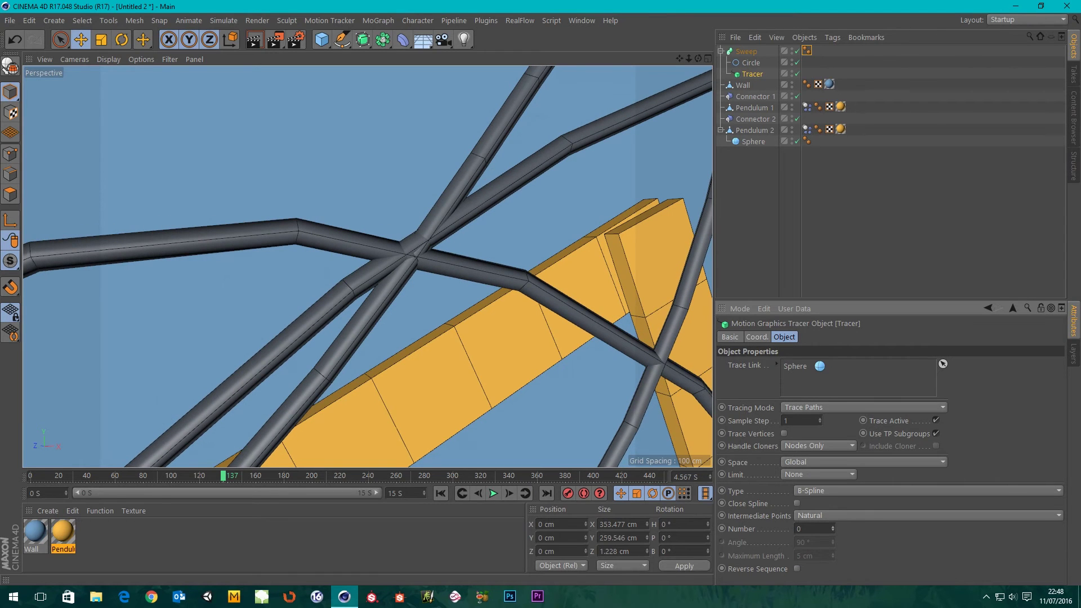
left_click(833, 526)
left_click(832, 527)
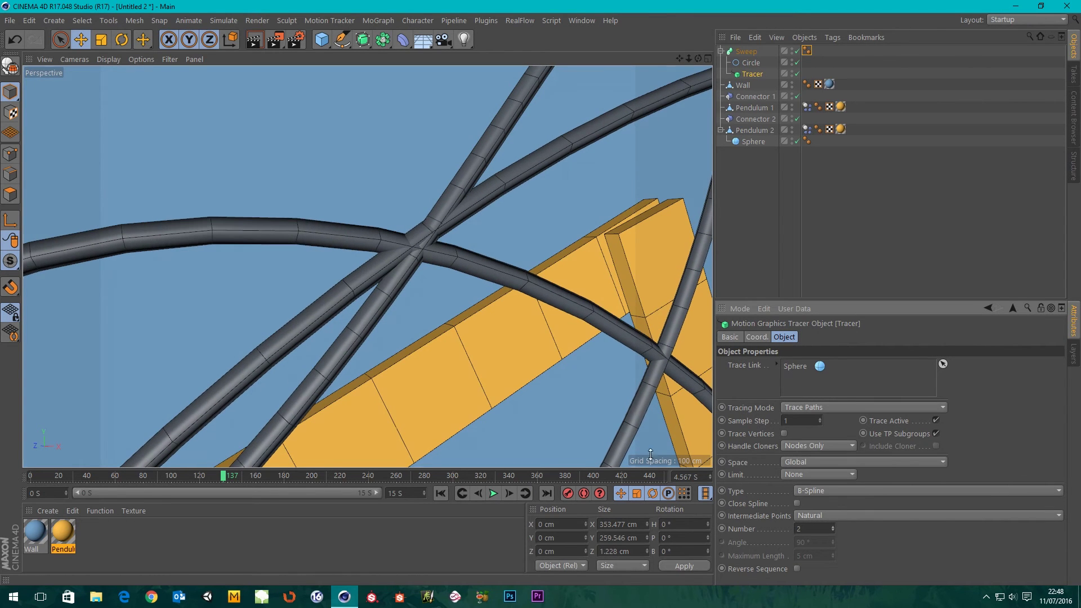
scroll(367, 303, "down", 2)
scroll(368, 306, "down", 3)
middle_click_drag(391, 346, 471, 221, "alt")
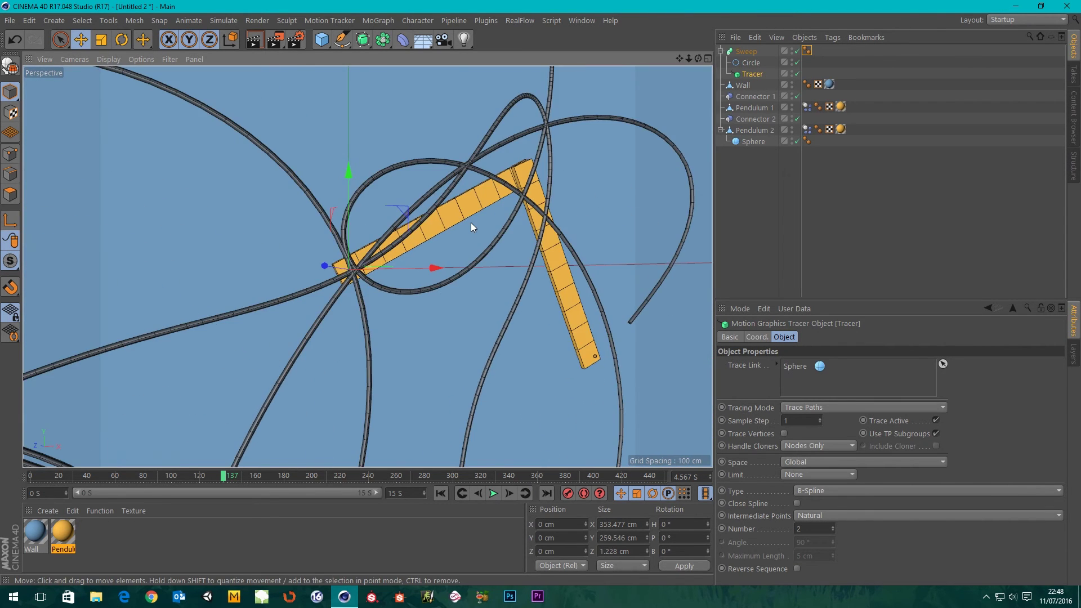
scroll(470, 222, "down", 2)
Create a new material with Reflectance disabled and a red colour of hue 0°, saturation 100% and value 80%
double_click(140, 547)
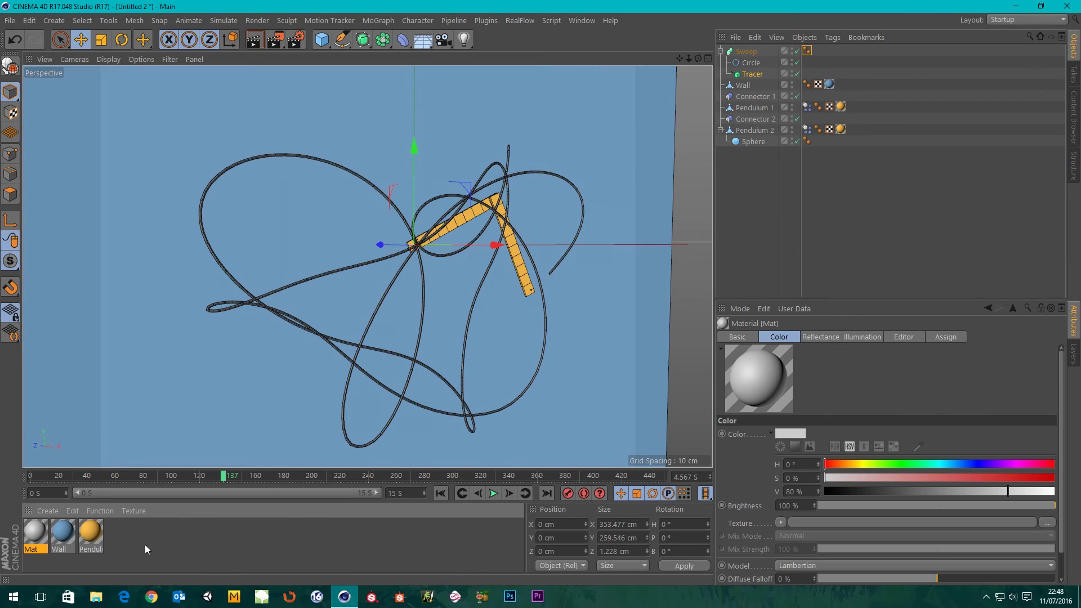
double_click(31, 535)
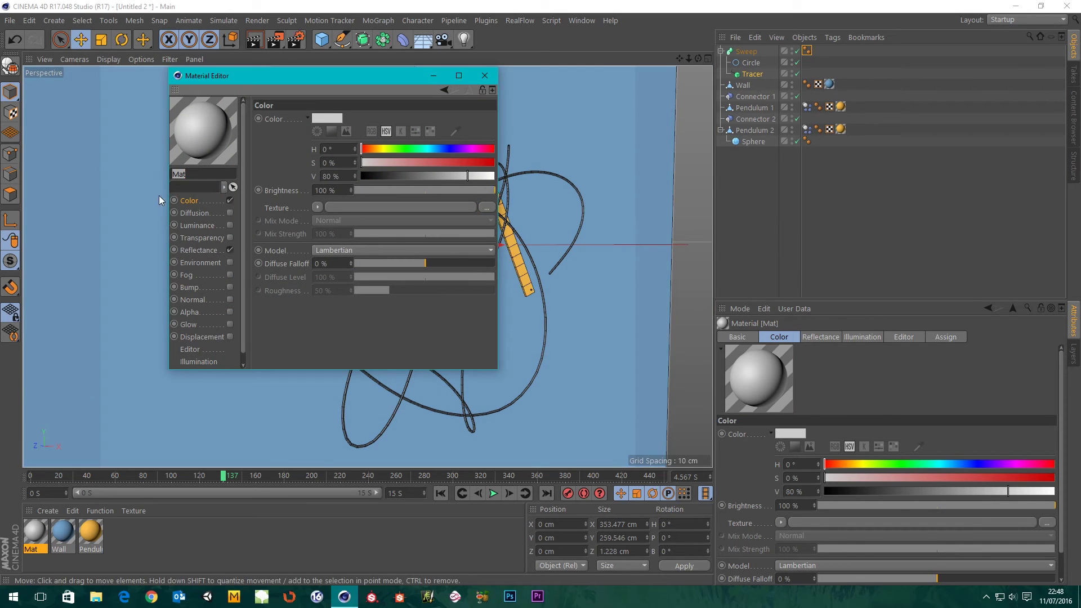
left_click(230, 250)
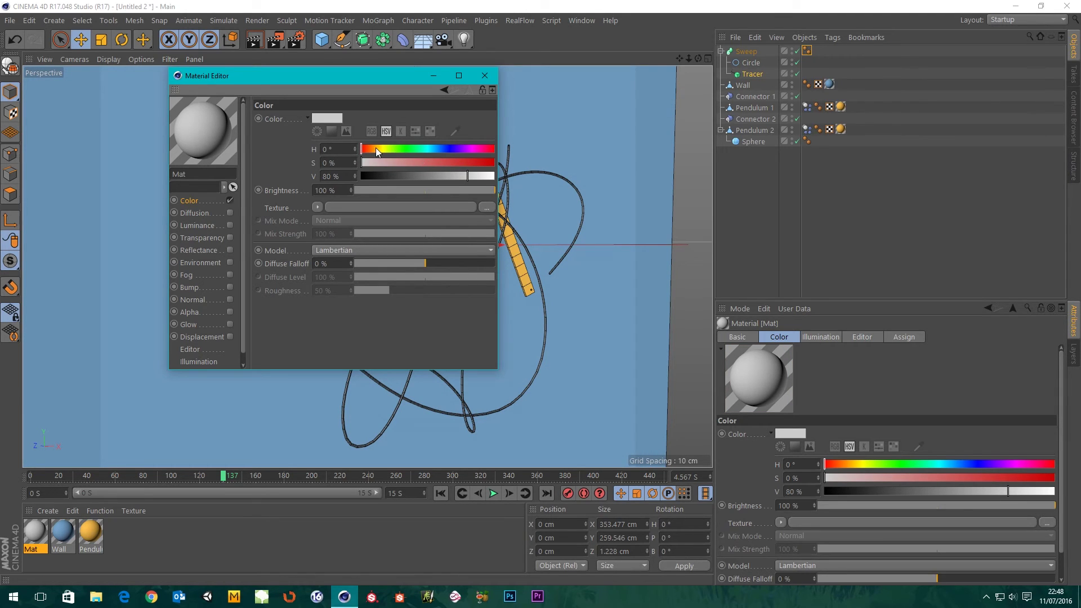
left_click_drag(376, 147, 472, 177)
left_click(485, 76)
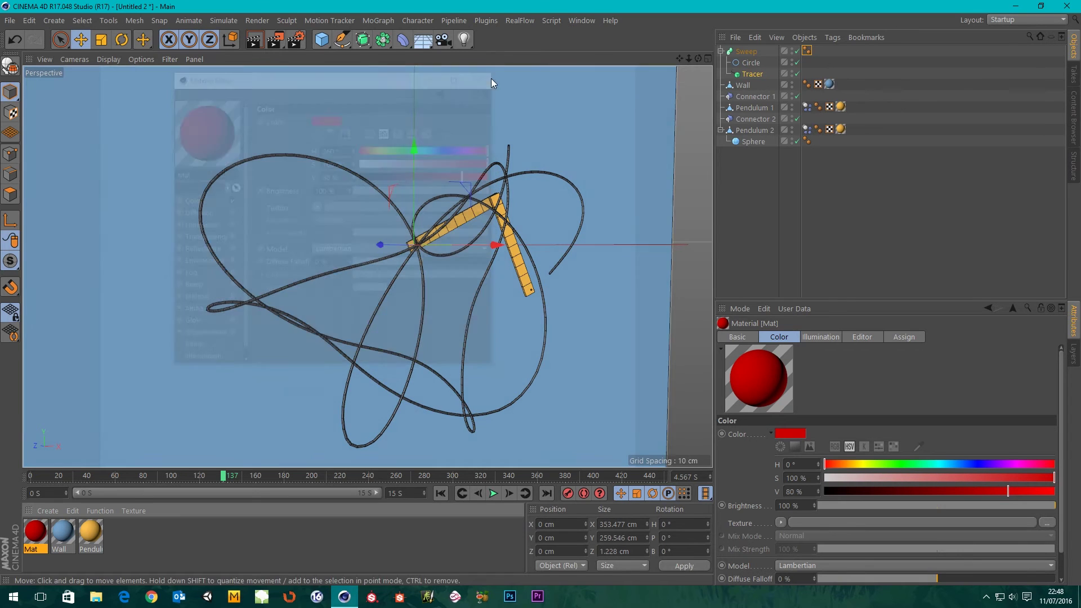
Apply the red material to the Sweep object and check the coloured path
left_click_drag(37, 537, 746, 54)
scroll(275, 174, "up", 3)
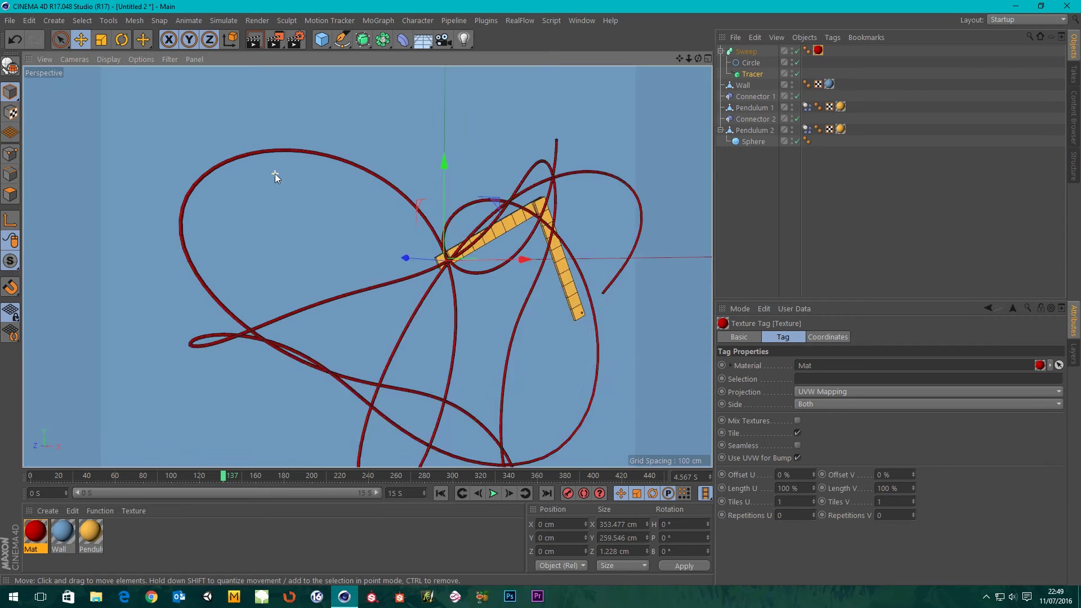
scroll(437, 252, "down", 4)
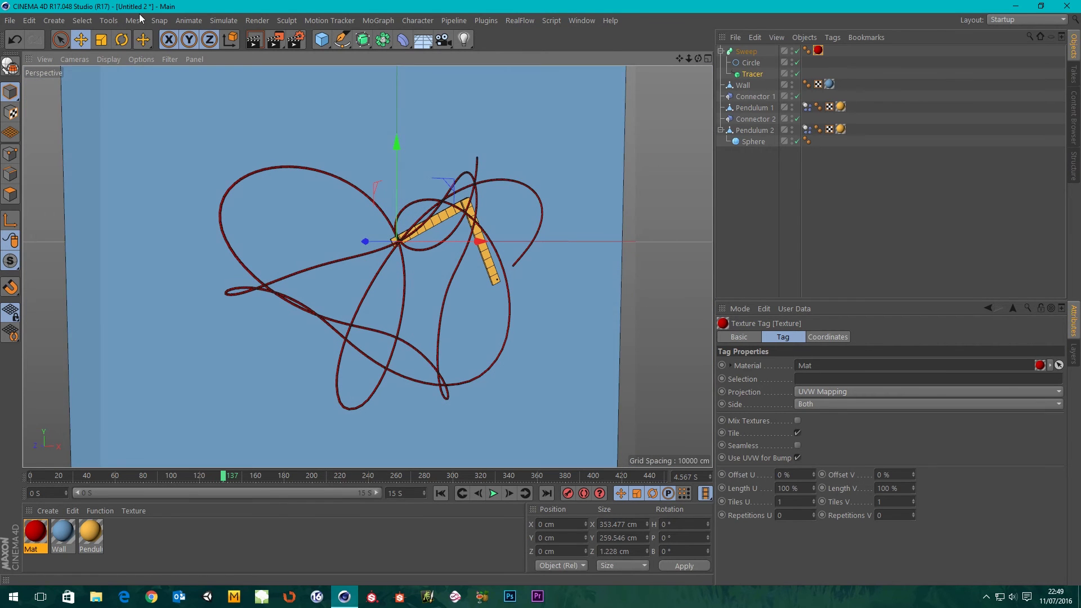
Set the viewport display to Gouraud Shading without lines and return the animation to its start
left_click(110, 58)
left_click(119, 74)
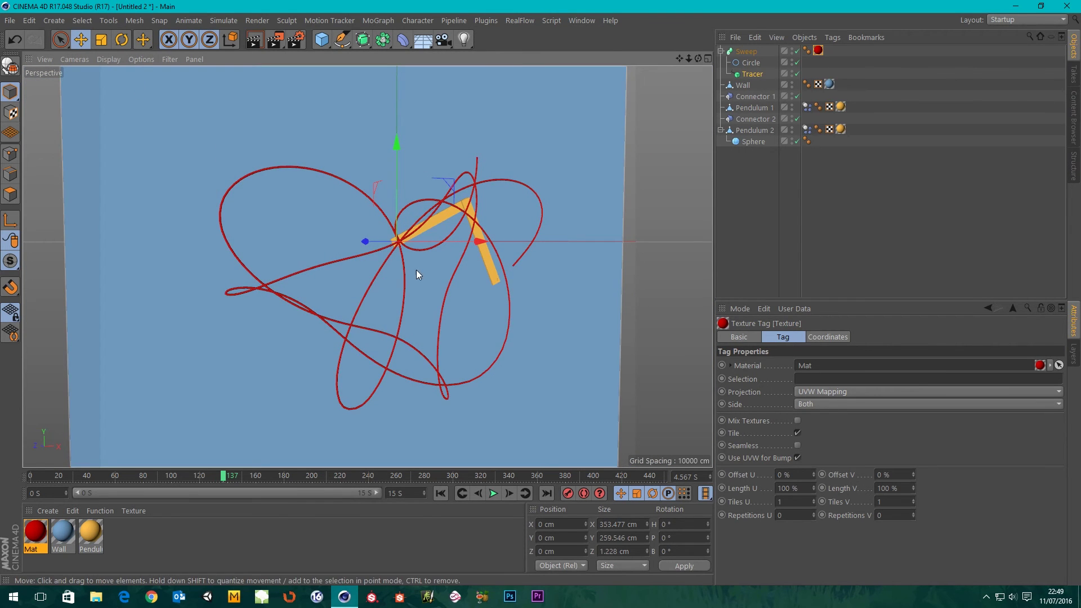
scroll(420, 267, "up", 2)
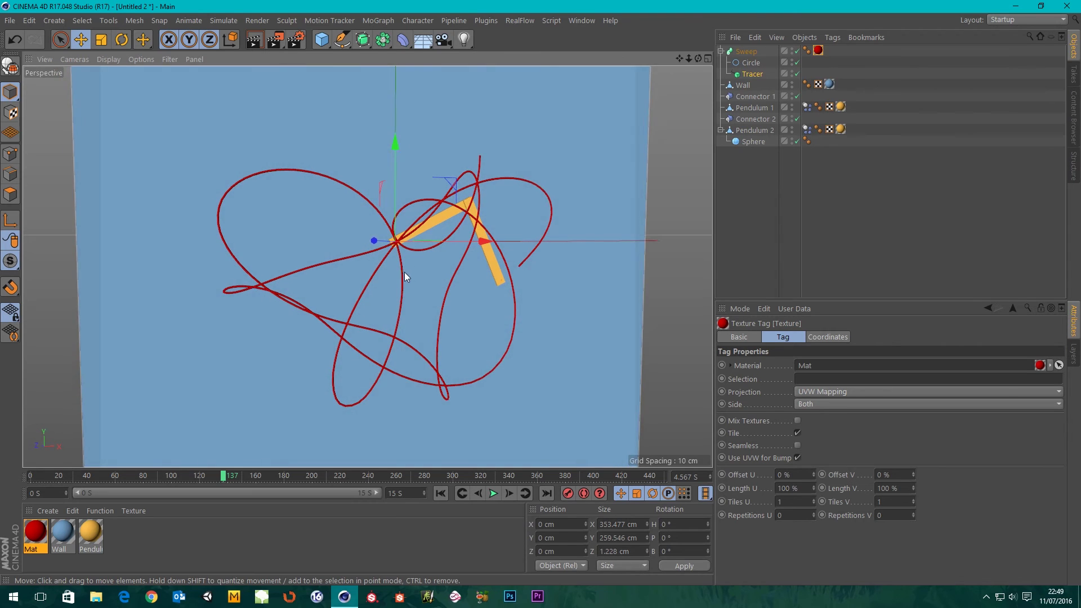
scroll(400, 269, "down", 2)
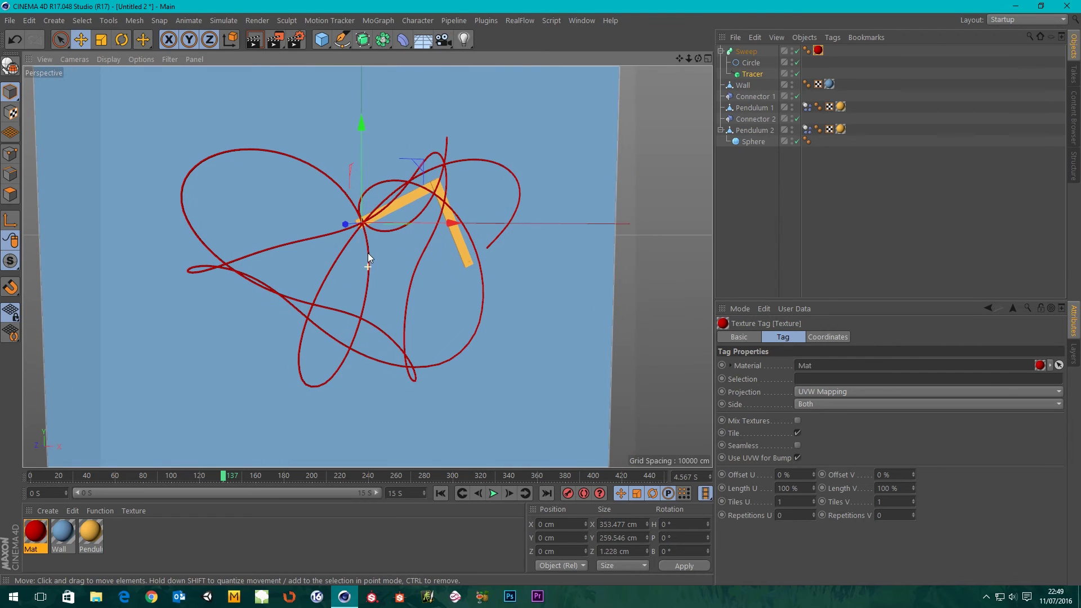
left_click(443, 493)
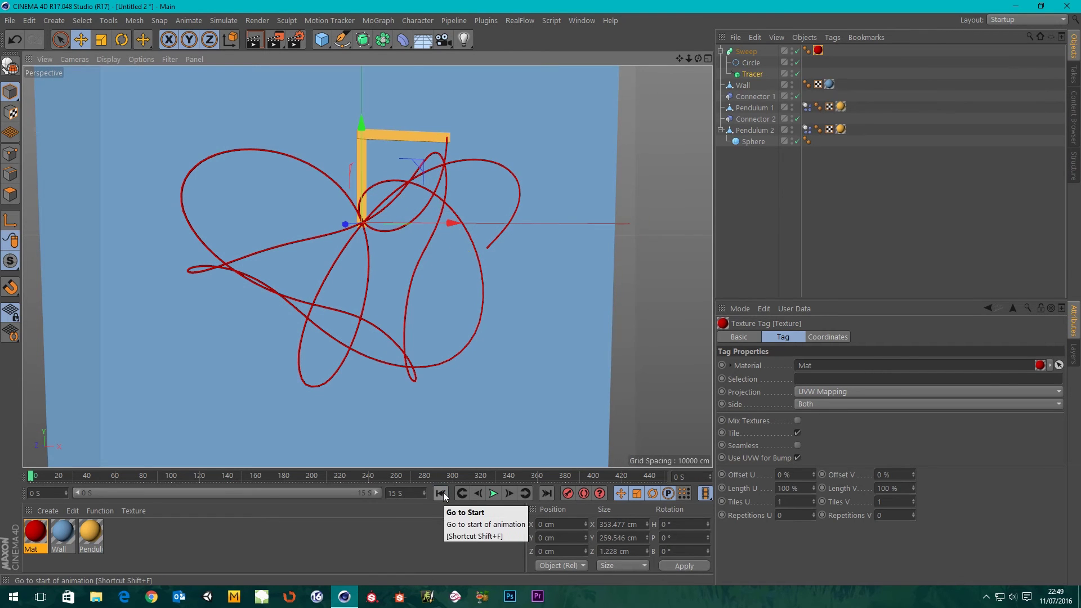
Extend the animation's end time to 30 seconds and stretch the preview range to the full length
left_click(405, 493)
type("30")
key("Return")
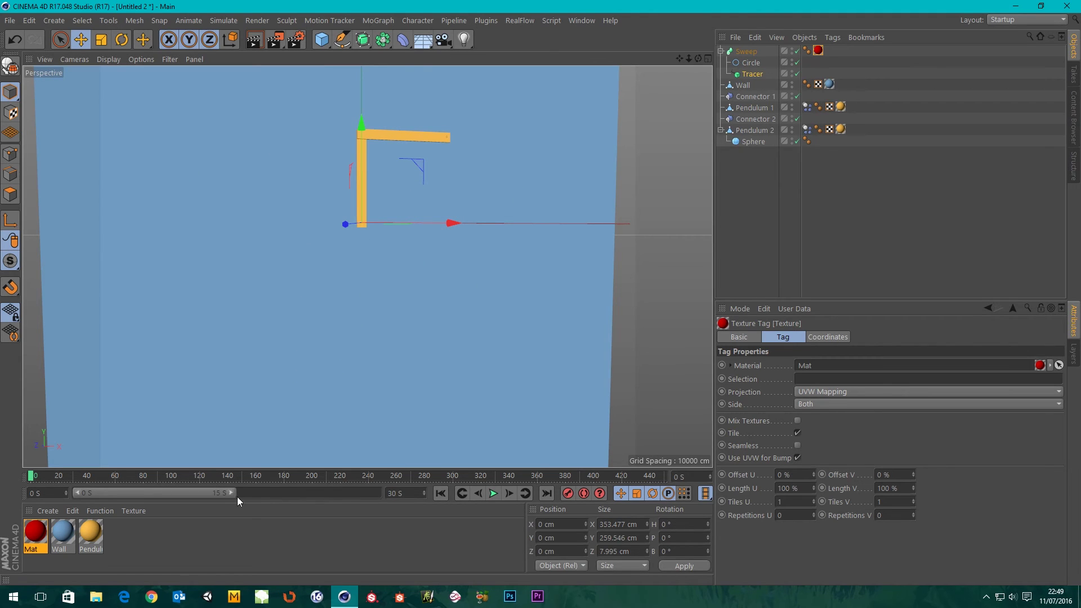
left_click_drag(232, 493, 376, 494)
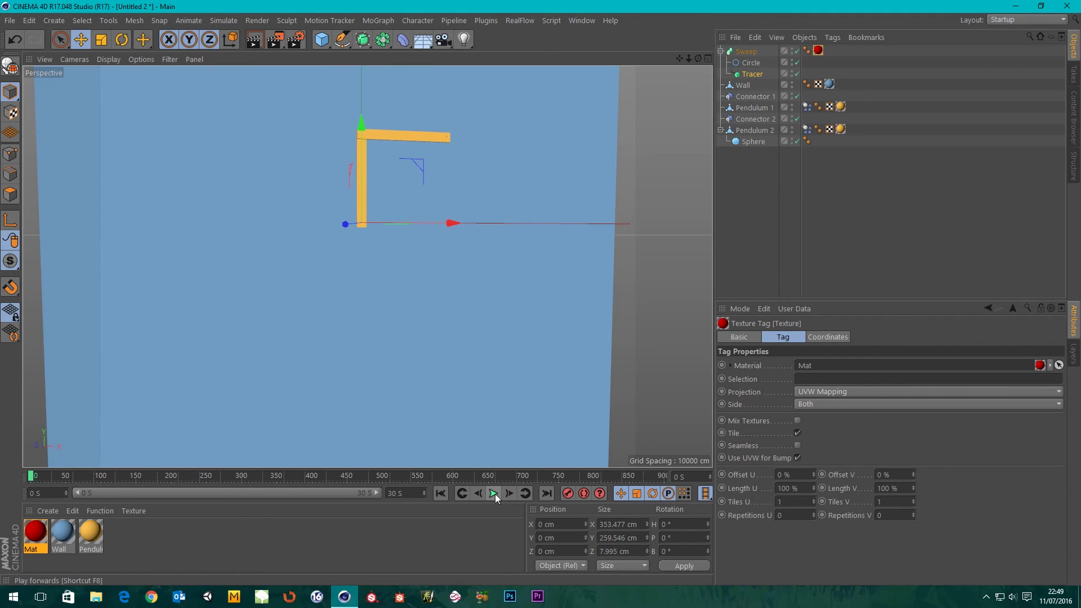
Play the extended animation, examine the pendulum's traced path from different angles, and return to the start
left_click(494, 493)
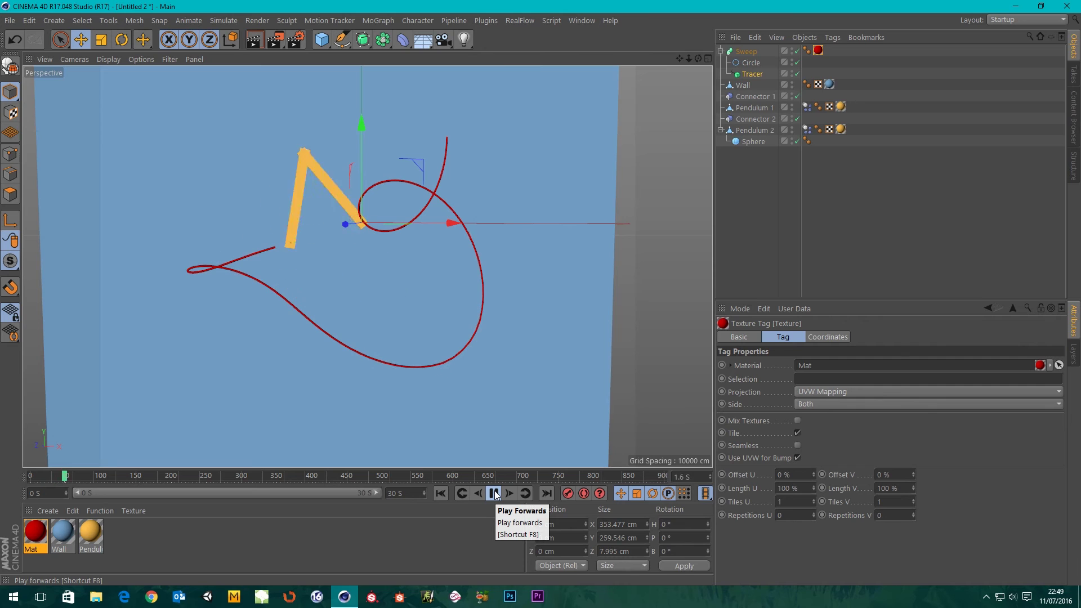
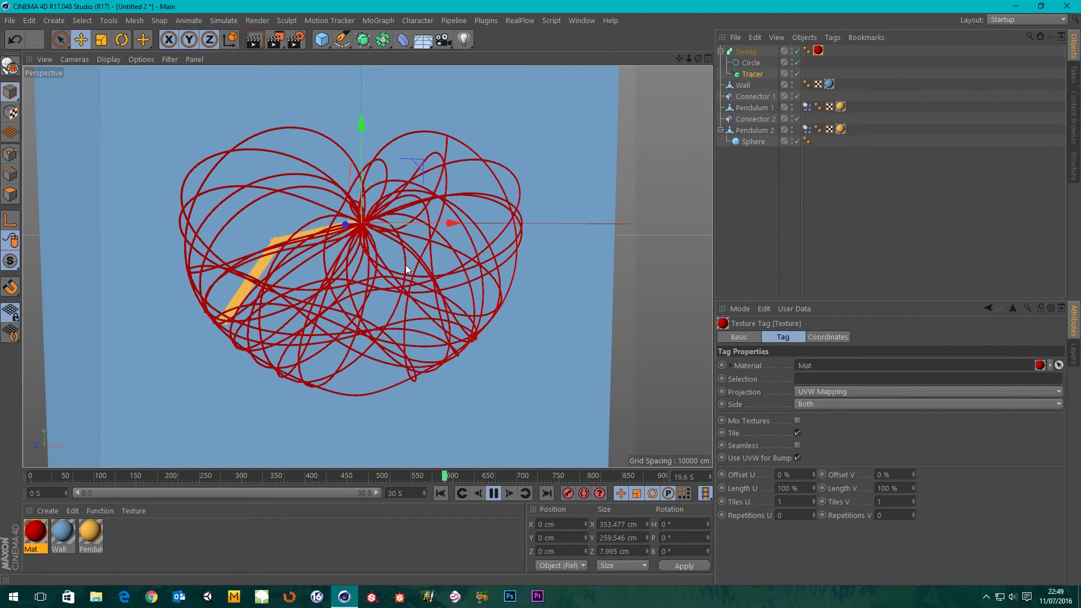
left_click_drag(405, 265, 295, 143, "alt")
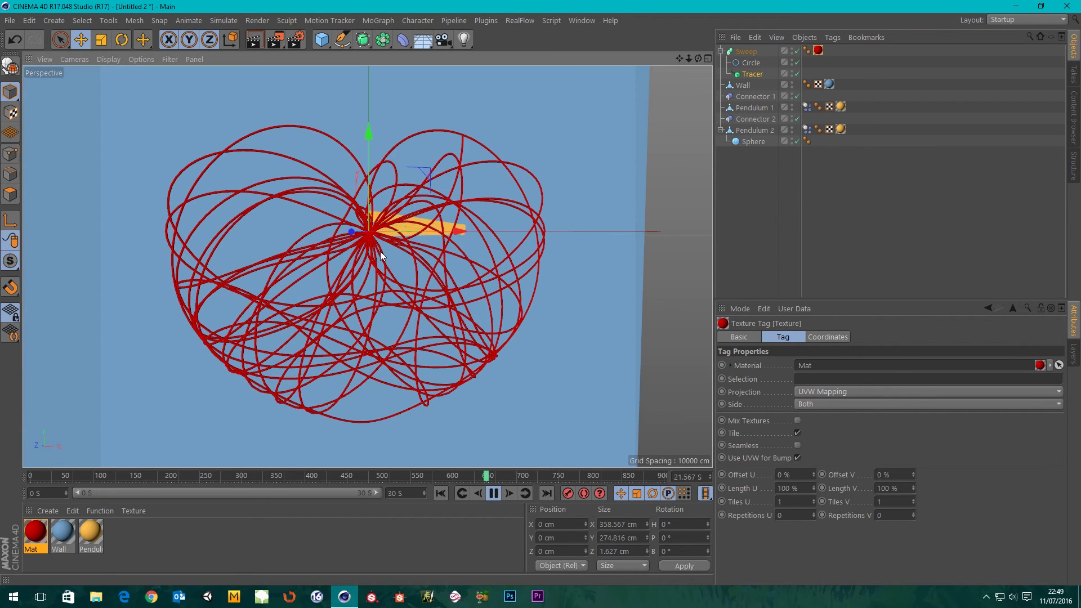
left_click_drag(381, 260, 369, 301, "alt")
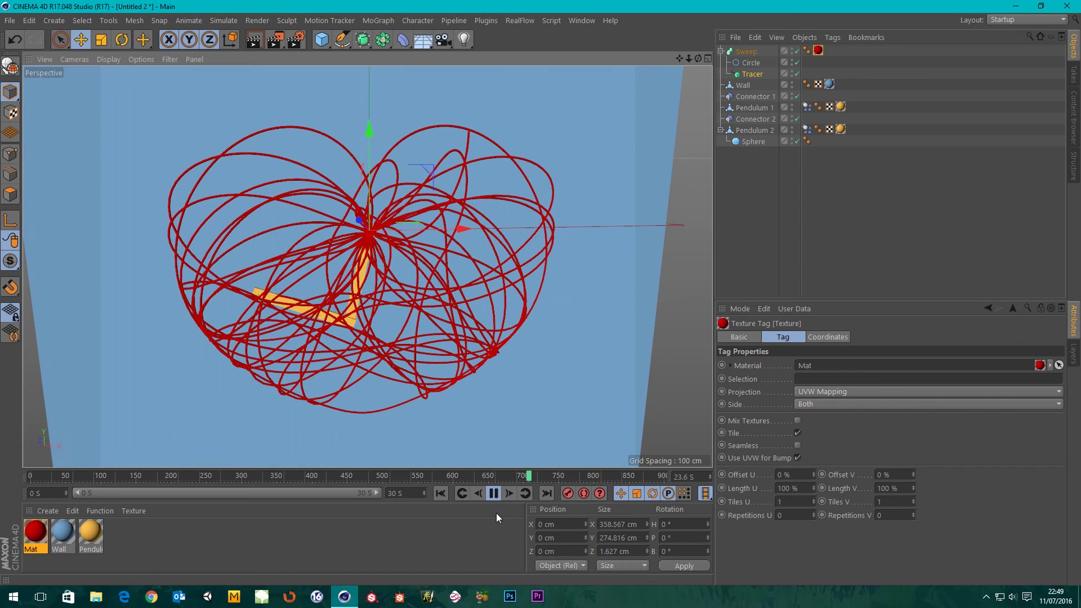
left_click(495, 492)
left_click(441, 495)
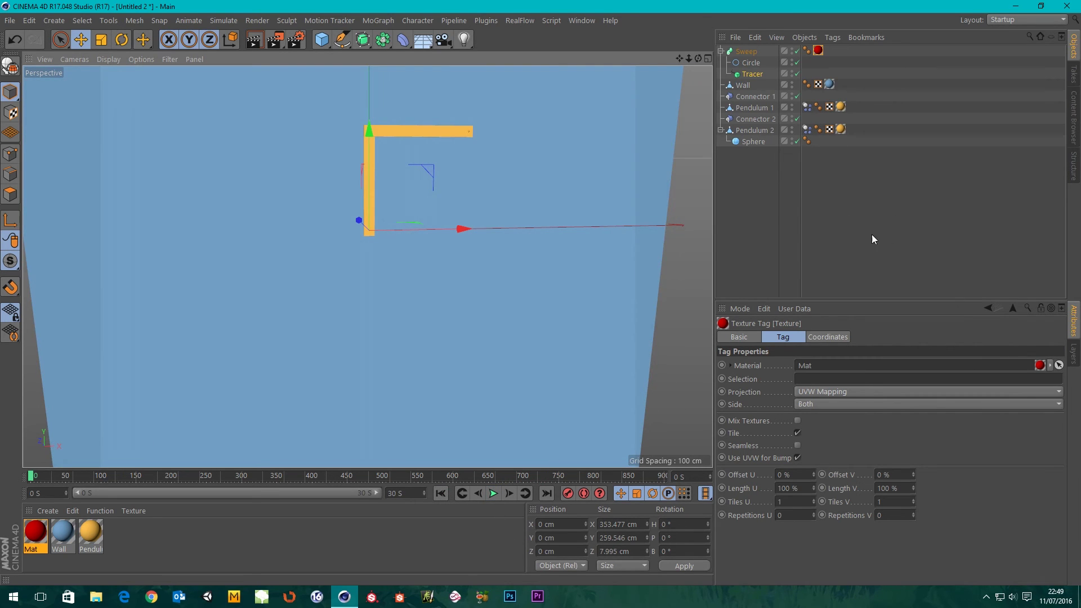
Set the project's Dynamics Gravity to 0 cm and play the simulation
left_click(1011, 310)
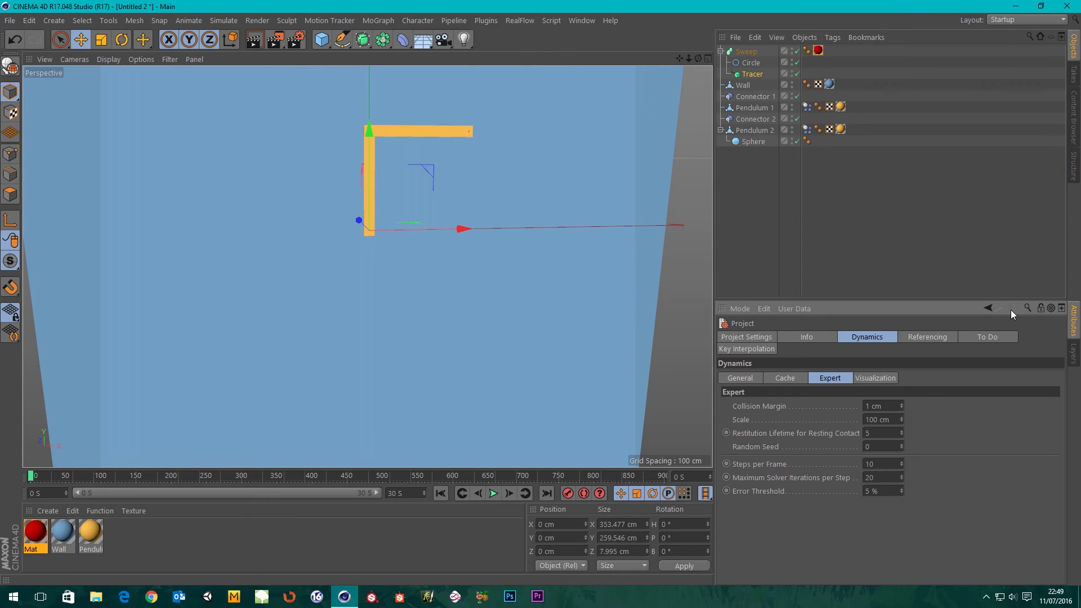
left_click(741, 379)
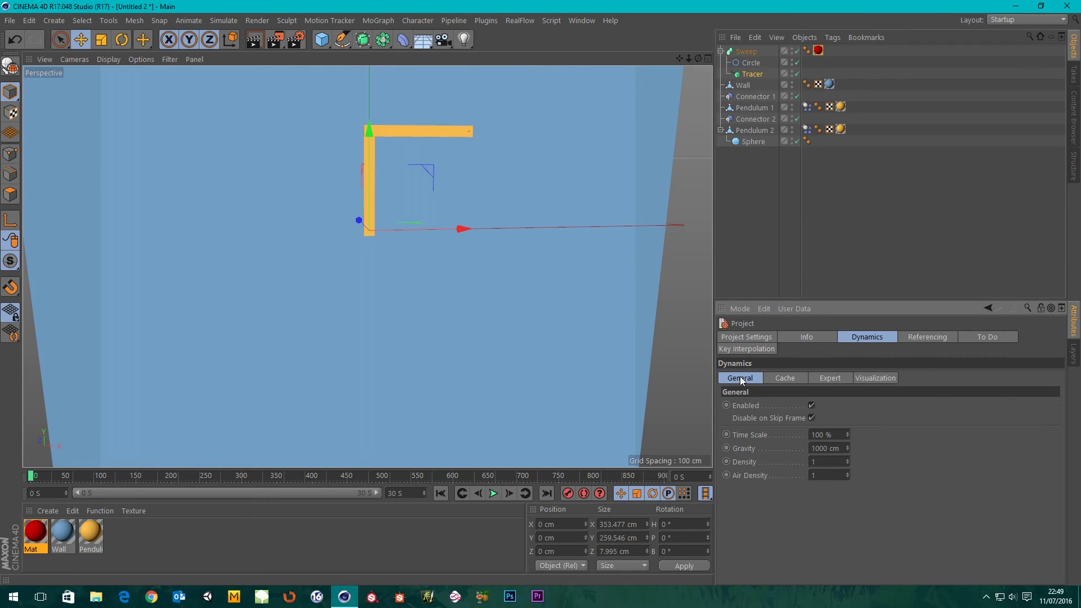
left_click(844, 448)
type("0")
left_click(489, 493)
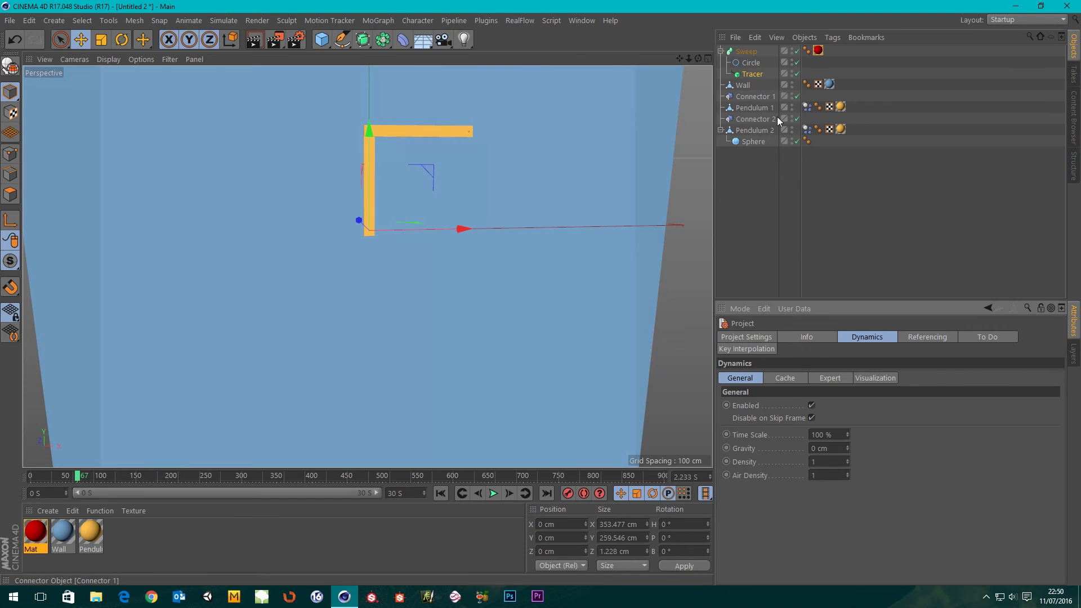
Enable Custom Initial Velocity on Pendulum 1's Dynamics Body tag
left_click(755, 107)
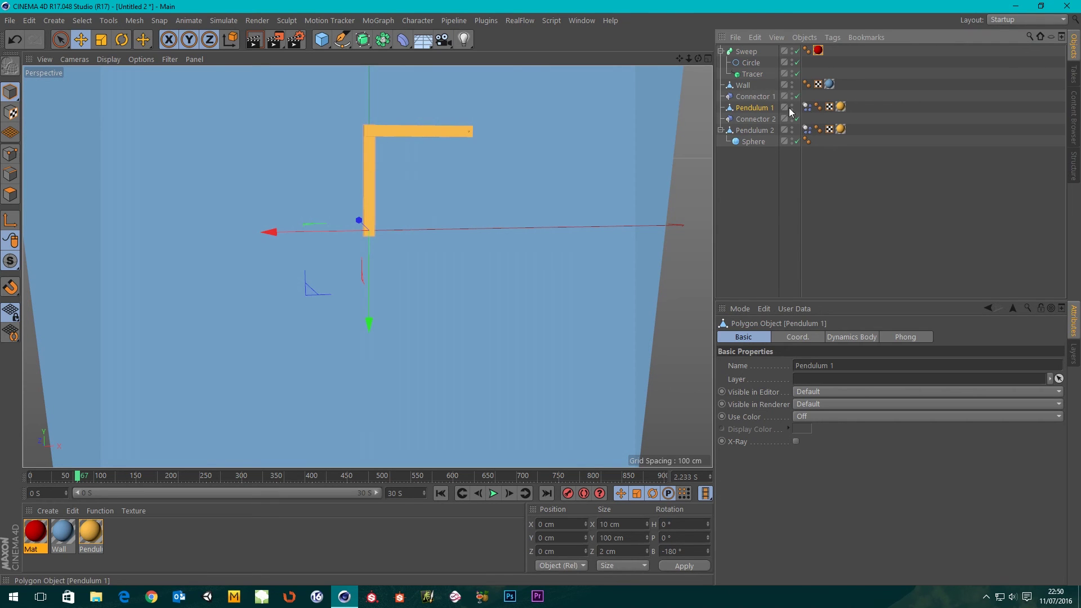
left_click(769, 214)
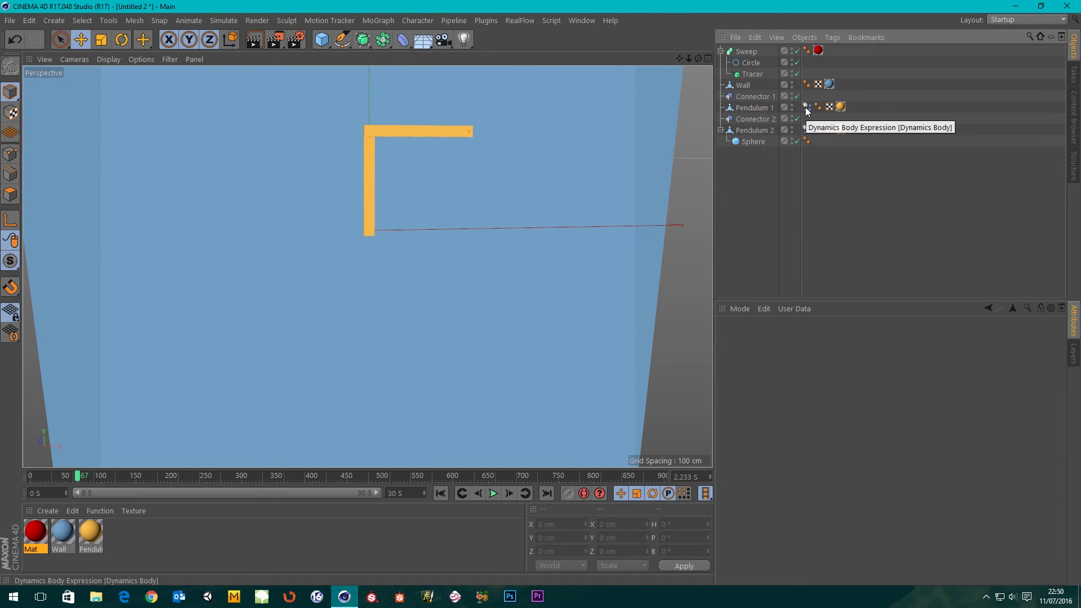
left_click(806, 106)
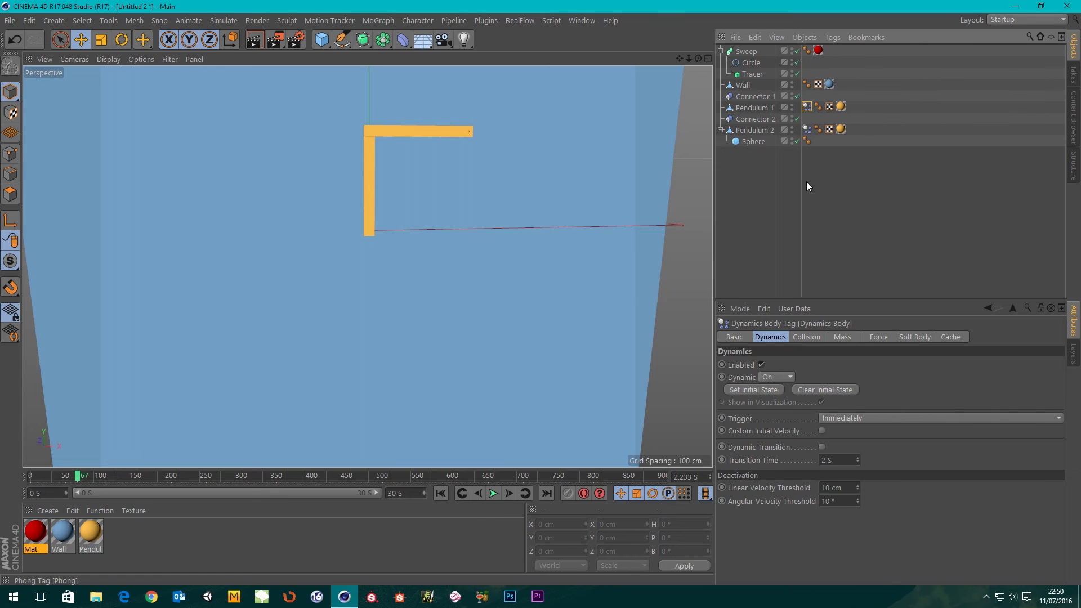
left_click(769, 337)
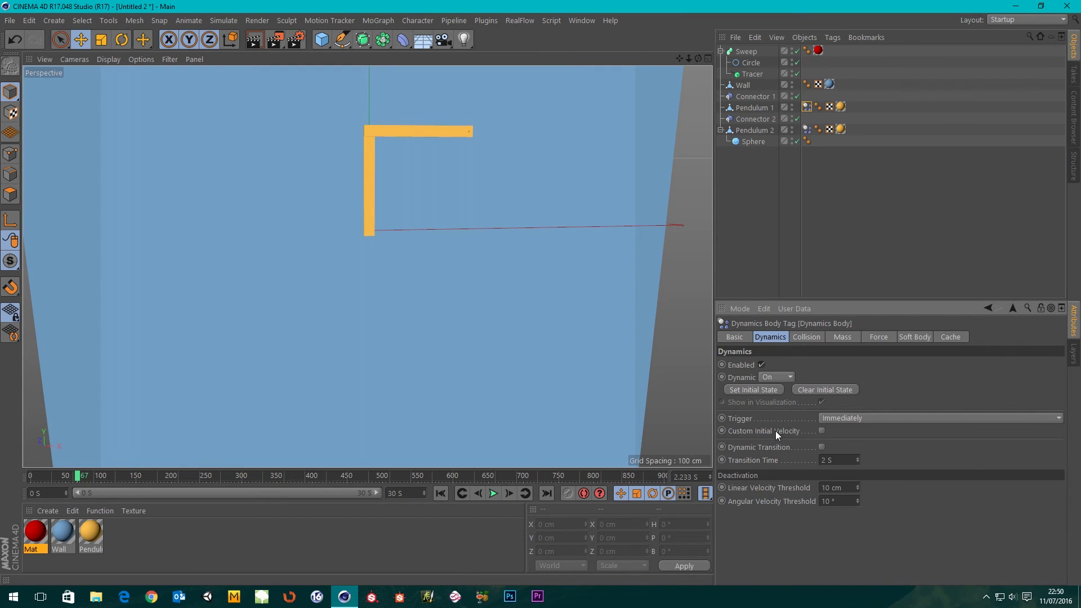
left_click(822, 430)
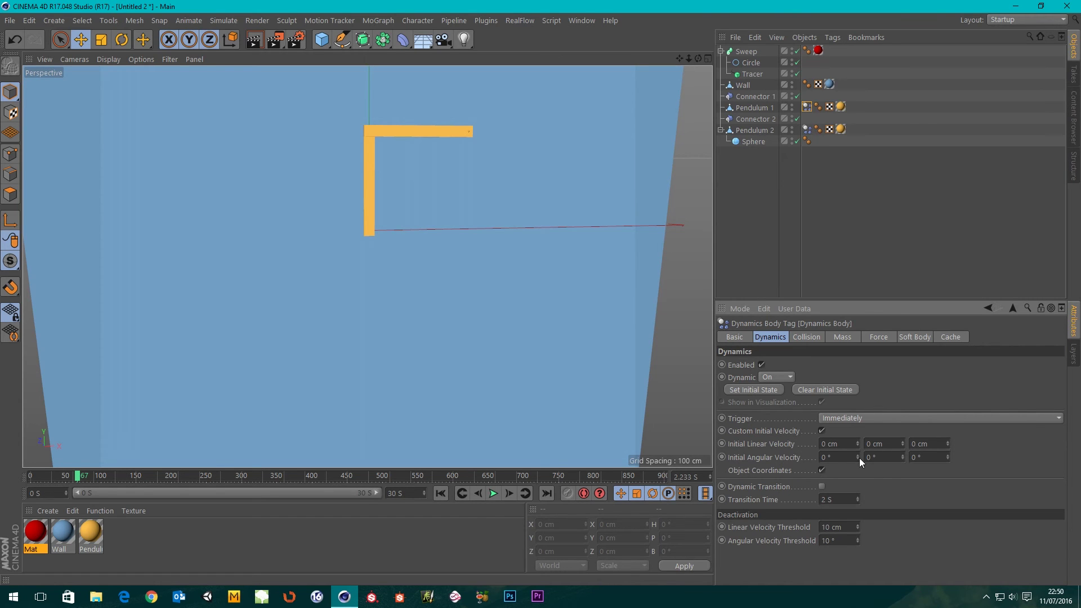
Check Pendulum 1's coordinates, set the Z component of its Initial Angular Velocity to 360°, and play the simulation
left_click(754, 107)
left_click(802, 337)
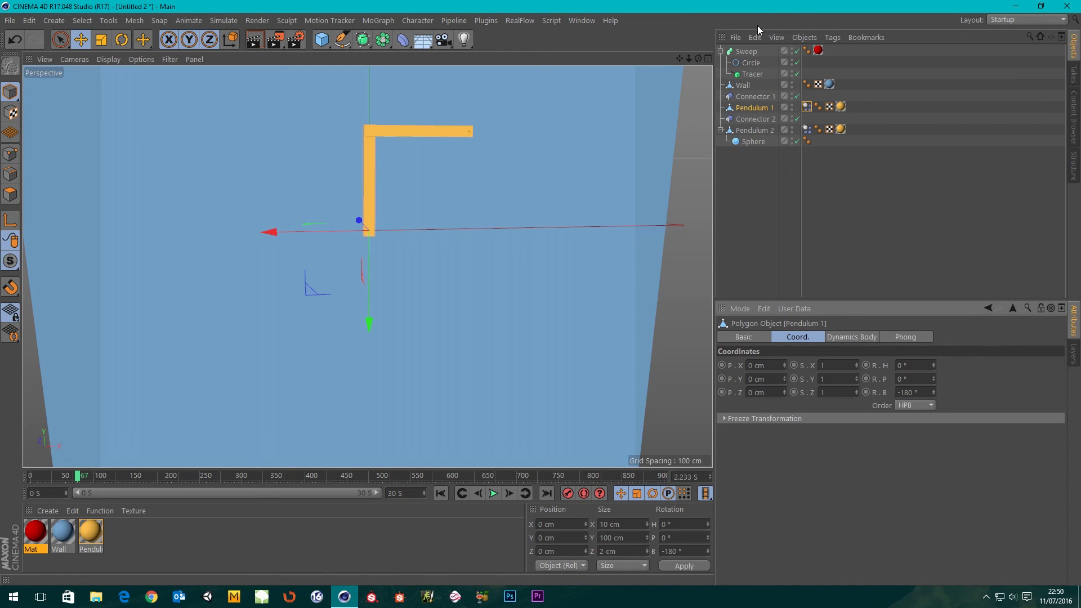
left_click(807, 107)
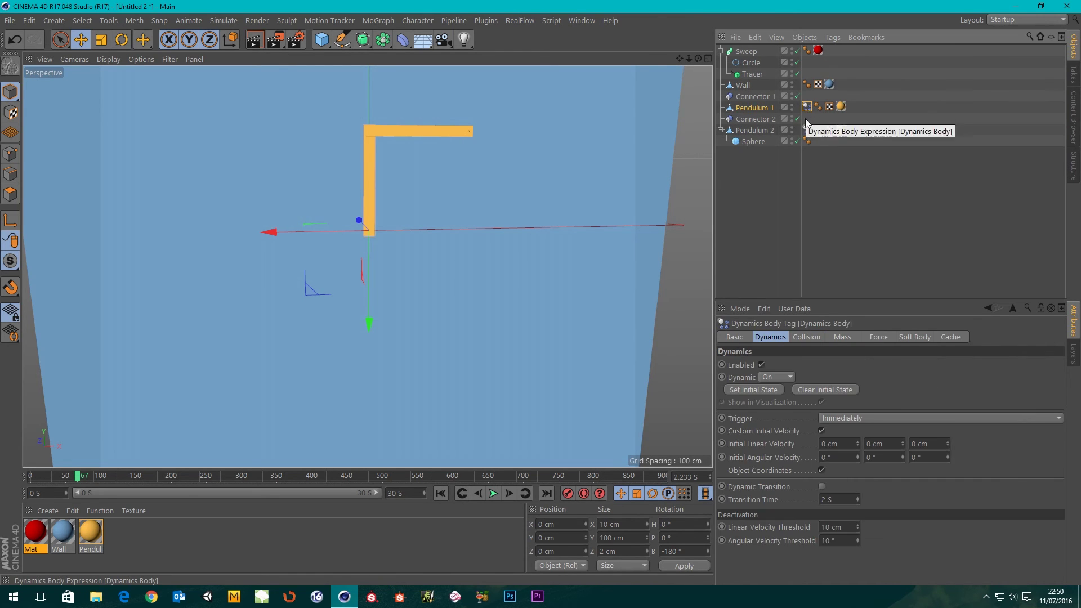
left_click(929, 456)
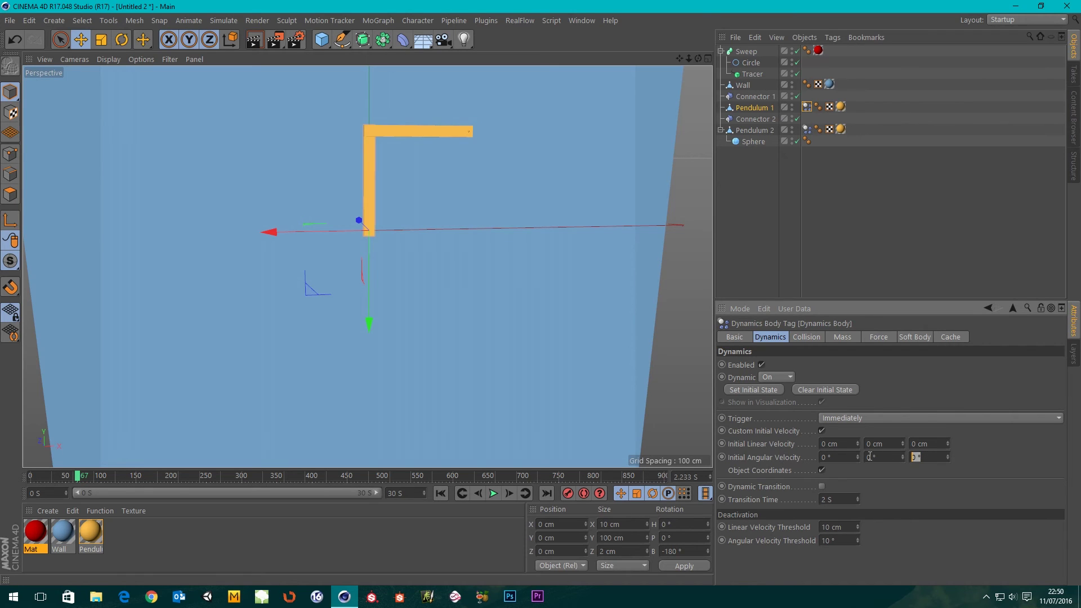
type("360")
left_click(490, 494)
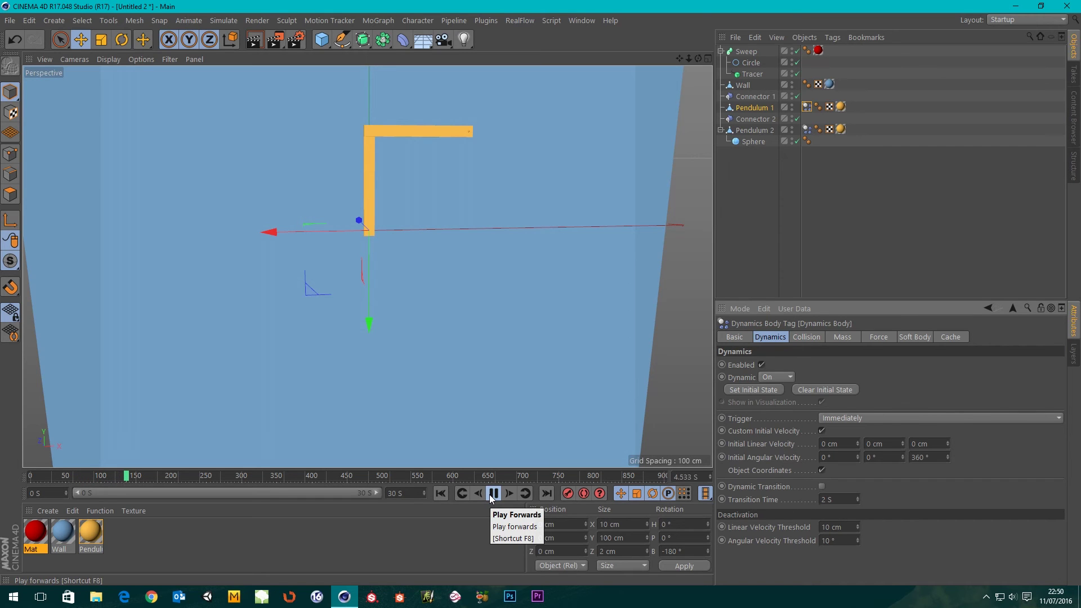
left_click(493, 493)
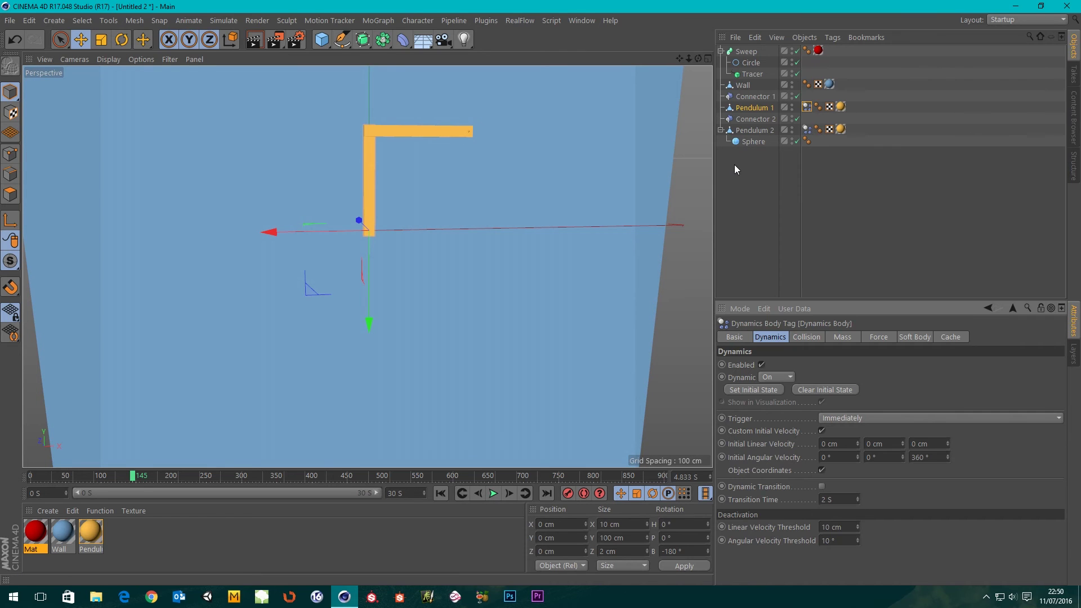
Set the Z component of Pendulum 1's Initial Angular Velocity to 720° and replay the simulation from the start
left_click(755, 154)
left_click(748, 107)
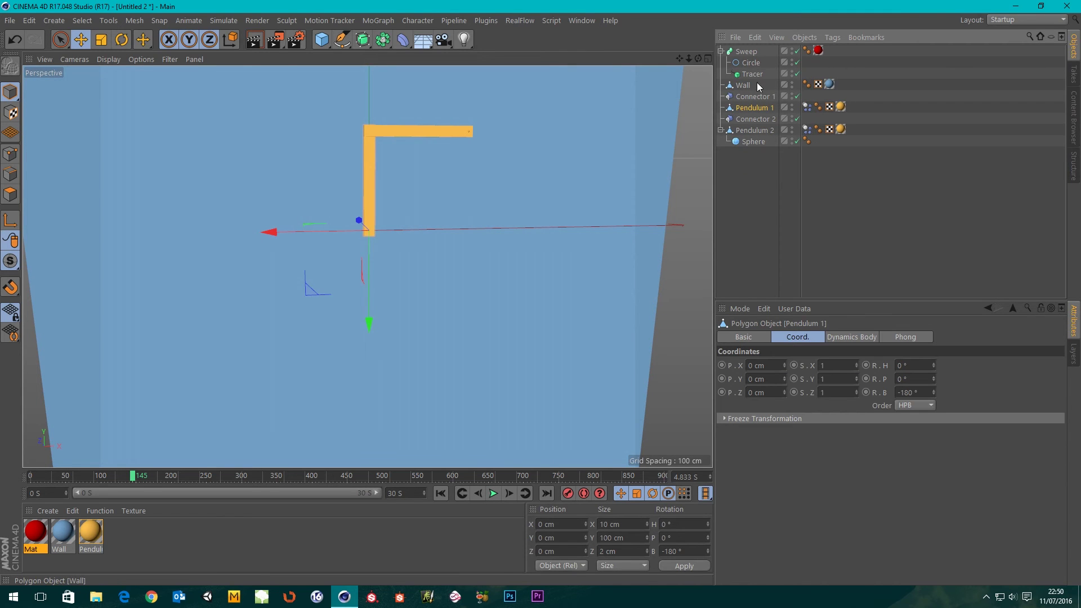
left_click(807, 107)
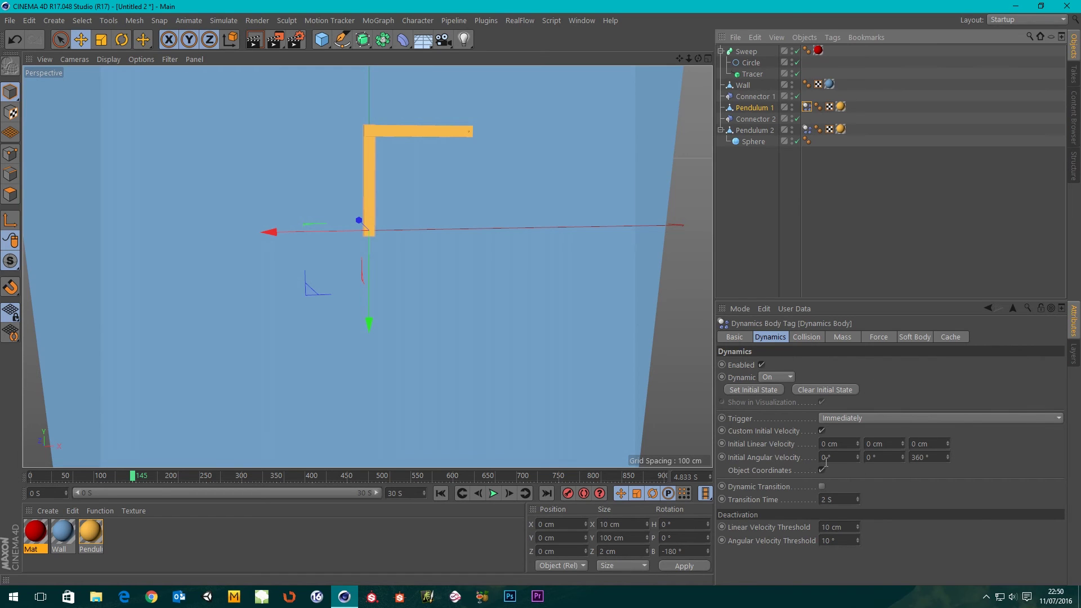
double_click(936, 458)
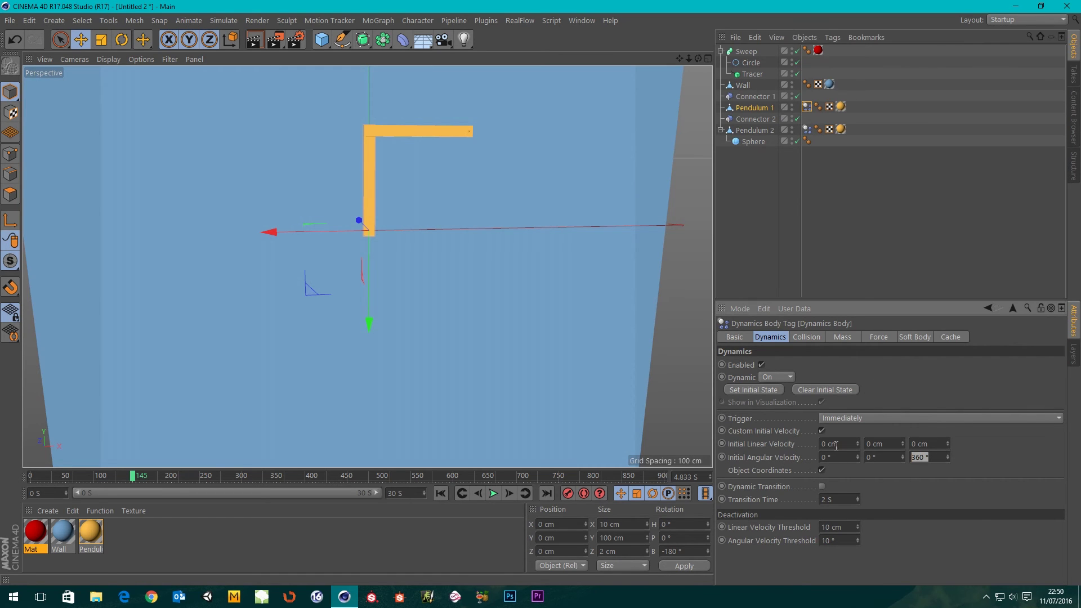
key("Left")
left_click(440, 493)
left_click(493, 493)
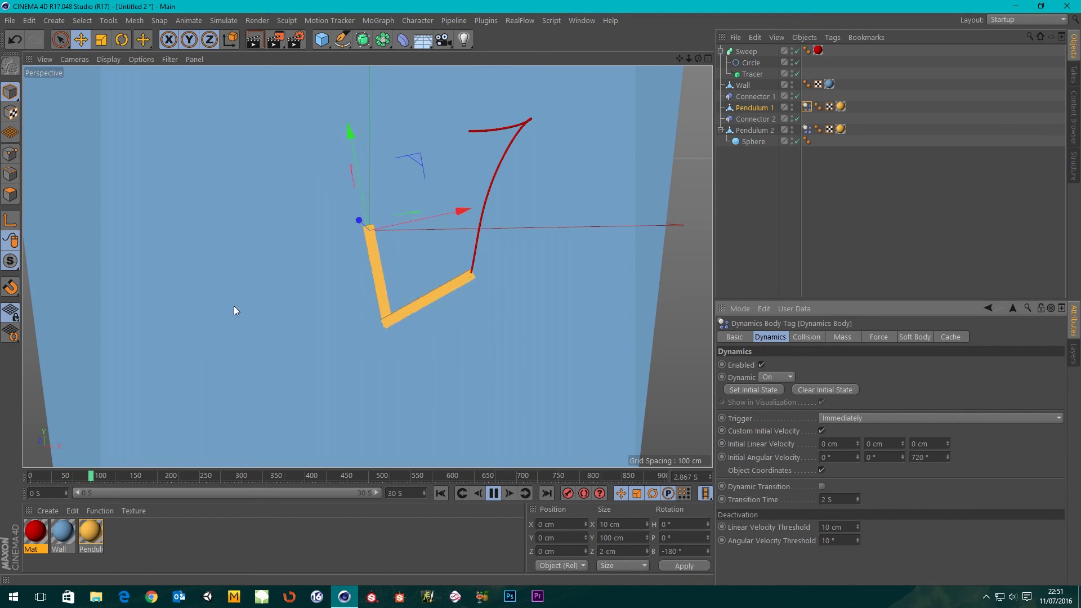
left_click_drag(234, 306, 269, 302, "alt")
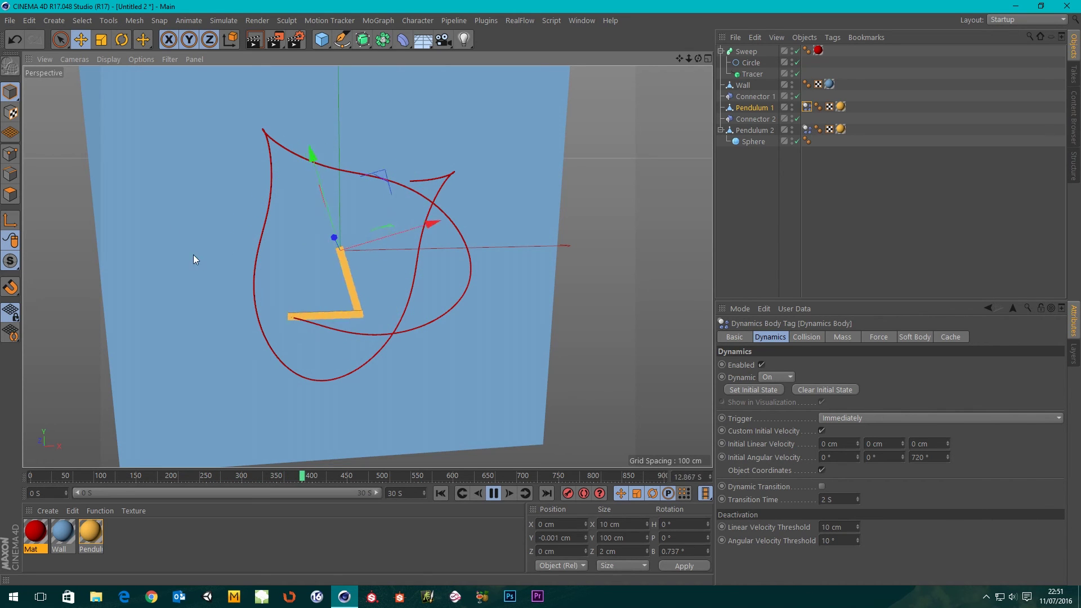
scroll(245, 275, "up", 2)
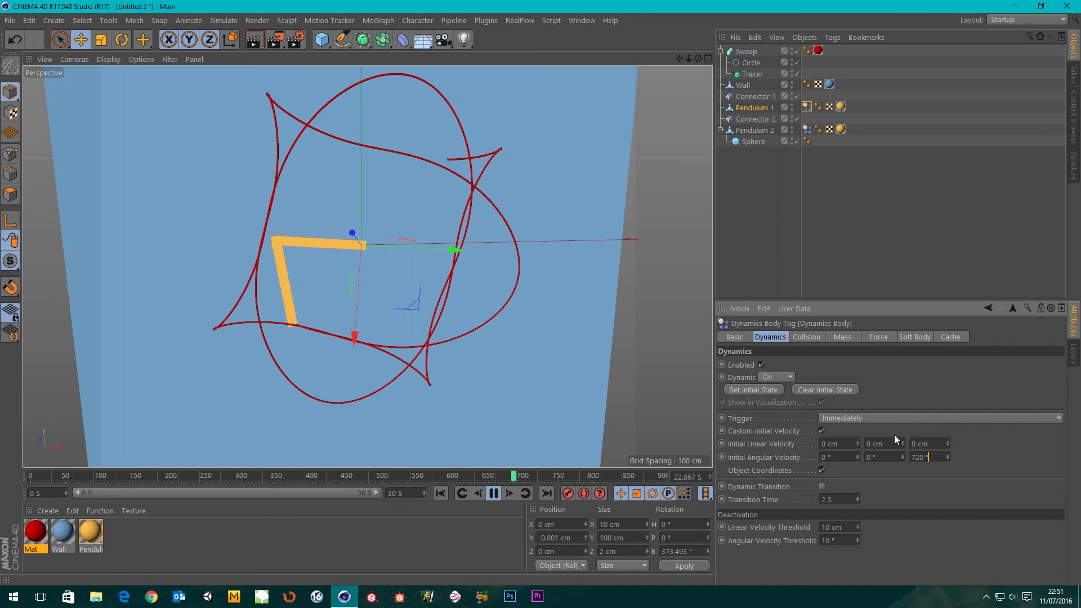
Try 1440° and 2880° for the Z component of Pendulum 1's Initial Angular Velocity and replay the simulation from the start
type("1440")
key("Return")
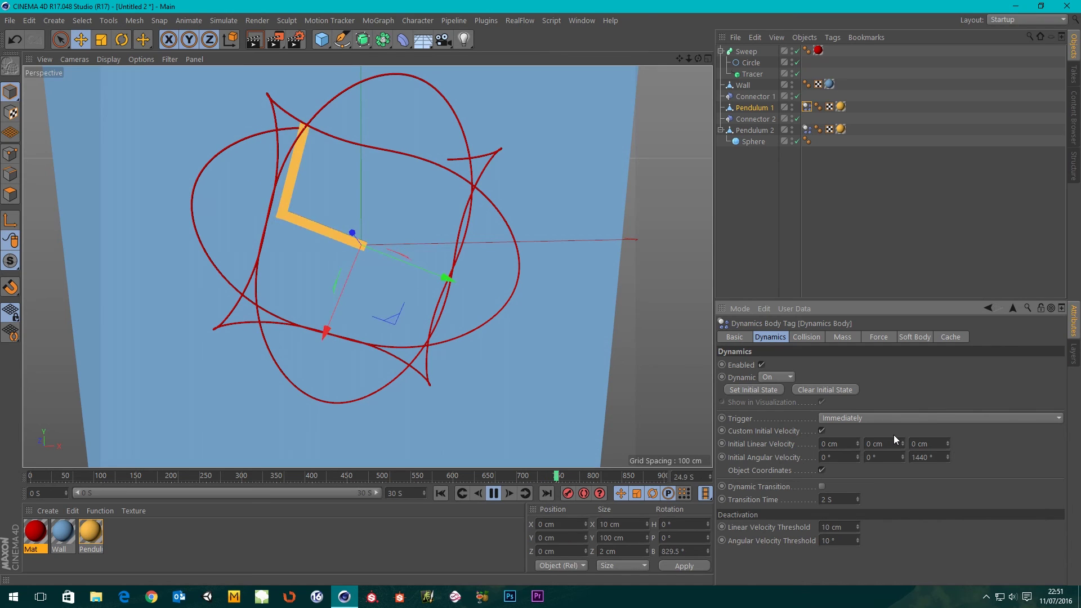
left_click(493, 493)
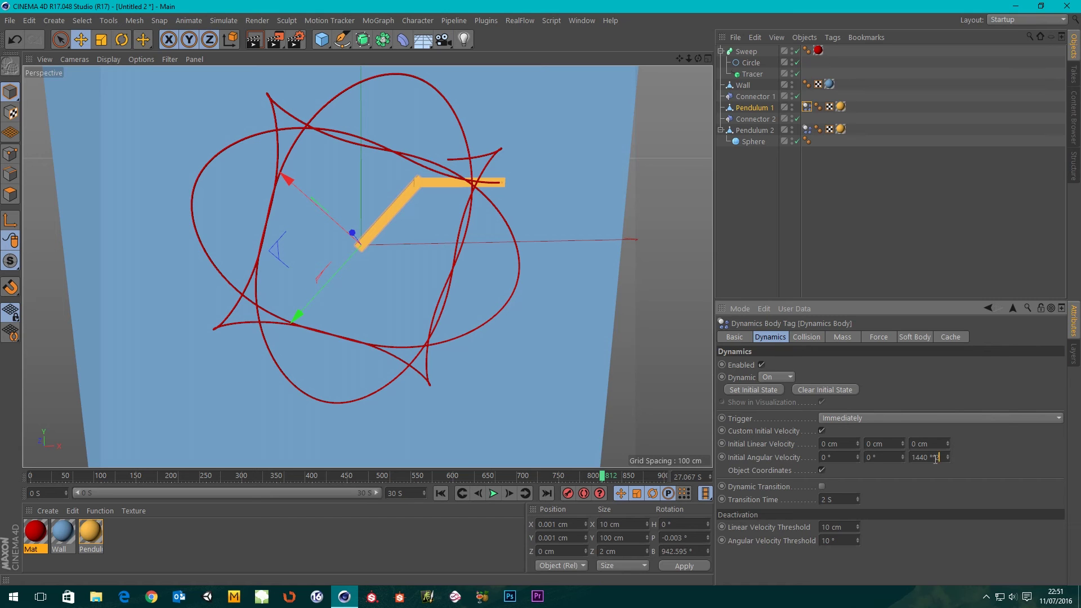
left_click(440, 493)
left_click(494, 493)
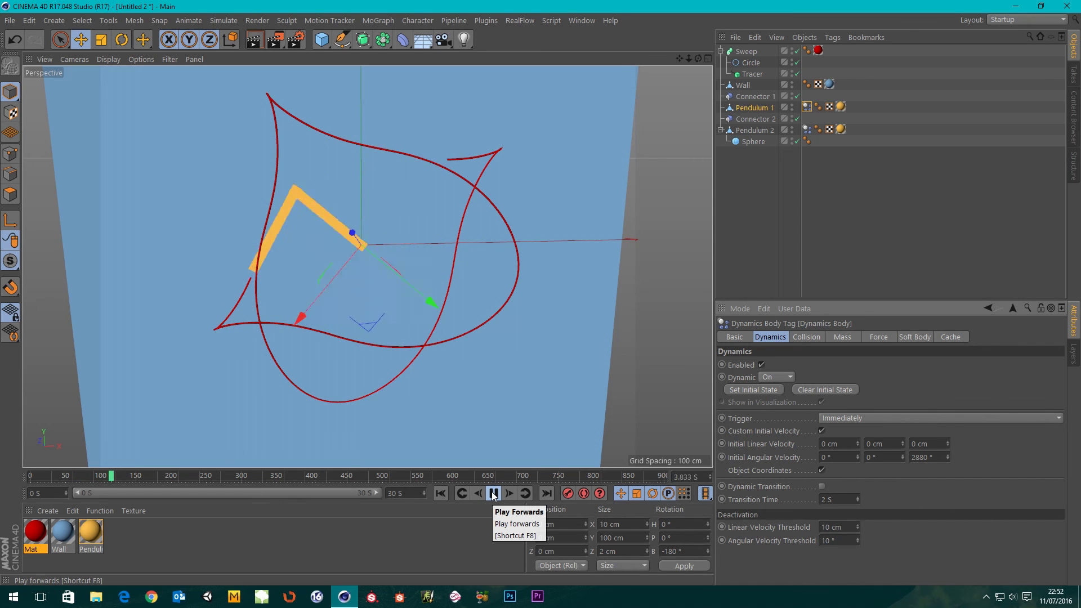
Set the Z component of Pendulum 1's Initial Angular Velocity to 5760°, play the simulation, and return to the start
left_click(940, 456)
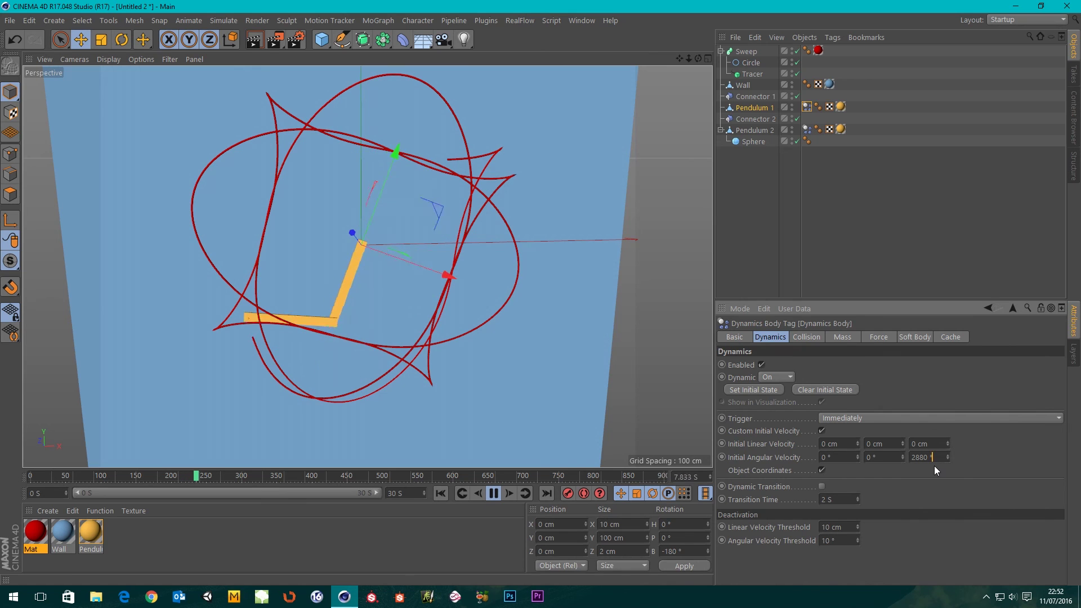
type("*2")
key("Return")
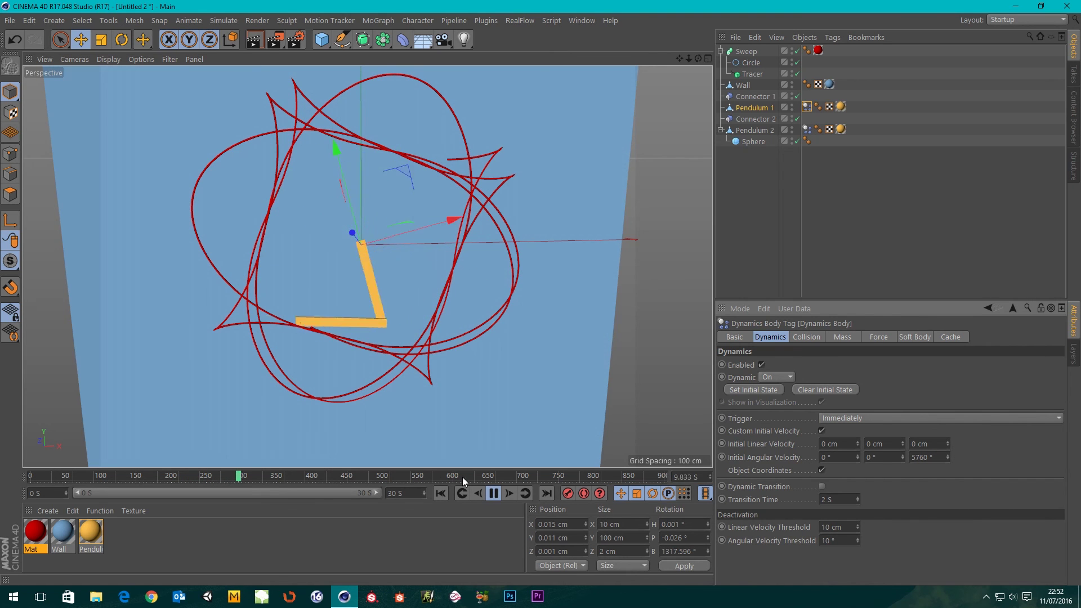
left_click(442, 494)
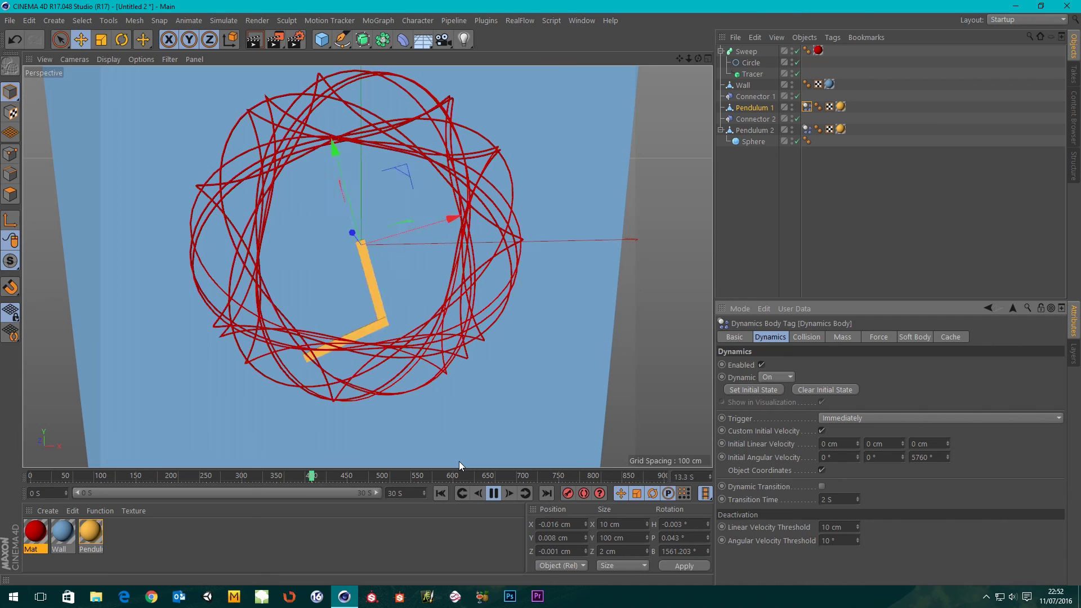
left_click(493, 493)
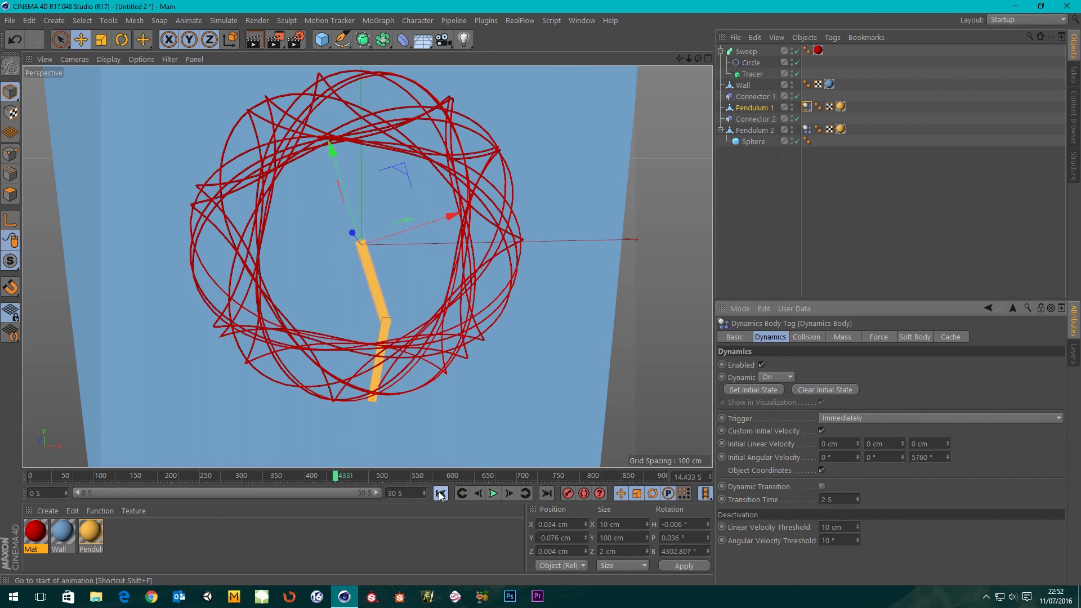
left_click(441, 493)
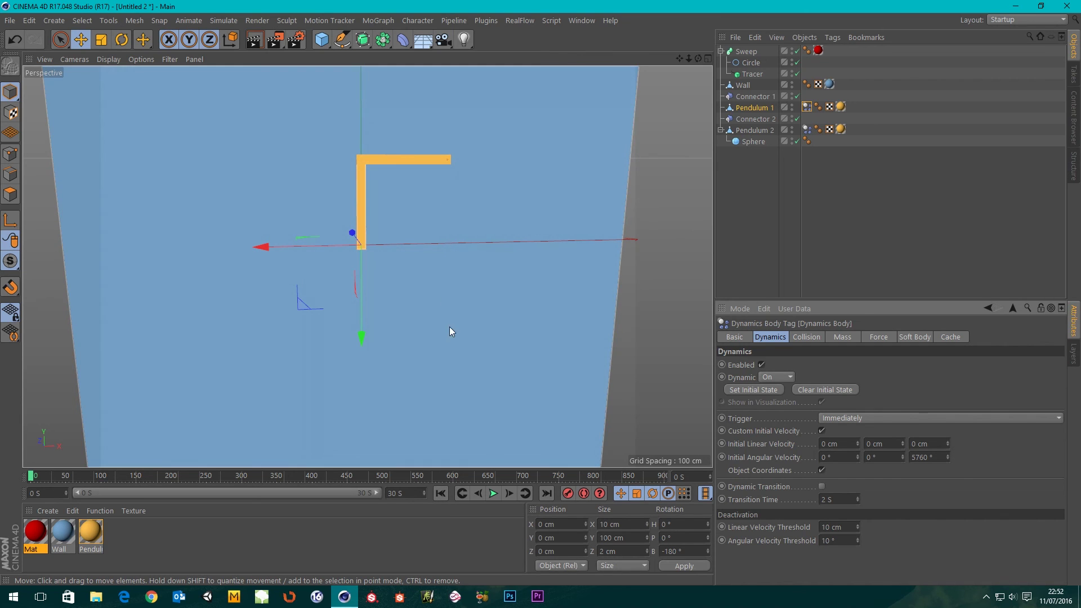
Duplicate Pendulum 2 together with its child sphere as a separate object at the end of the hierarchy
left_click(757, 118)
left_click(751, 107)
left_click(749, 131)
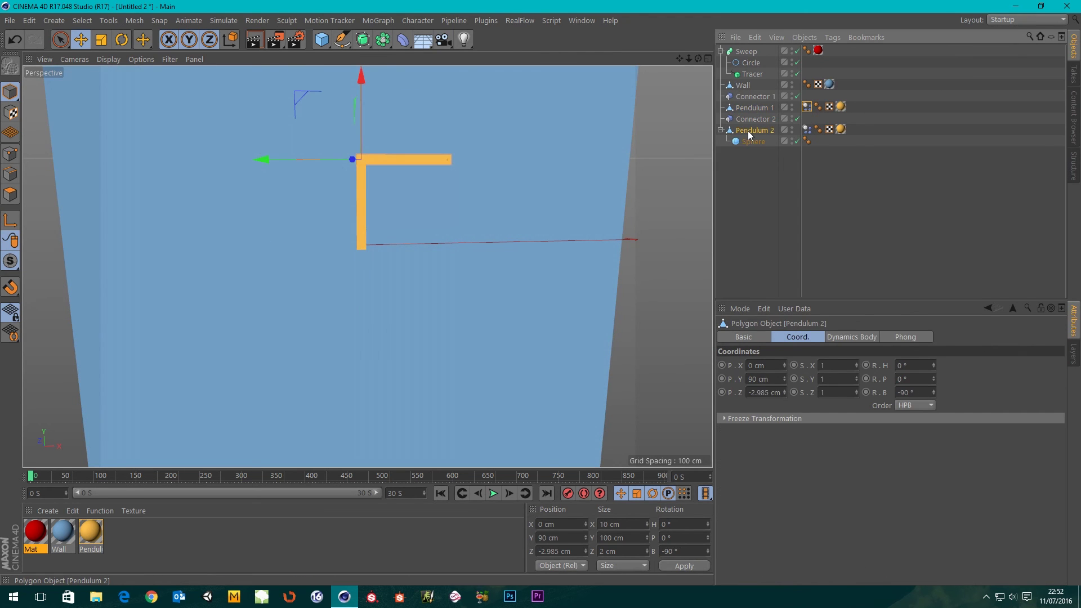
left_click(750, 141)
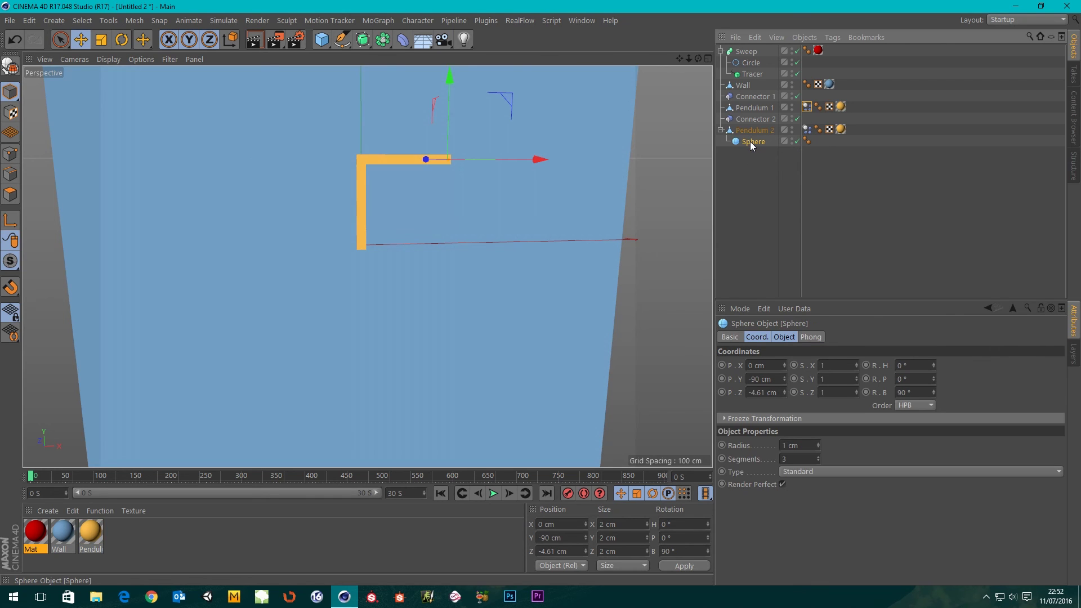
left_click(752, 131)
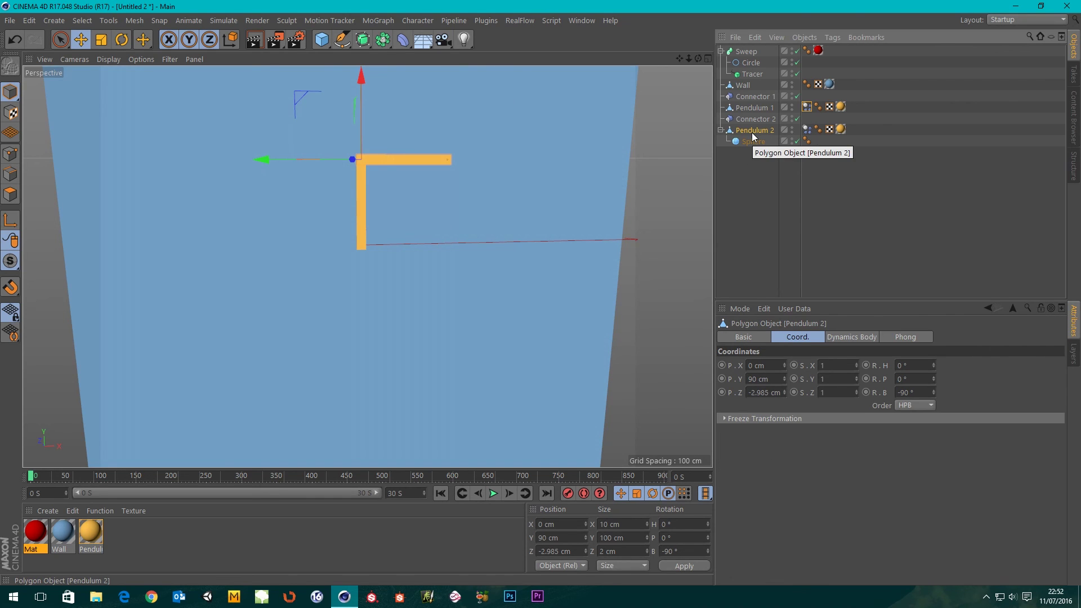
left_click_drag(750, 141, 750, 141, "ctrl")
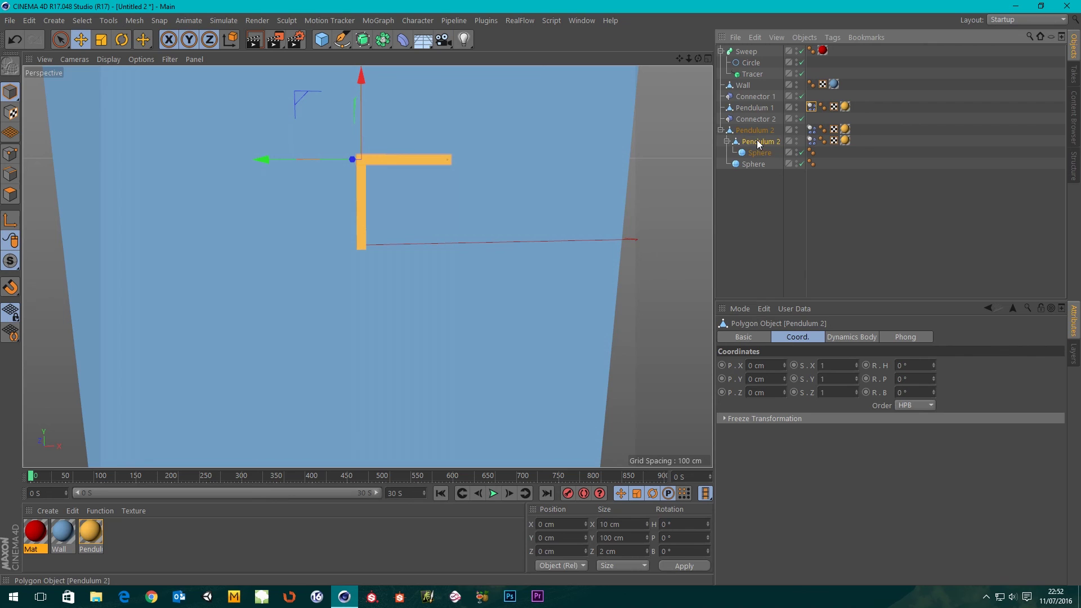
key("ctrl+z")
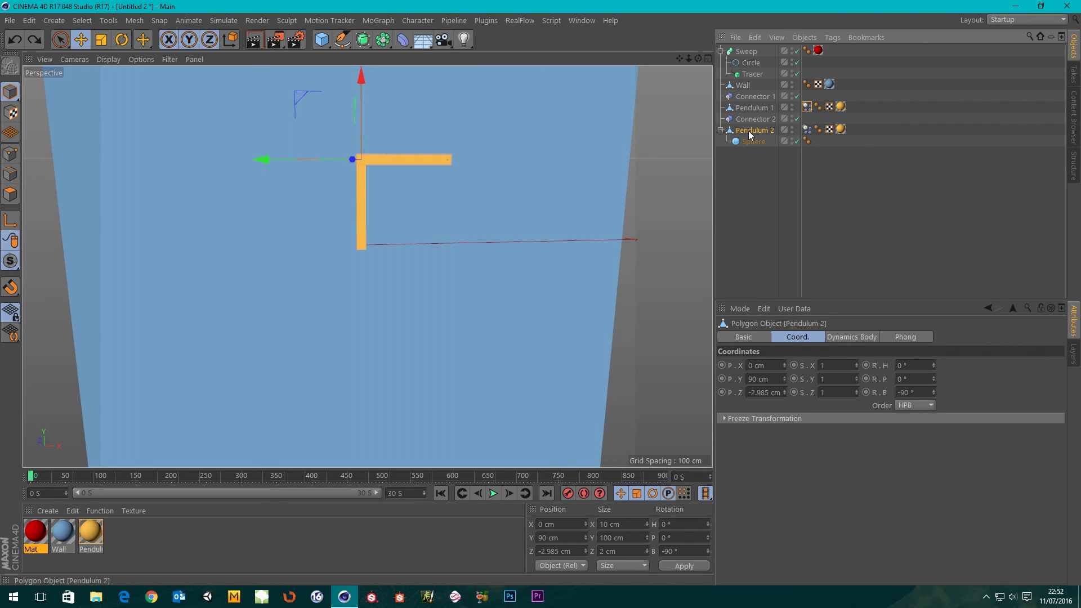
left_click_drag(750, 135, 747, 181, "ctrl")
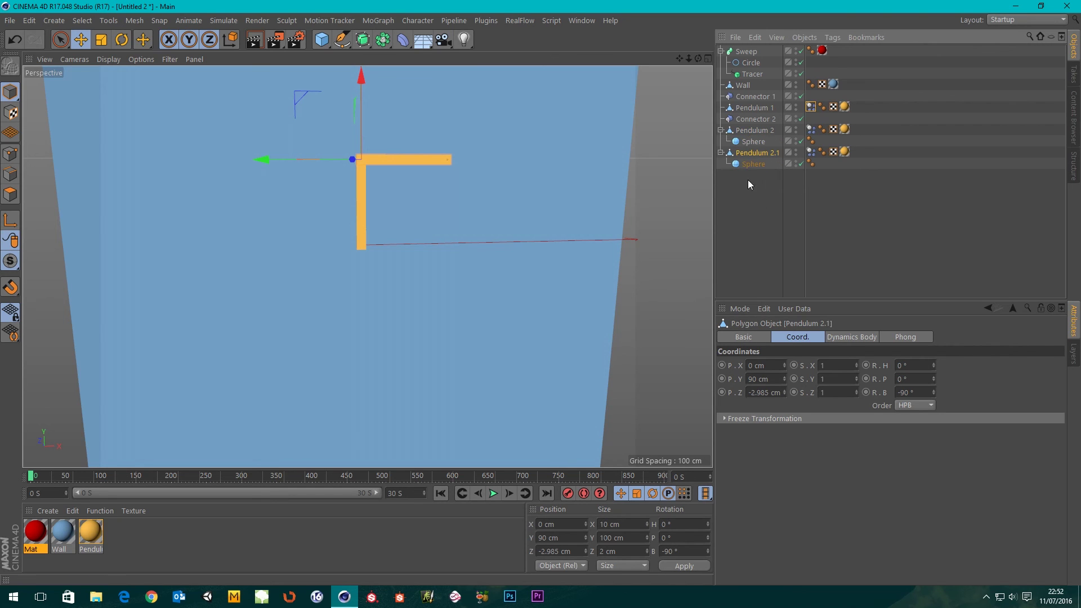
Delete the sphere under the original Pendulum 2 and rename the duplicated pendulum Pendulum 3
left_click(754, 143)
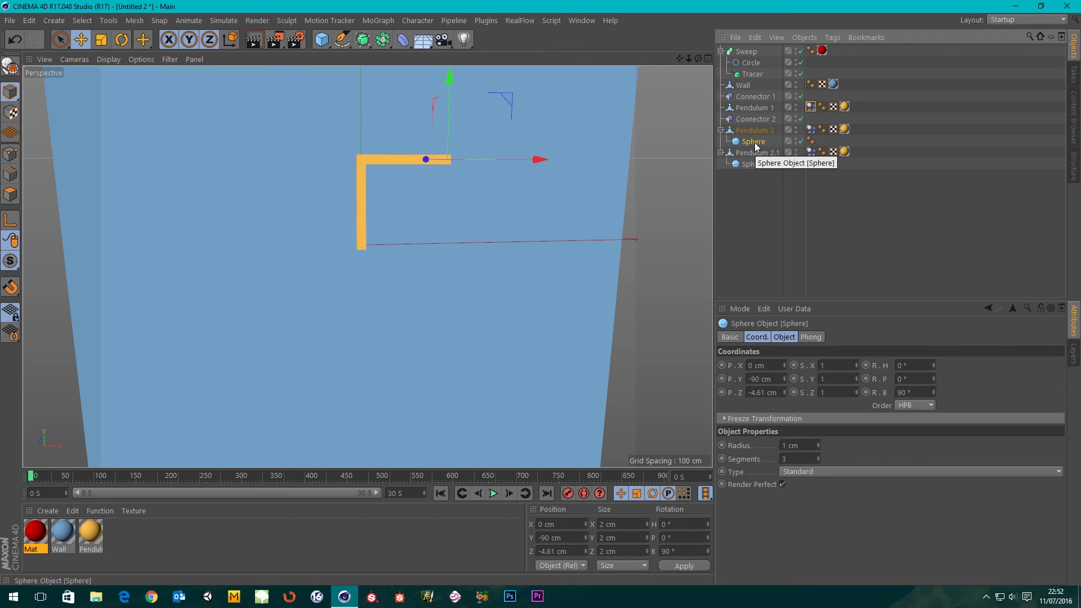
key("Delete")
left_click(760, 154)
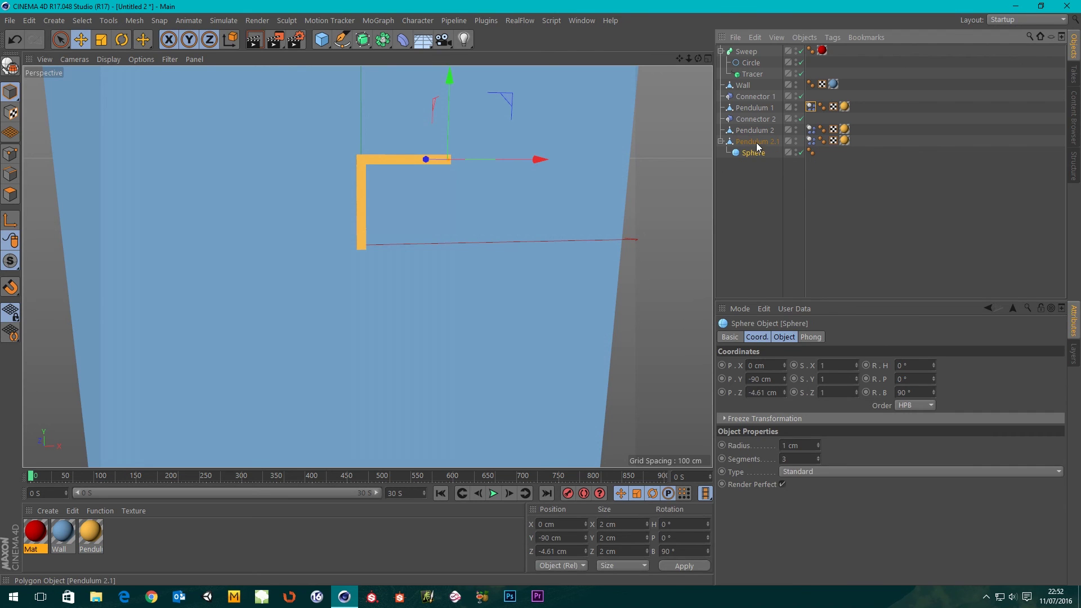
left_click(755, 142)
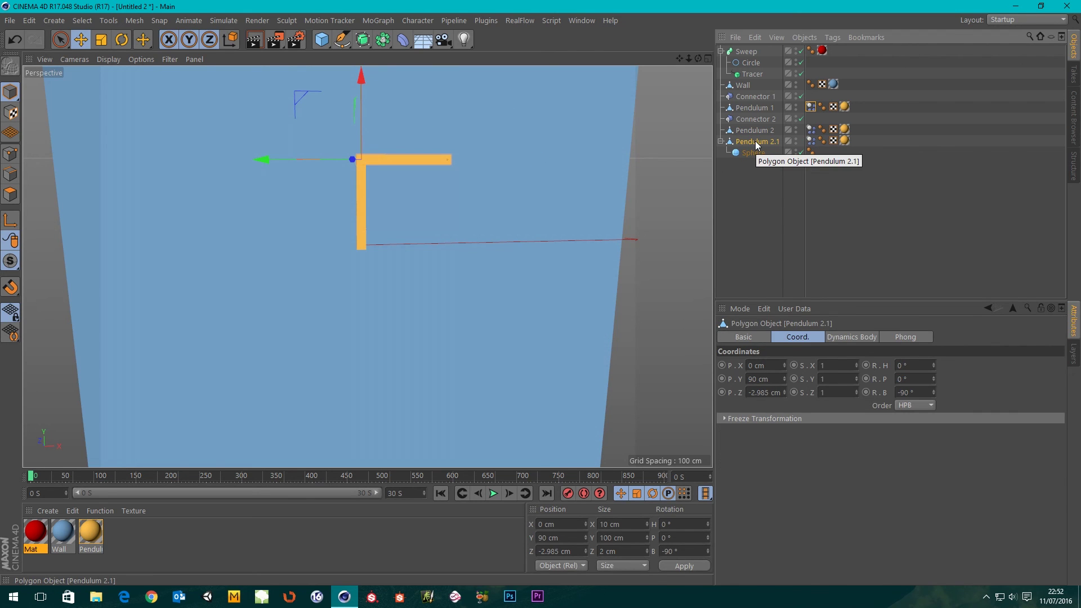
double_click(755, 141)
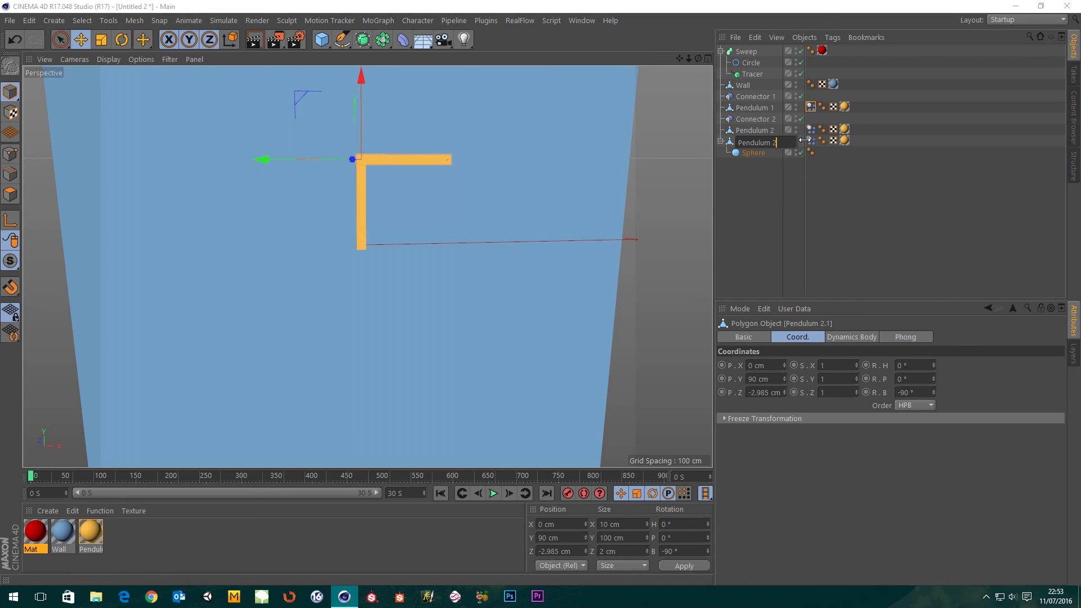
type("Pendulum 3")
key("Return")
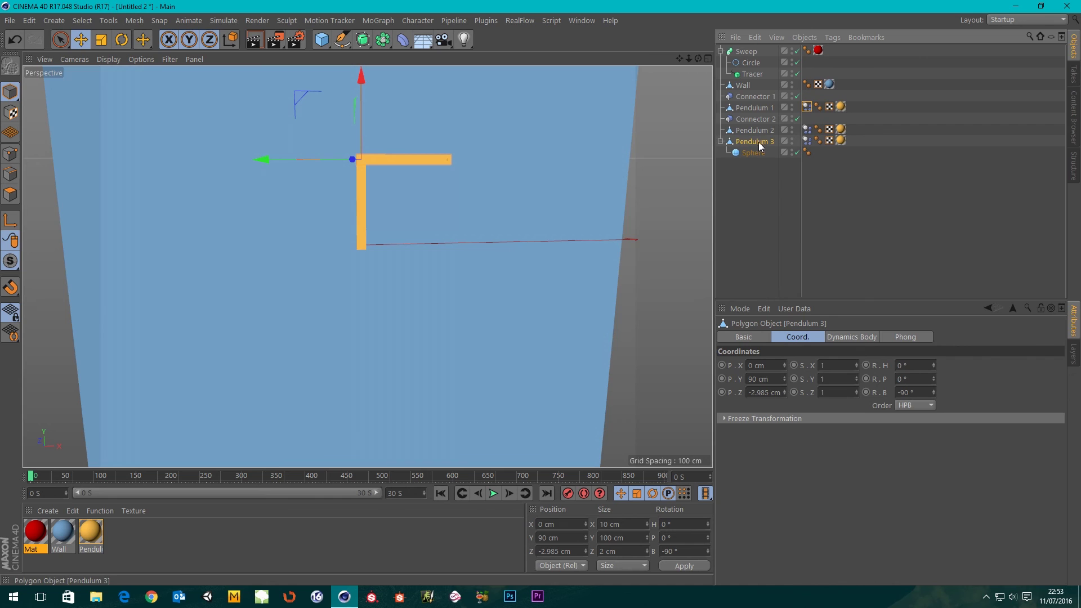
In the Front view, move Pendulum 3 to the free end of Pendulum 2 with an X position of 90 cm
middle_click(472, 181)
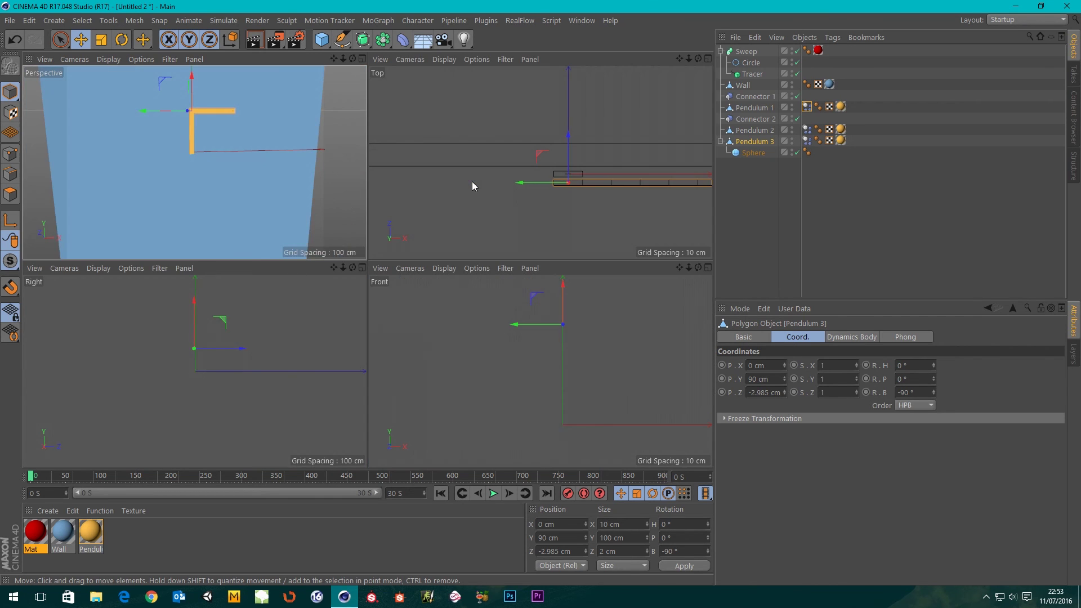
middle_click(532, 339)
middle_click_drag(486, 241, 433, 249)
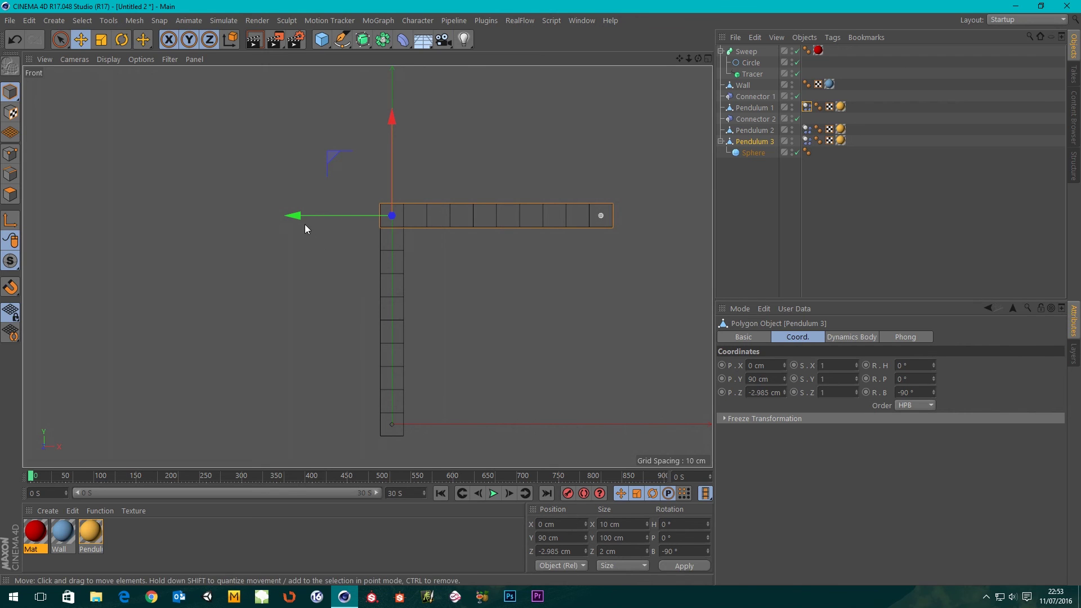
left_click_drag(308, 216, 339, 221)
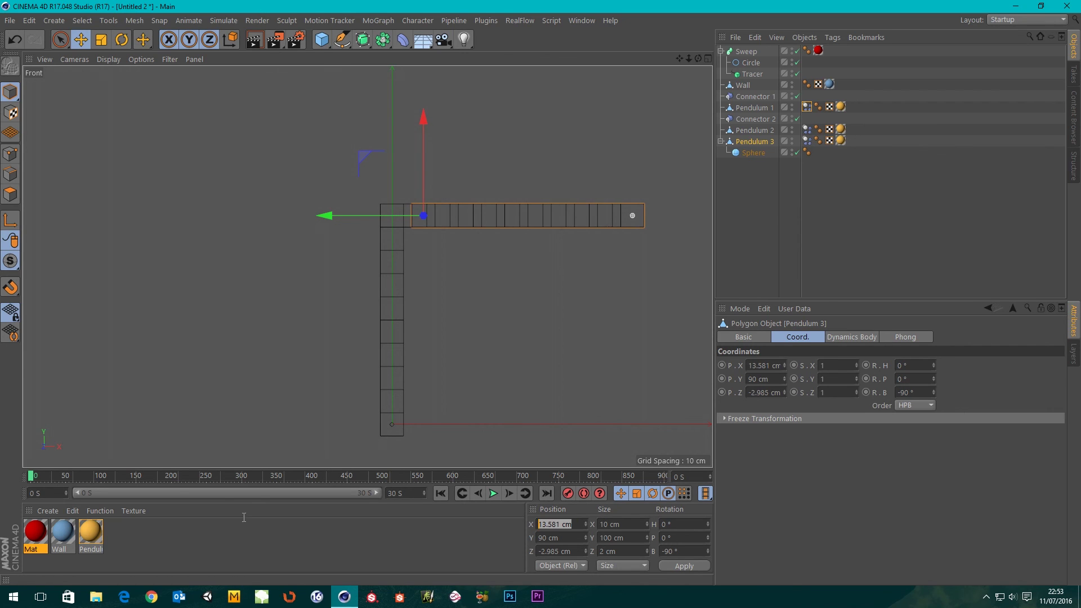
type("90")
key("Return")
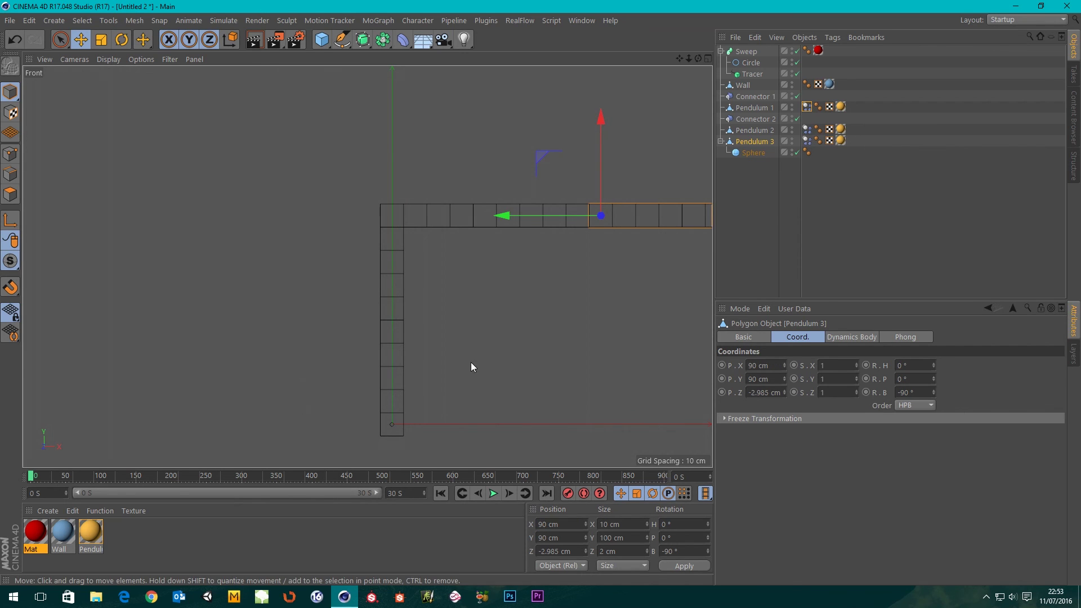
Set Pendulum 3's bank rotation to -180° so it stands upright from the end of Pendulum 2
scroll(554, 309, "down", 3)
middle_click_drag(497, 304, 478, 304, "alt")
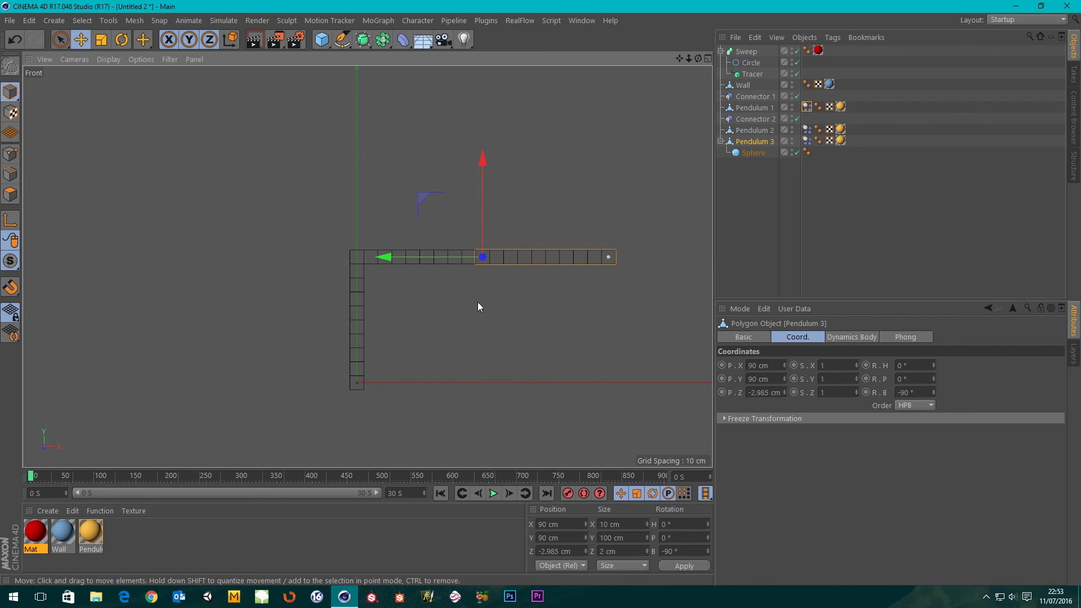
scroll(486, 278, "up", 6)
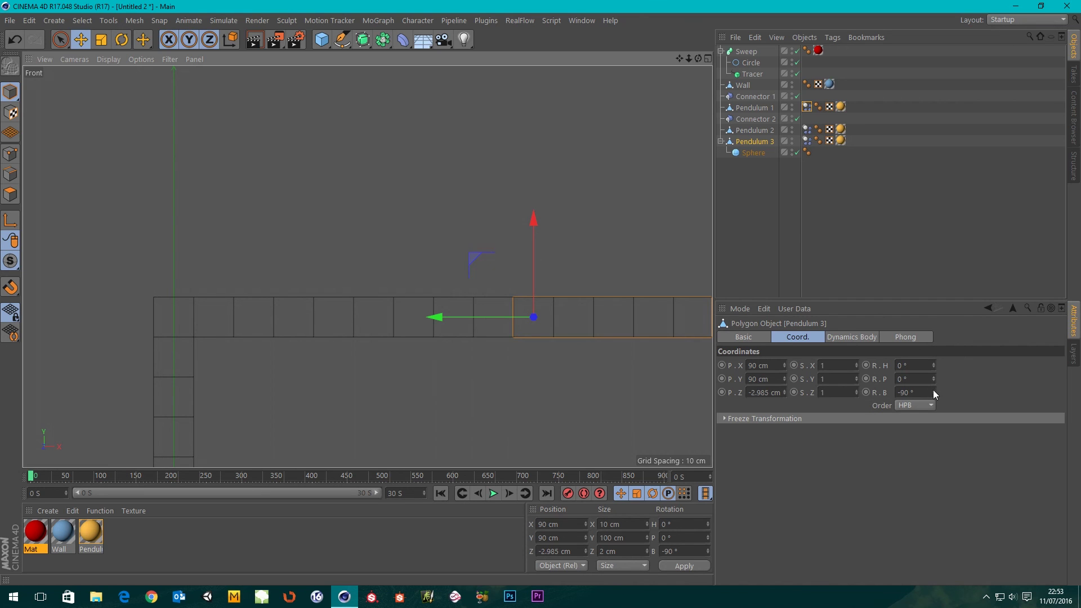
left_click_drag(934, 392, 934, 429)
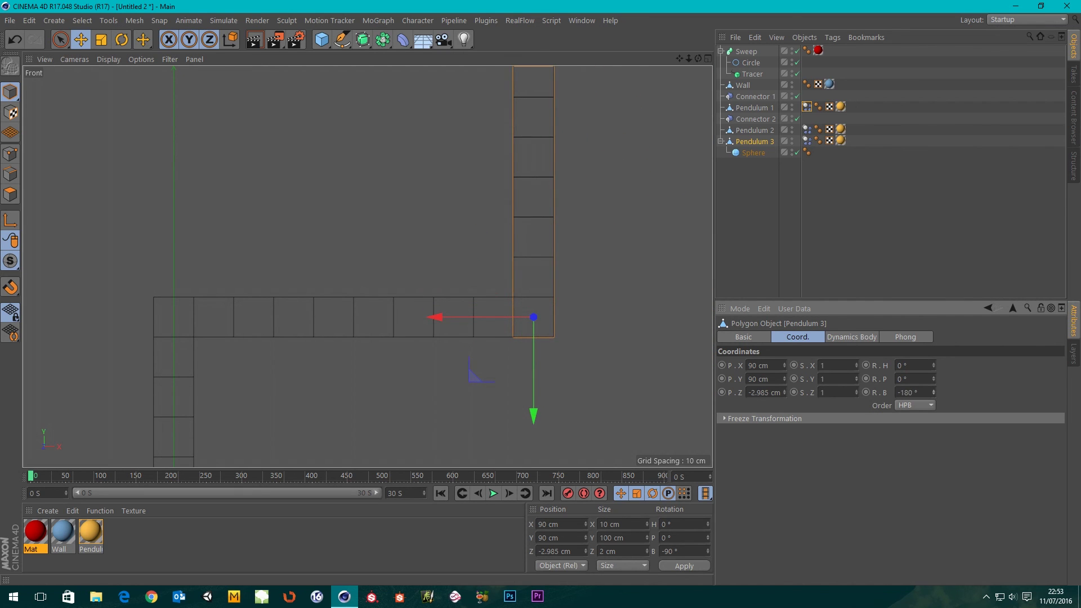
Duplicate Connector 2 between Pendulum 2 and Pendulum 3 in the hierarchy and rename the copy Connector 3
scroll(300, 226, "down", 5)
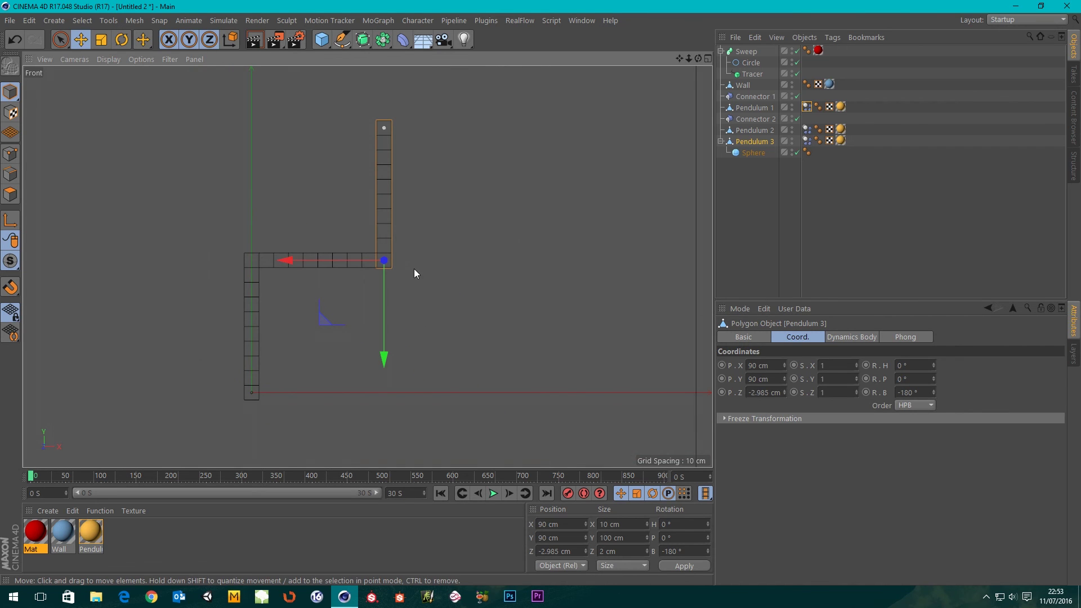
middle_click_drag(417, 268, 513, 258, "alt")
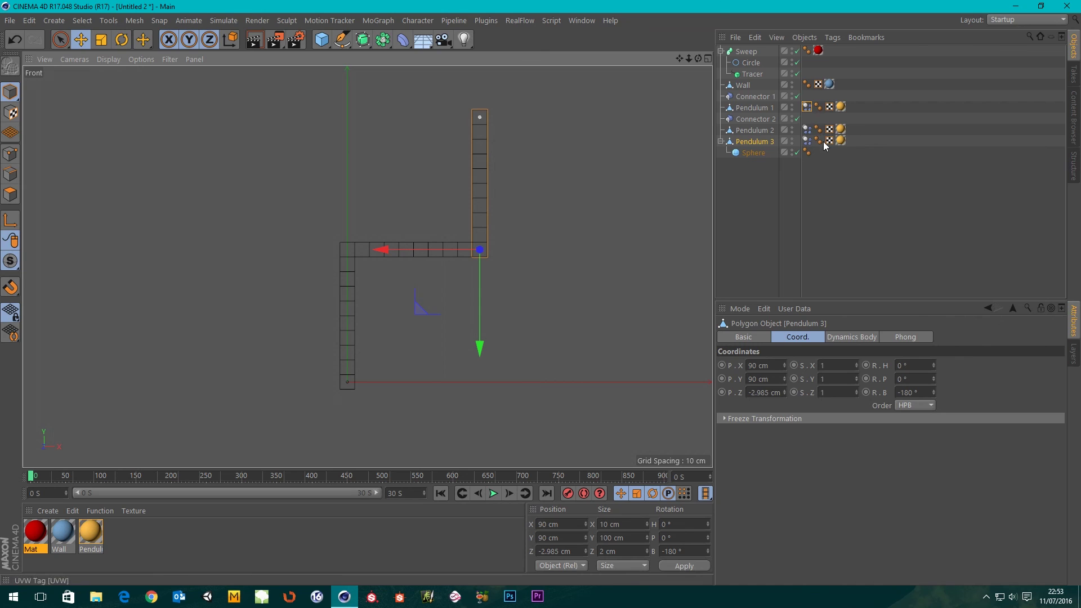
left_click(752, 119)
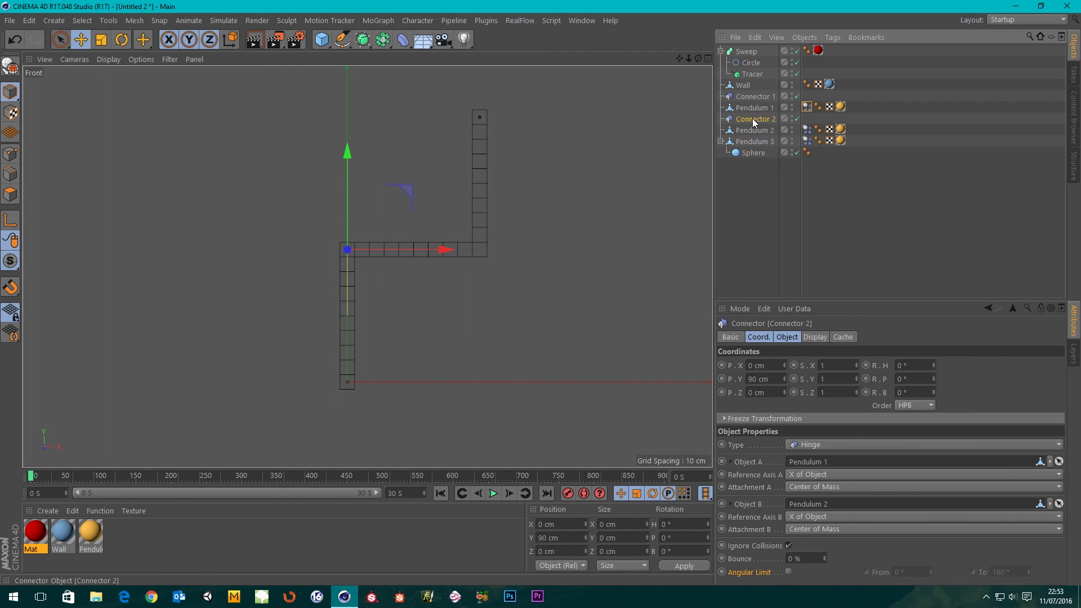
left_click_drag(752, 118, 751, 135, "ctrl")
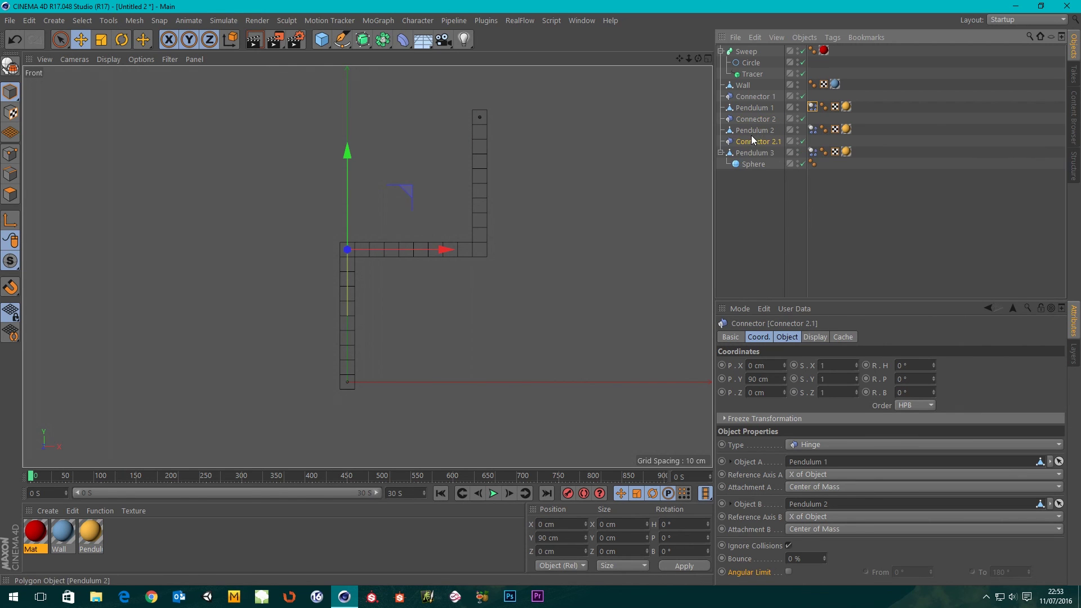
double_click(765, 142)
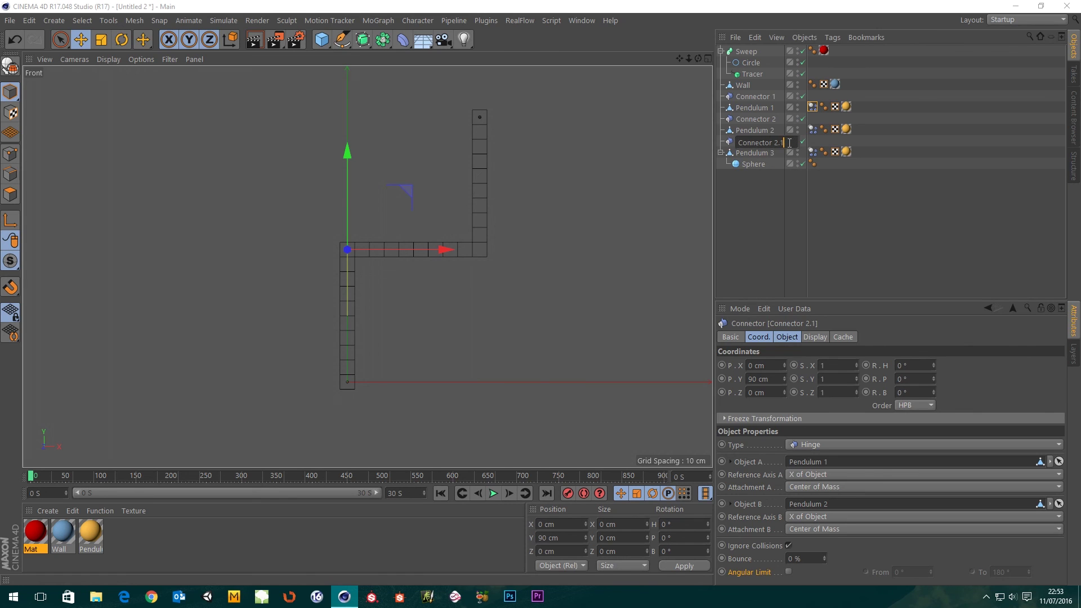
type("Connector 3")
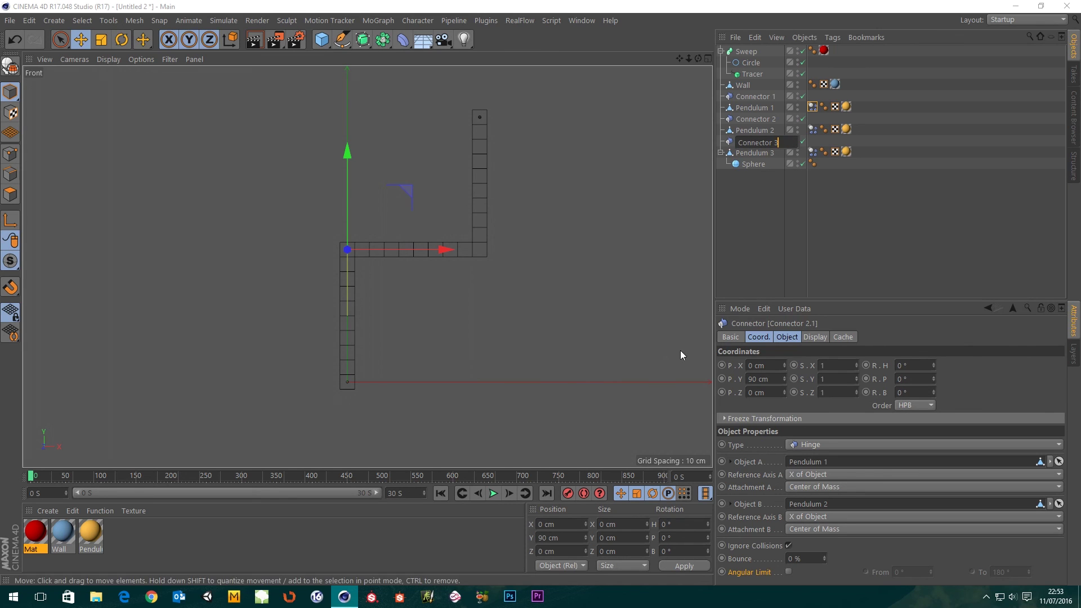
key("Return")
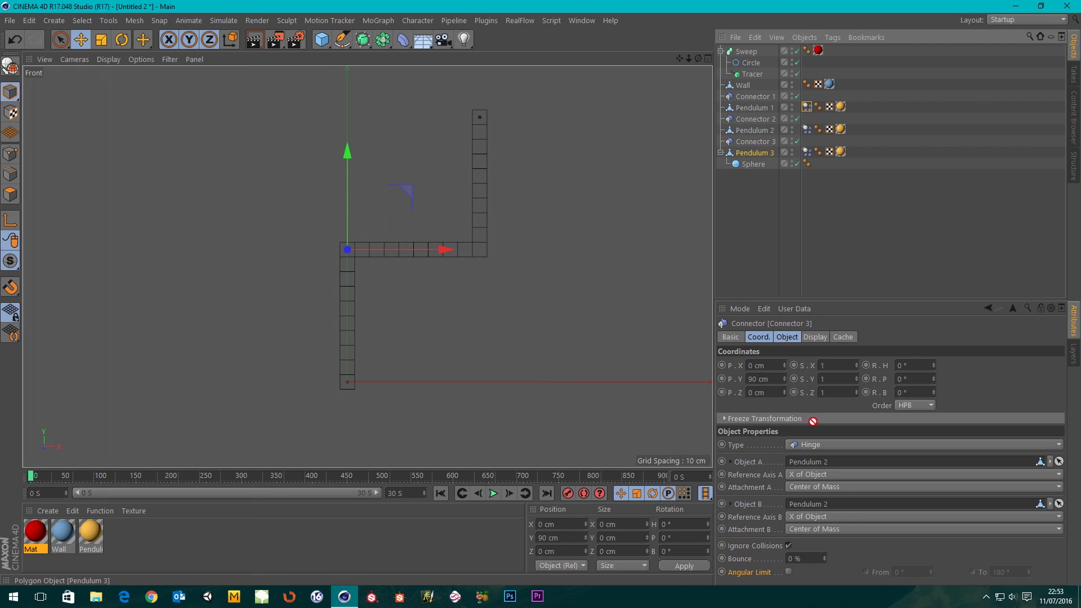
Link Connector 3 to Pendulum 2 as Object A and Pendulum 3 as Object B, and set its X position to 90 cm
left_click_drag(819, 508, 819, 508)
scroll(350, 250, "up", 6)
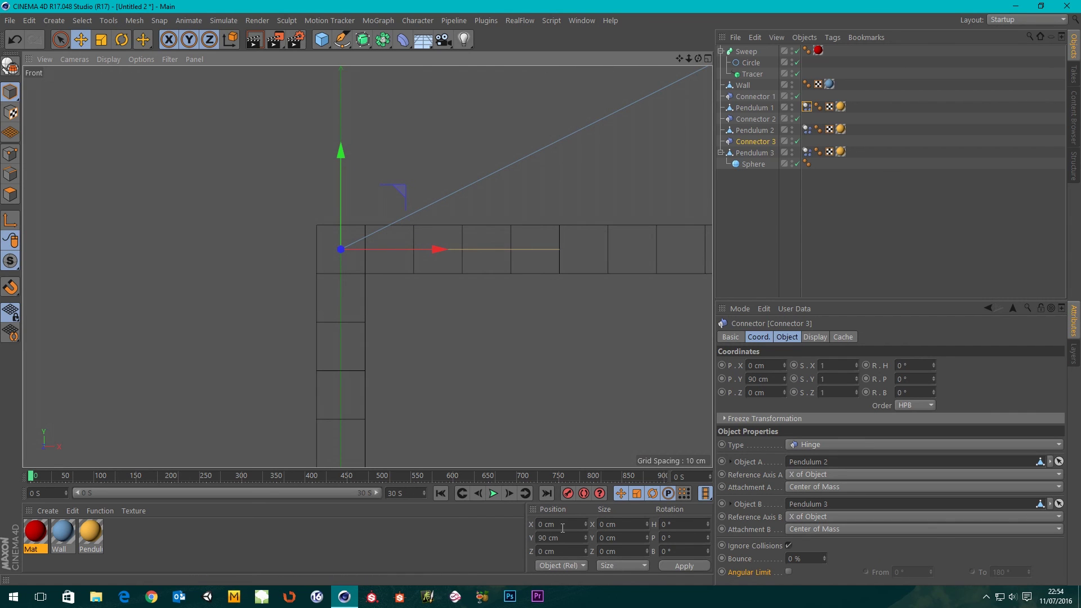
scroll(438, 289, "down", 4)
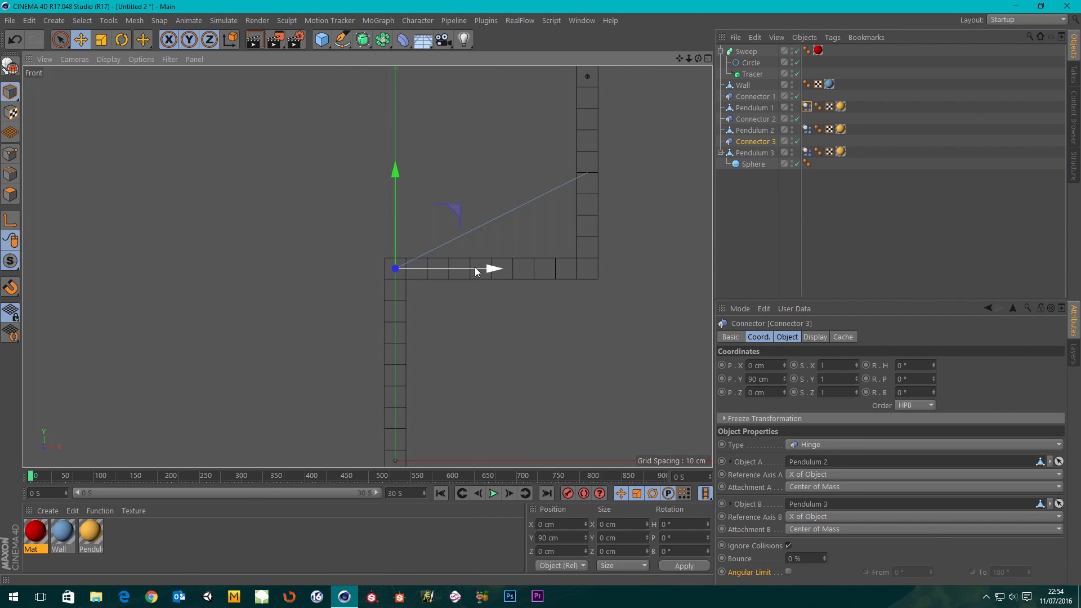
left_click_drag(476, 271, 646, 276)
left_click(578, 524)
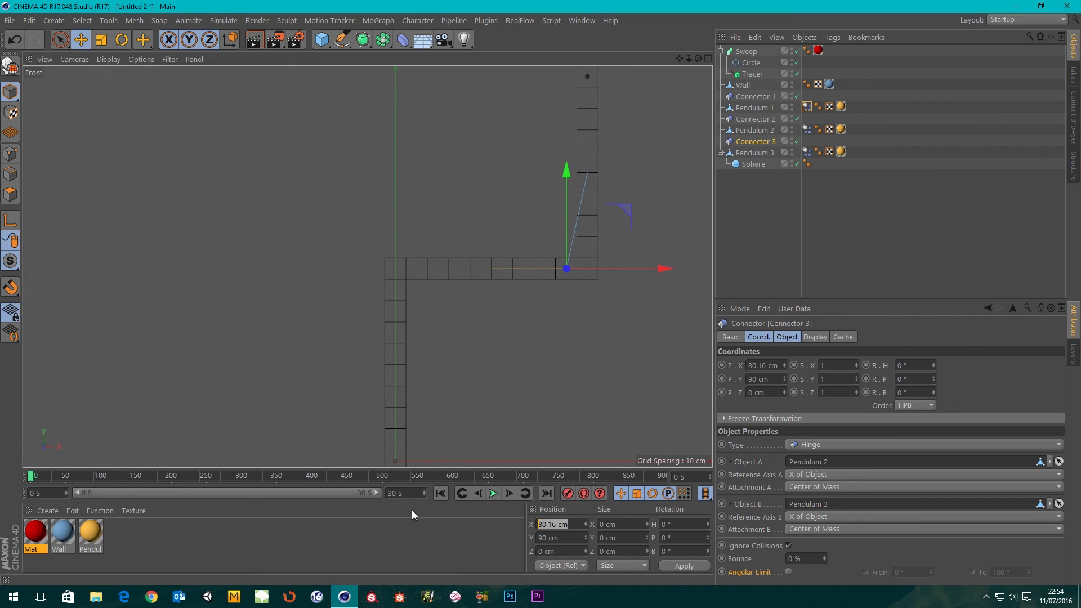
type("90")
key("Return")
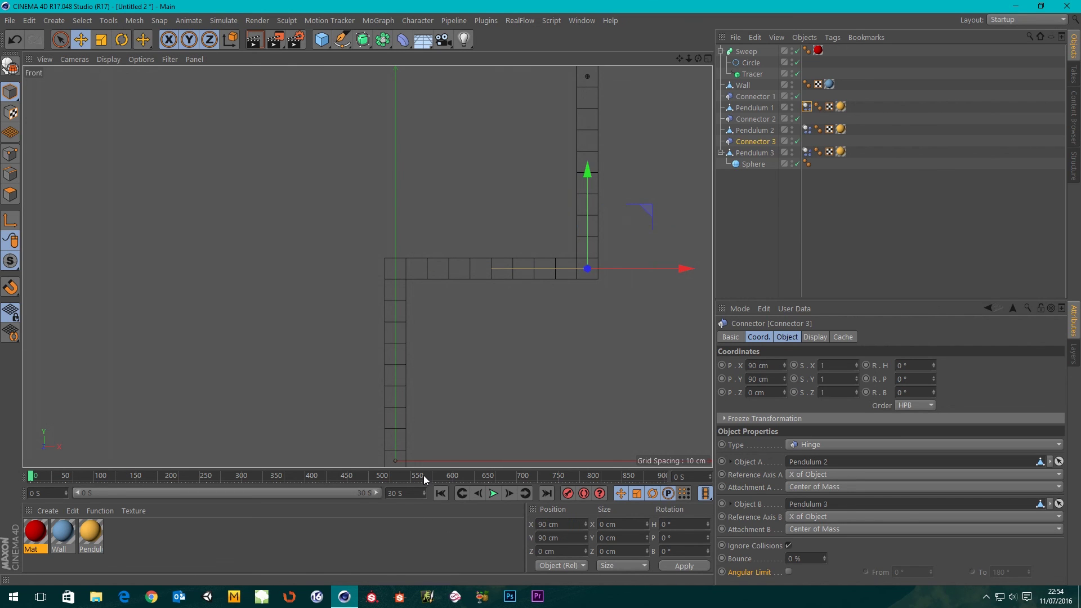
Play the three-arm pendulum simulation briefly in the Perspective view and return to the start
middle_click(545, 364)
middle_click(195, 136)
scroll(327, 214, "down", 3)
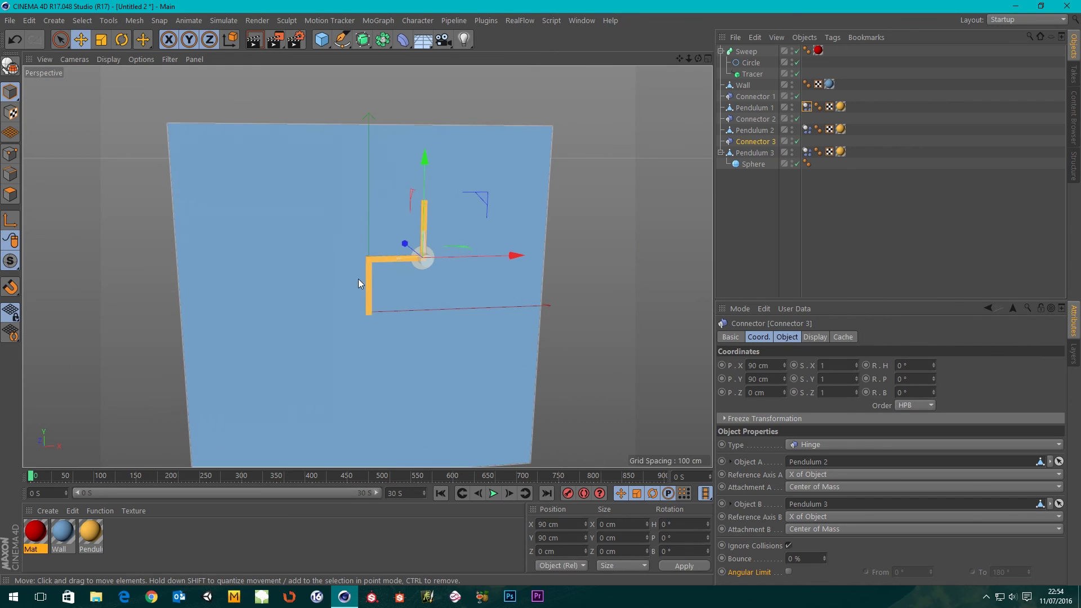
left_click(755, 210)
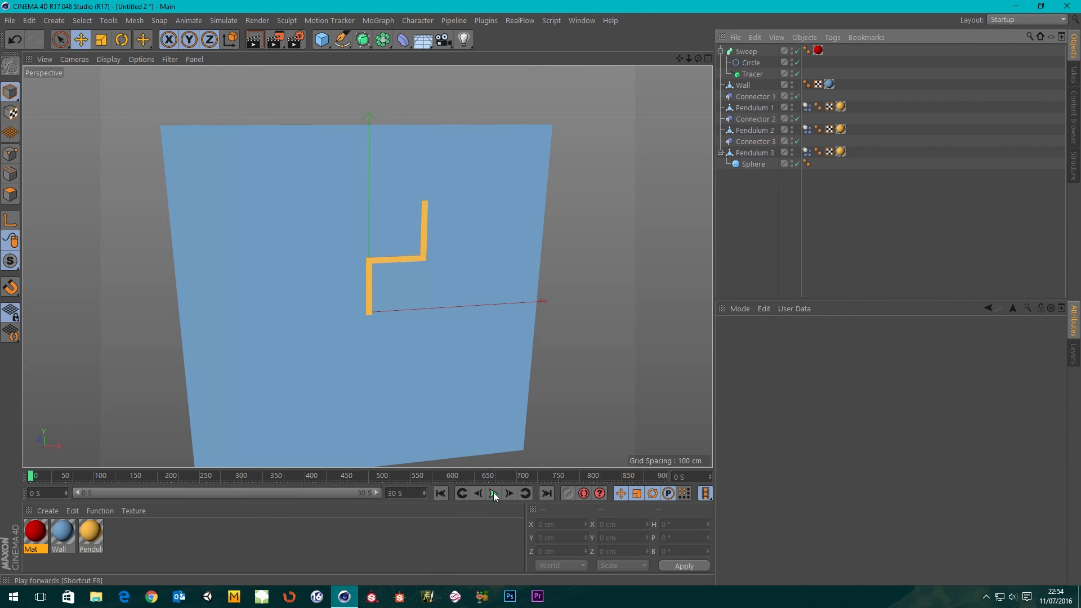
left_click(494, 494)
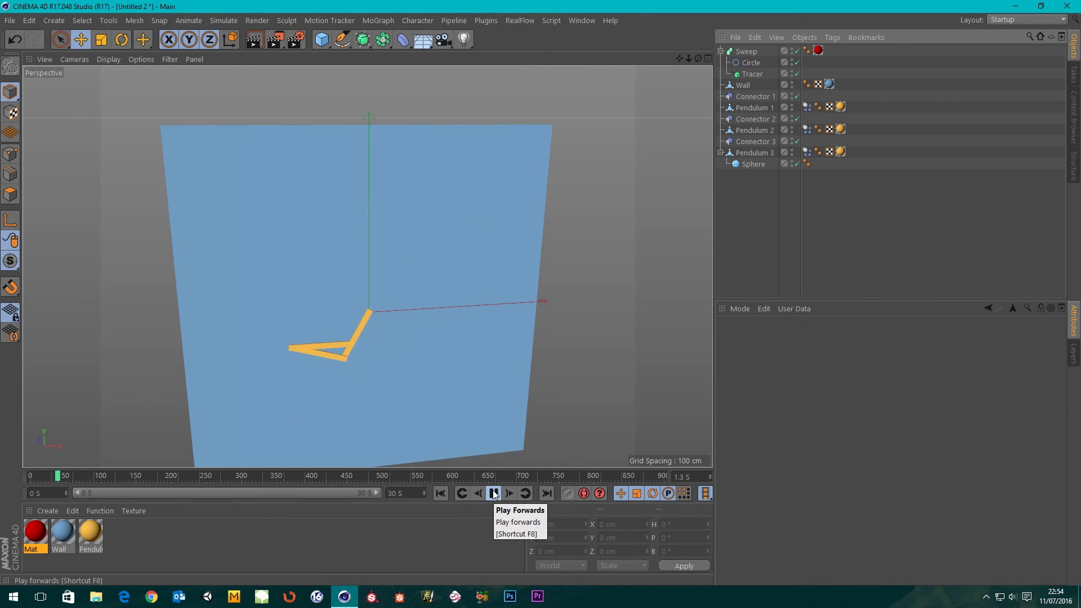
left_click(494, 494)
left_click(441, 494)
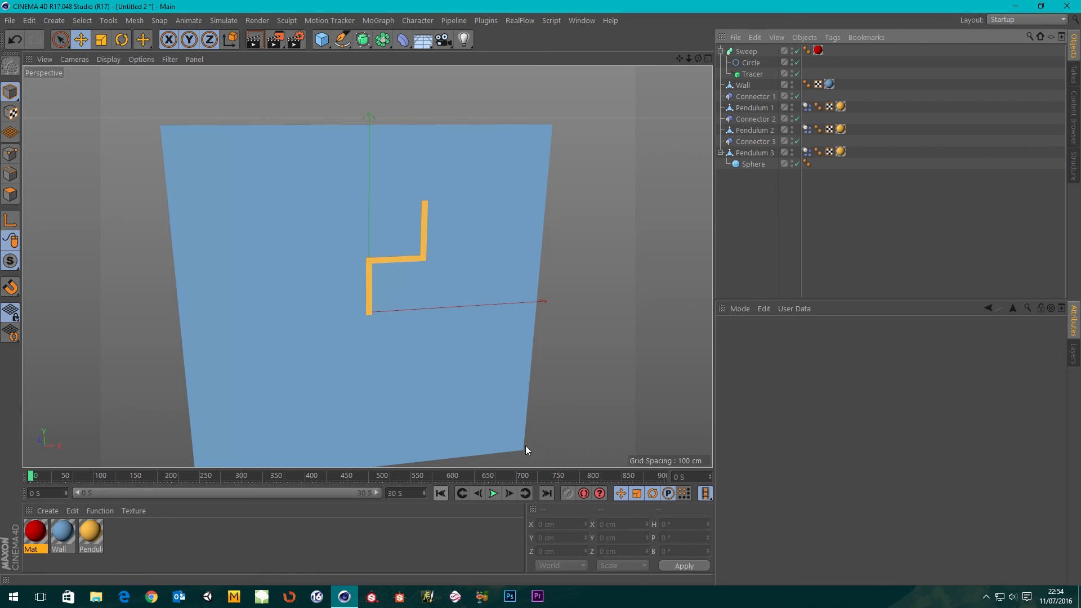
Check that the Tracer's trace link points to the Sphere at the end of Pendulum 3
left_click(753, 164)
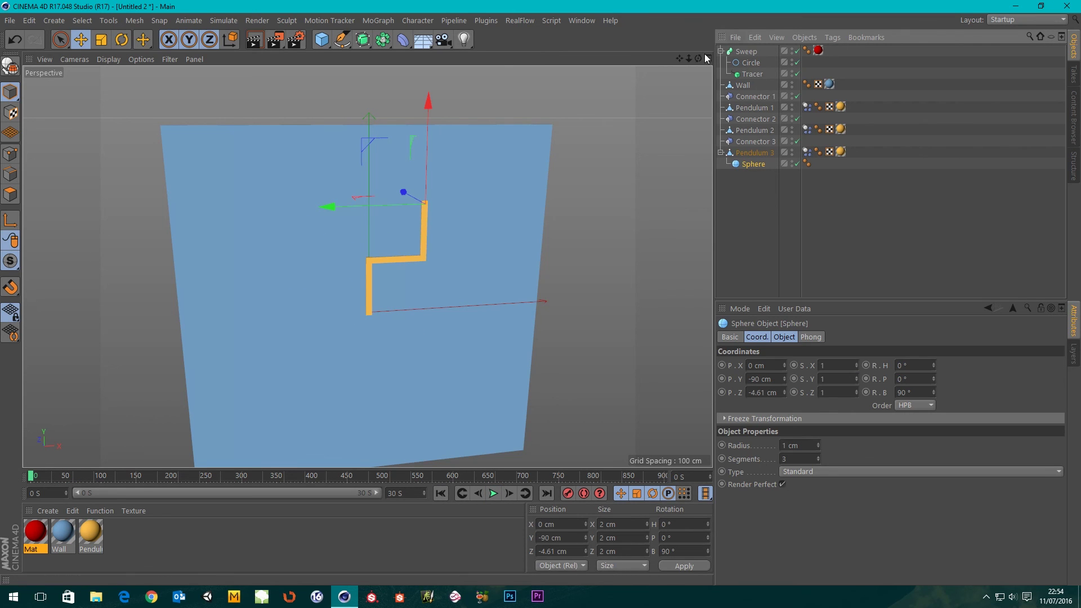
left_click(751, 75)
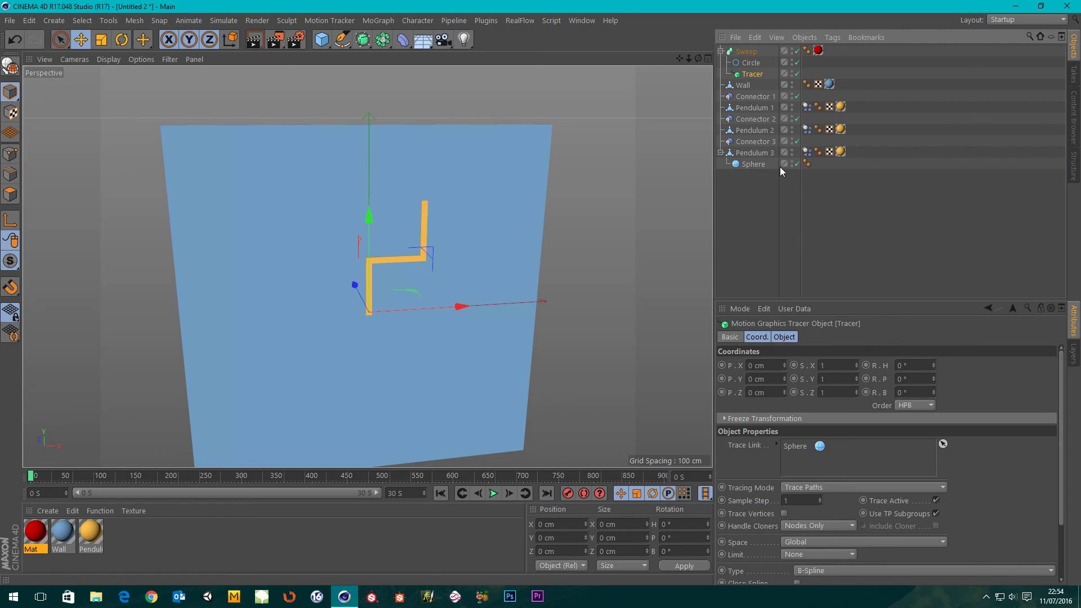
left_click(748, 206)
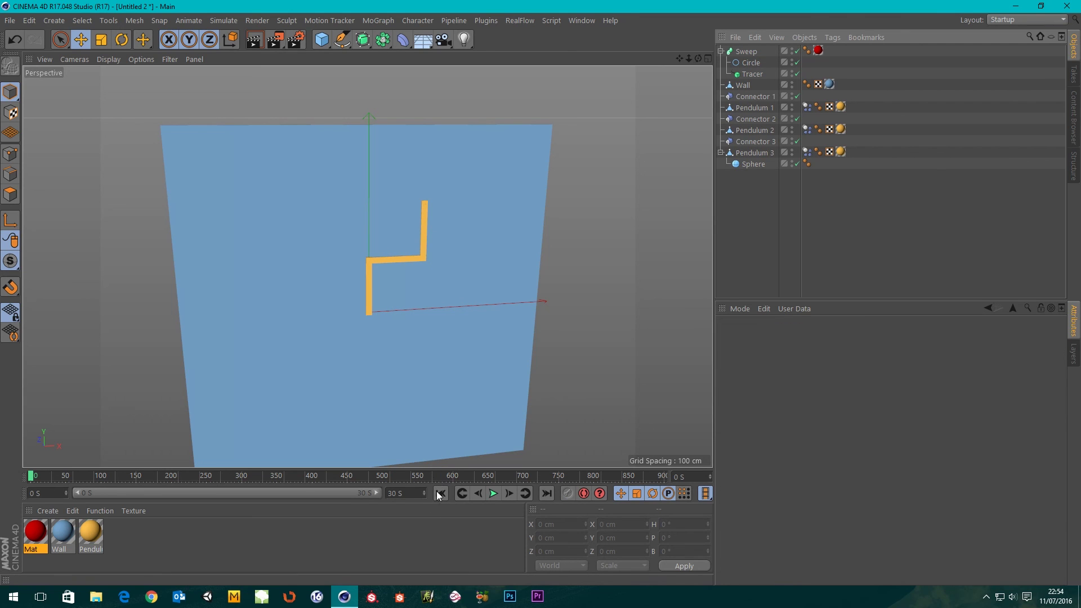
Play the triple pendulum simulation with its red traced path, stop it and return to the start
left_click(493, 493)
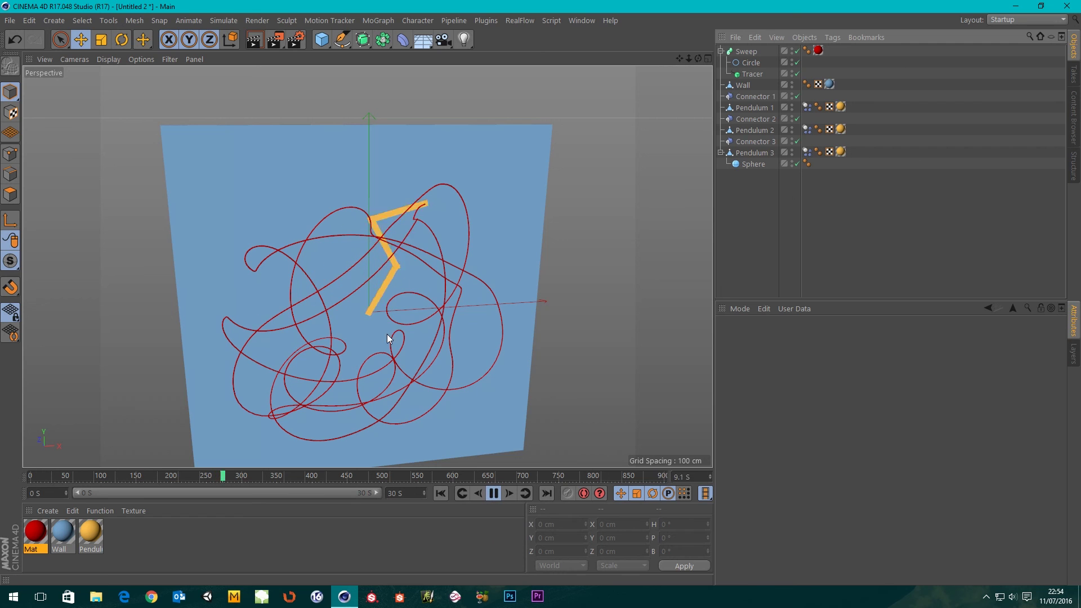
scroll(343, 325, "up", 3)
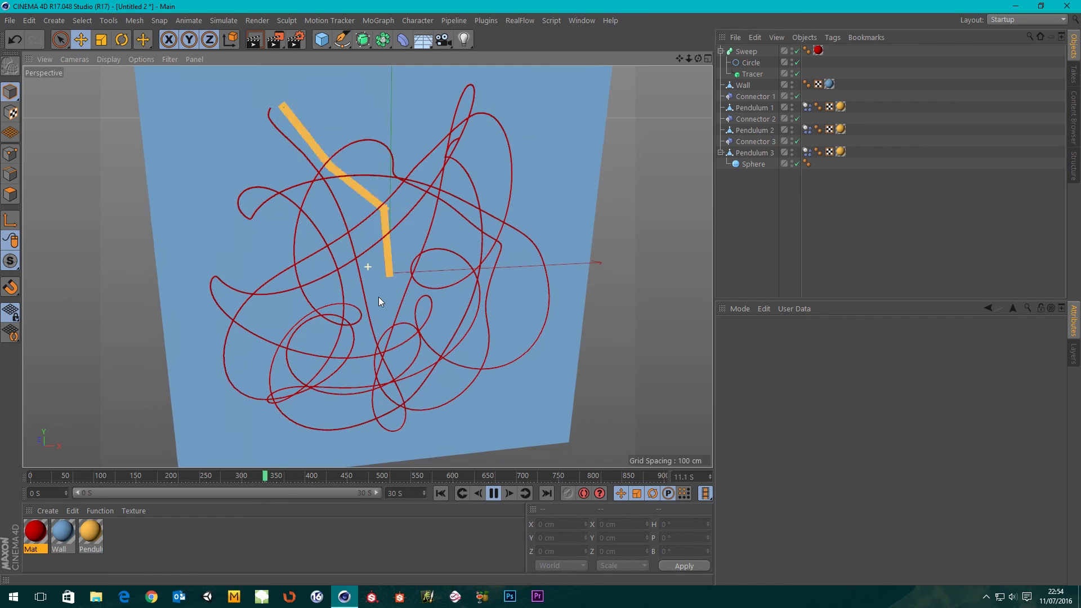
scroll(379, 296, "up", 1)
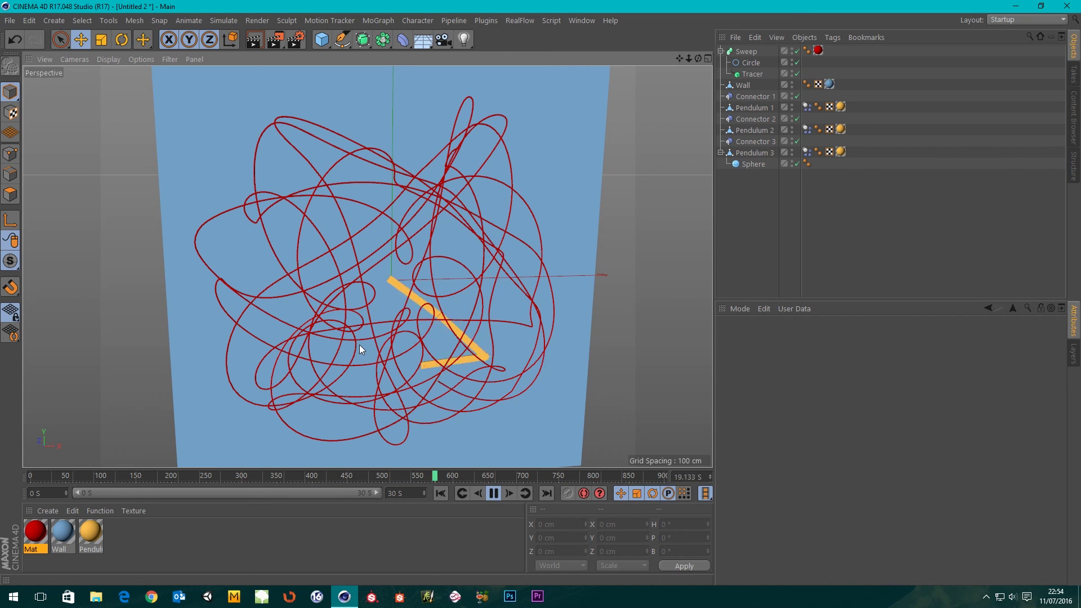
left_click(493, 493)
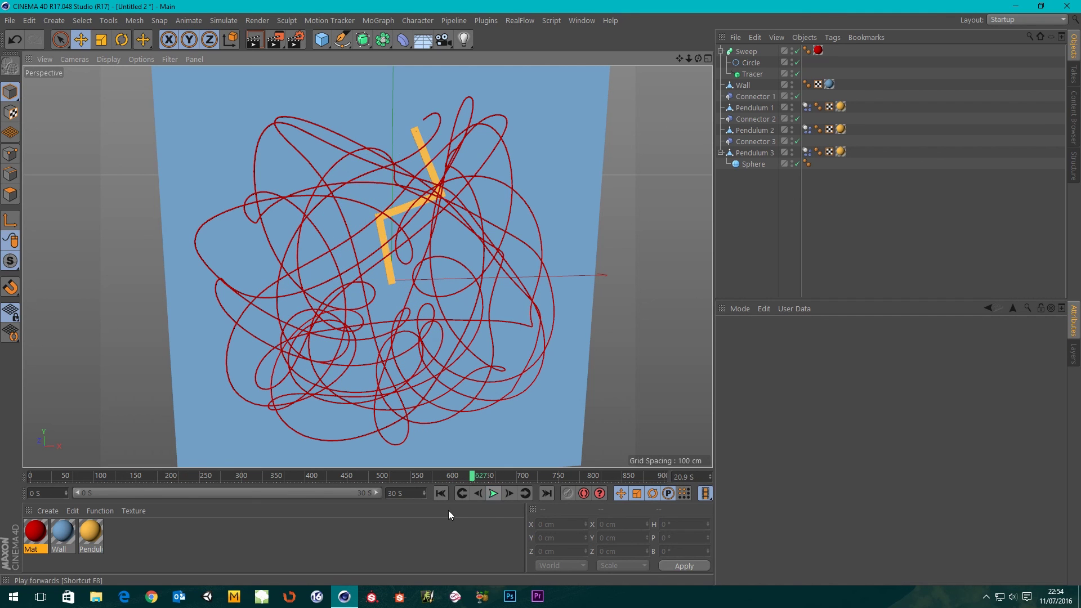
left_click(440, 493)
Scale Pendulum 3 along its length to about 80 cm in the Front view, then return to the Perspective view
scroll(451, 156, "up", 3)
middle_click(454, 186)
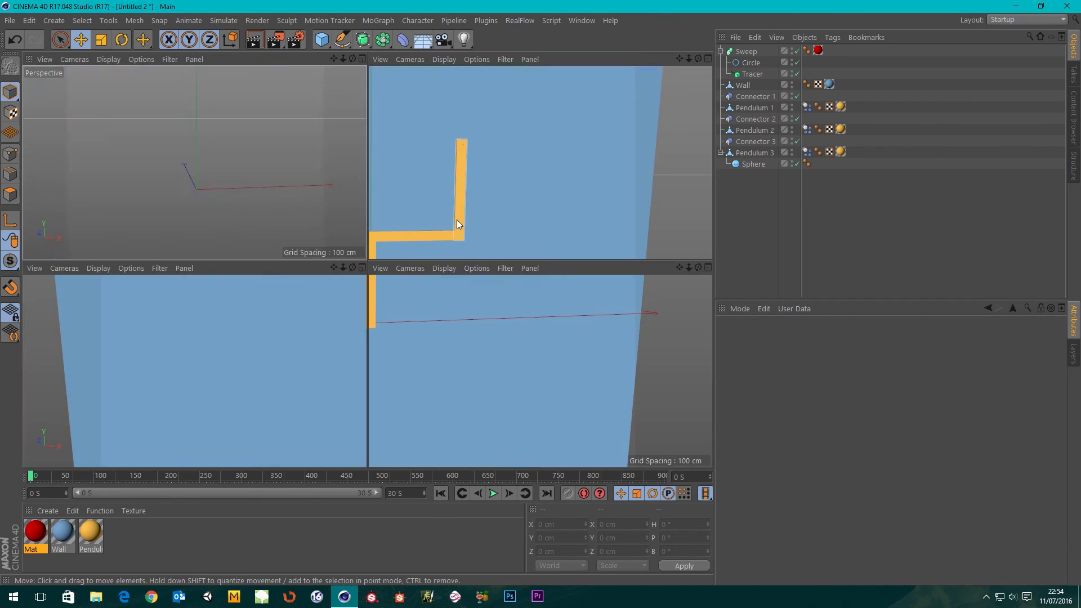
middle_click(569, 384)
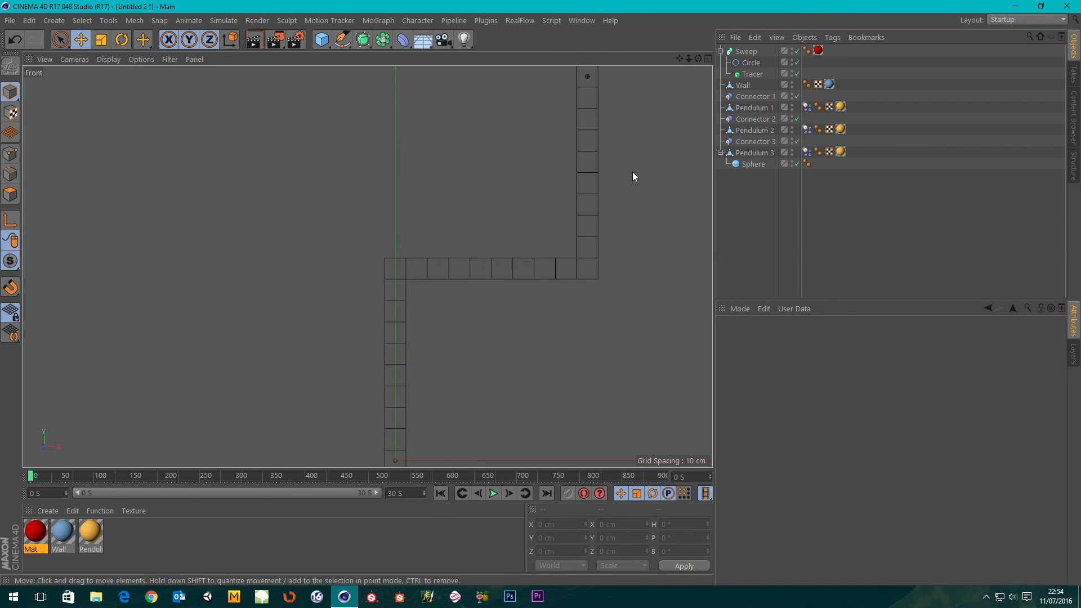
left_click(755, 152)
middle_click_drag(599, 240, 485, 248, "alt")
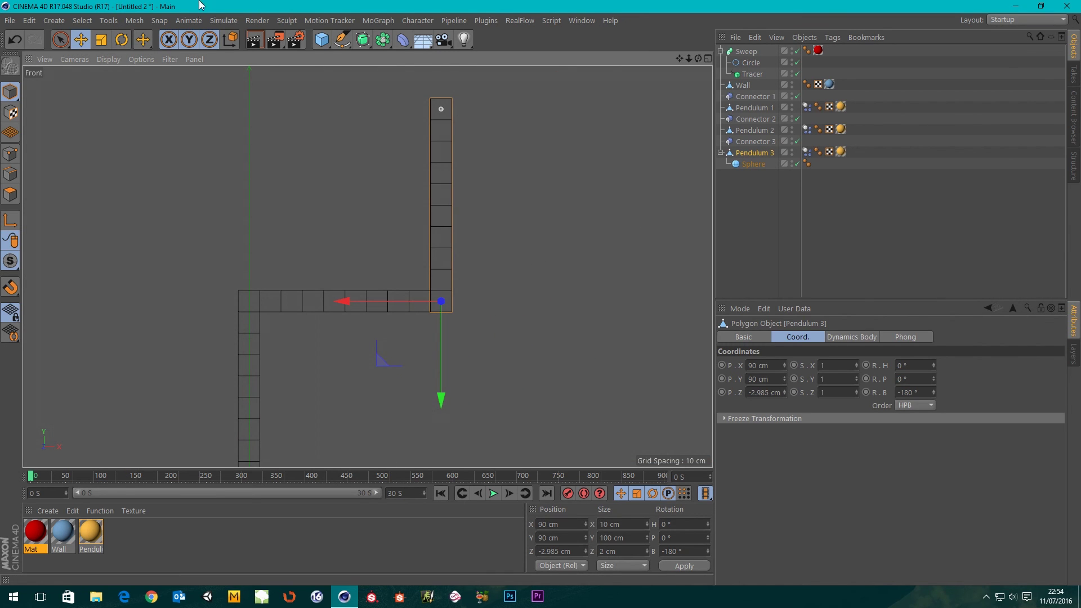
left_click(100, 42)
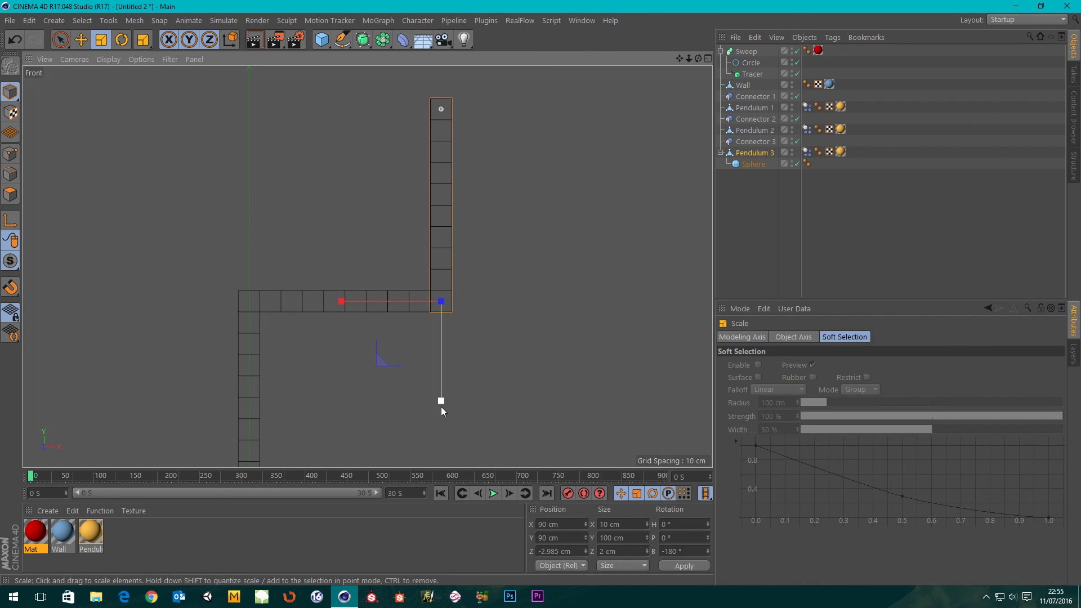
left_click_drag(442, 403, 441, 395)
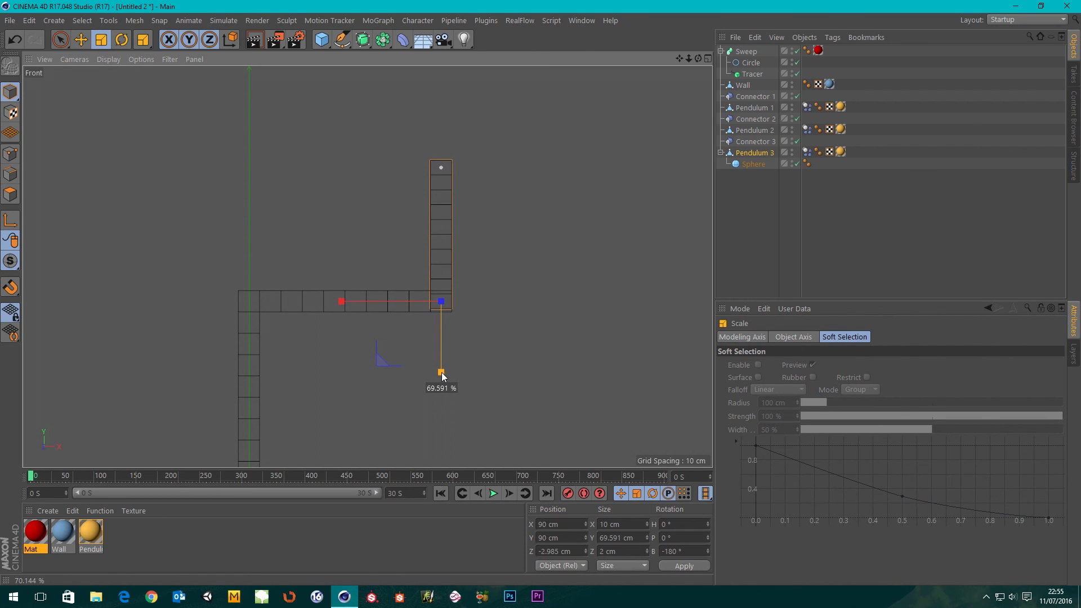
key("ctrl+z")
left_click_drag(442, 402, 455, 383)
middle_click(541, 292)
middle_click(225, 148)
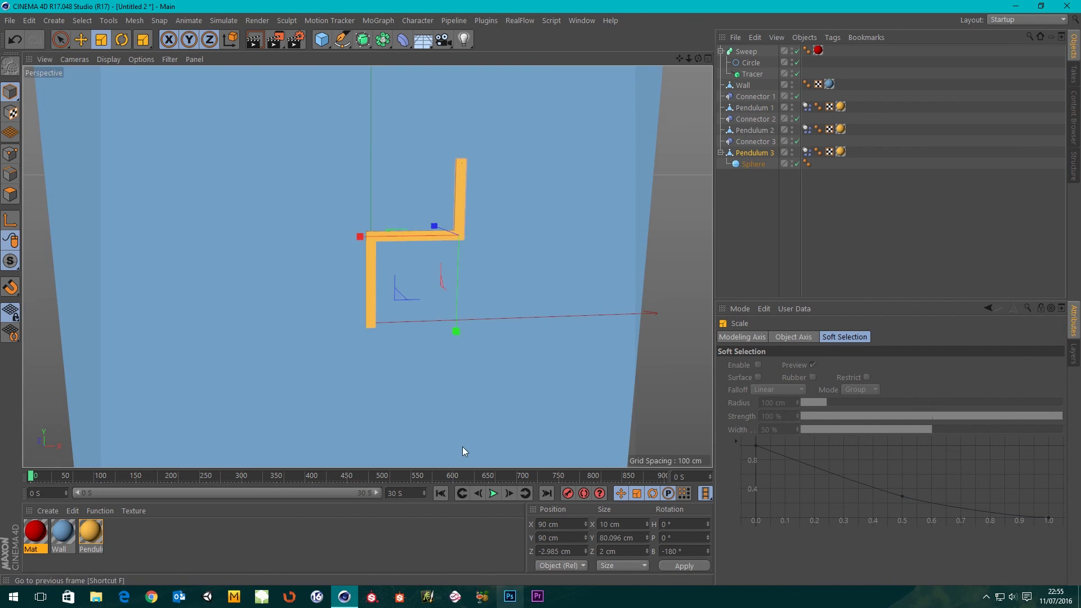
Play the simulation with the shortened third arm and rewind it to the first frame
scroll(463, 450, "down", 3)
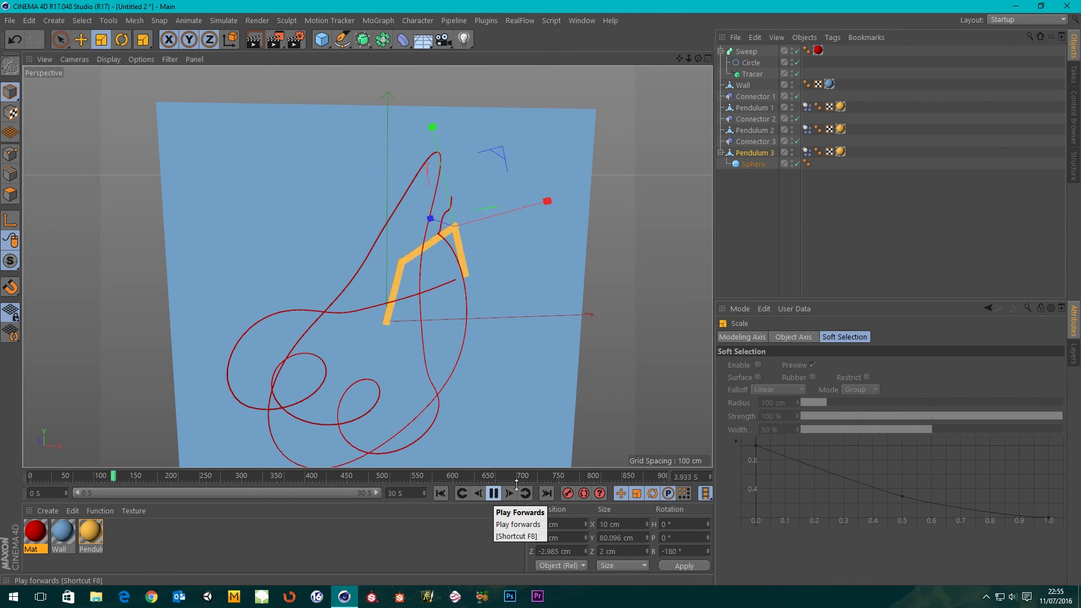
left_click(745, 213)
middle_click_drag(399, 427, 411, 379, "alt")
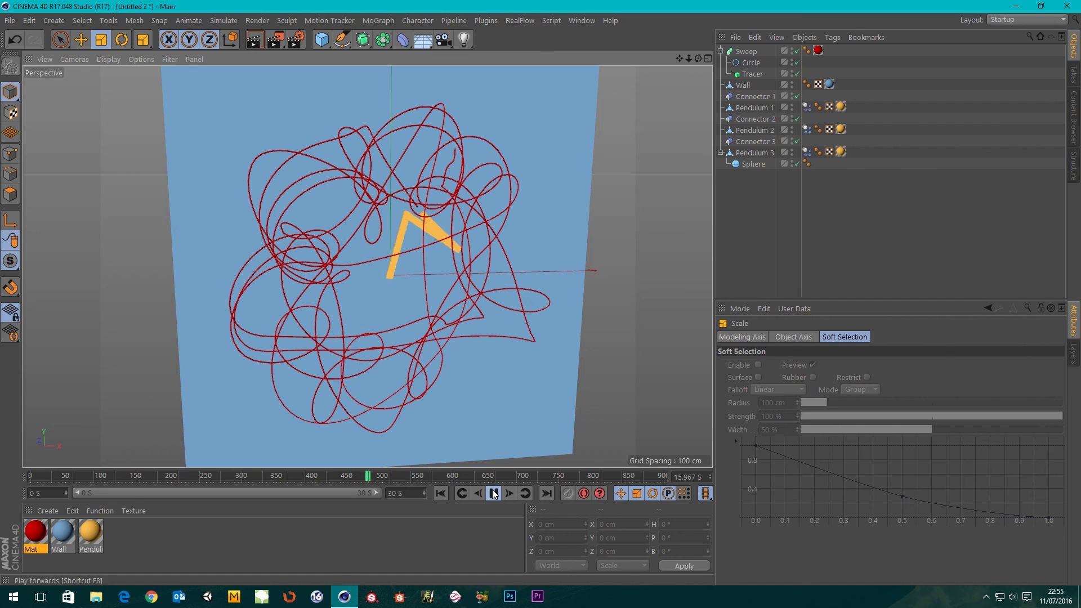
left_click(442, 494)
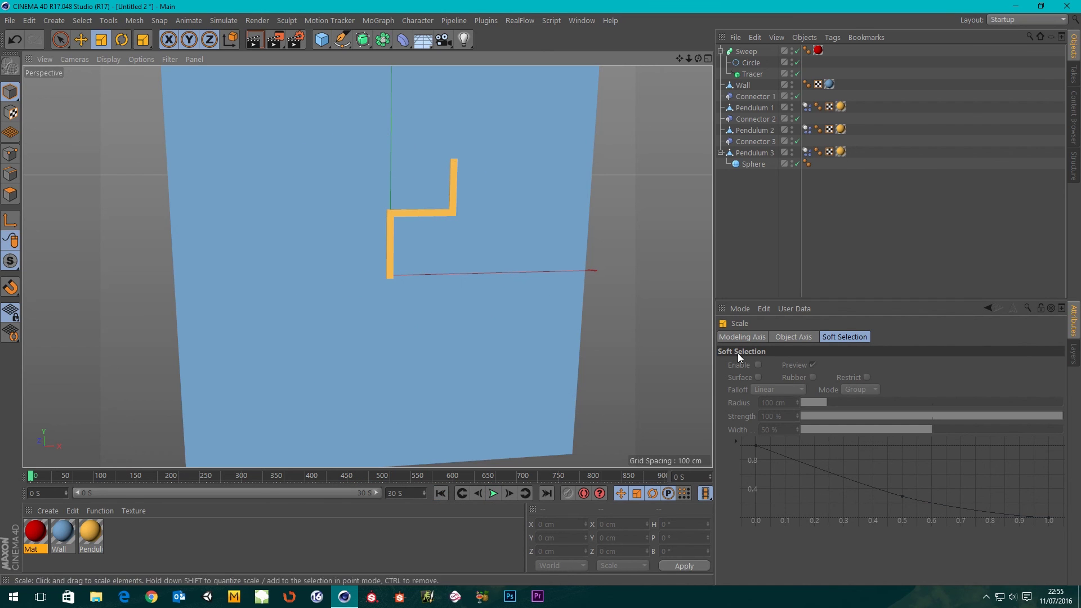
Reset the project's dynamics gravity to its default of 1000 cm
left_click(1012, 309)
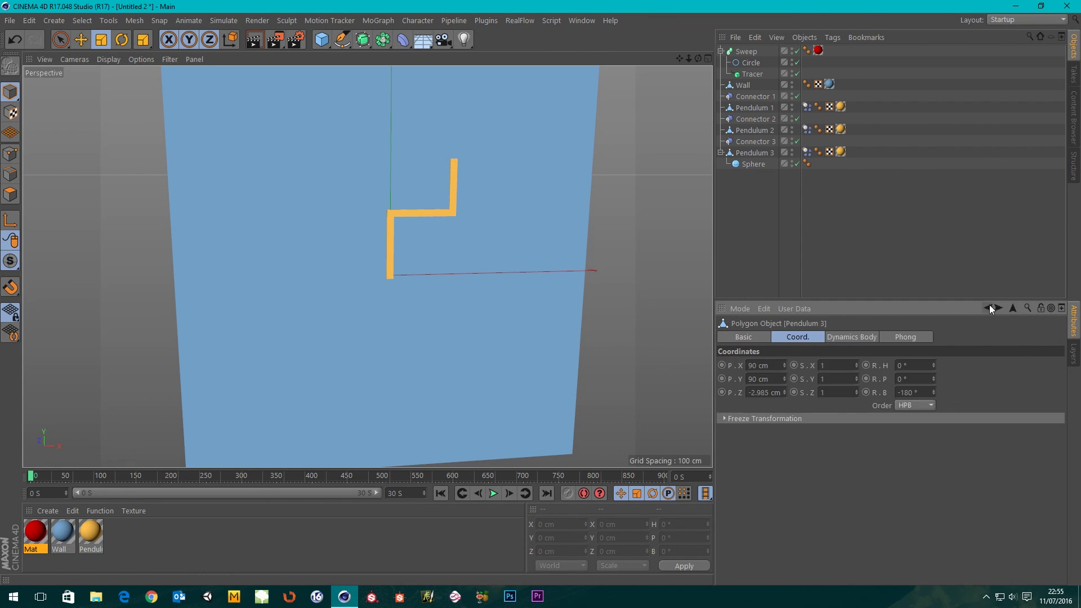
left_click(1014, 311)
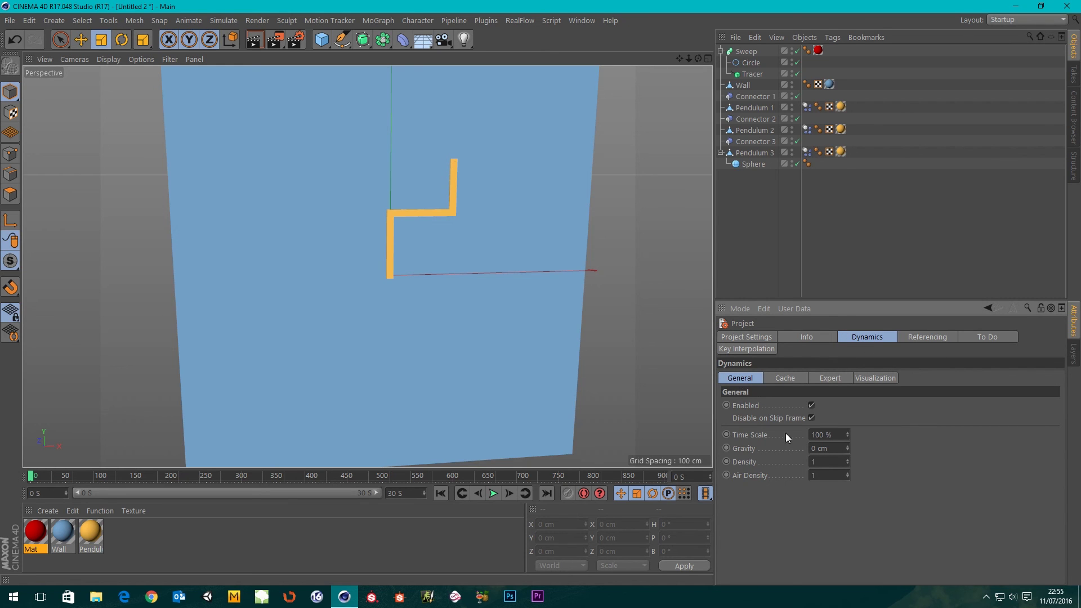
right_click(749, 448)
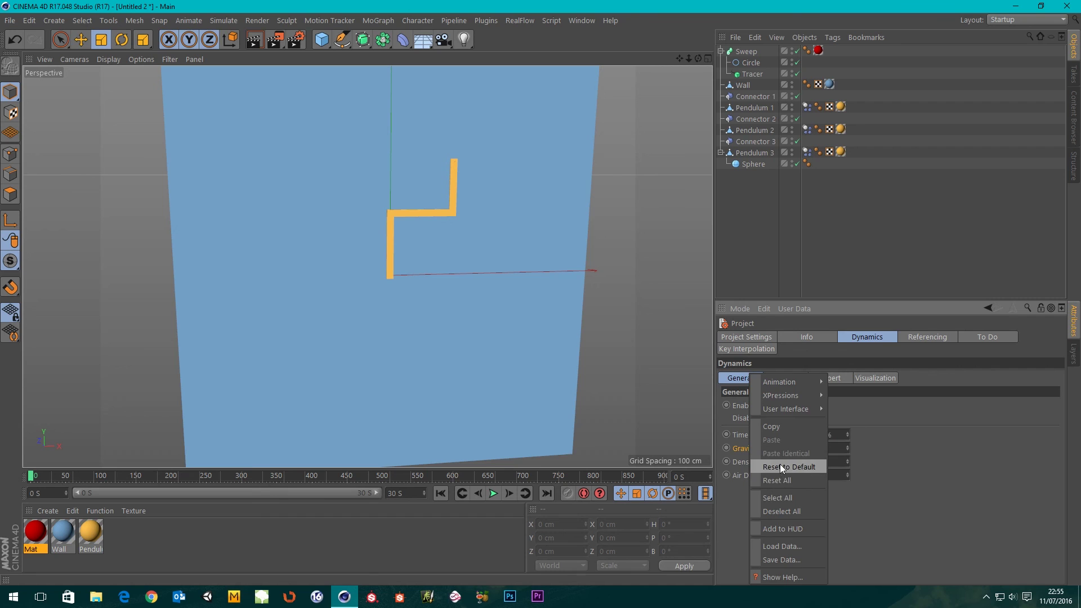
left_click(779, 464)
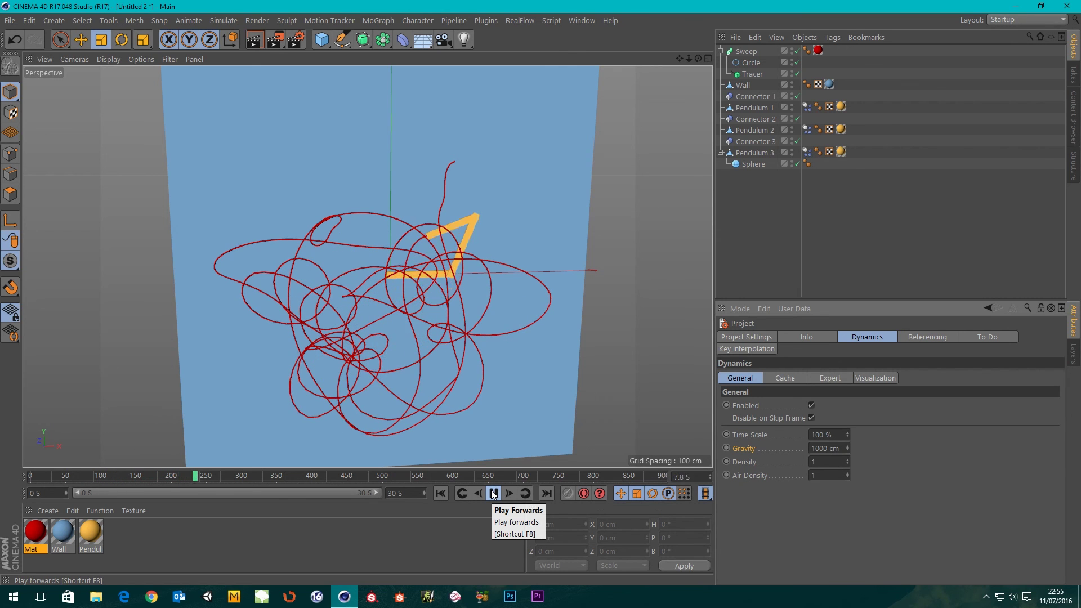
Smooth the traced path by setting the Tracer's number of intermediate points to 4
scroll(363, 378, "up", 10)
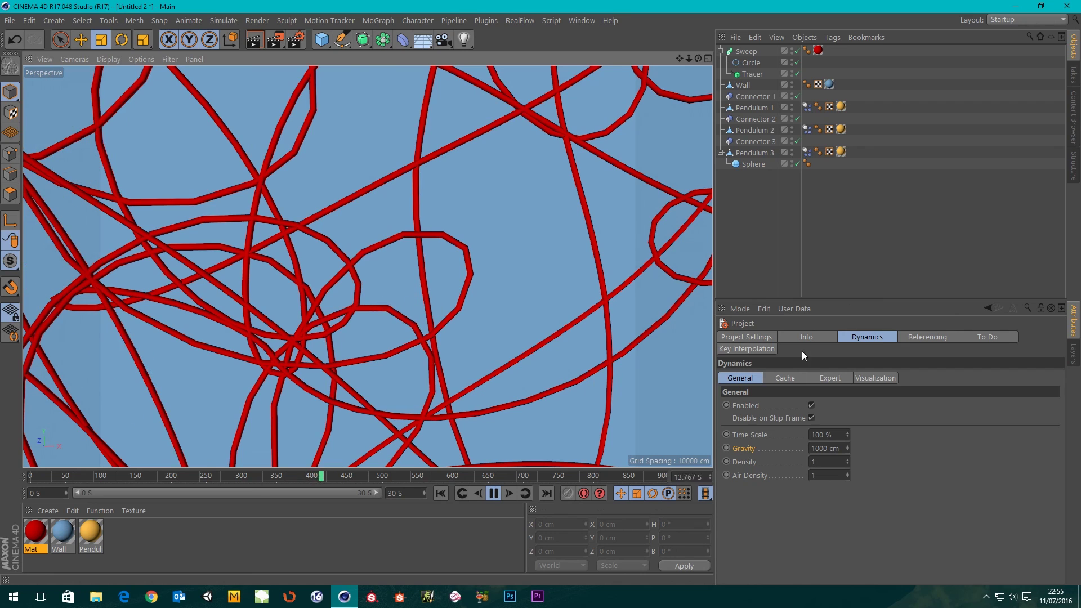
left_click(752, 74)
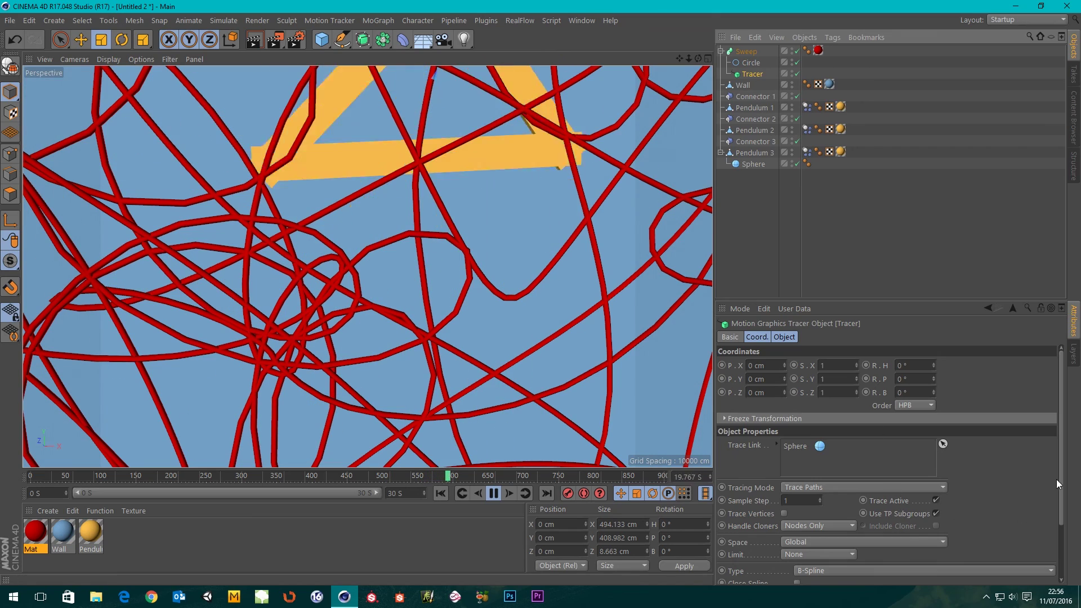
left_click_drag(1062, 472, 1061, 554)
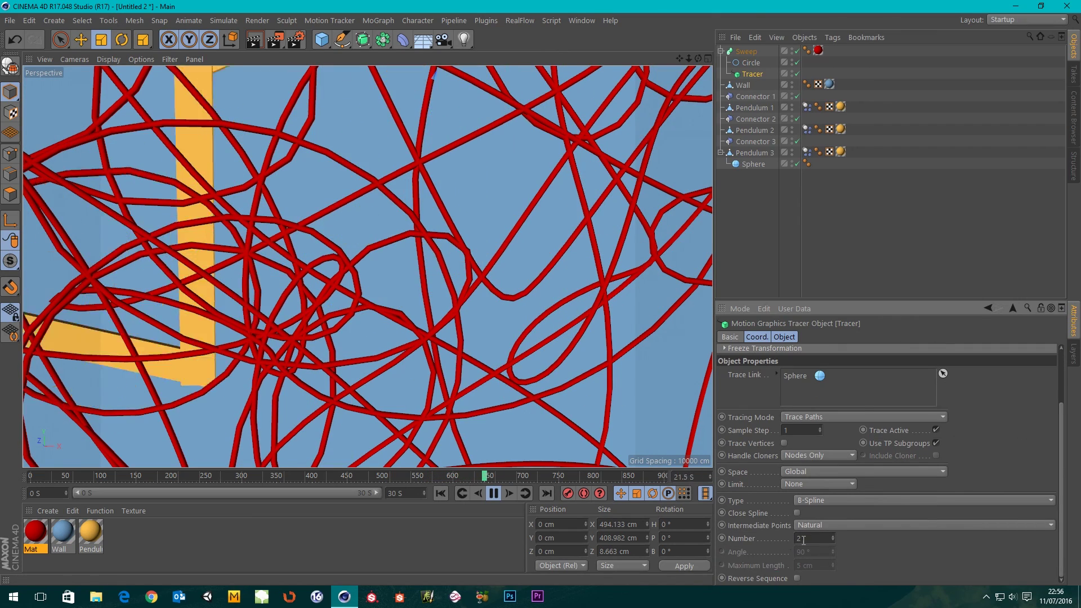
left_click(833, 535)
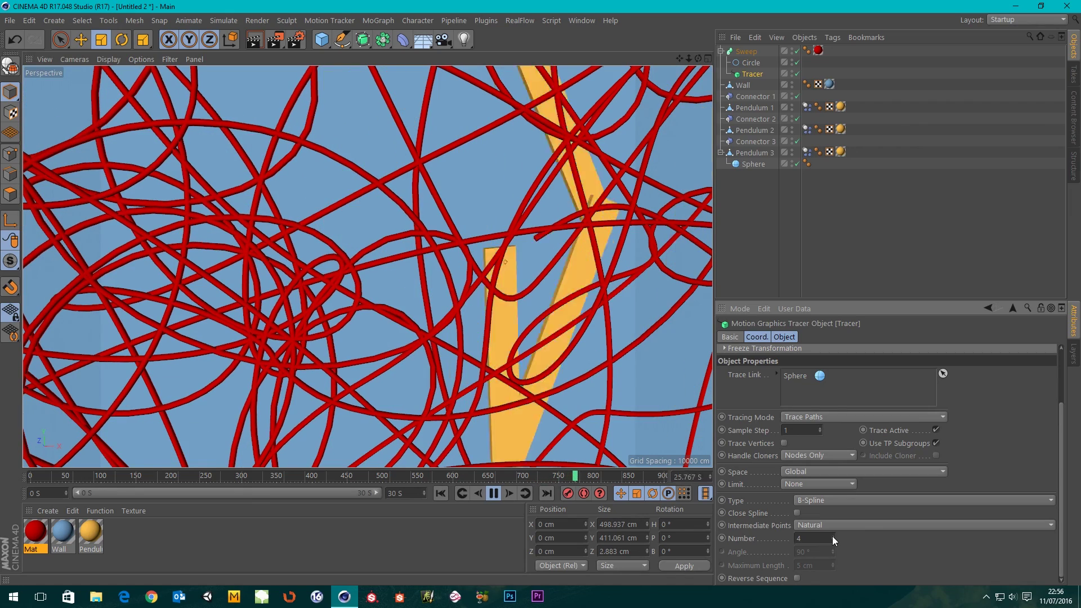
left_click(833, 535)
scroll(495, 334, "down", 5)
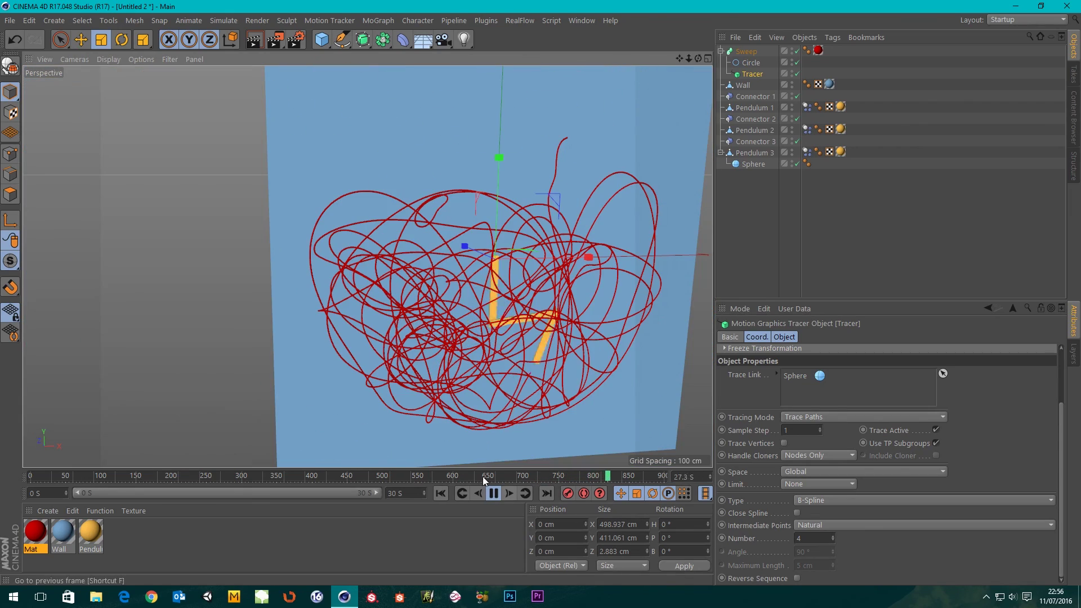
Replay the simulation from the start and examine the smoothed red path from close up and at an angle
key("shift+F")
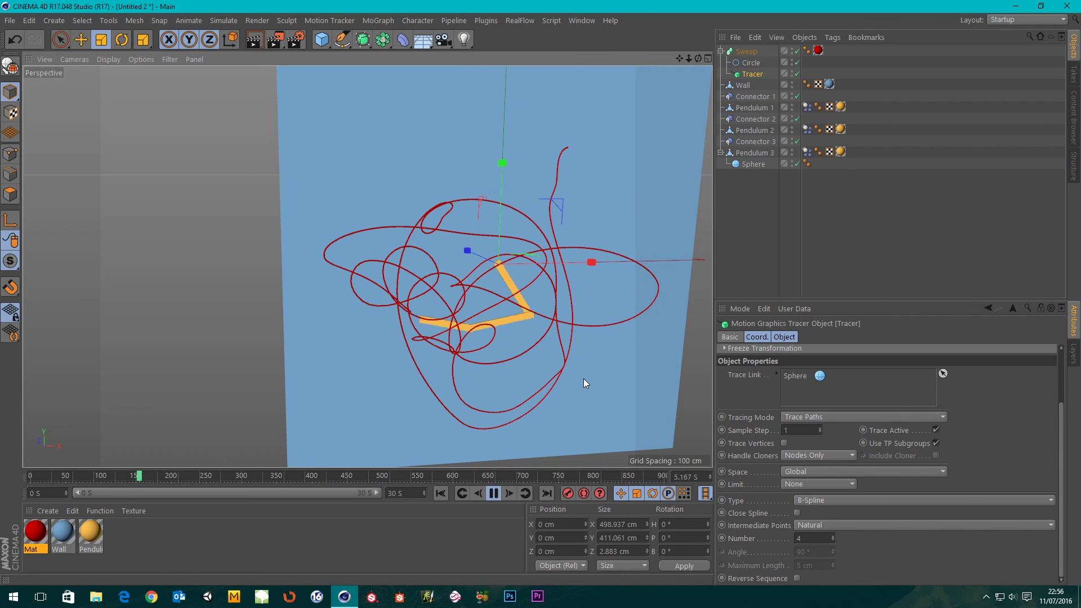
scroll(597, 361, "up", 3)
scroll(438, 316, "down", 2)
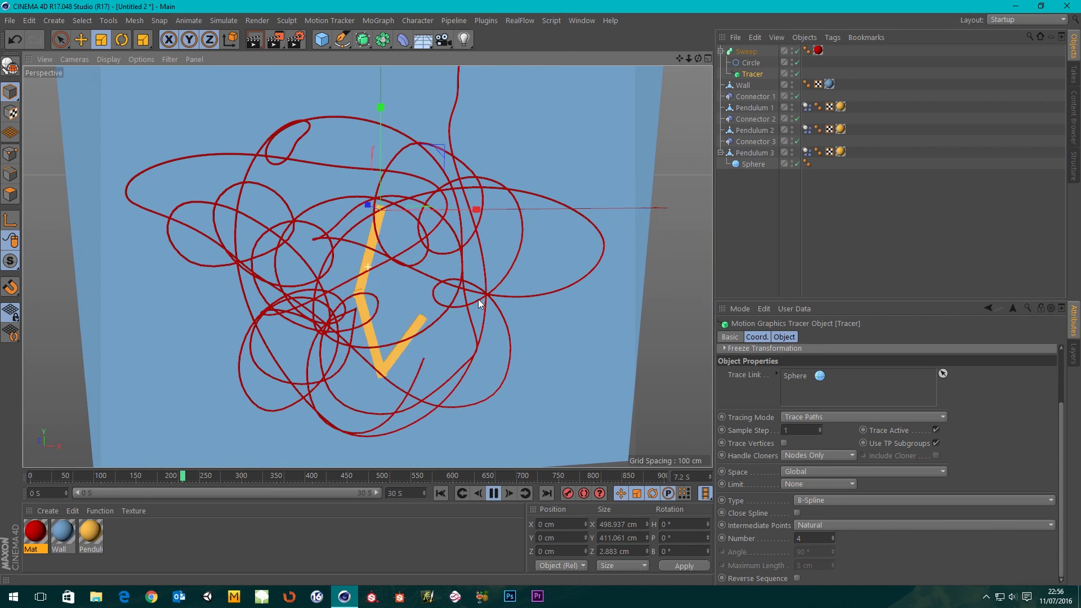
scroll(425, 319, "up", 5)
scroll(425, 319, "down", 5)
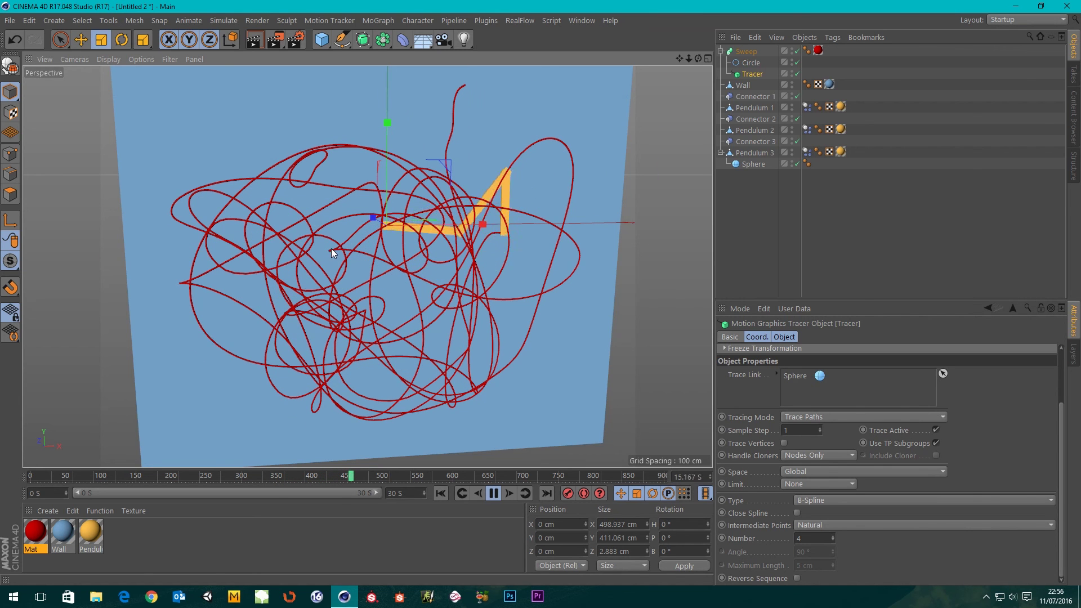
scroll(394, 276, "up", 3)
mouse_move(396, 293)
left_mouse_down("alt")
mouse_move(428, 268)
mouse_move(458, 308)
mouse_move(446, 289)
left_mouse_up("alt")
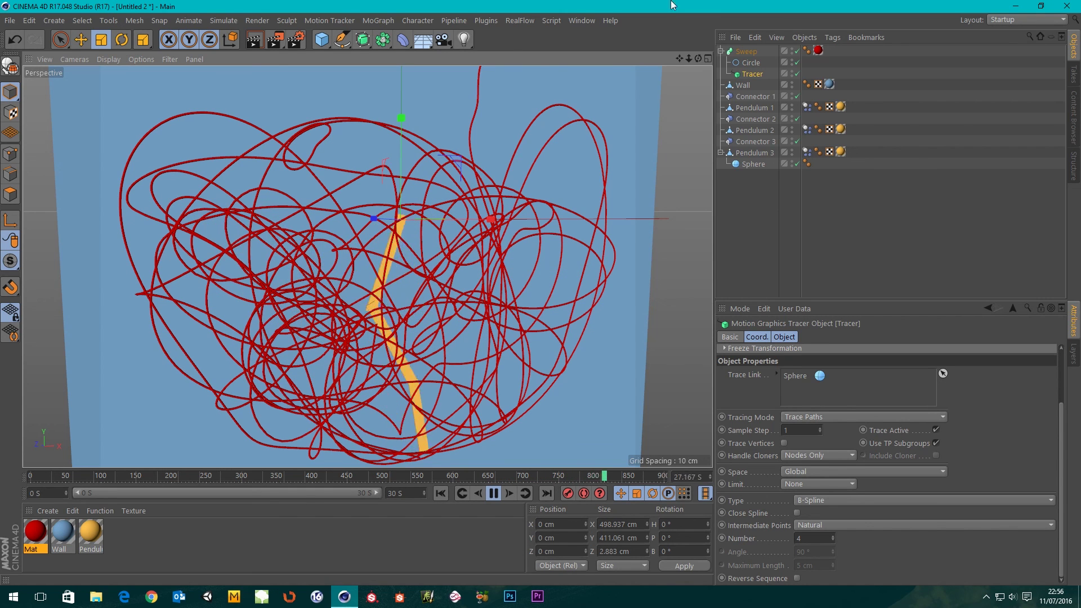
Review the connector types offered for Connector 1 and keep it as Hinge
left_click(753, 96)
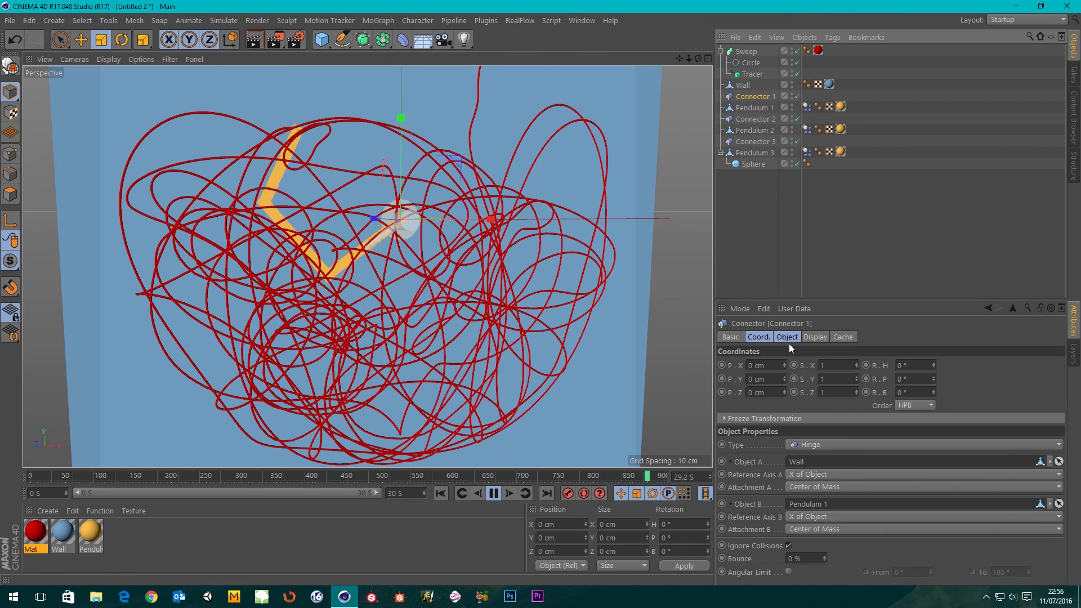
left_click(798, 444)
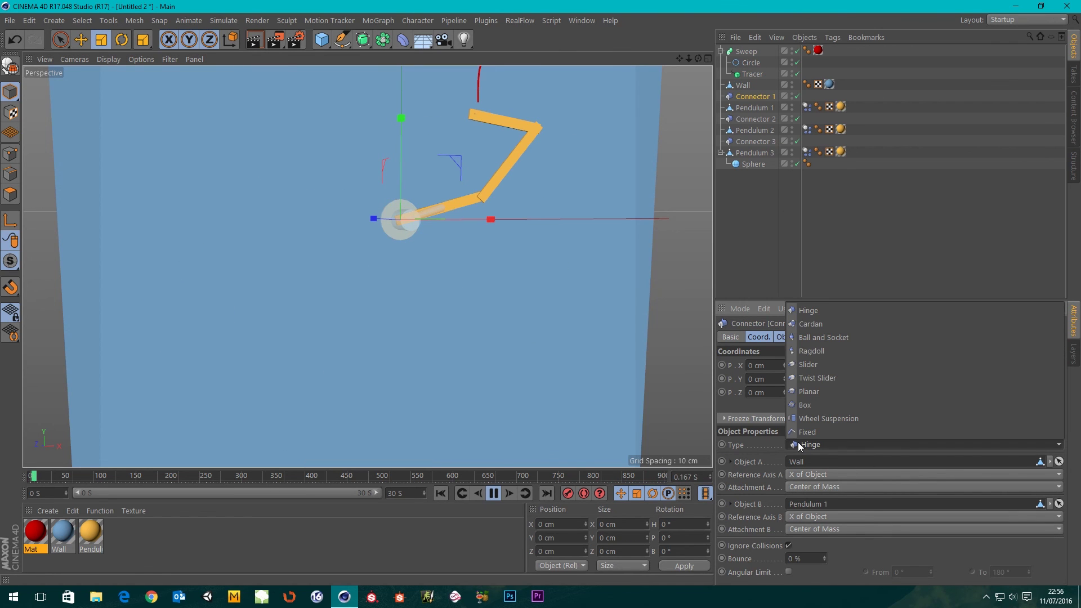
left_click(809, 310)
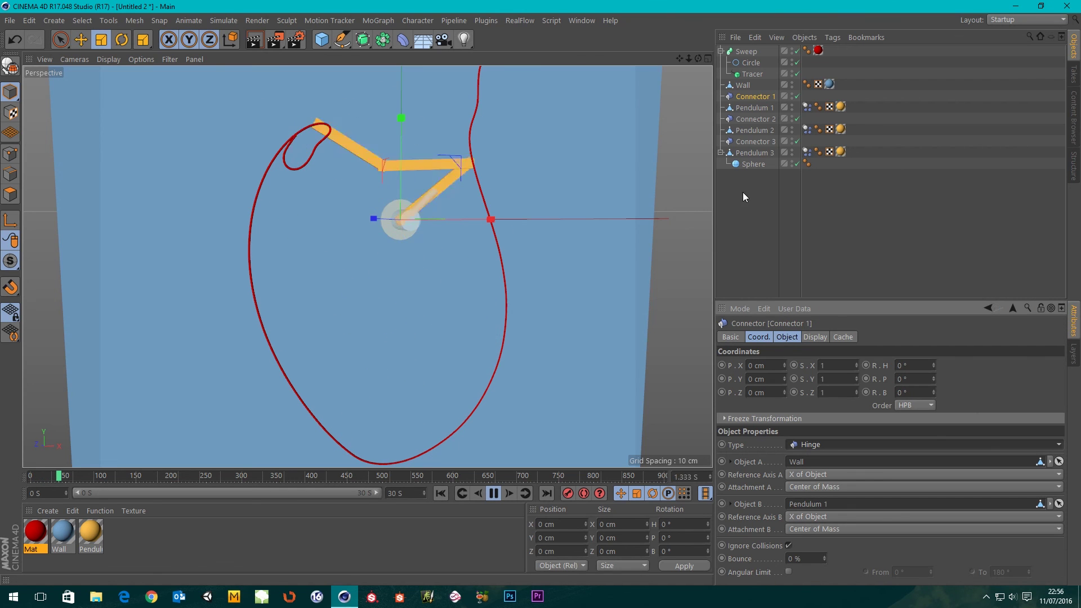